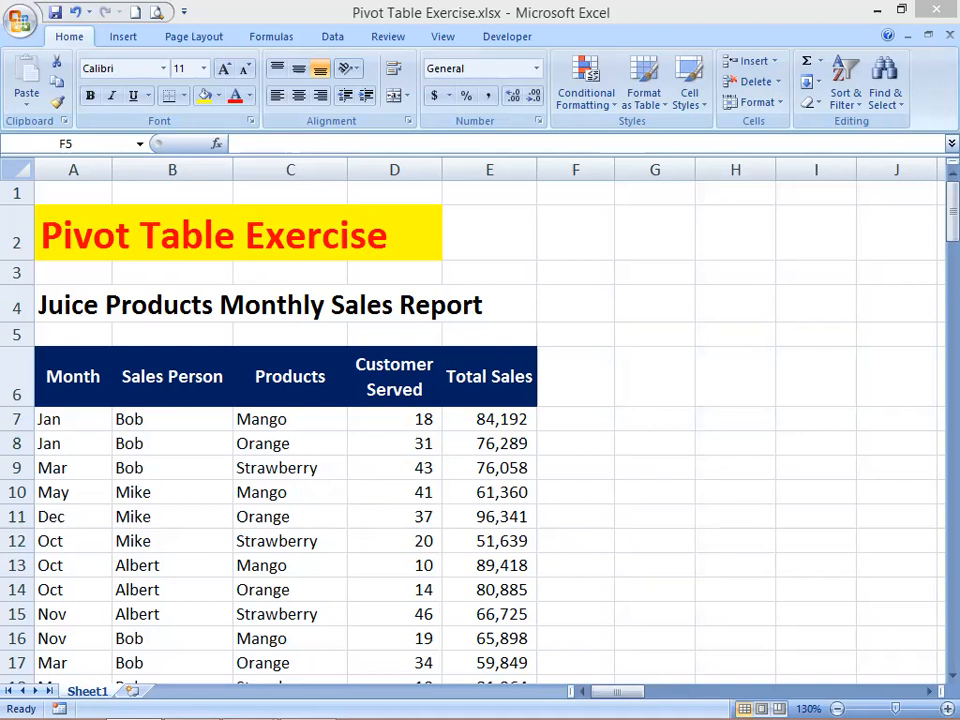
Examine the juice sales table's column headers, from Month to Total Sales, and sample entries beneath them
{"action": "left_click", "coordinate": [320, 691]}
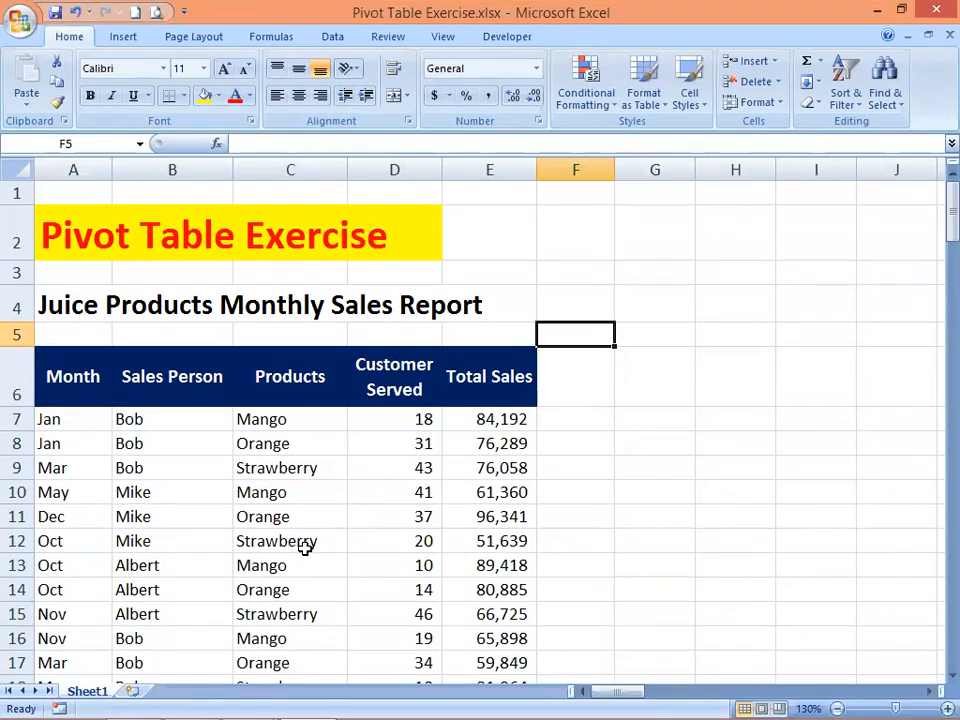
{"action": "left_click", "coordinate": [76, 382]}
{"action": "left_click", "coordinate": [165, 380]}
{"action": "left_click", "coordinate": [264, 378]}
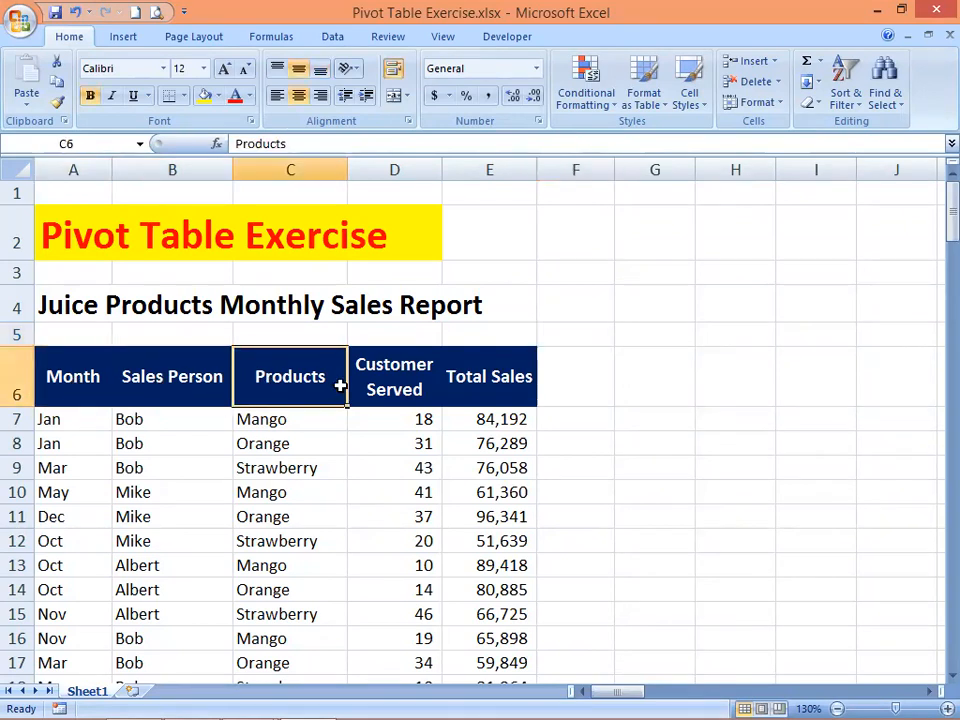
{"action": "left_click", "coordinate": [376, 379]}
{"action": "left_click", "coordinate": [474, 374]}
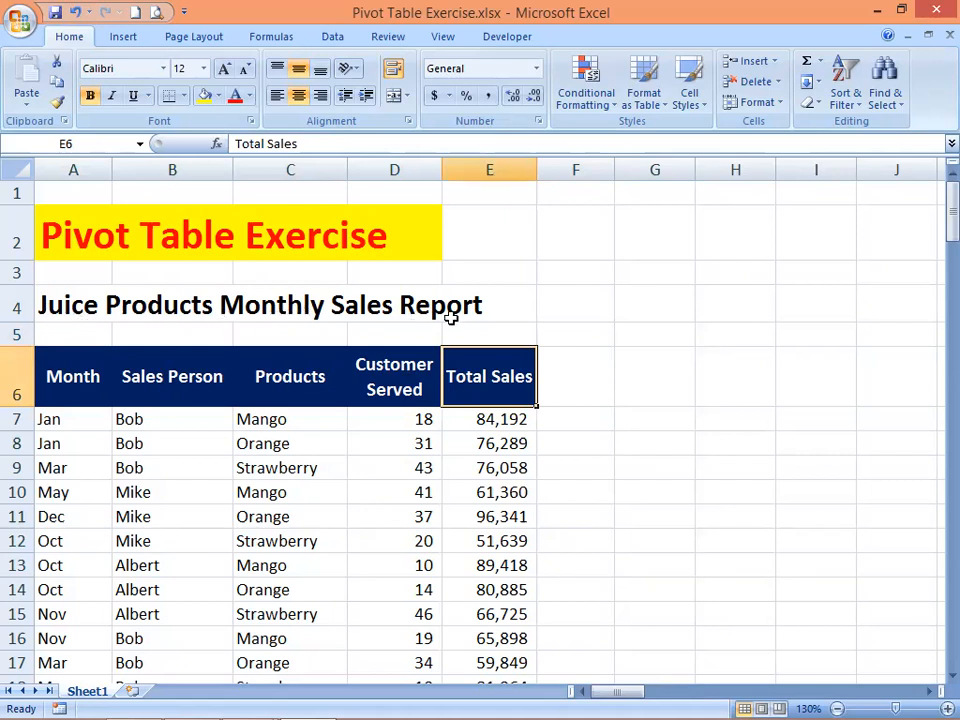
{"action": "left_click", "coordinate": [170, 439]}
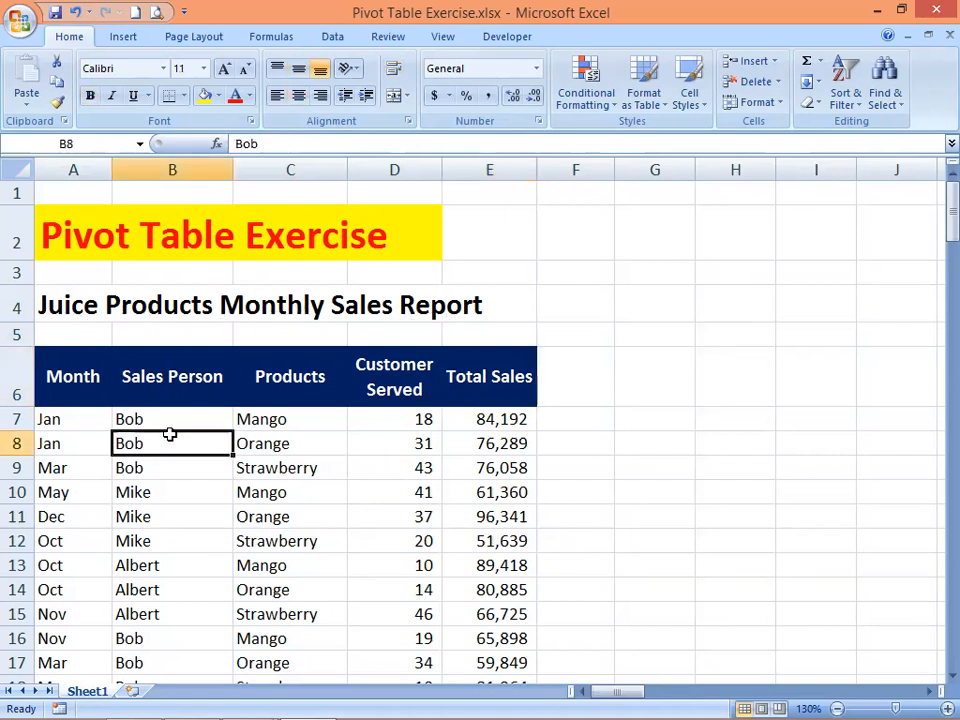
{"action": "left_click", "coordinate": [485, 465]}
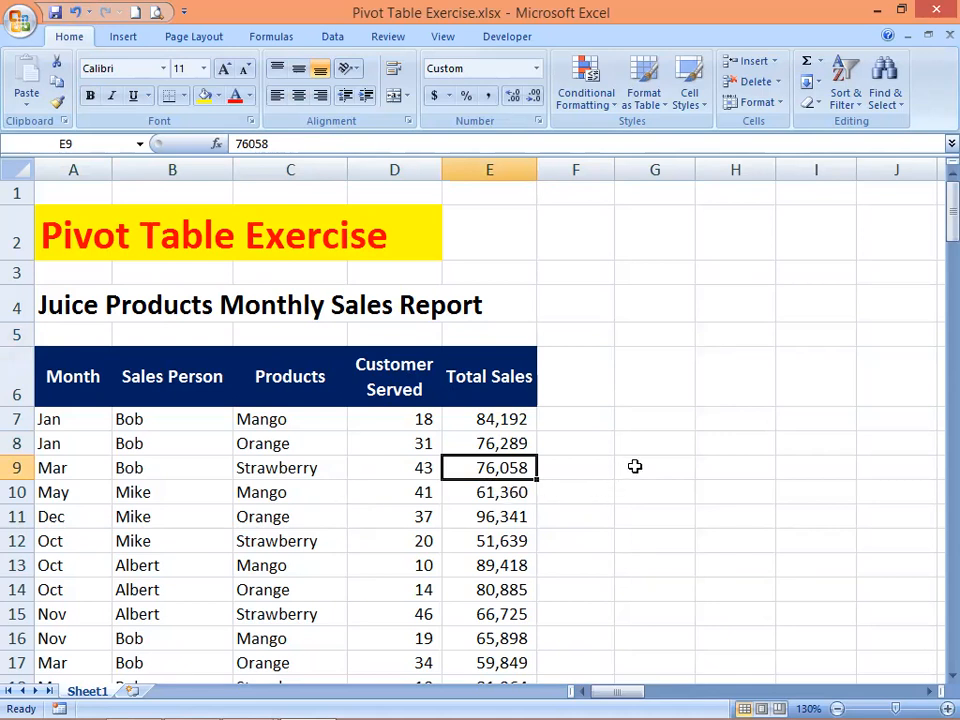
{"action": "double_click", "coordinate": [652, 466]}
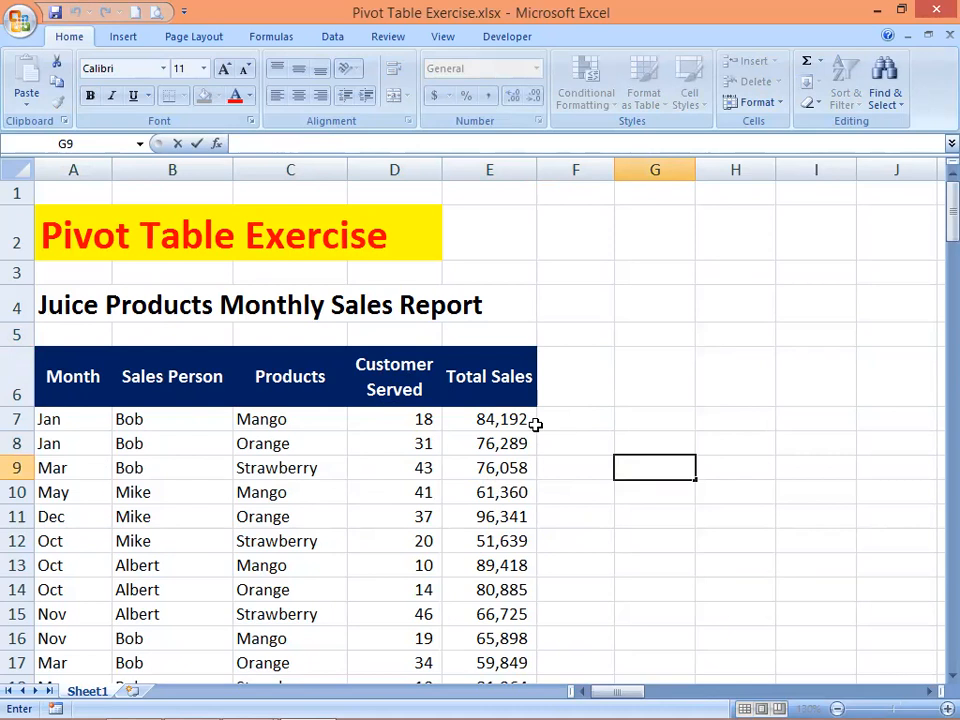
{"action": "left_click", "coordinate": [636, 500]}
{"action": "left_click", "coordinate": [123, 37]}
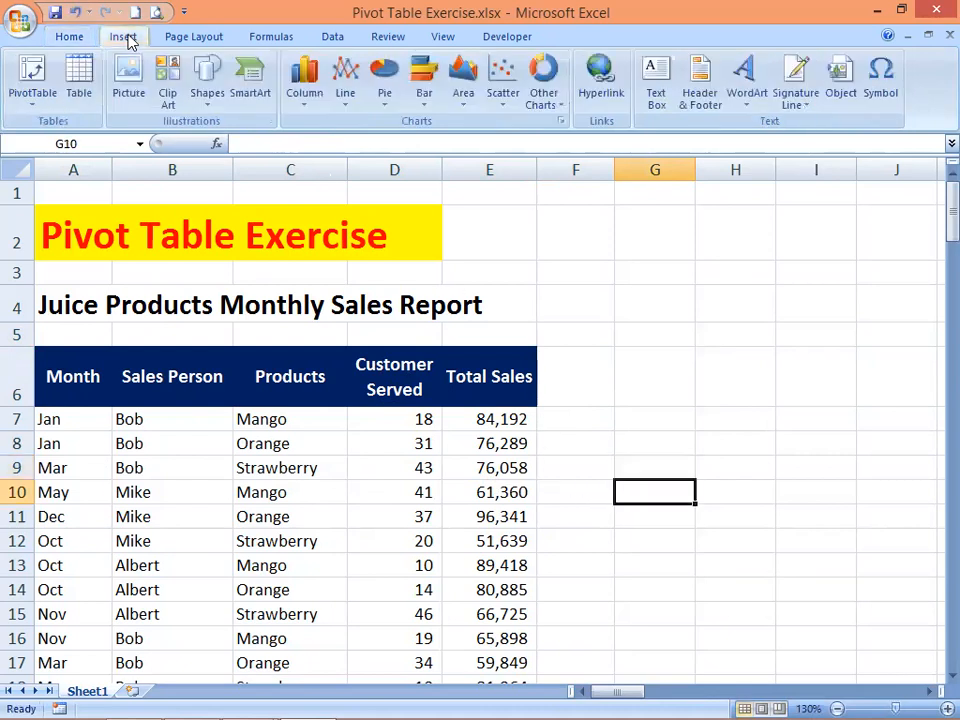
{"action": "left_click", "coordinate": [30, 106]}
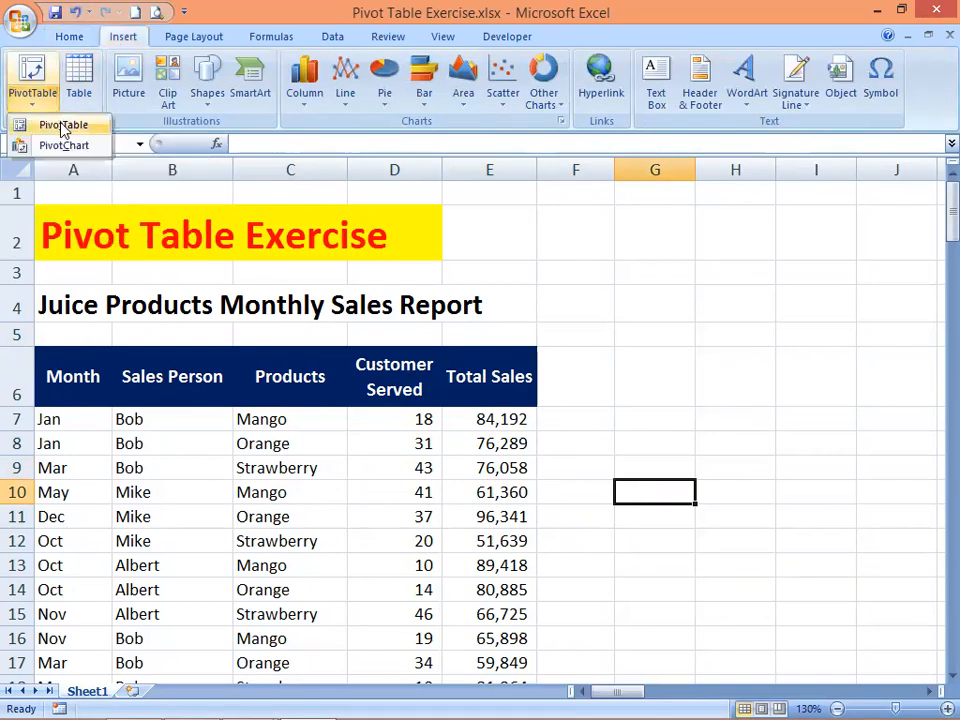
{"action": "left_click", "coordinate": [63, 126]}
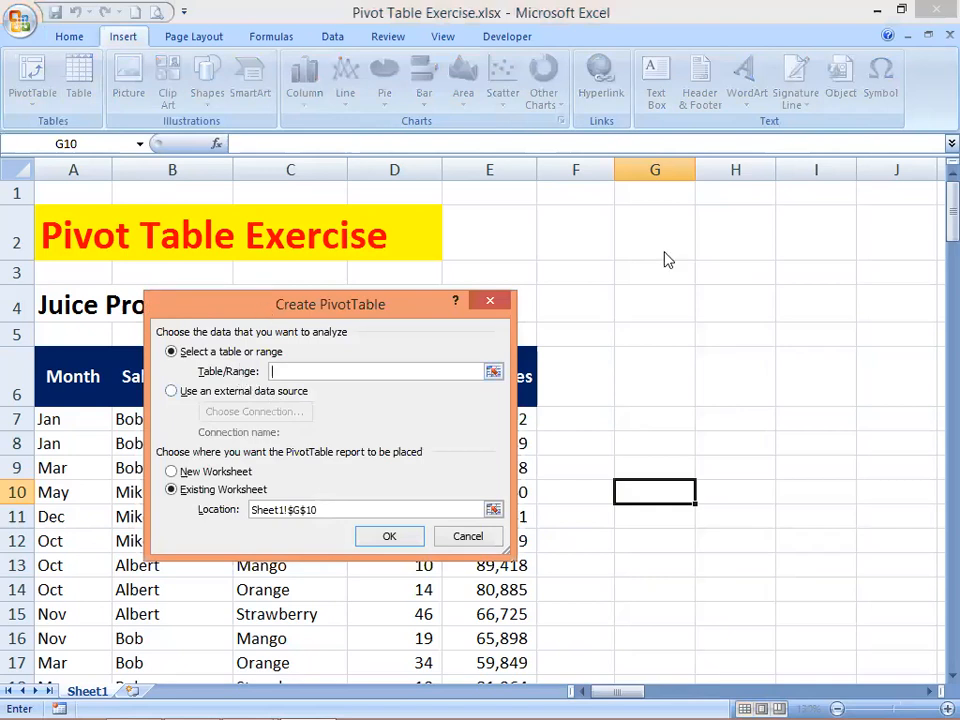
{"action": "left_click", "coordinate": [65, 372]}
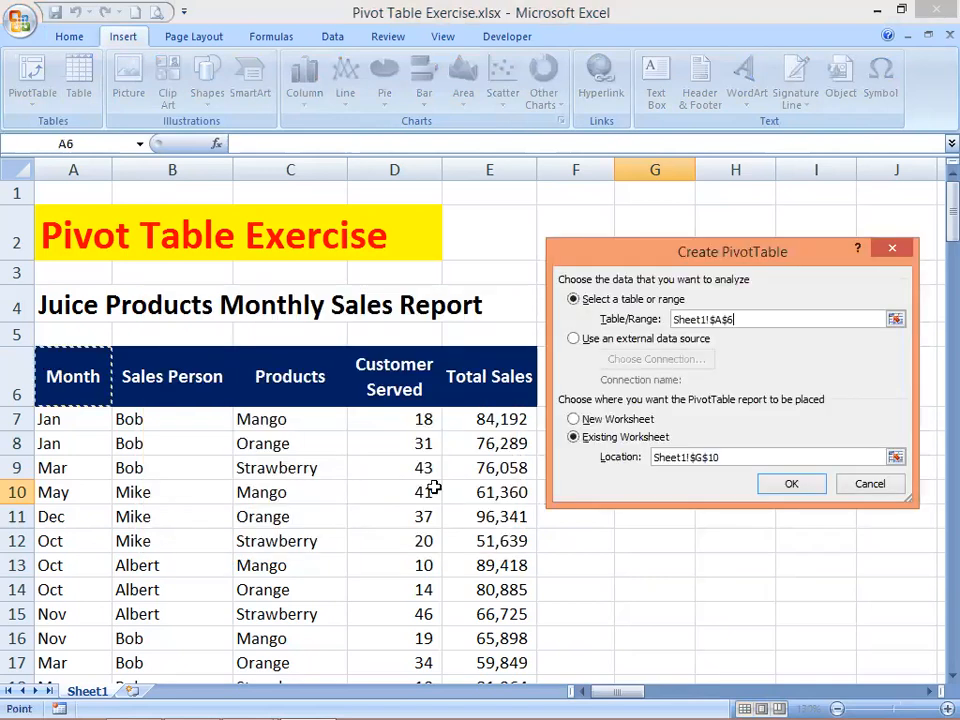
{"action": "left_click_drag", "start_coordinate": [449, 666], "coordinate": [500, 630]}
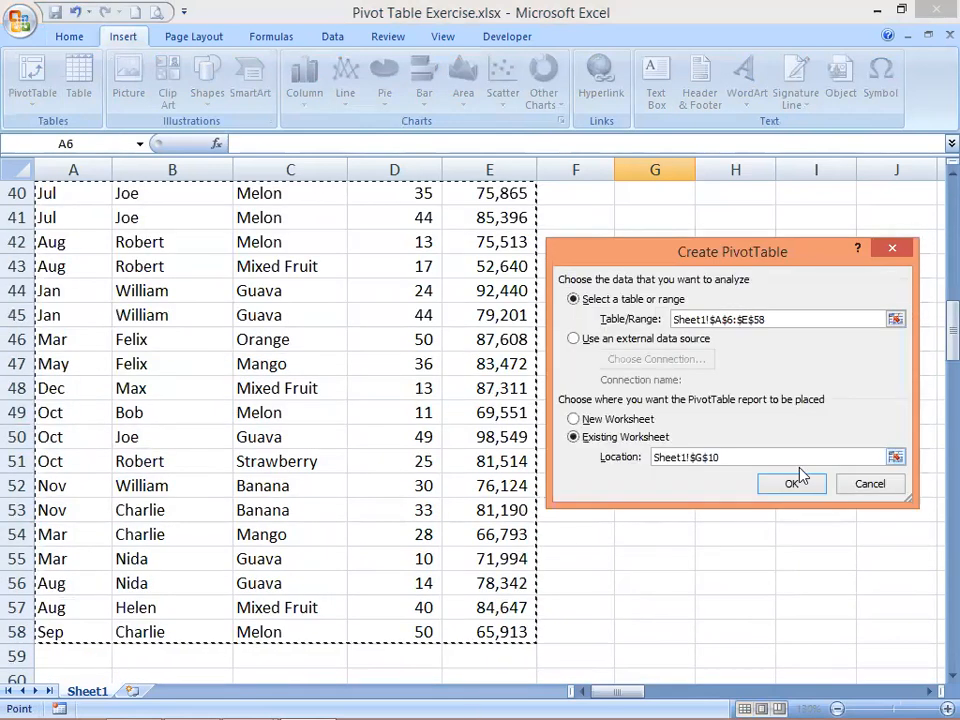
{"action": "left_click", "coordinate": [871, 491]}
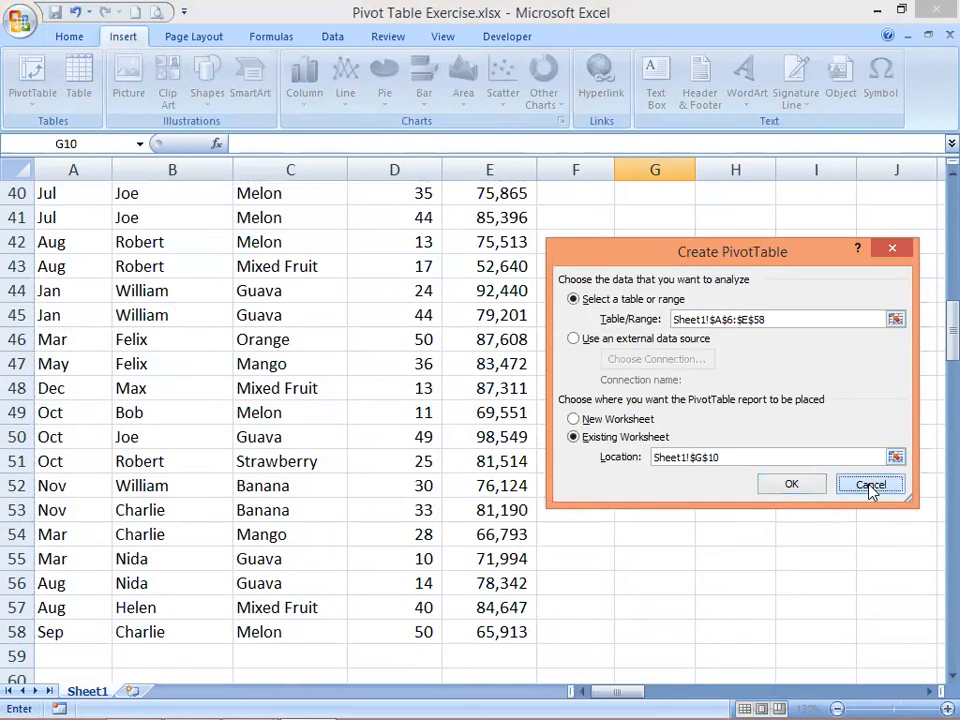
Create a PivotTable from the sales data in Sheet1!$A$6:$E$58 on a new worksheet
{"action": "scroll", "coordinate": [654, 429], "scroll_direction": "up", "scroll_amount": 11}
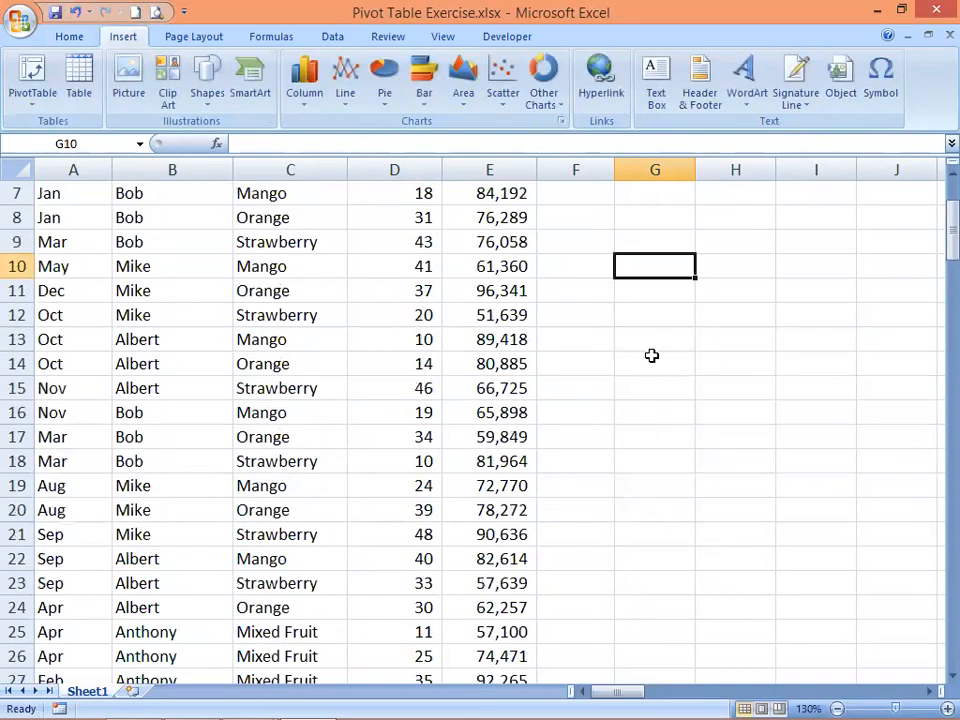
{"action": "scroll", "coordinate": [651, 356], "scroll_direction": "up", "scroll_amount": 2}
{"action": "left_click", "coordinate": [150, 486]}
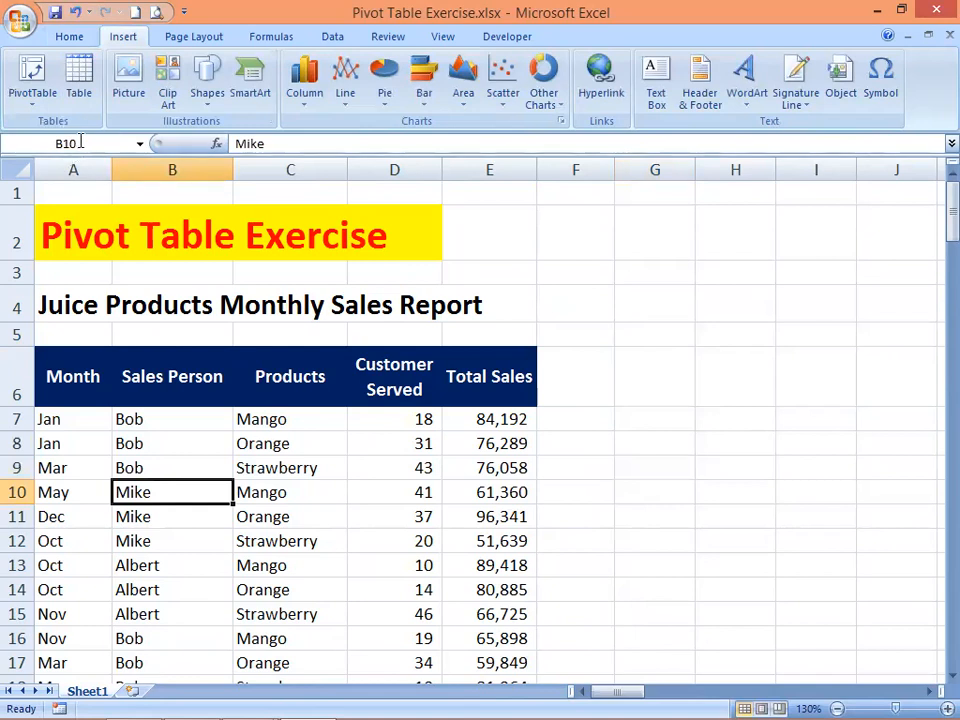
{"action": "left_click", "coordinate": [36, 106]}
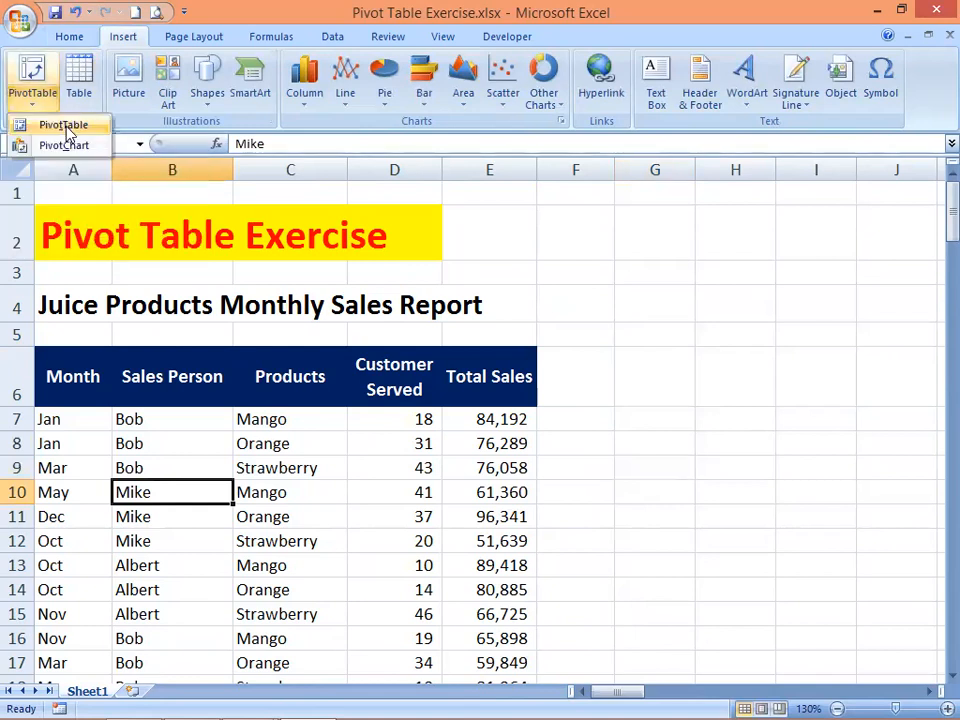
{"action": "left_click", "coordinate": [67, 127]}
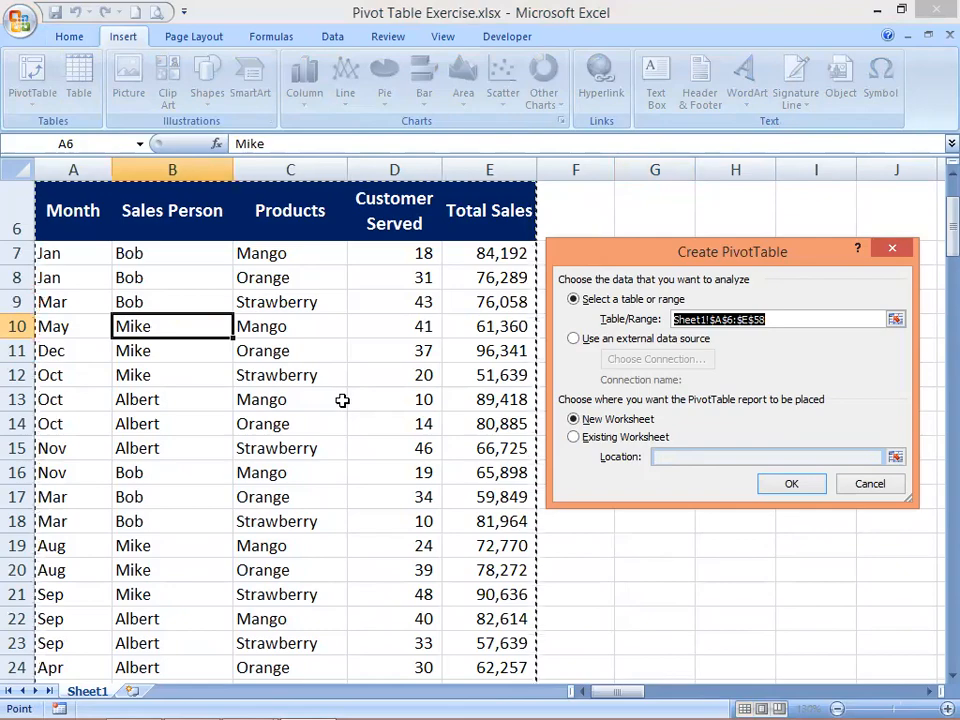
{"action": "scroll", "coordinate": [342, 400], "scroll_direction": "down", "scroll_amount": 11}
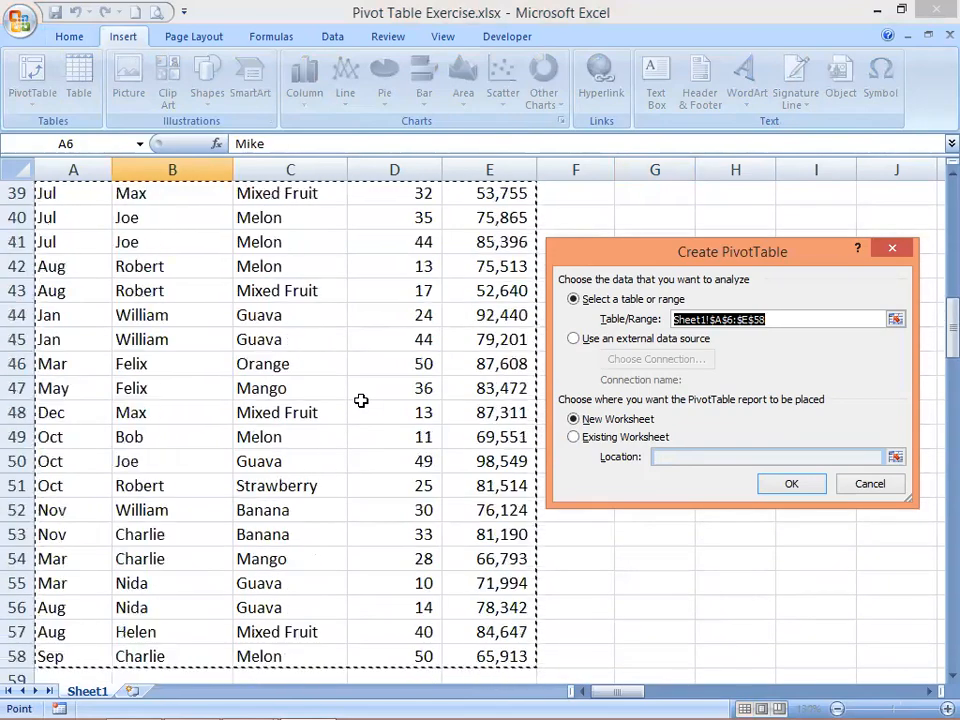
{"action": "scroll", "coordinate": [361, 400], "scroll_direction": "down", "scroll_amount": 3}
{"action": "scroll", "coordinate": [381, 408], "scroll_direction": "up", "scroll_amount": 16}
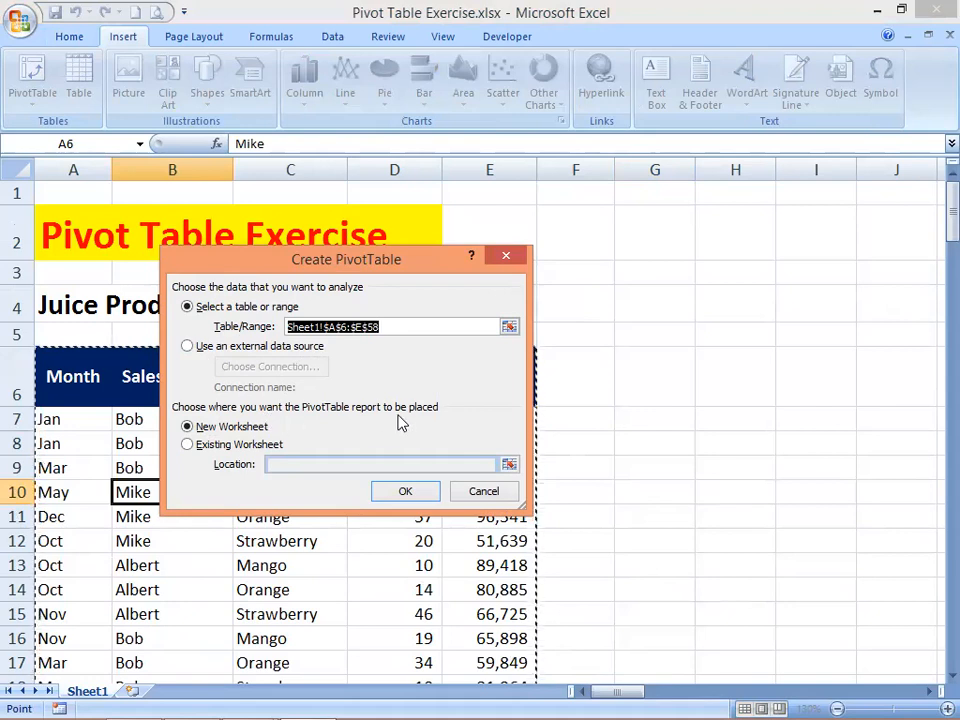
{"action": "left_click", "coordinate": [189, 446]}
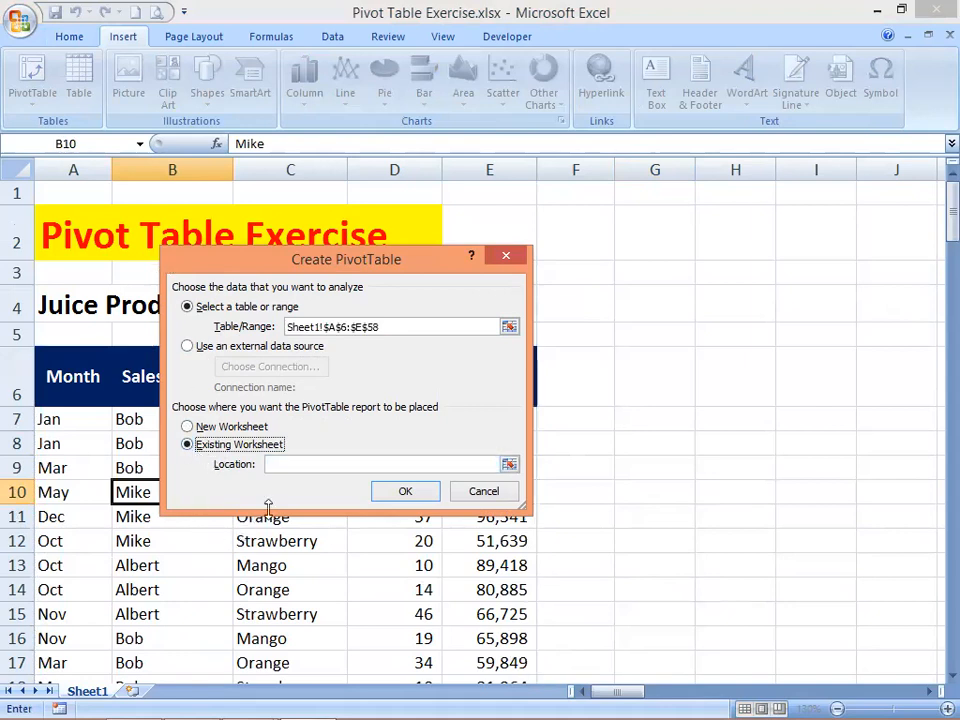
{"action": "left_click", "coordinate": [187, 426]}
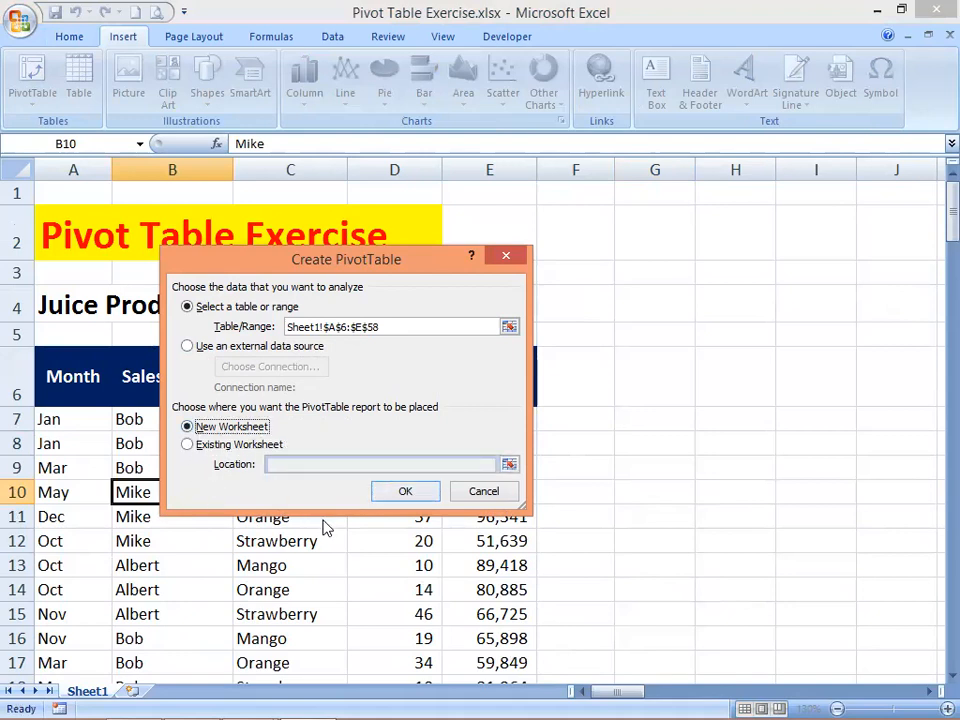
{"action": "left_click", "coordinate": [398, 500]}
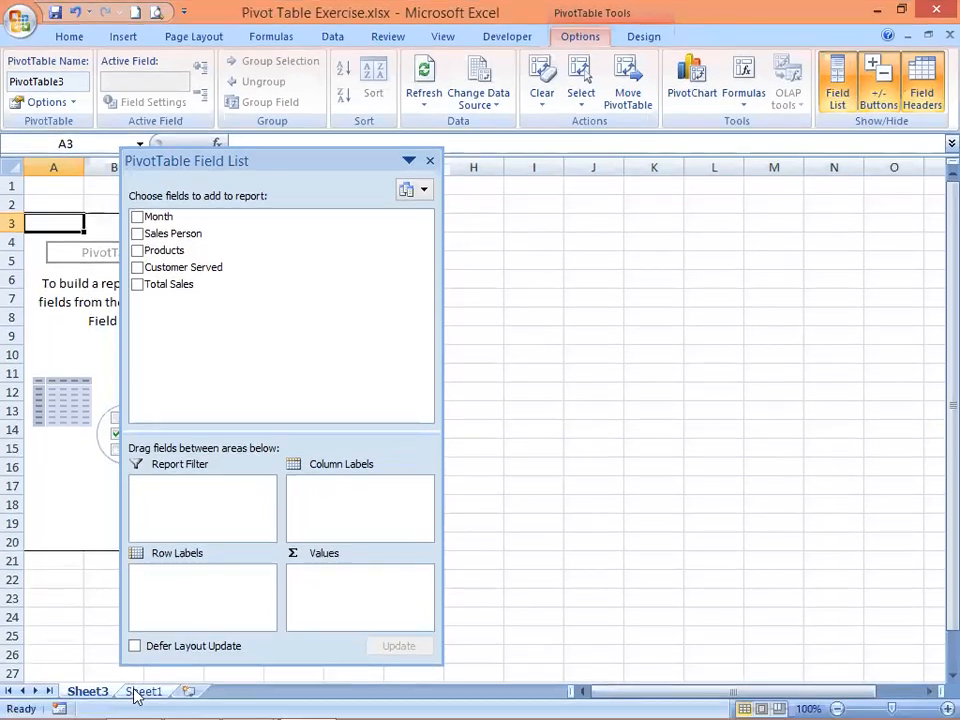
Compare the source sheet with the new PivotTable sheet, and delete Sheet3 with its empty PivotTable
{"action": "left_click", "coordinate": [135, 702]}
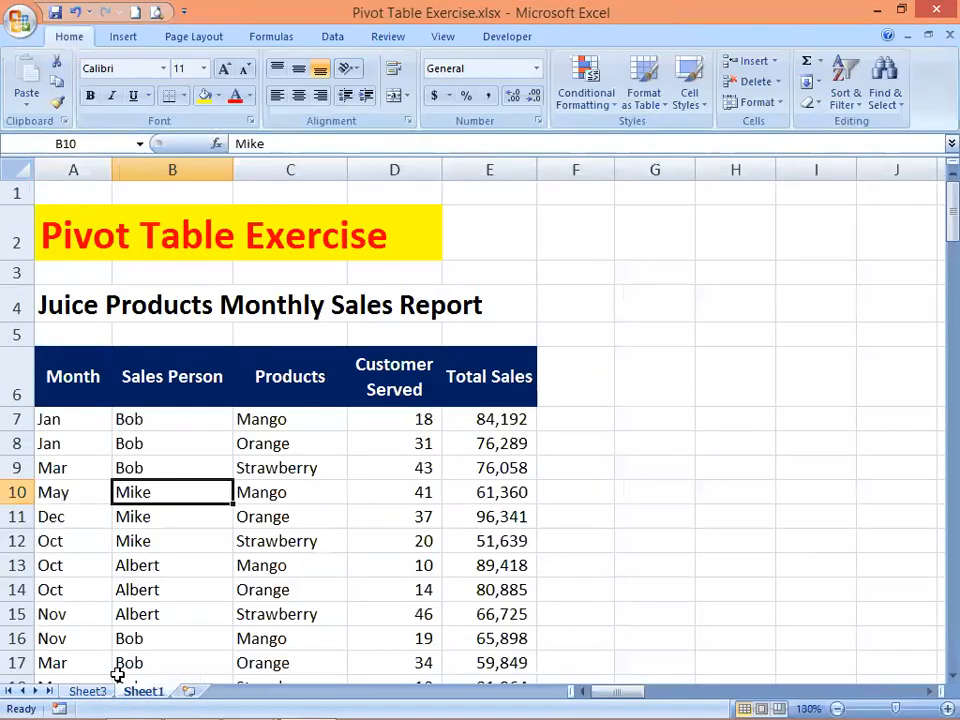
{"action": "left_click", "coordinate": [135, 576]}
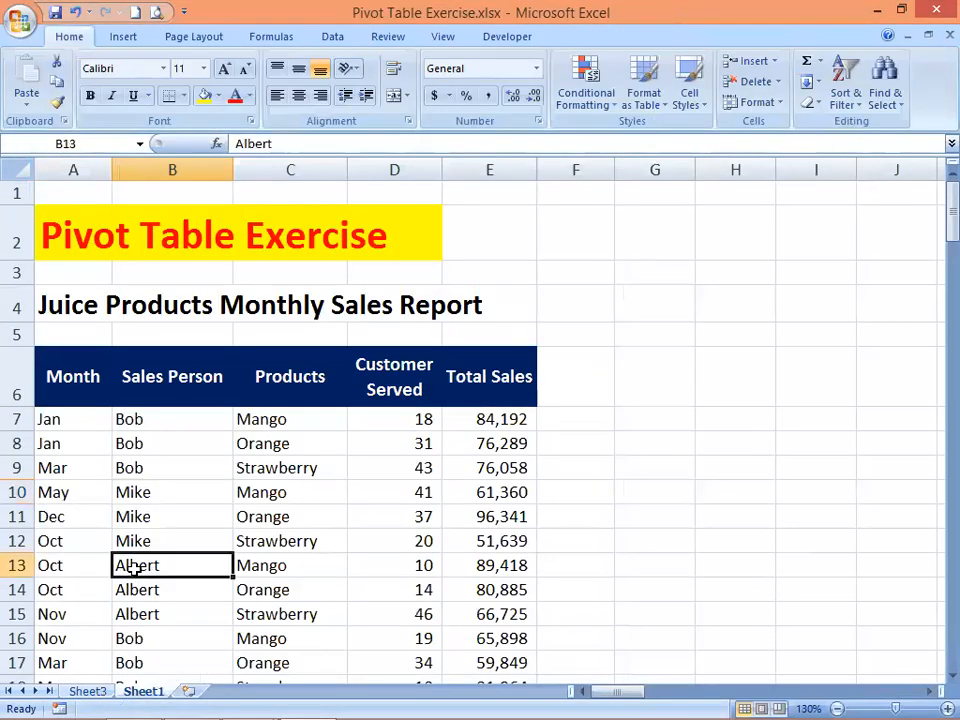
{"action": "left_click", "coordinate": [99, 694]}
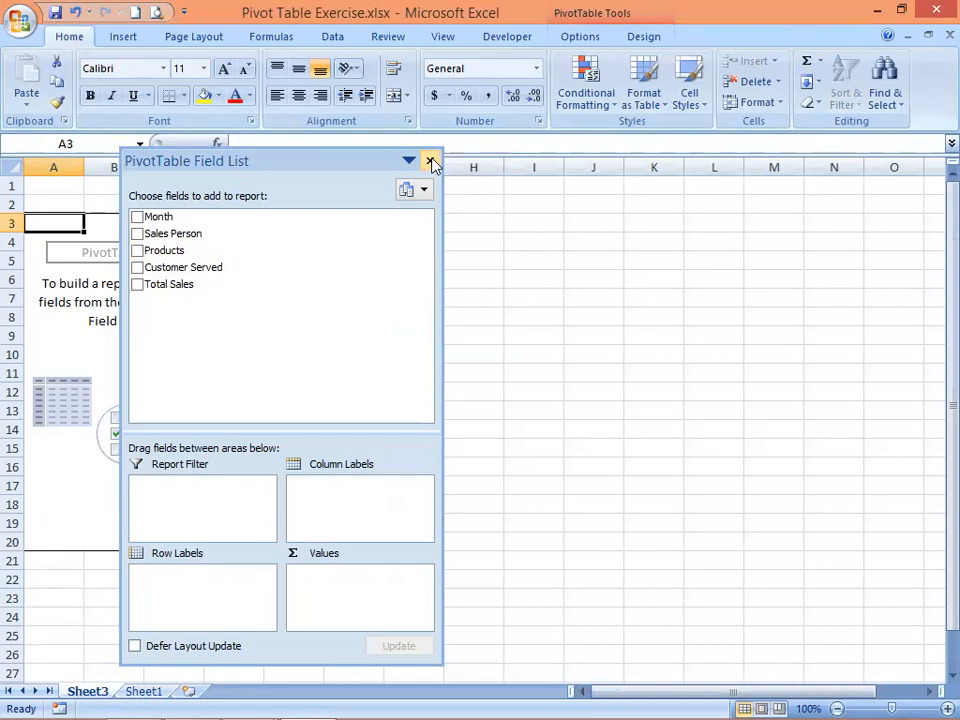
{"action": "right_click", "coordinate": [107, 692]}
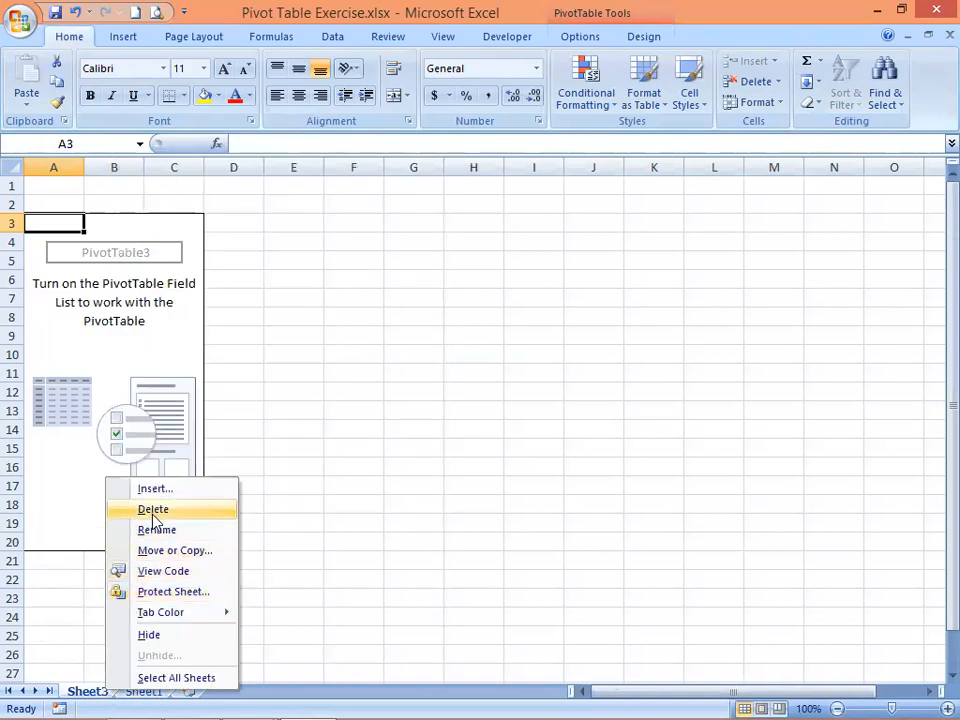
{"action": "left_click", "coordinate": [153, 511]}
{"action": "left_click", "coordinate": [455, 416]}
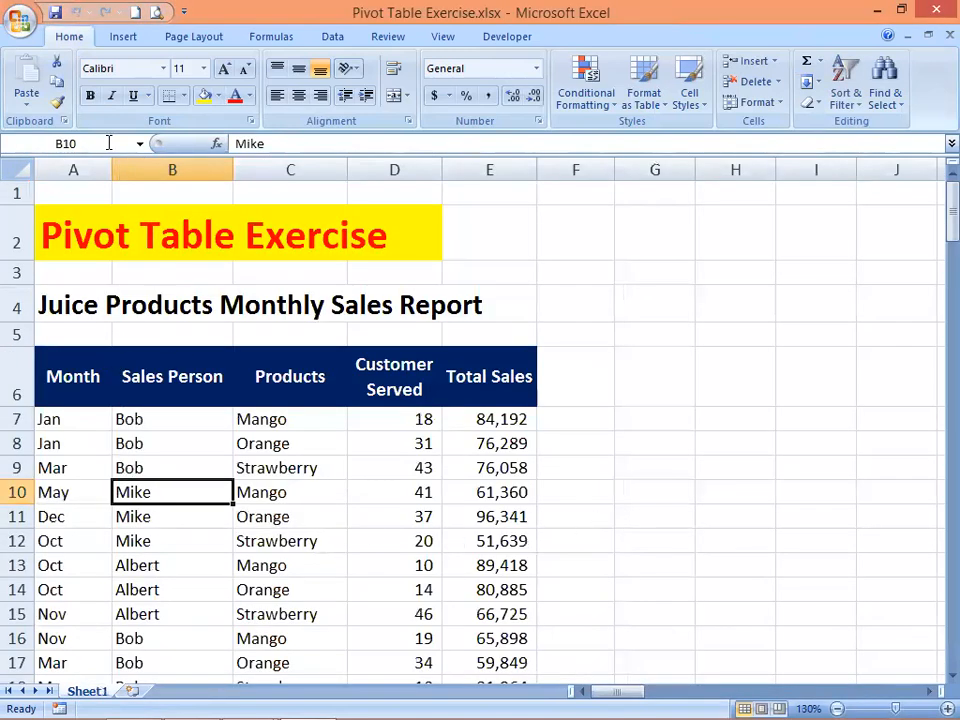
Create a PivotTable from Sheet1!$A$6:$E$58 in the existing worksheet, located at cell G8
{"action": "left_click", "coordinate": [123, 36]}
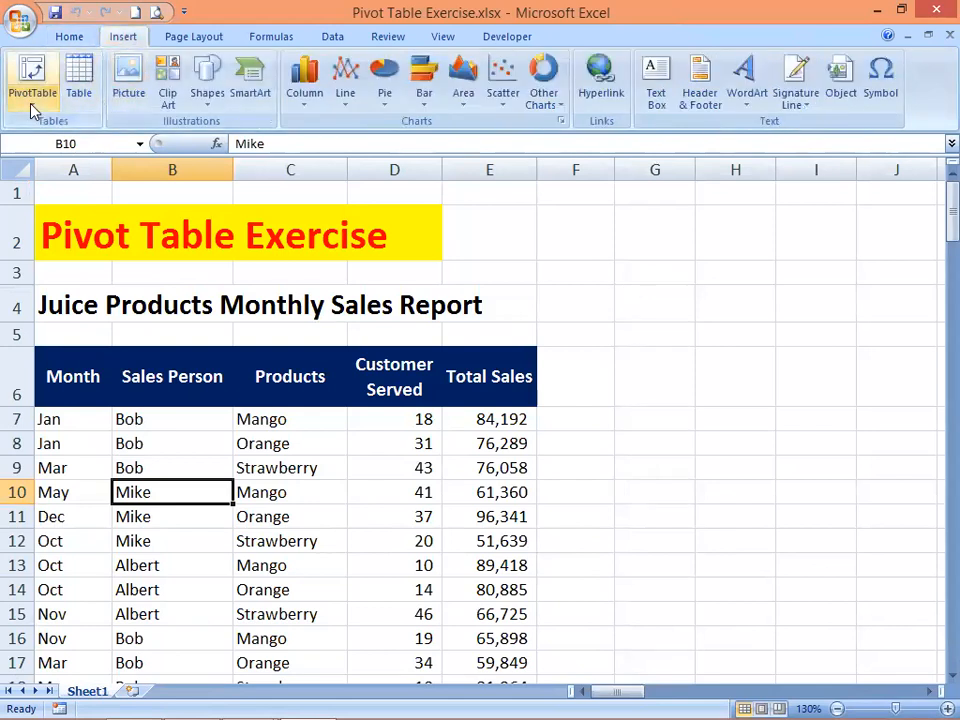
{"action": "left_click", "coordinate": [31, 108]}
{"action": "left_click", "coordinate": [66, 125]}
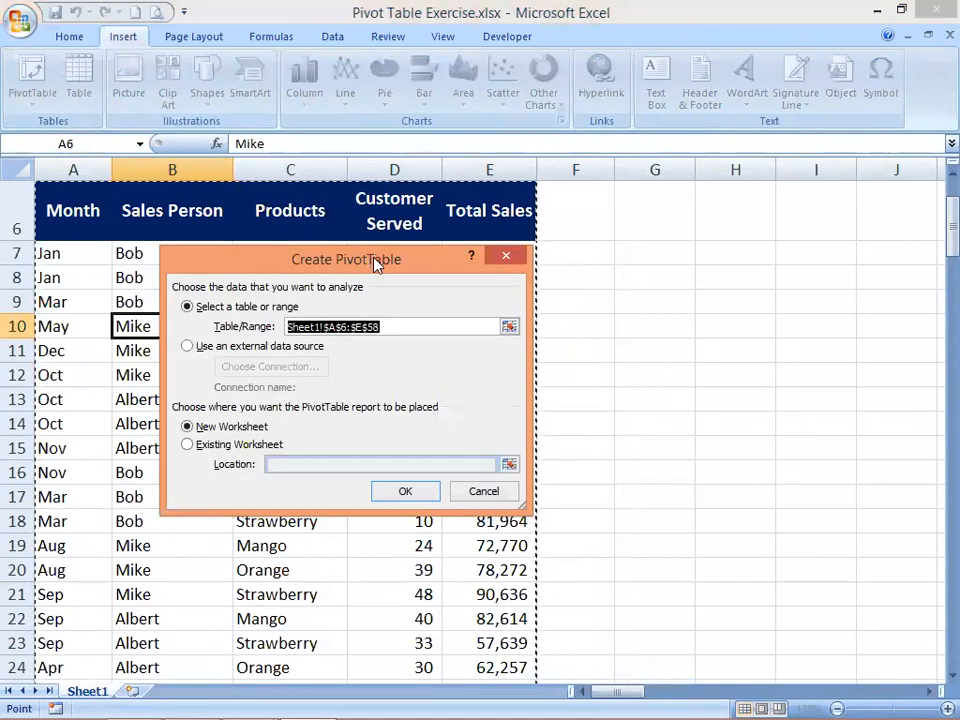
{"action": "left_click_drag", "start_coordinate": [377, 262], "coordinate": [376, 271]}
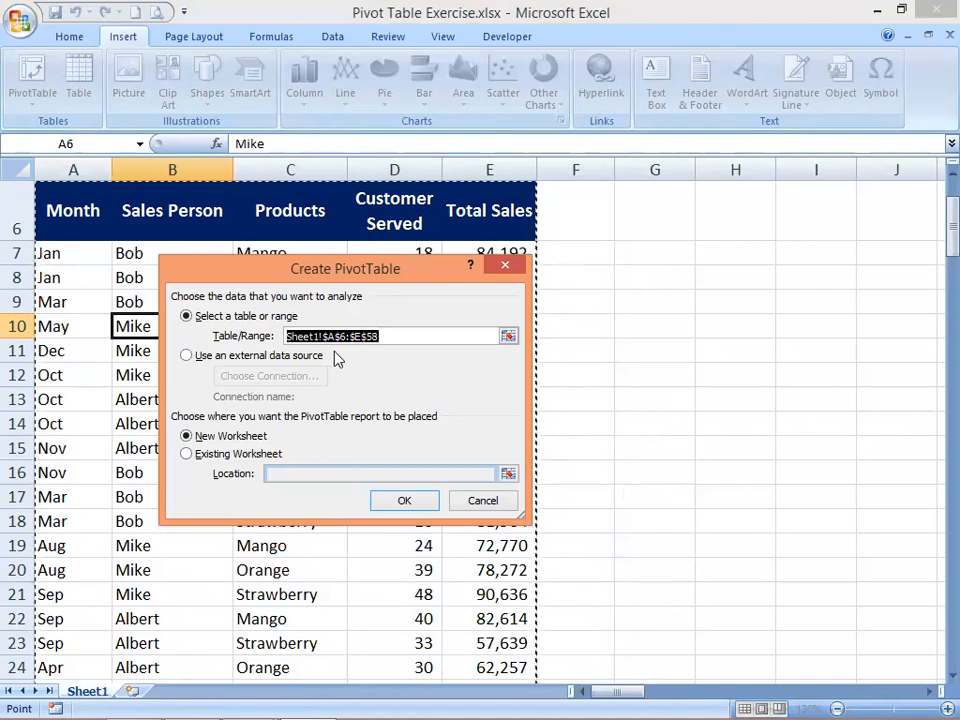
{"action": "left_click", "coordinate": [186, 454]}
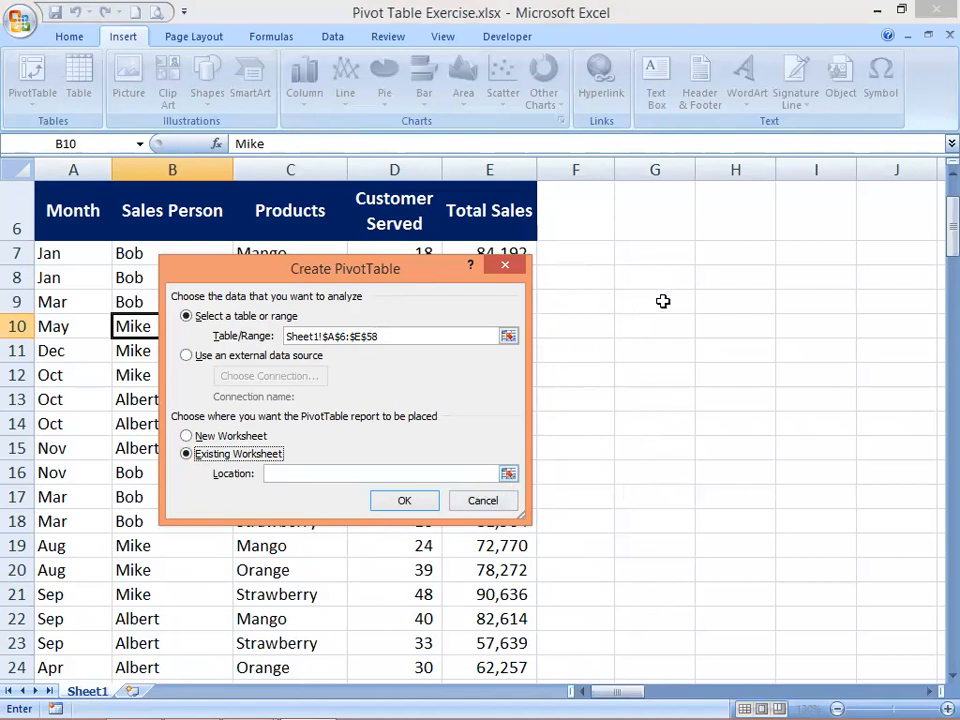
{"action": "left_click", "coordinate": [508, 473]}
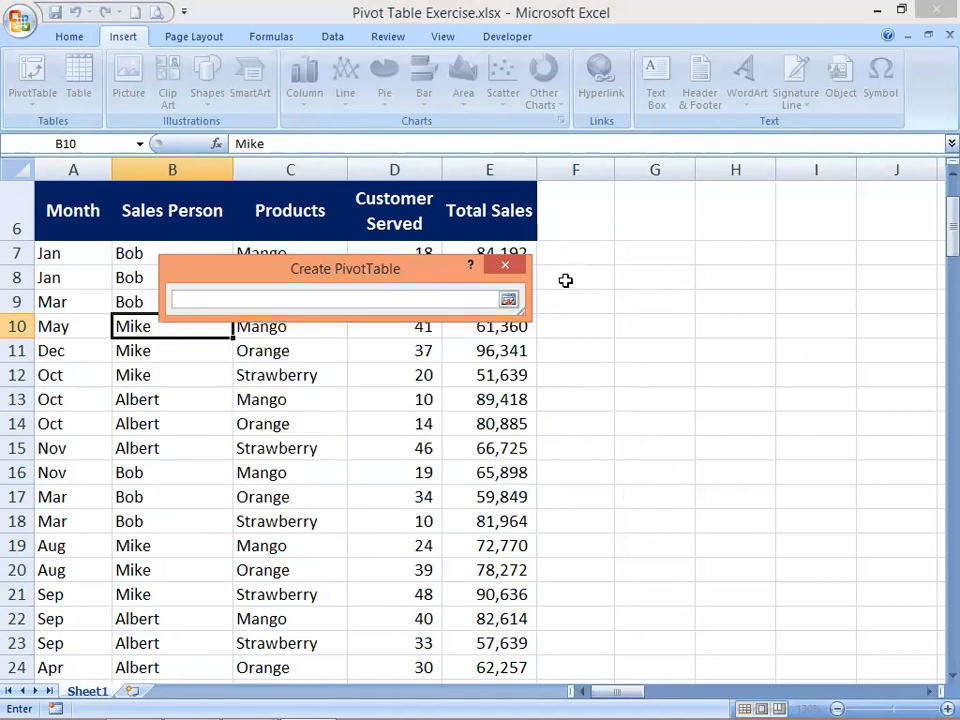
{"action": "left_click", "coordinate": [629, 271]}
{"action": "left_click", "coordinate": [508, 300]}
{"action": "left_click", "coordinate": [404, 503]}
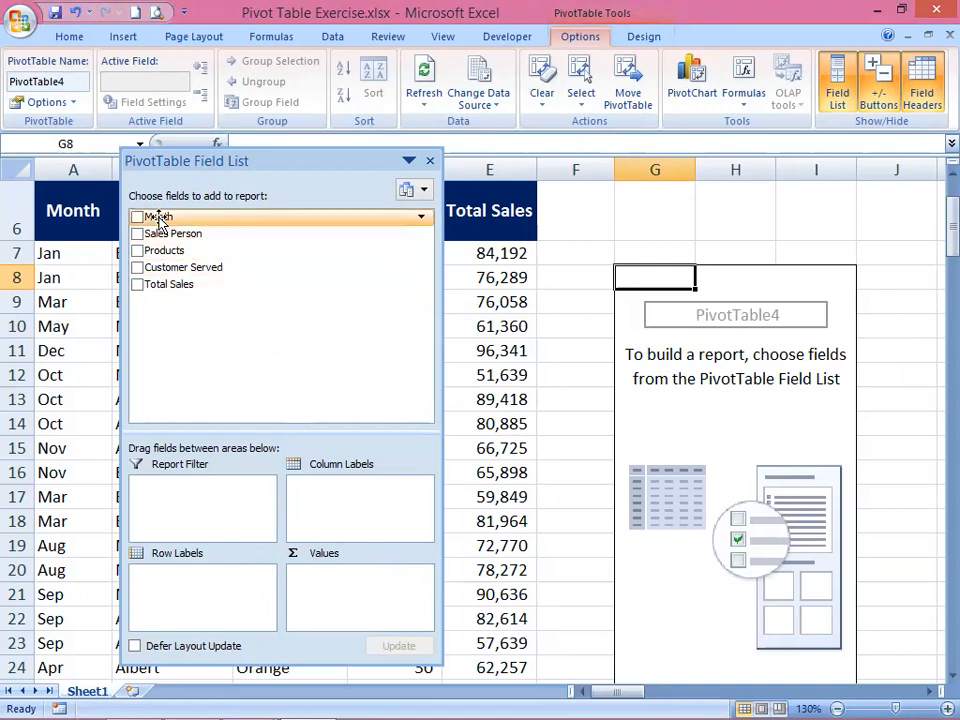
Add the Month field to the PivotTable's row labels and move it to the column labels
{"action": "left_click_drag", "start_coordinate": [158, 222], "coordinate": [227, 289]}
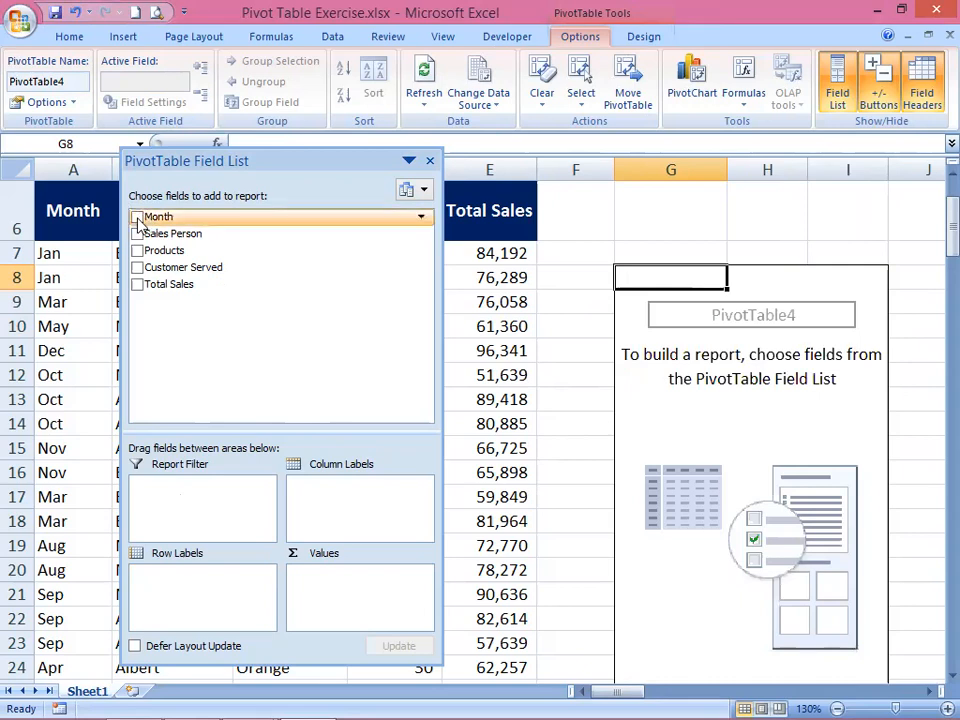
{"action": "left_click", "coordinate": [137, 217]}
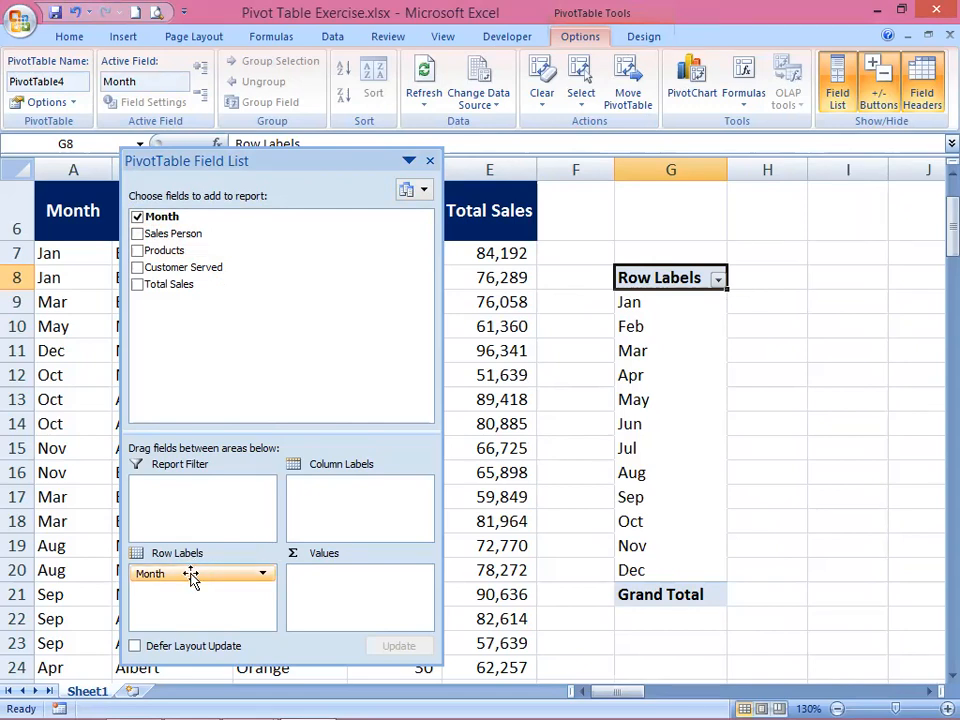
{"action": "left_click_drag", "start_coordinate": [192, 578], "coordinate": [346, 491]}
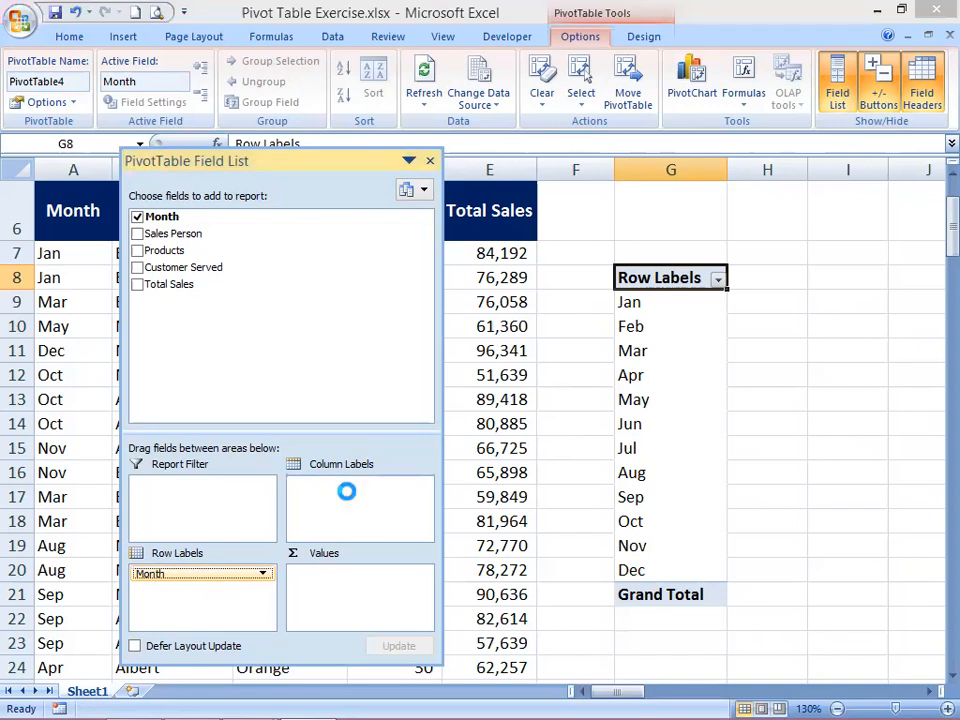
Move the Month field back to the PivotTable's row labels and add Total Sales to the values
{"action": "mouse_move", "coordinate": [626, 695]}
{"action": "left_mouse_down"}
{"action": "mouse_move", "coordinate": [724, 694]}
{"action": "mouse_move", "coordinate": [624, 697]}
{"action": "left_mouse_up"}
{"action": "left_click_drag", "start_coordinate": [360, 486], "coordinate": [195, 575]}
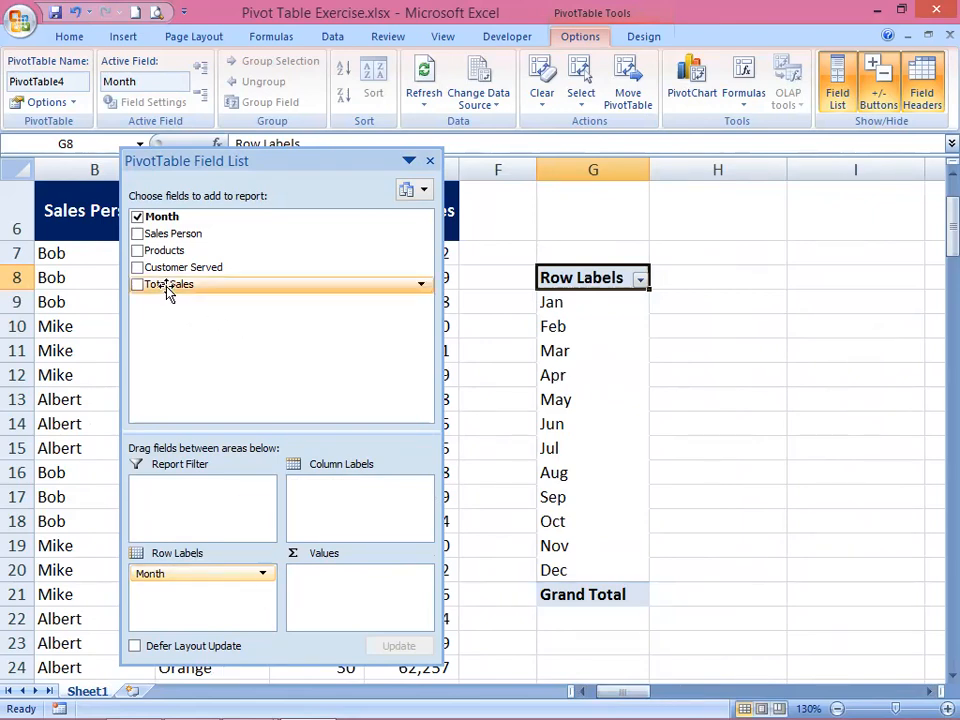
{"action": "left_click_drag", "start_coordinate": [167, 289], "coordinate": [334, 572]}
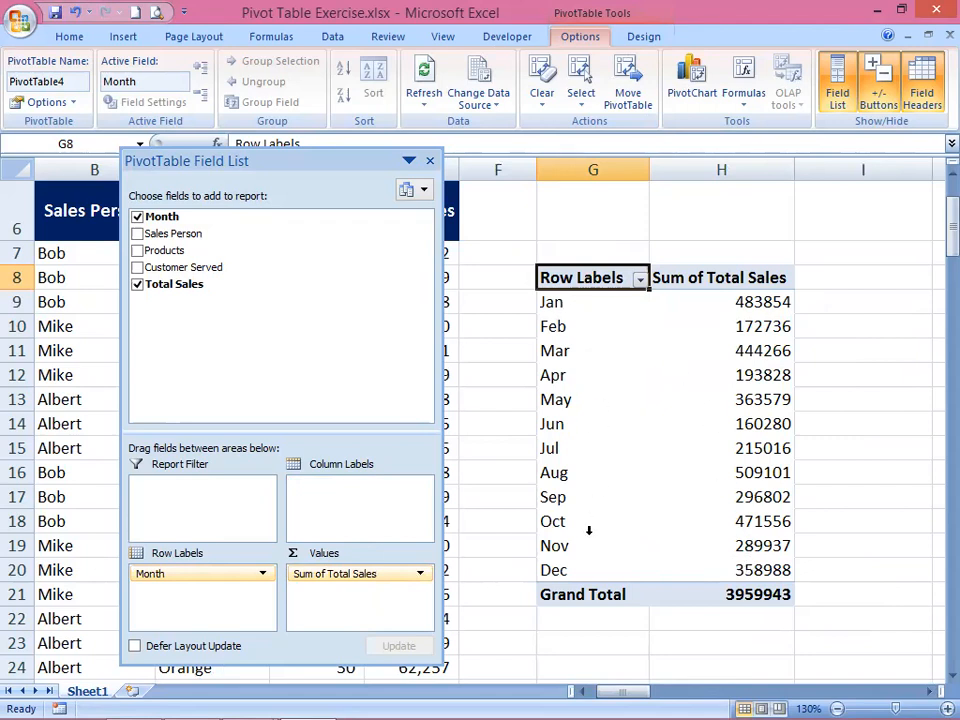
Format the Total Sales values in H9:H21, including the grand total, with comma separators and no decimal places
{"action": "left_click", "coordinate": [752, 302]}
{"action": "left_click_drag", "start_coordinate": [752, 302], "coordinate": [737, 593]}
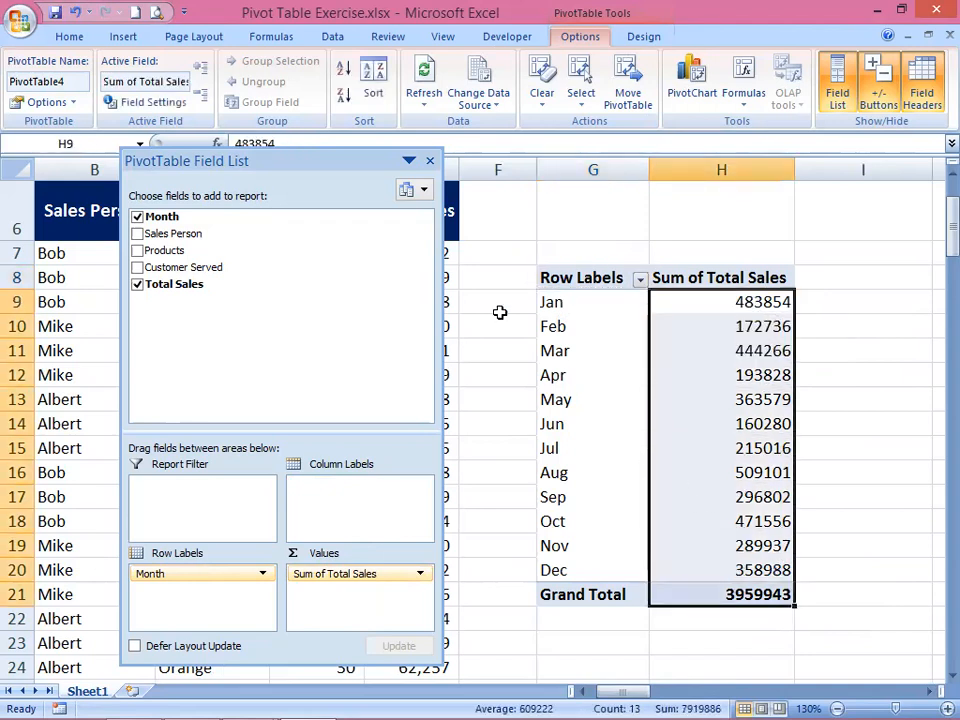
{"action": "left_click", "coordinate": [70, 37]}
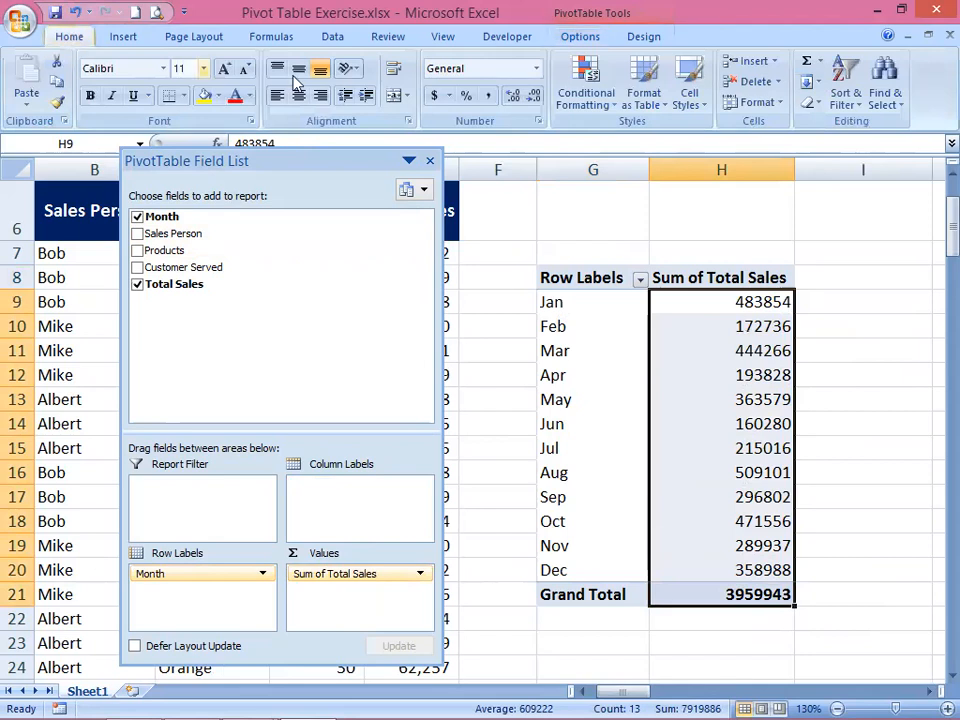
{"action": "left_click", "coordinate": [490, 99]}
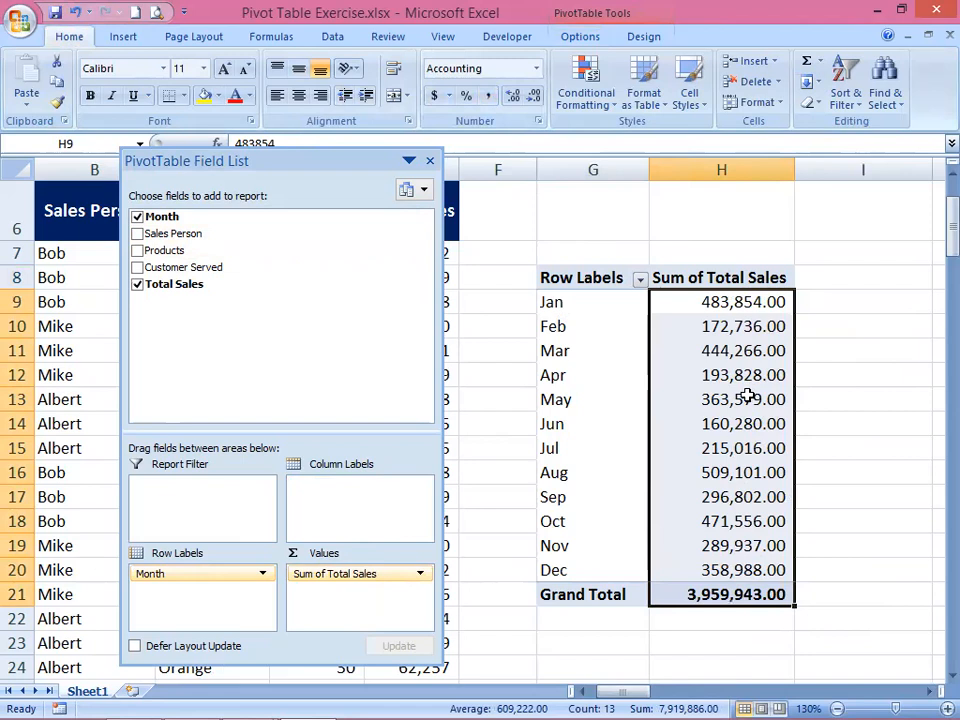
{"action": "mouse_move", "coordinate": [748, 397]}
{"action": "double_click", "coordinate": [535, 98]}
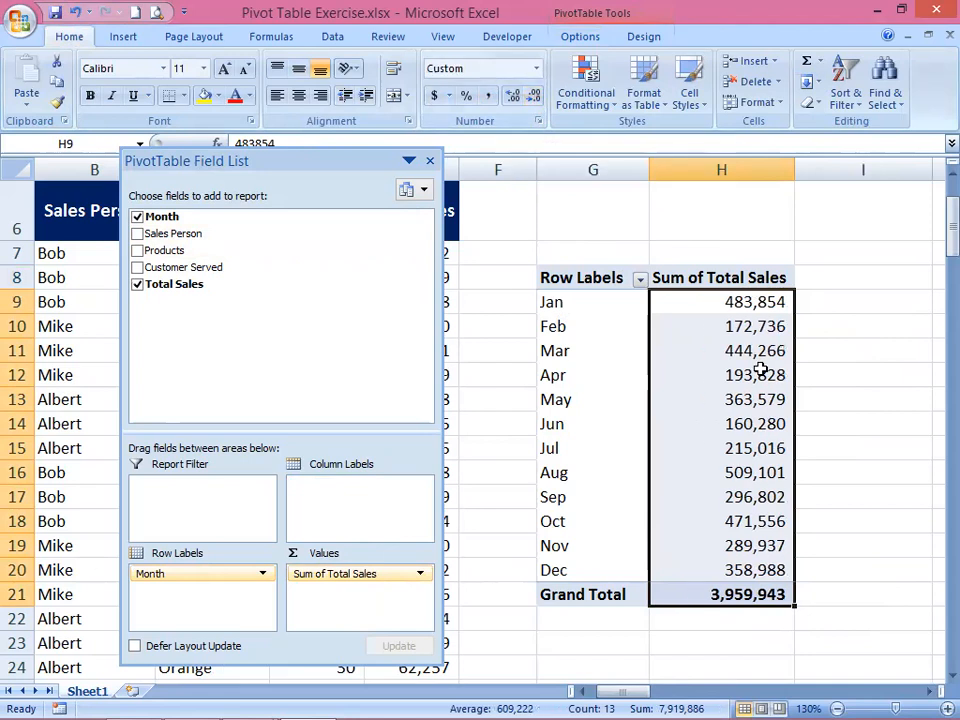
{"action": "left_click", "coordinate": [754, 335]}
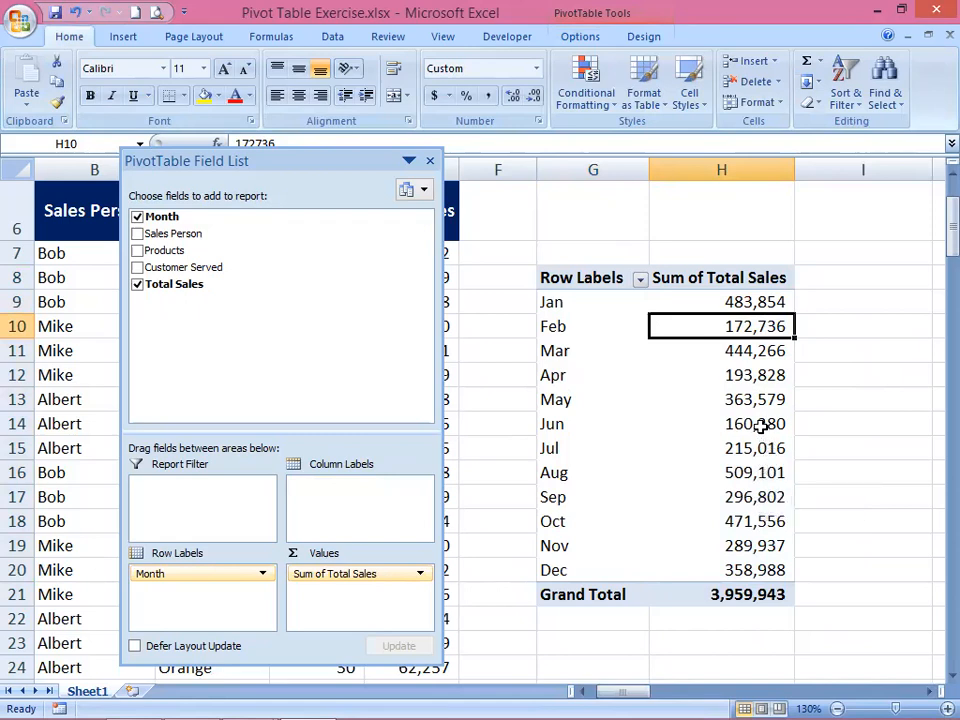
{"action": "mouse_move", "coordinate": [744, 370]}
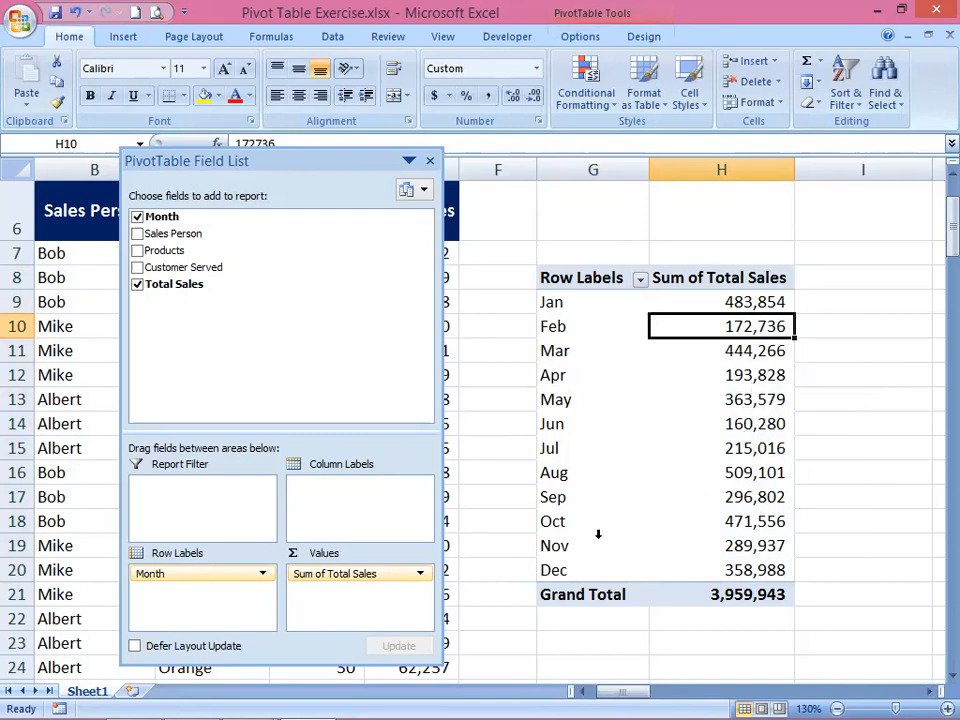
Try Total Sales as a report filter and as a row label, returning it to the values each time
{"action": "left_click", "coordinate": [422, 575]}
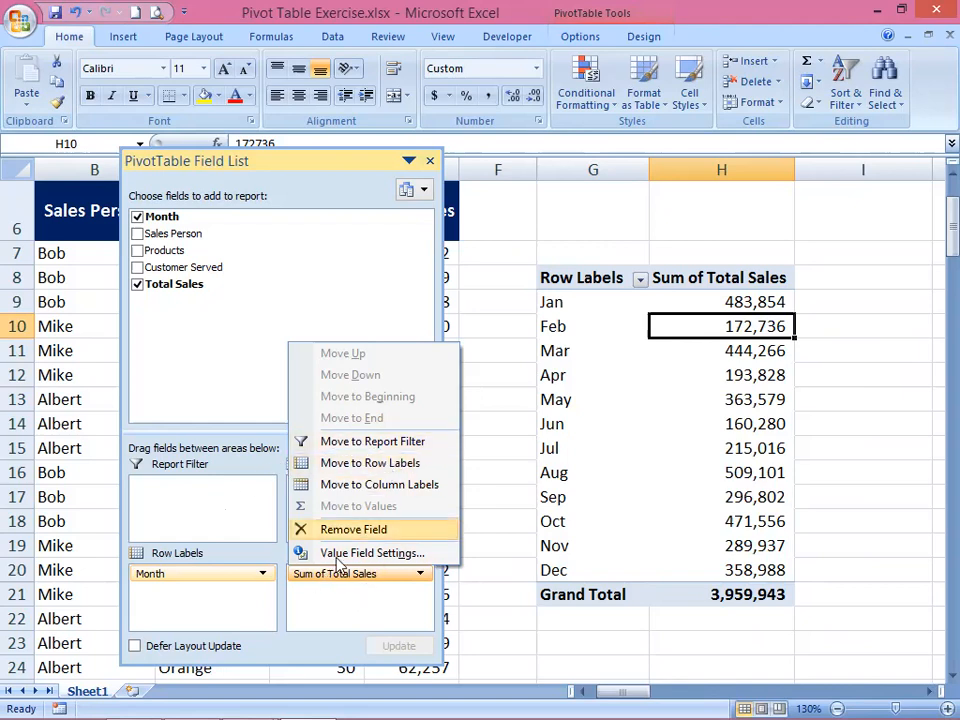
{"action": "left_click", "coordinate": [371, 442]}
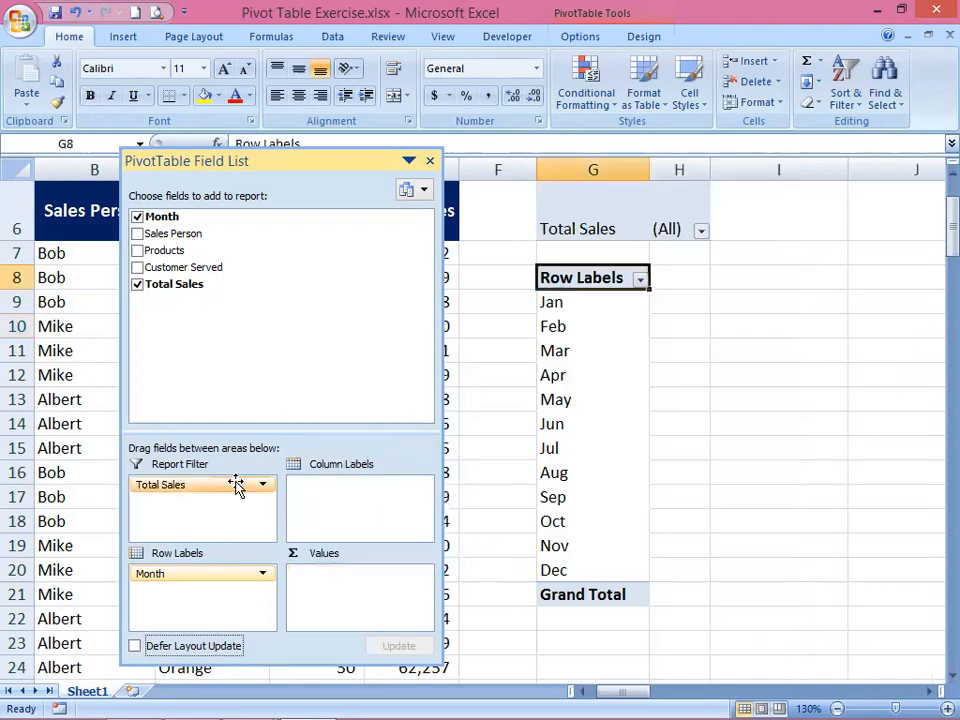
{"action": "left_click_drag", "start_coordinate": [188, 486], "coordinate": [342, 600]}
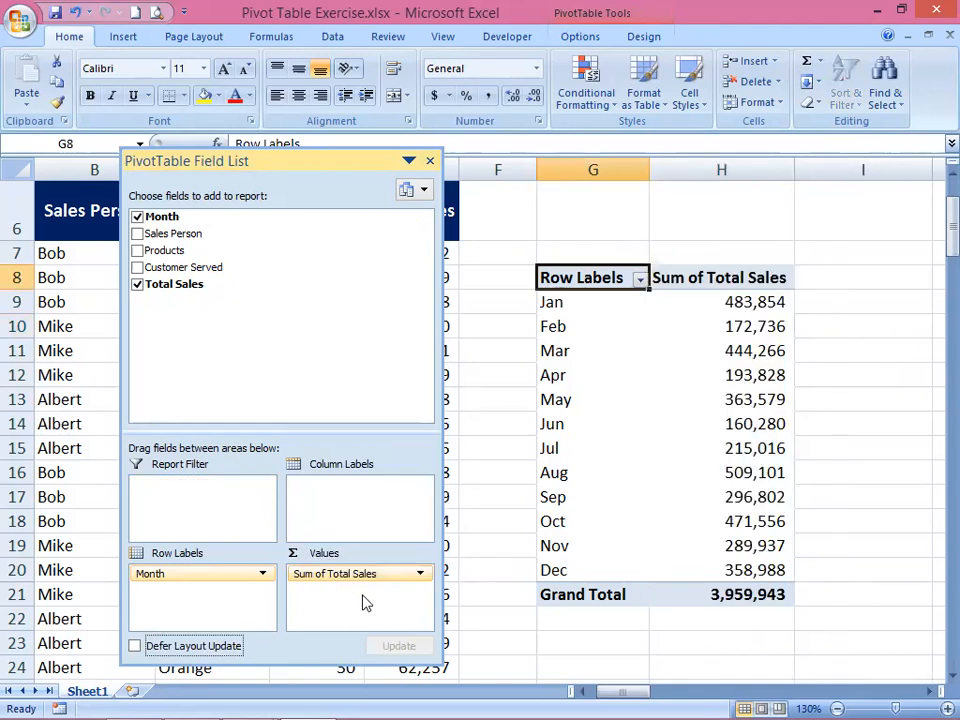
{"action": "left_click", "coordinate": [420, 577]}
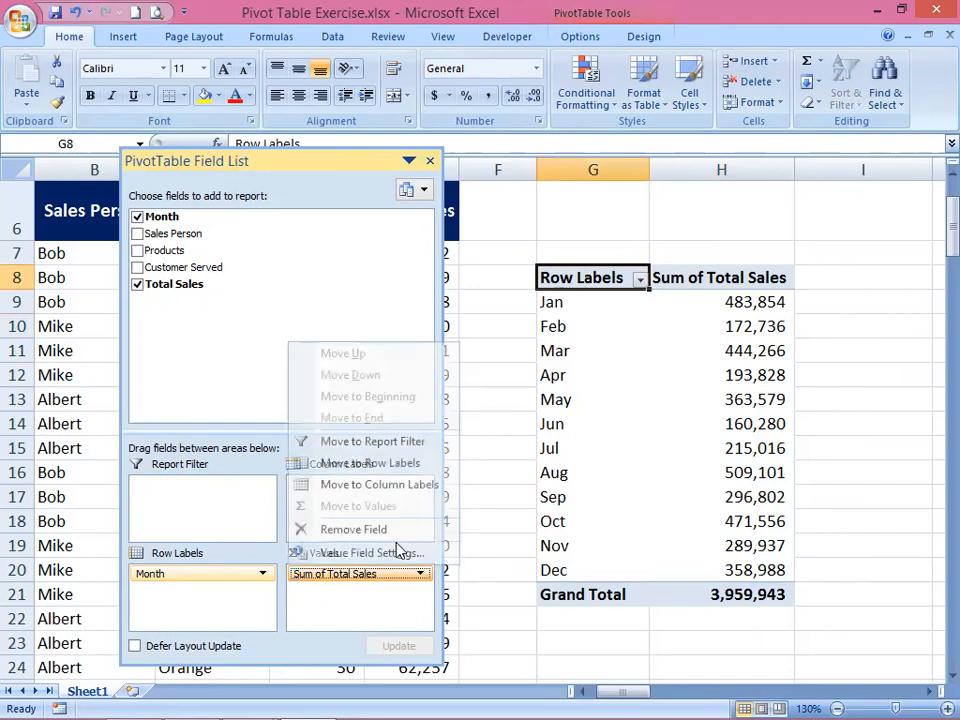
{"action": "left_click", "coordinate": [345, 462]}
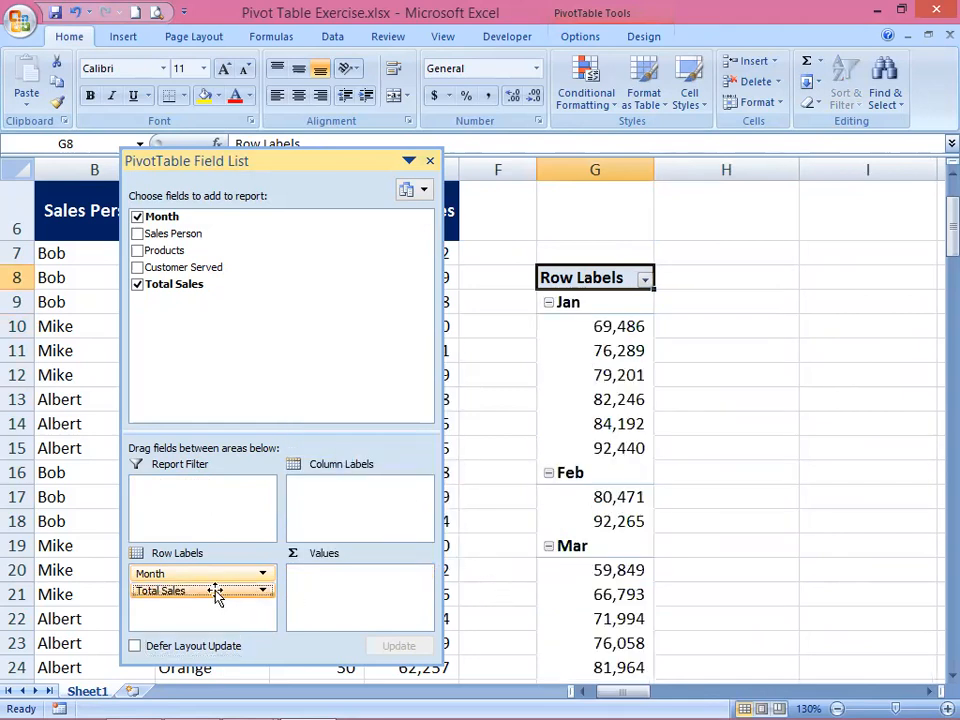
{"action": "left_click_drag", "start_coordinate": [214, 594], "coordinate": [371, 594]}
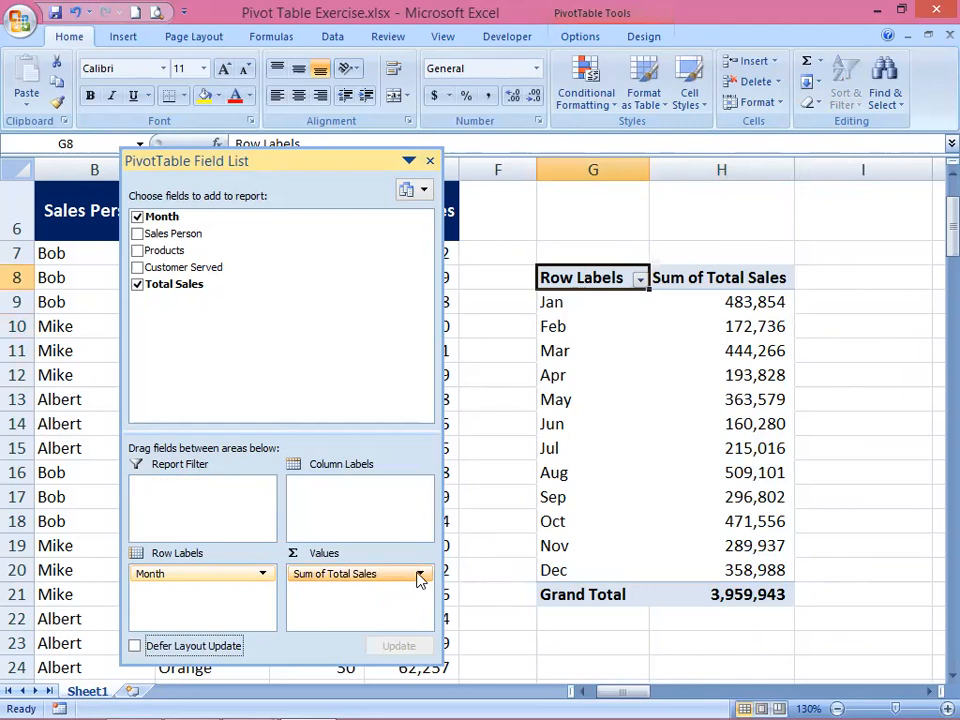
Try Total Sales as a column label twice, the second time also as a row label, and return it to the values
{"action": "left_click", "coordinate": [420, 576]}
{"action": "left_click", "coordinate": [325, 485]}
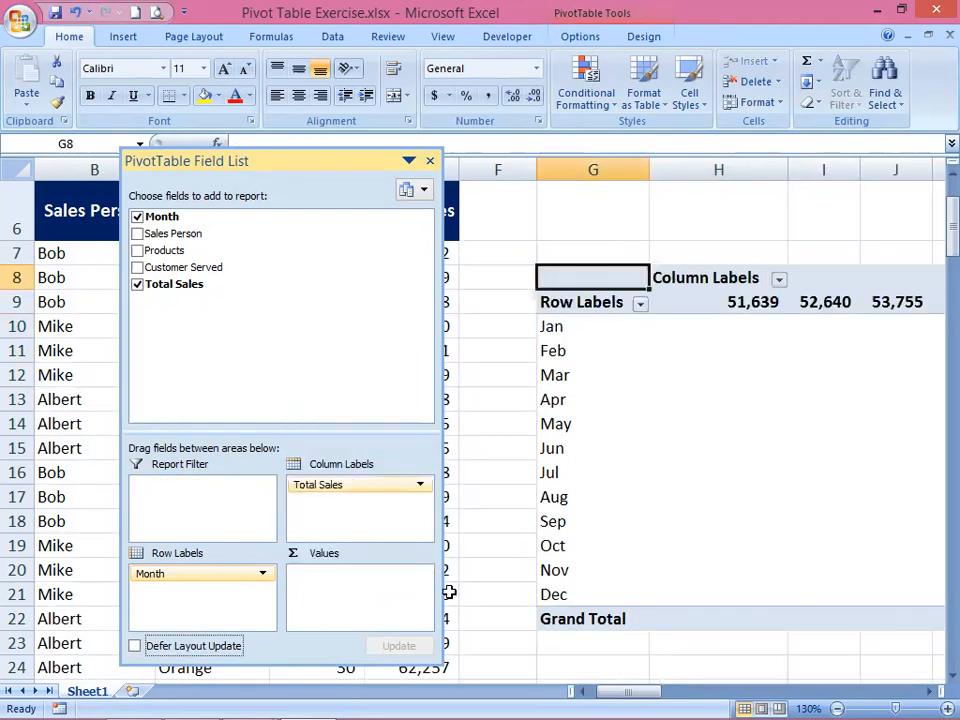
{"action": "left_click_drag", "start_coordinate": [360, 487], "coordinate": [362, 585]}
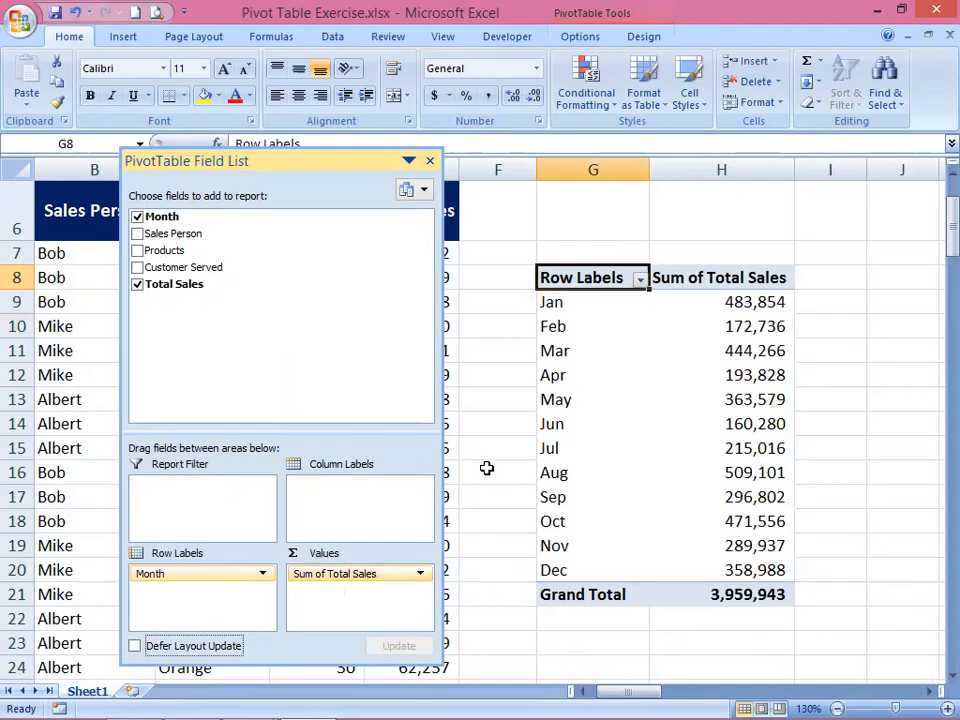
{"action": "left_click", "coordinate": [333, 576]}
{"action": "left_click_drag", "start_coordinate": [333, 578], "coordinate": [354, 521]}
{"action": "left_click_drag", "start_coordinate": [407, 490], "coordinate": [232, 600]}
{"action": "left_click_drag", "start_coordinate": [170, 589], "coordinate": [400, 597]}
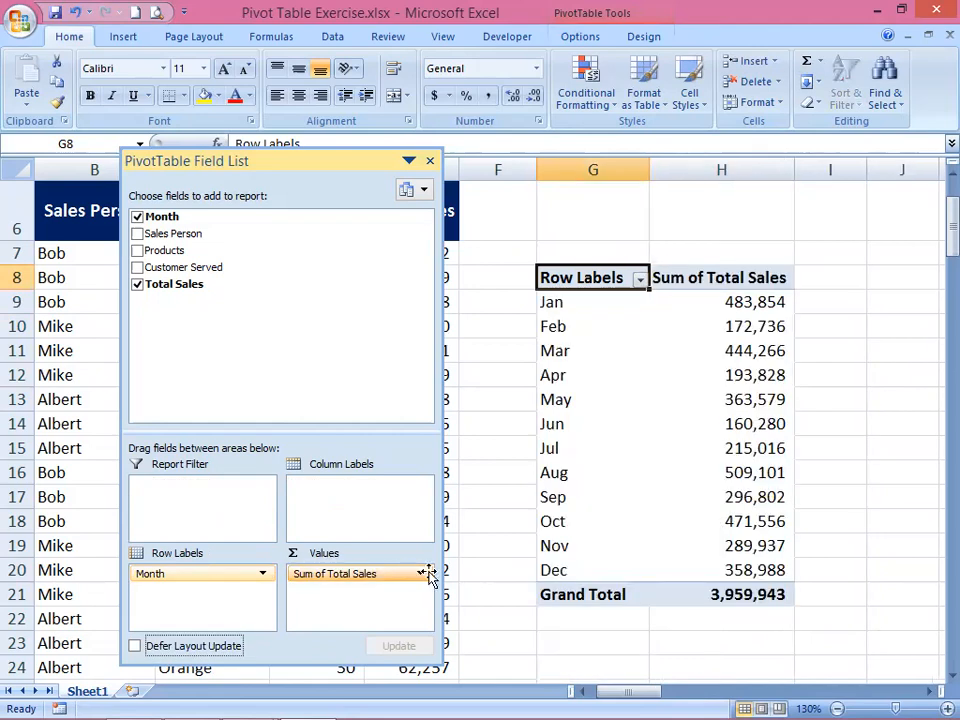
Remove Total Sales from the PivotTable's values twice, adding the field back to the values each time
{"action": "left_click", "coordinate": [421, 574]}
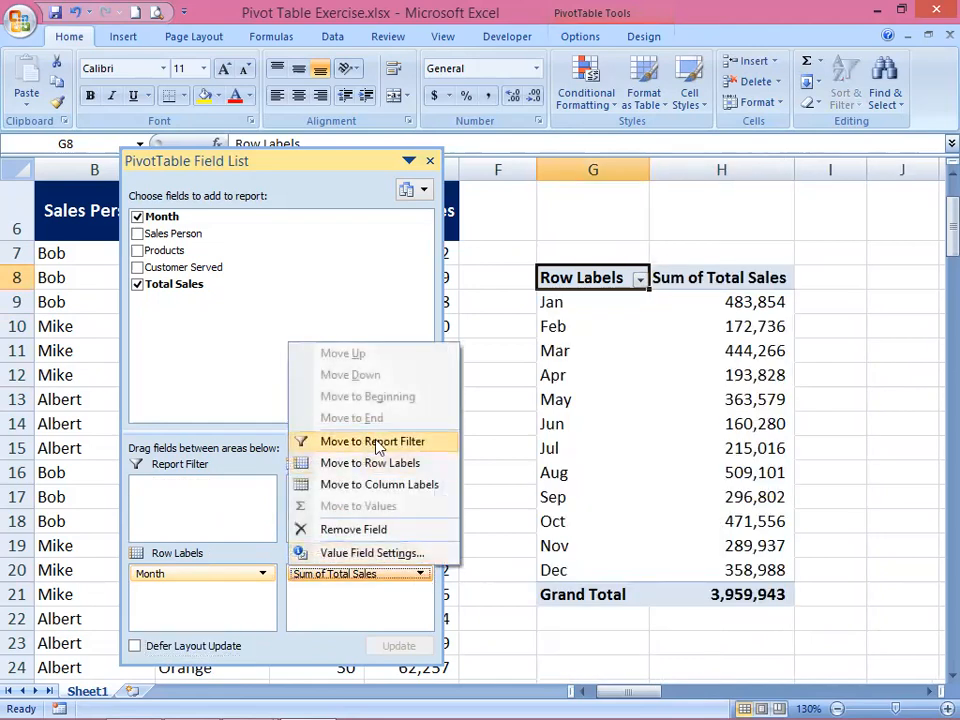
{"action": "left_click", "coordinate": [358, 533]}
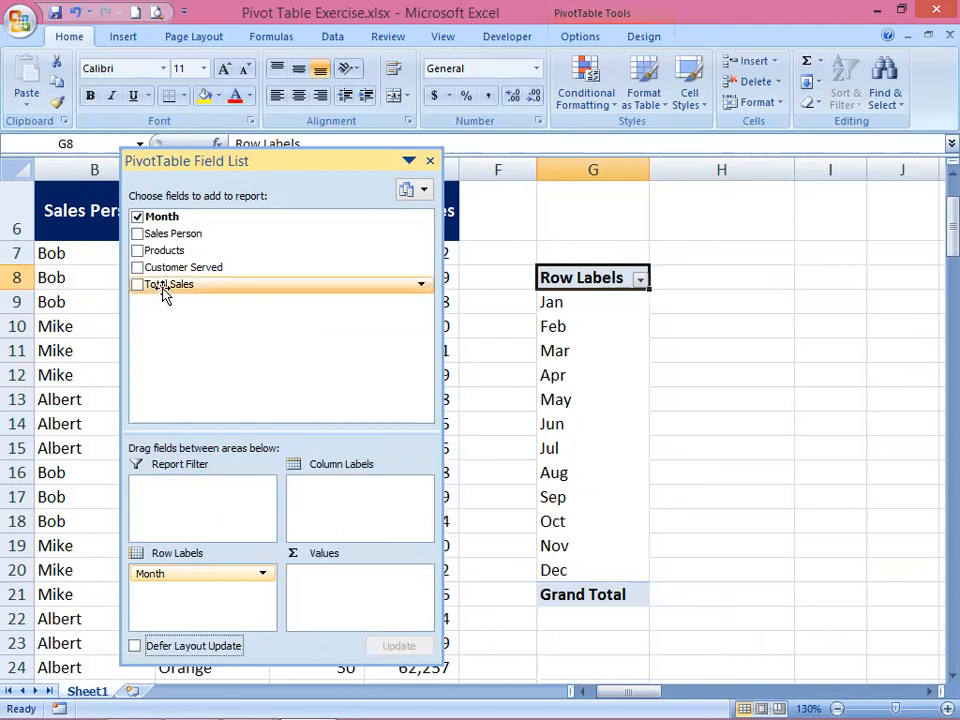
{"action": "left_click_drag", "start_coordinate": [163, 287], "coordinate": [405, 572]}
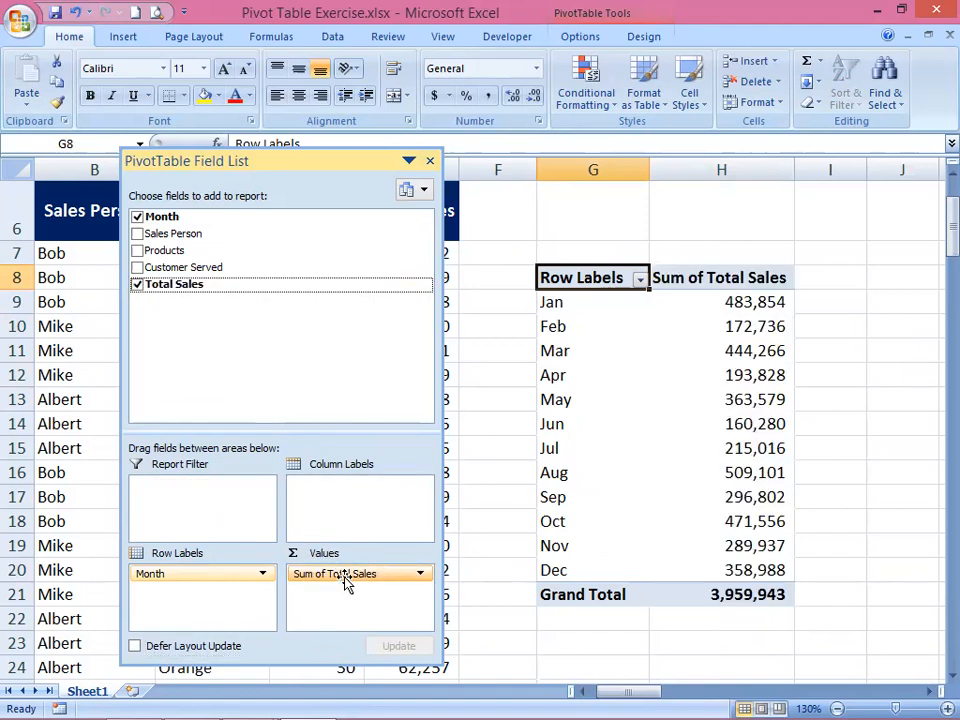
{"action": "left_click_drag", "start_coordinate": [345, 585], "coordinate": [496, 378]}
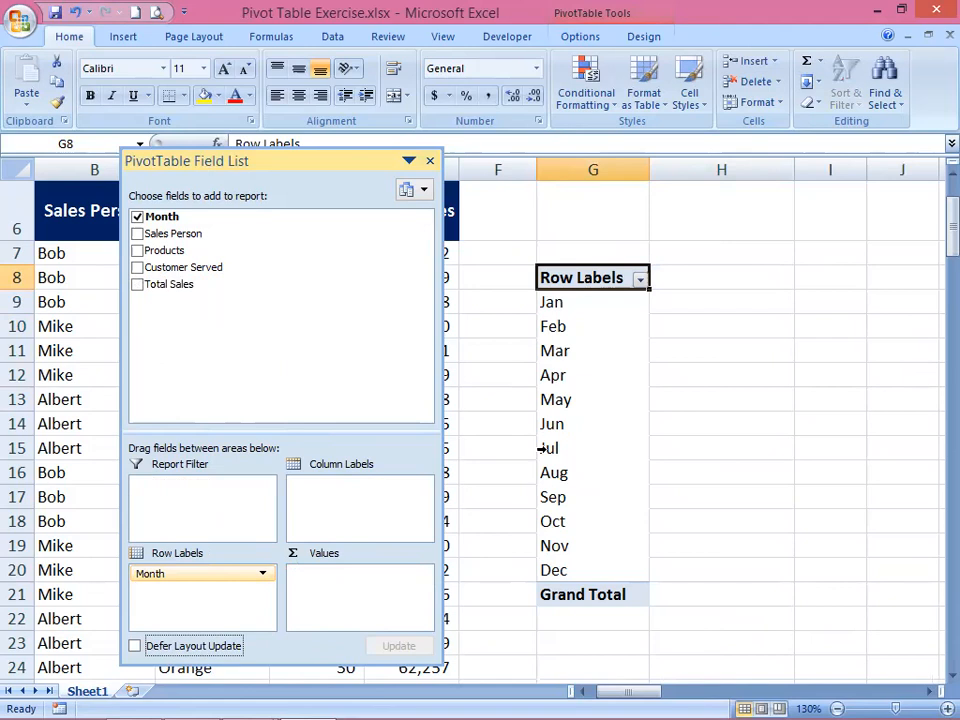
{"action": "left_click_drag", "start_coordinate": [160, 285], "coordinate": [420, 593]}
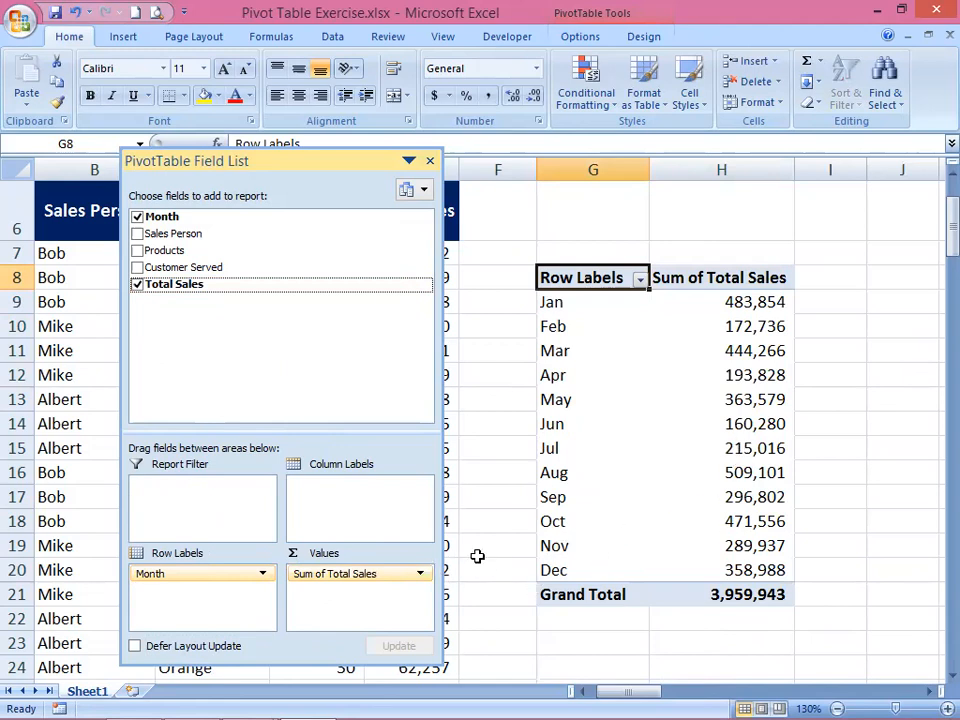
{"action": "left_click", "coordinate": [420, 574]}
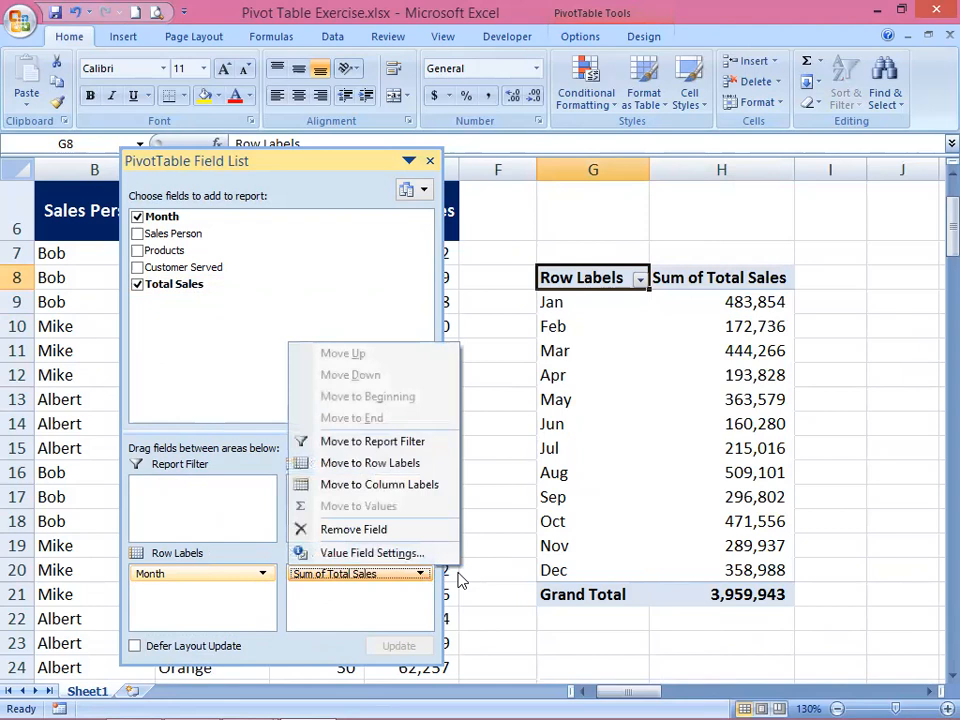
{"action": "left_click", "coordinate": [402, 556]}
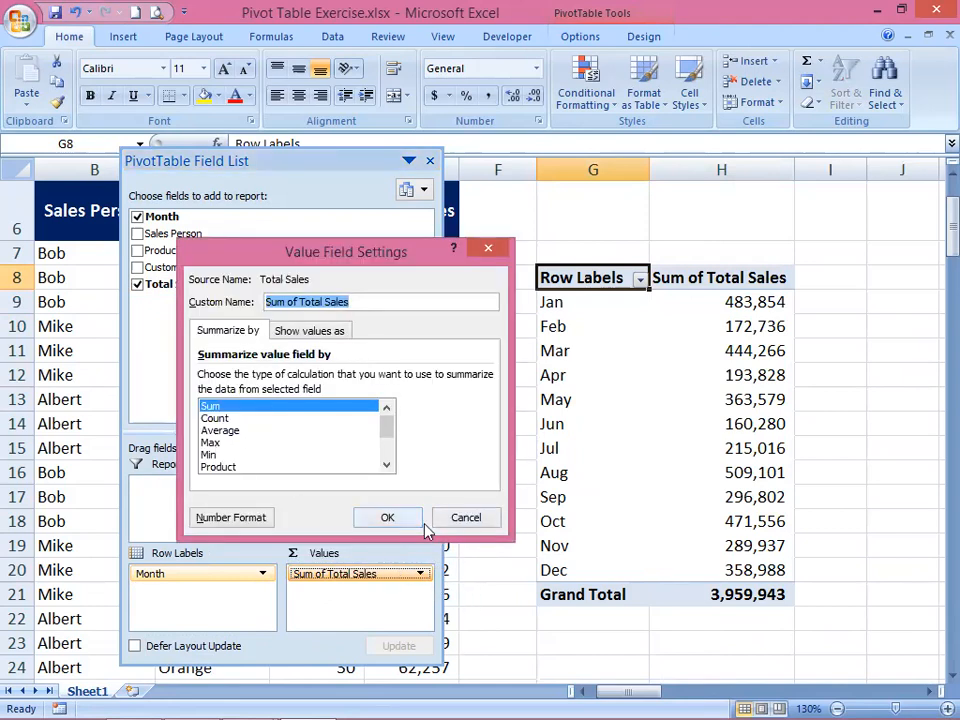
{"action": "left_click", "coordinate": [455, 520]}
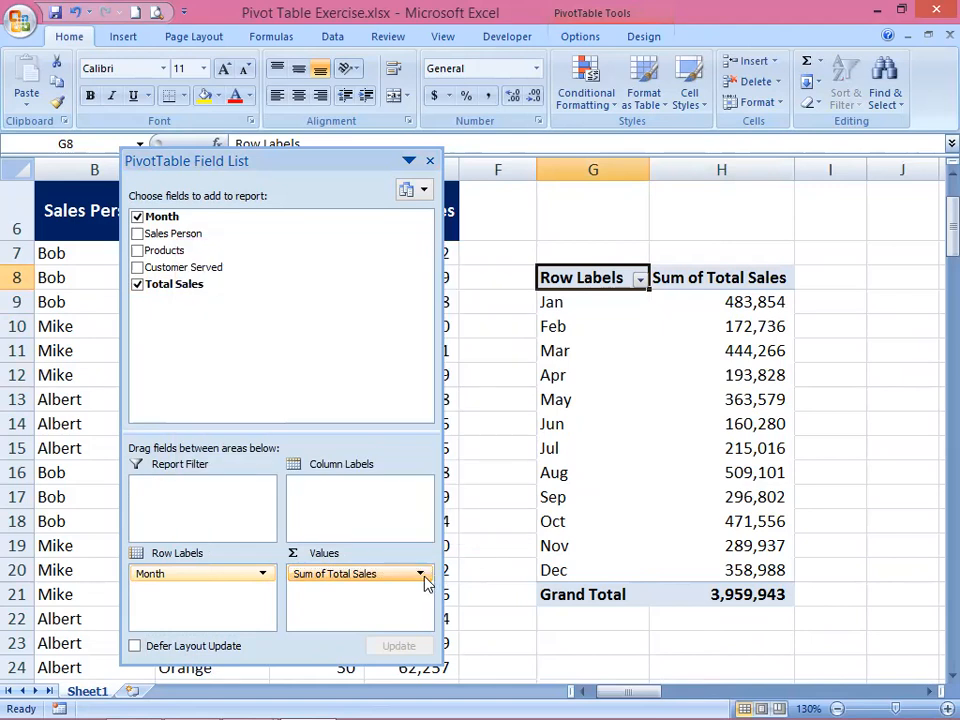
Change the Total Sales value field to summarize by Average
{"action": "left_click", "coordinate": [423, 576]}
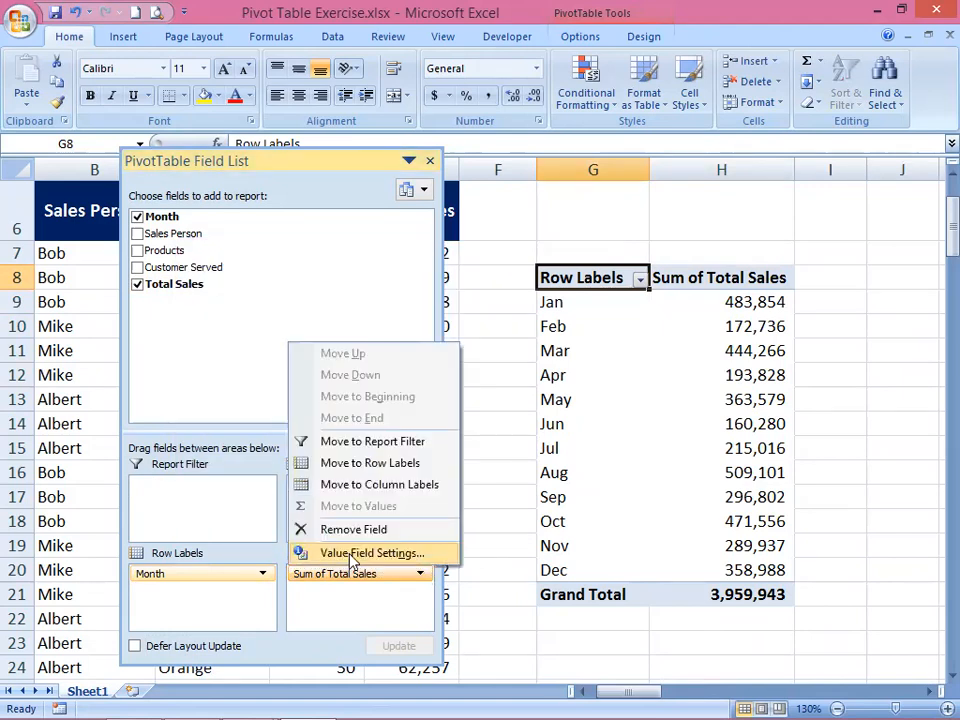
{"action": "left_click", "coordinate": [335, 556]}
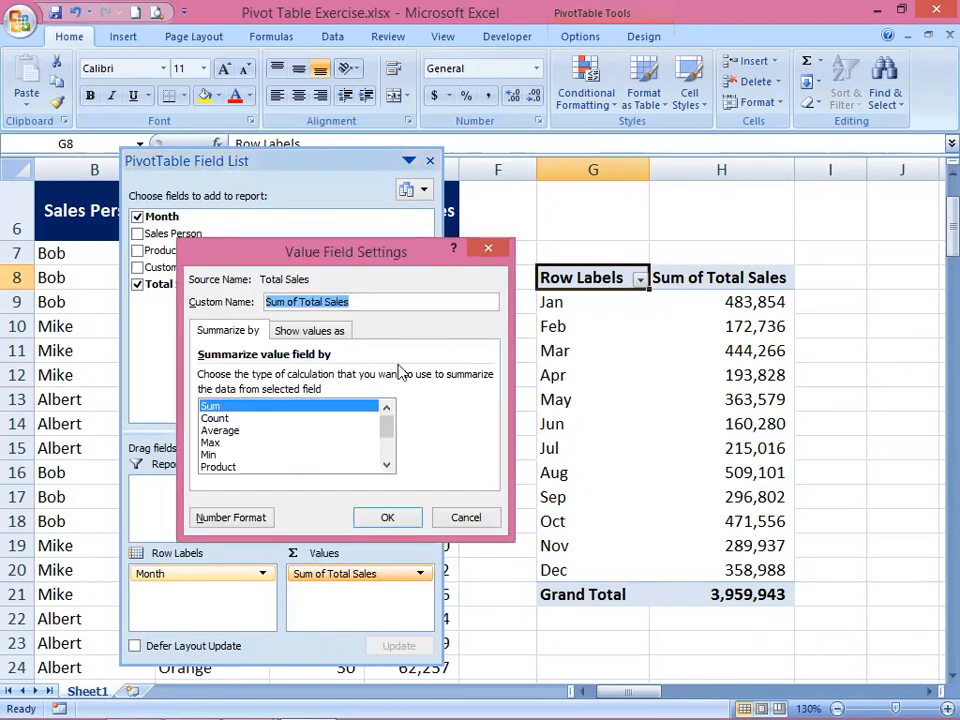
{"action": "left_click", "coordinate": [222, 431]}
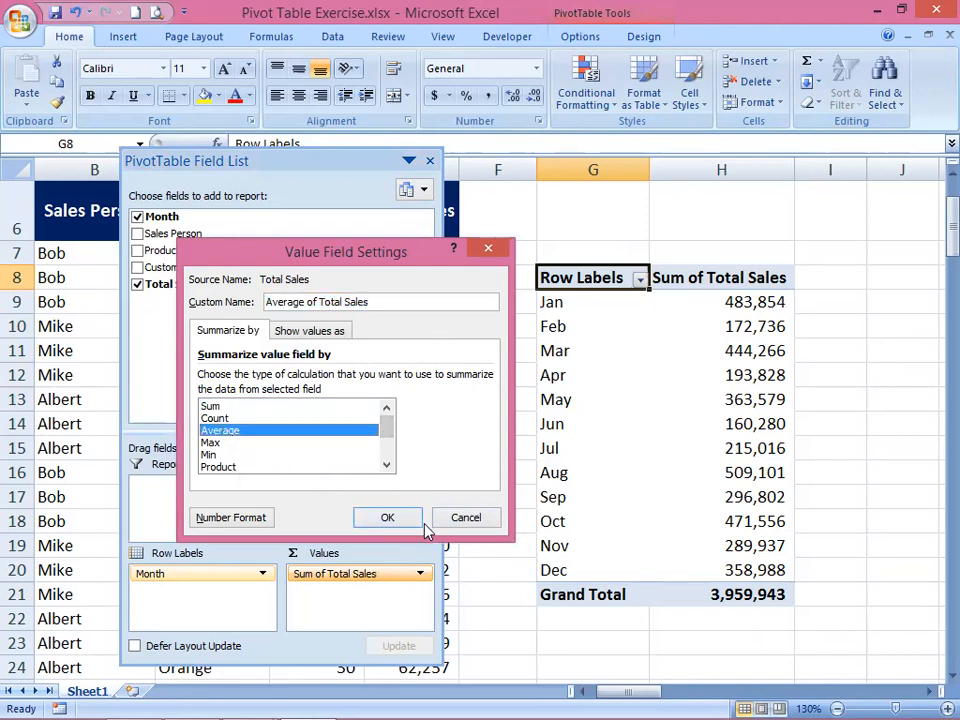
{"action": "left_click", "coordinate": [390, 516]}
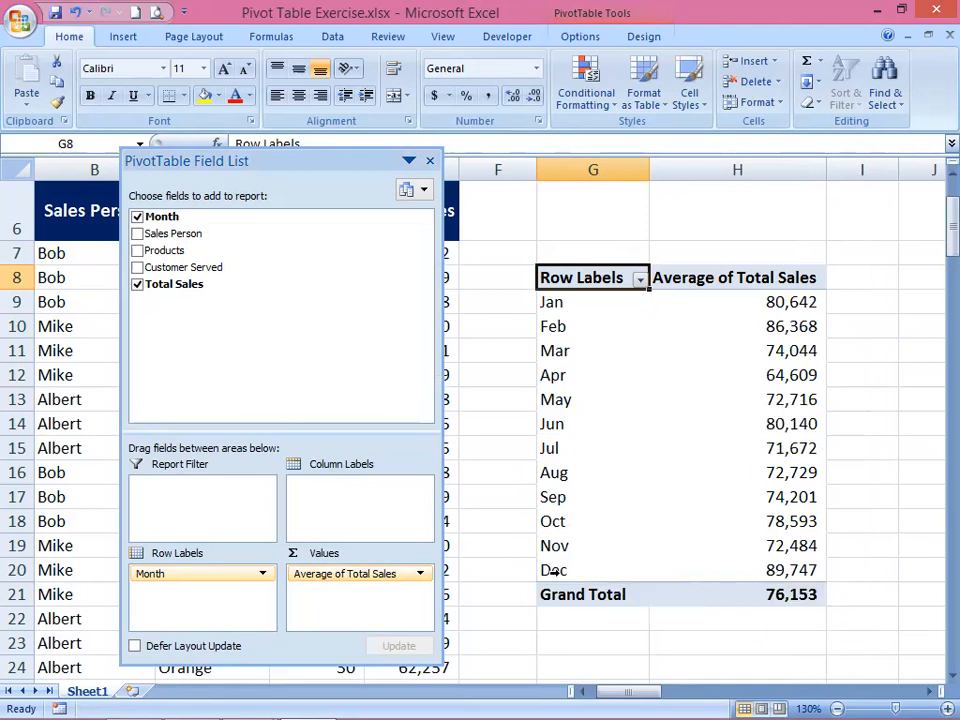
Examine the December and April averages in the PivotTable, and review the source data columns back to Month
{"action": "left_click_drag", "start_coordinate": [561, 570], "coordinate": [790, 570]}
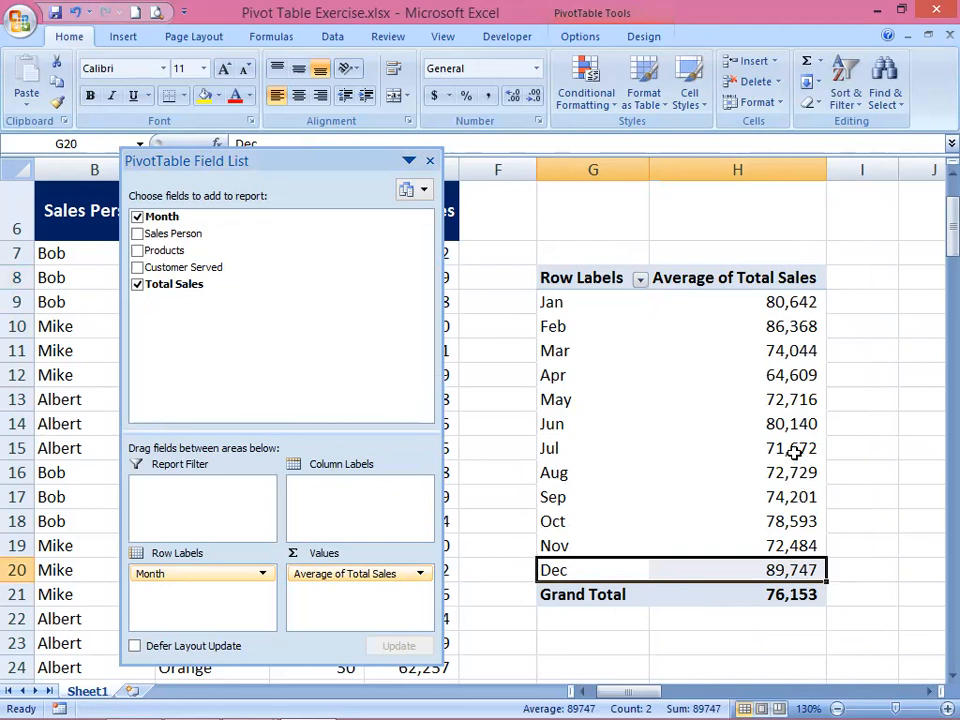
{"action": "left_click", "coordinate": [553, 374]}
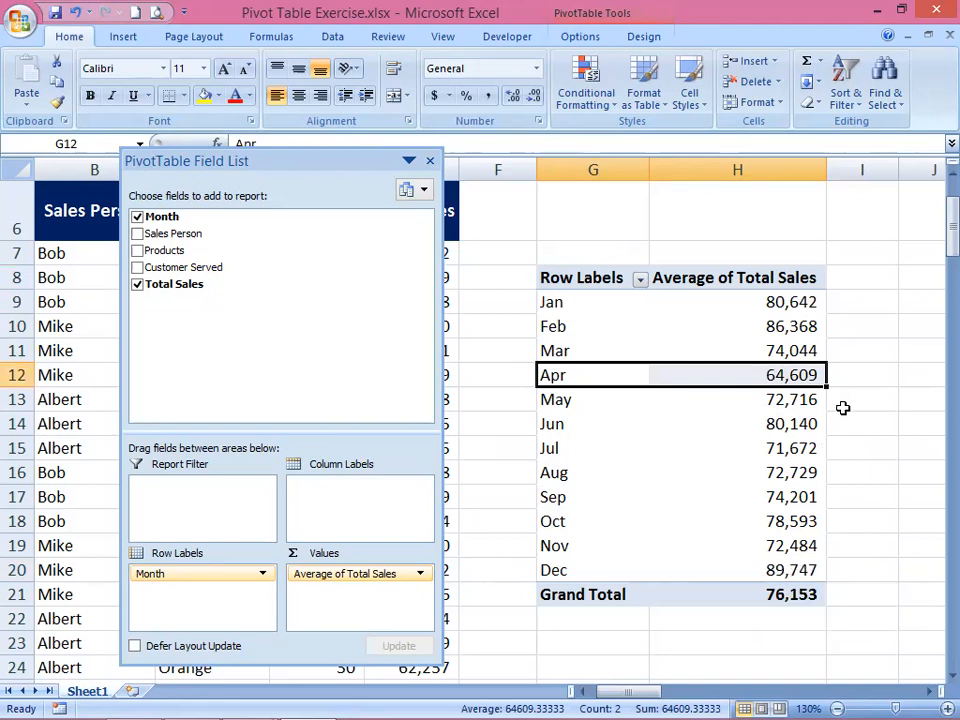
{"action": "left_click", "coordinate": [736, 440]}
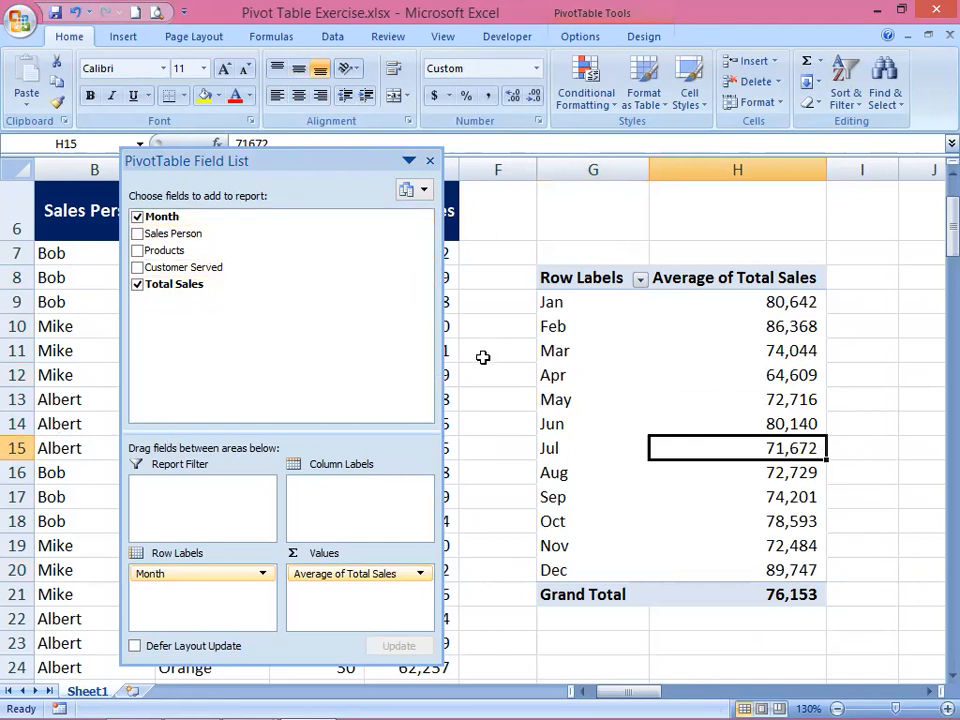
{"action": "left_click", "coordinate": [492, 415]}
{"action": "left_click", "coordinate": [258, 398]}
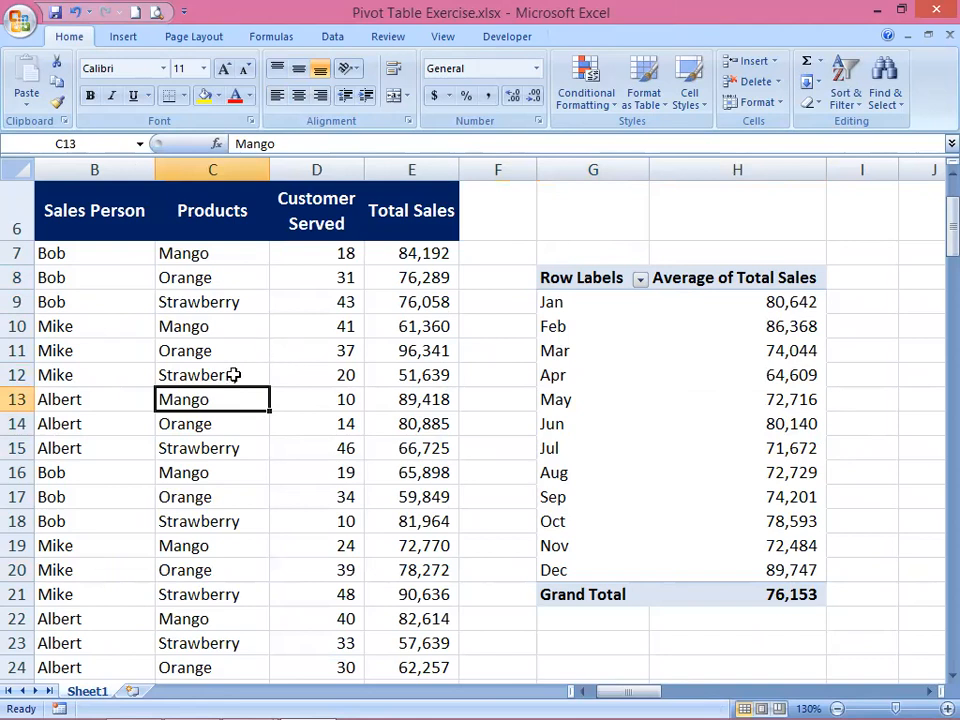
{"action": "left_click", "coordinate": [86, 328]}
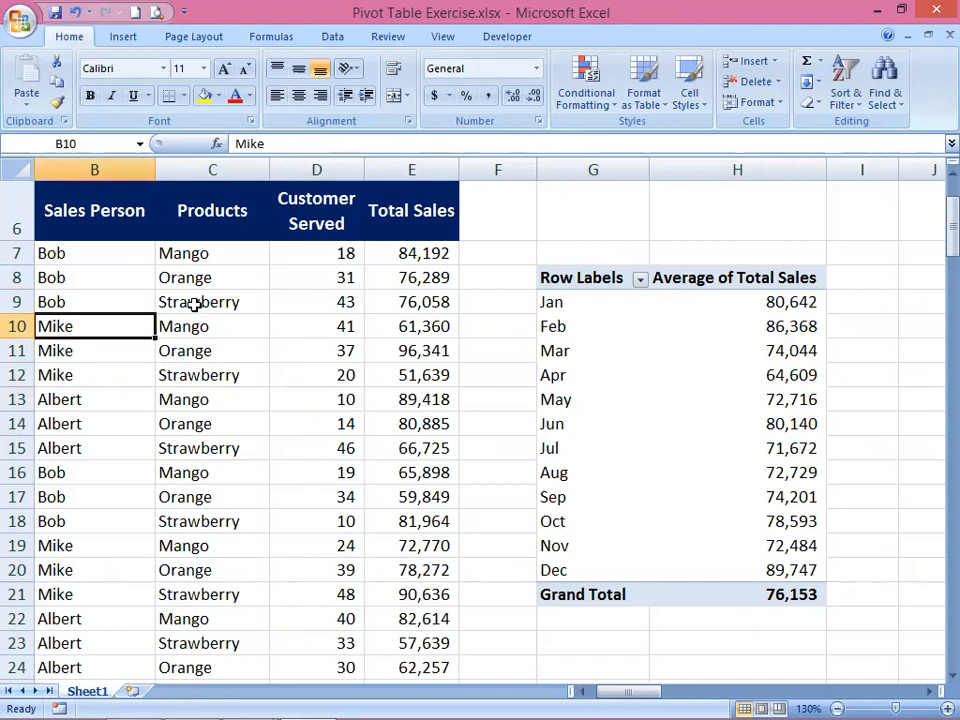
{"action": "key", "text": "Left"}
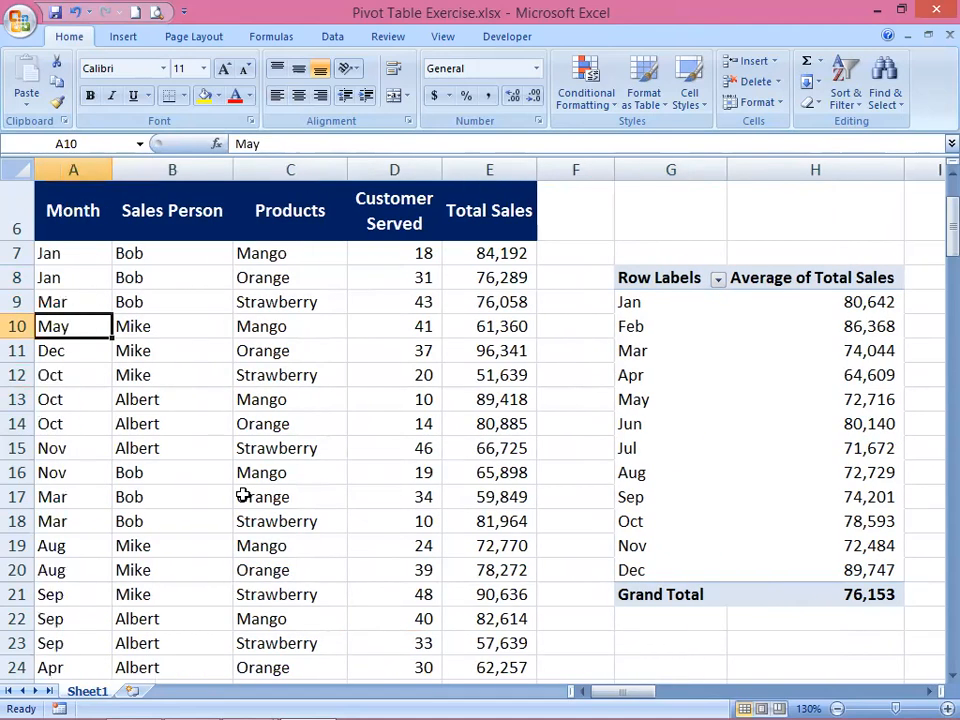
Examine the monthly averages in the PivotTable, hiding its field list, and compare them with the unsorted months in the source data
{"action": "left_click", "coordinate": [71, 374]}
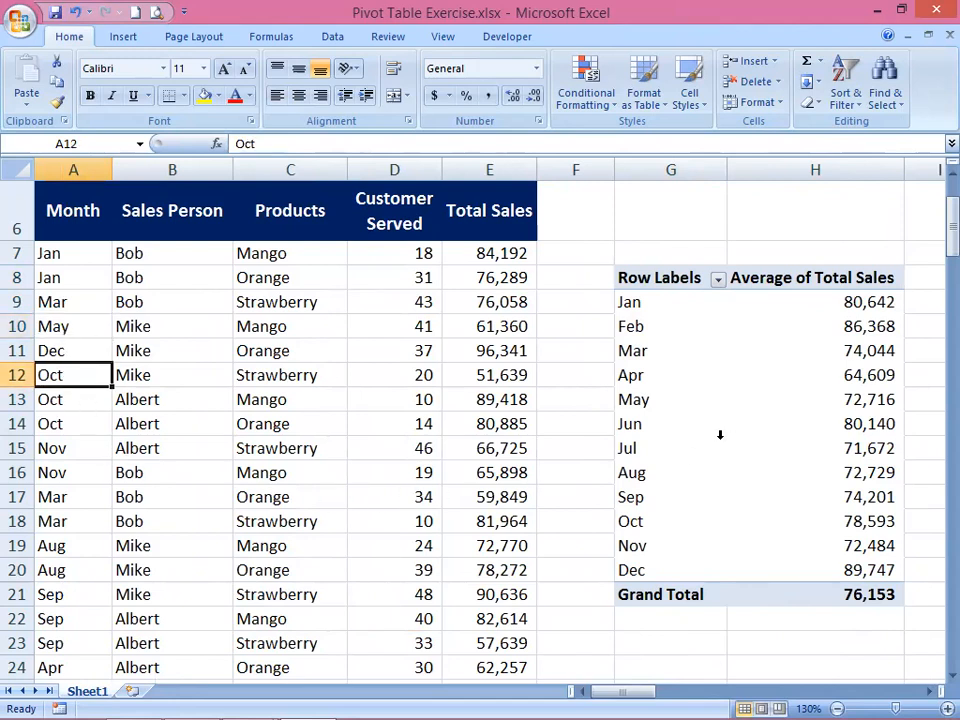
{"action": "left_click", "coordinate": [668, 476]}
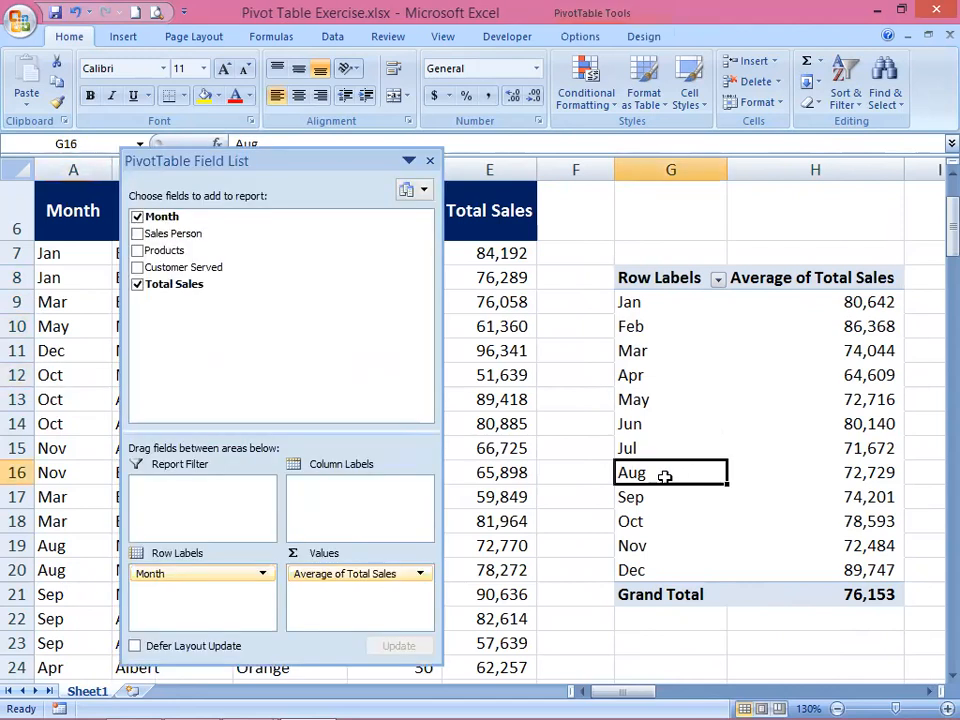
{"action": "left_click", "coordinate": [430, 163]}
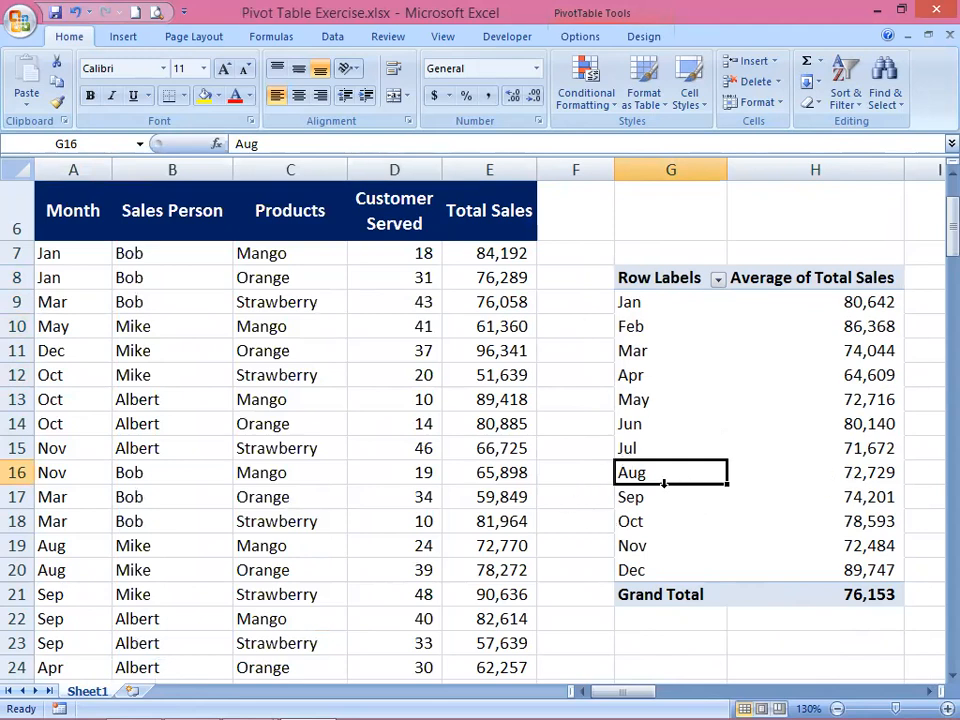
{"action": "left_click", "coordinate": [640, 302]}
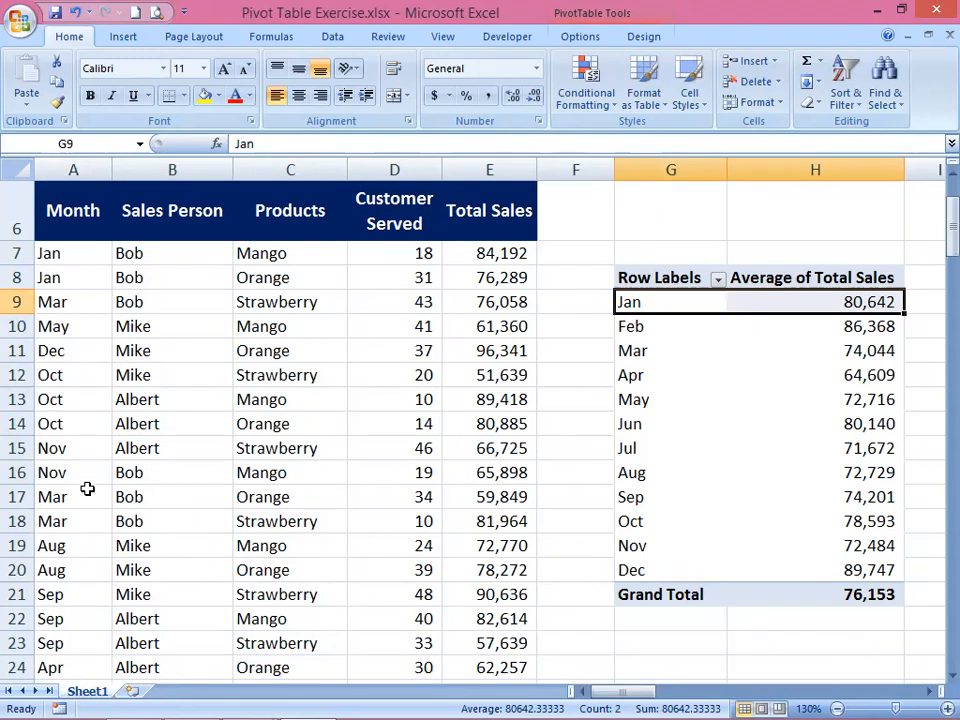
{"action": "scroll", "coordinate": [88, 585], "scroll_direction": "down", "scroll_amount": 3}
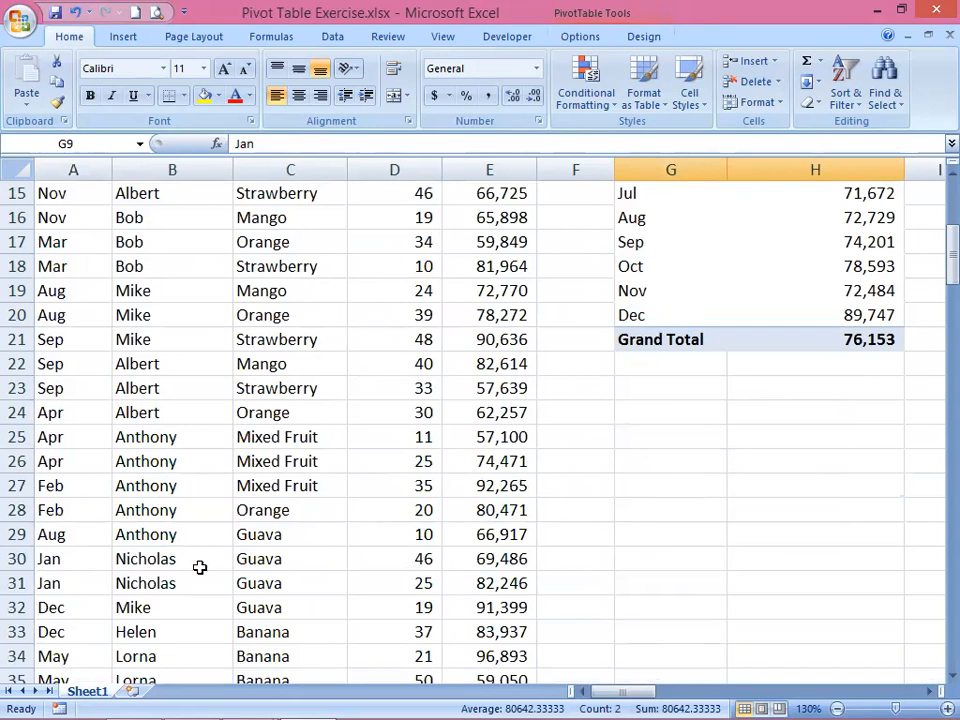
{"action": "scroll", "coordinate": [195, 522], "scroll_direction": "up", "scroll_amount": 3}
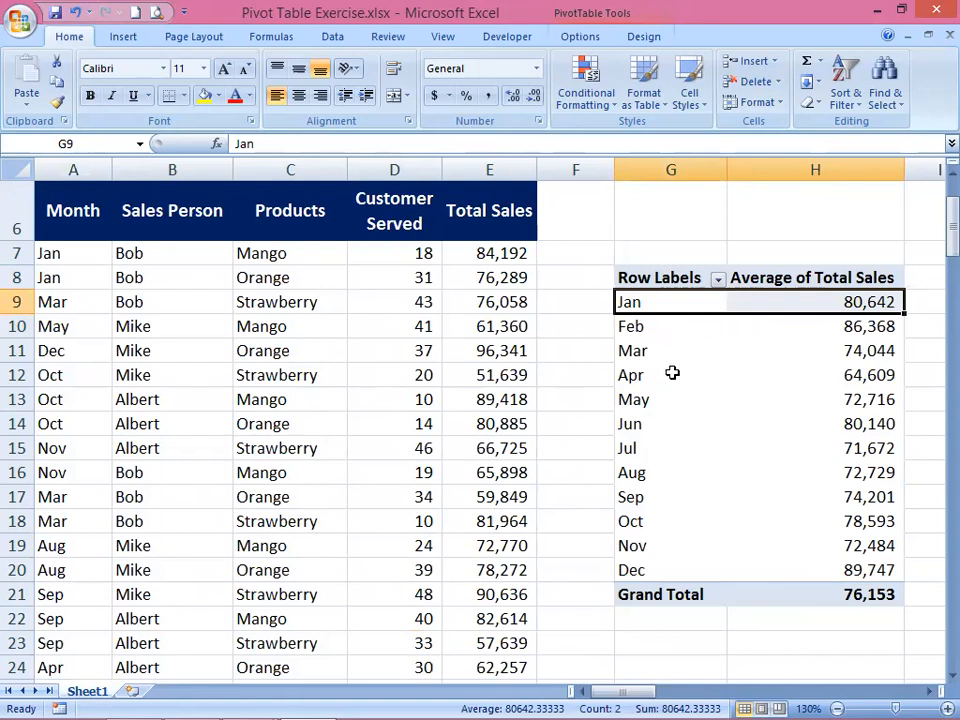
{"action": "left_click", "coordinate": [646, 330]}
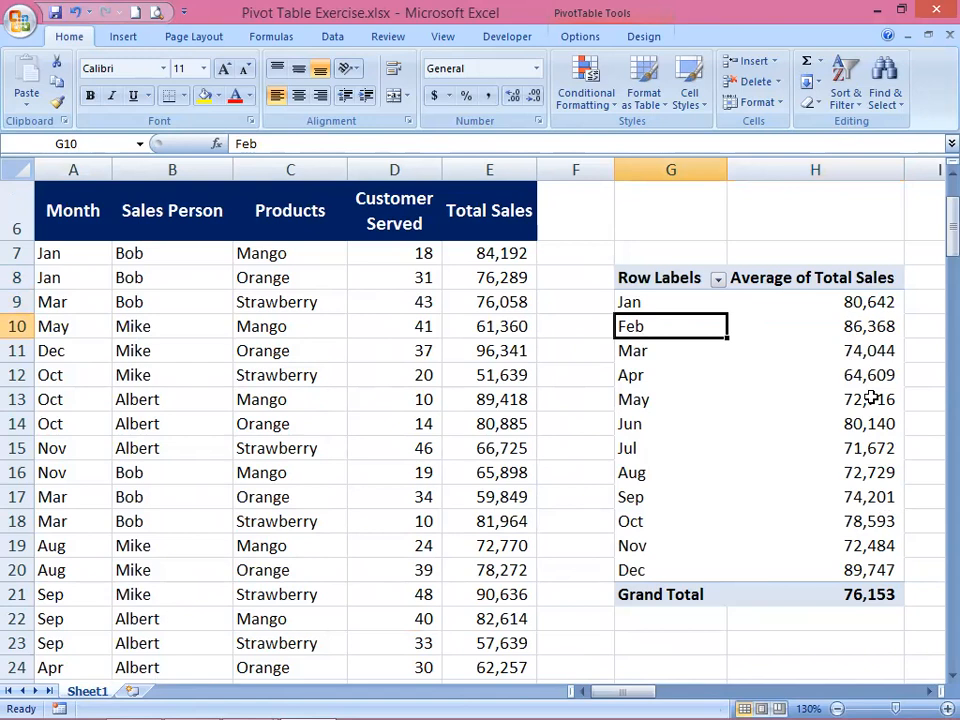
{"action": "left_click", "coordinate": [867, 494]}
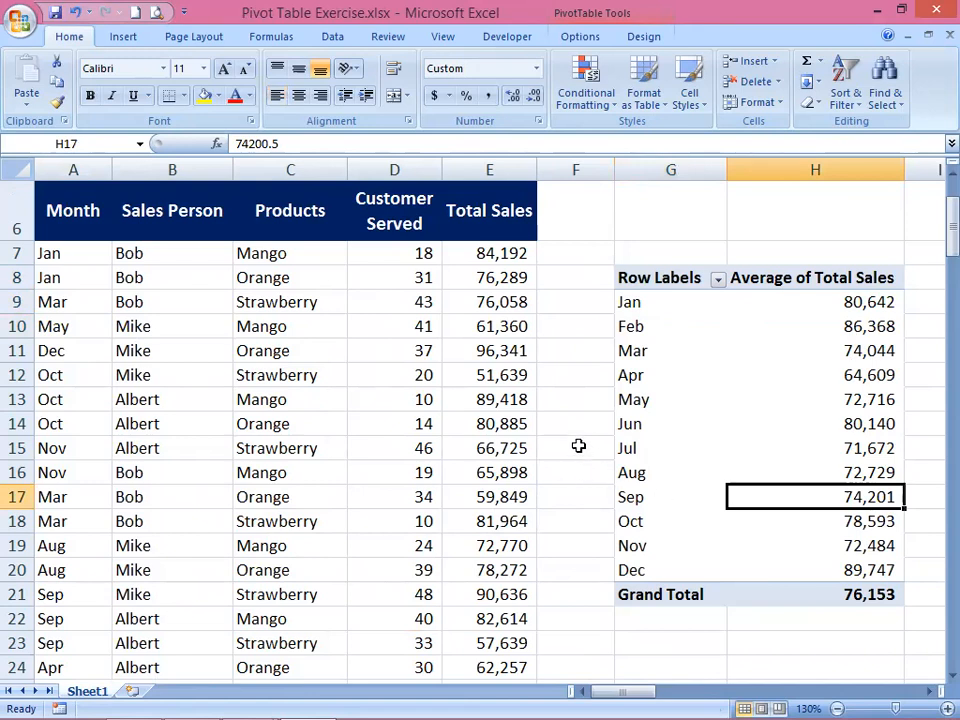
Show the PivotTable Field List again and reposition it closer to the PivotTable
{"action": "left_click", "coordinate": [695, 444]}
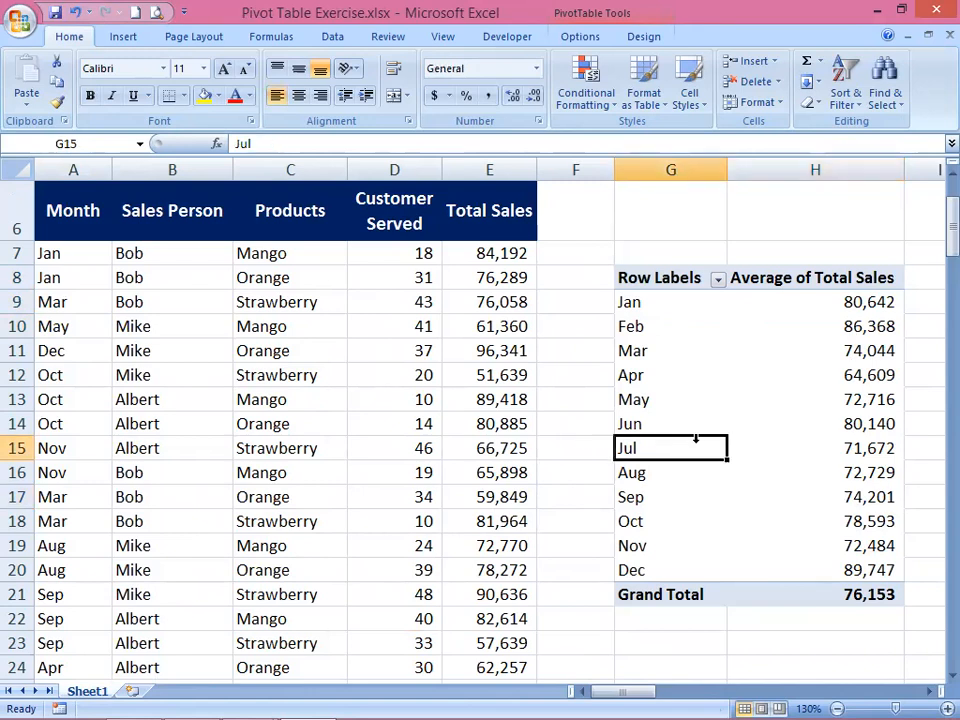
{"action": "right_click", "coordinate": [703, 449]}
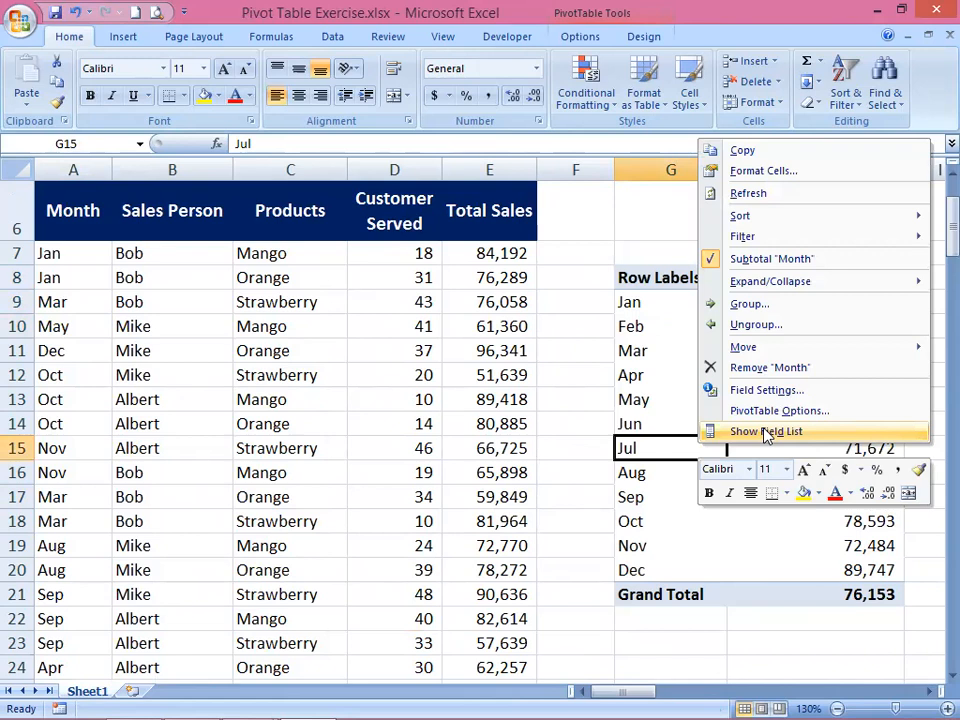
{"action": "left_click", "coordinate": [766, 432]}
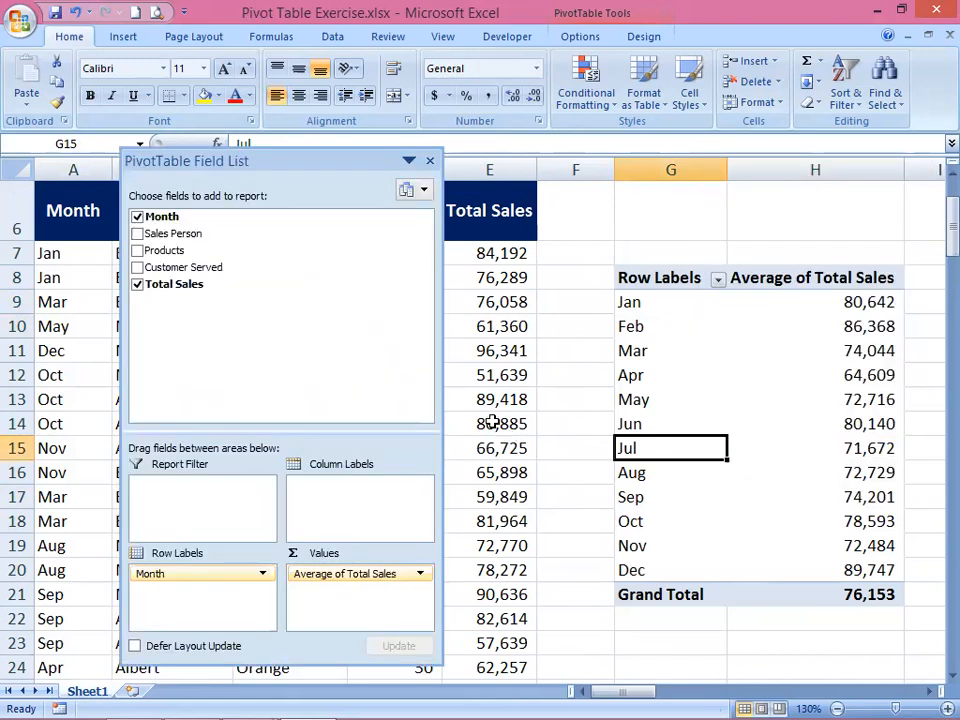
{"action": "left_click_drag", "start_coordinate": [331, 162], "coordinate": [427, 182]}
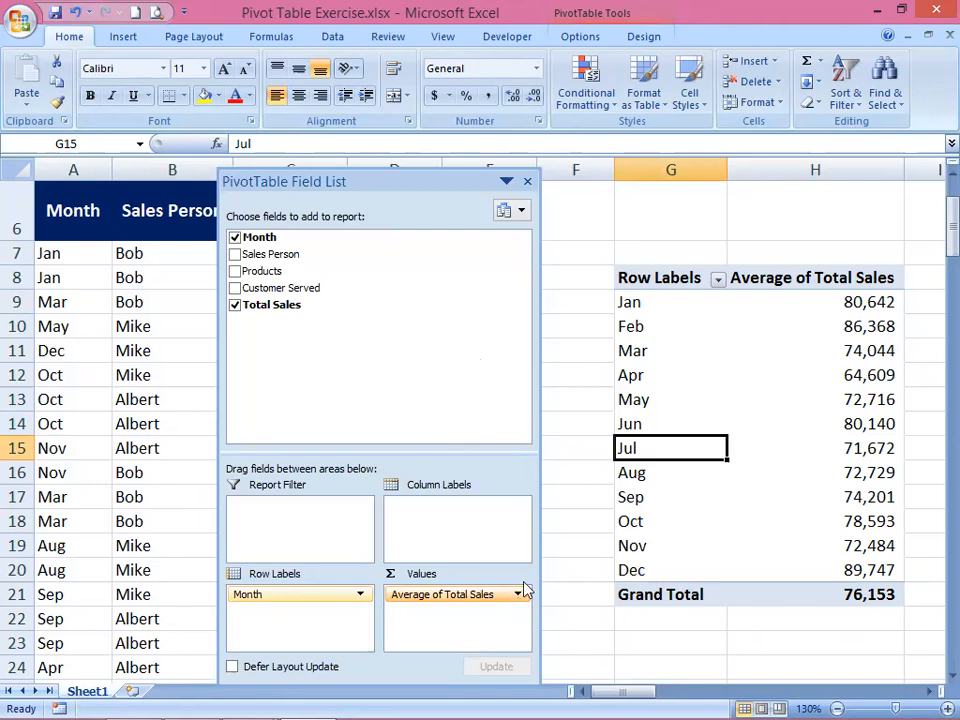
Change the Total Sales value field to summarize by Count
{"action": "left_click", "coordinate": [518, 597]}
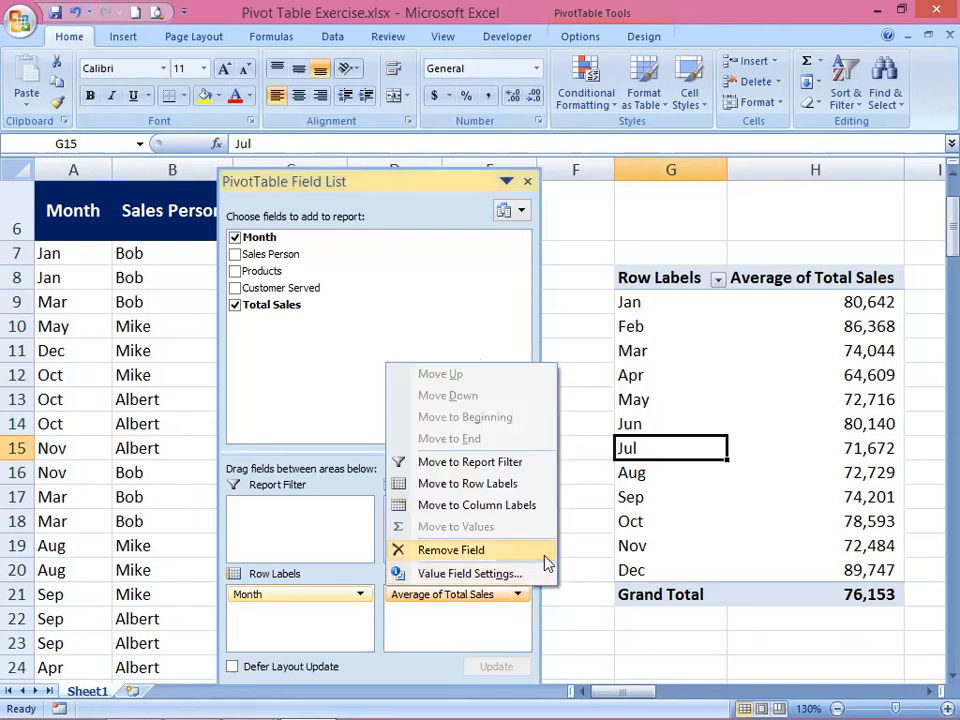
{"action": "left_click", "coordinate": [470, 574]}
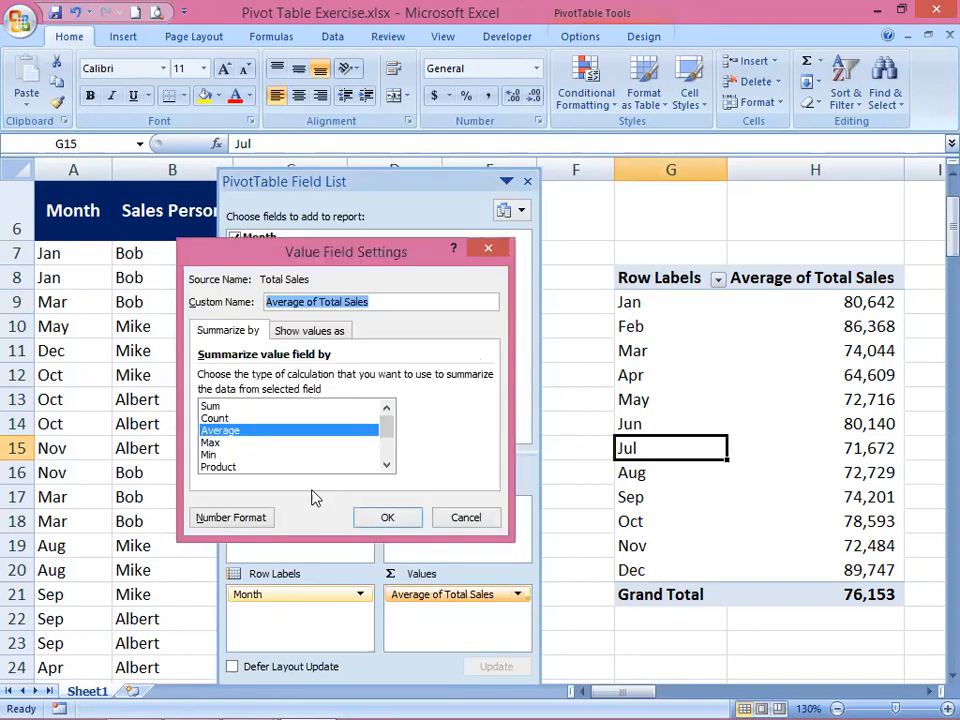
{"action": "left_click", "coordinate": [220, 418]}
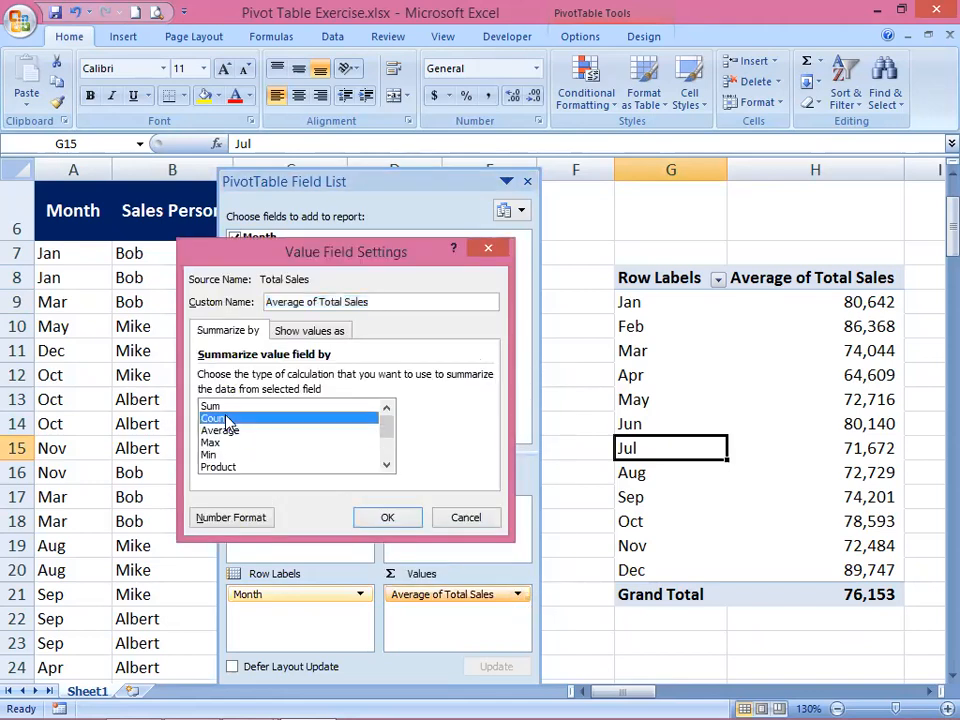
{"action": "left_click", "coordinate": [404, 519]}
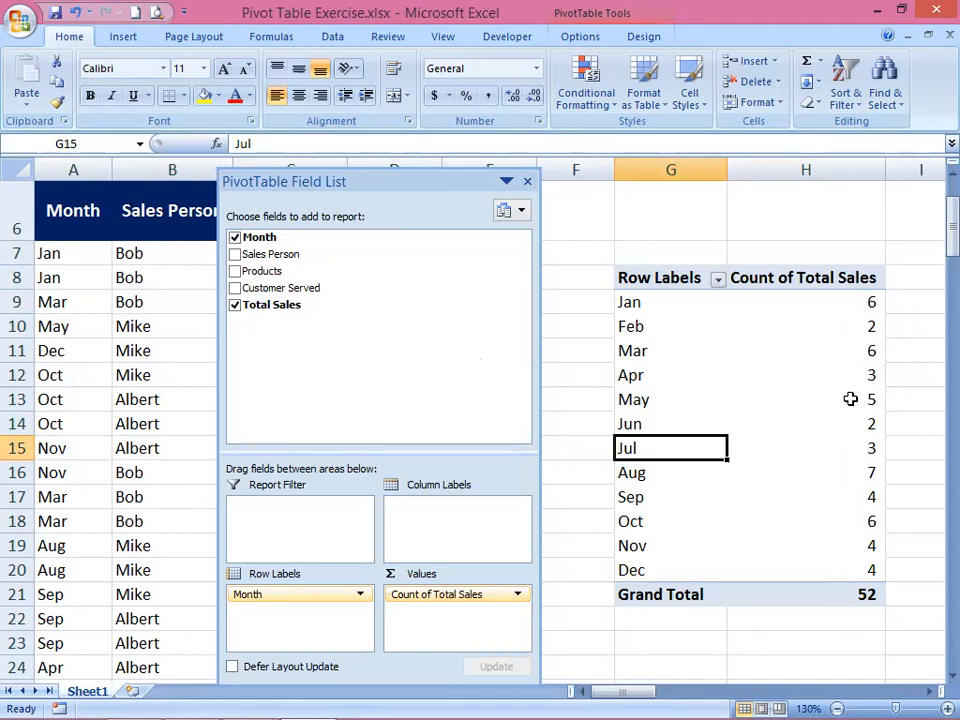
Examine the August, February and June sales counts in the PivotTable
{"action": "left_click", "coordinate": [650, 474]}
{"action": "left_click_drag", "start_coordinate": [679, 477], "coordinate": [853, 476]}
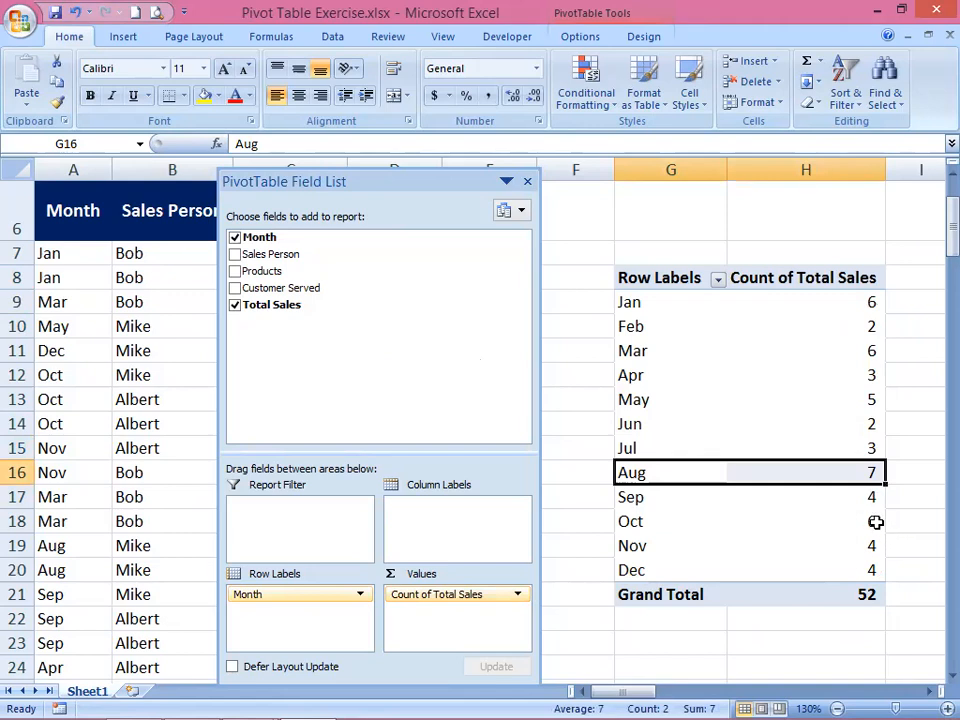
{"action": "mouse_move", "coordinate": [856, 473]}
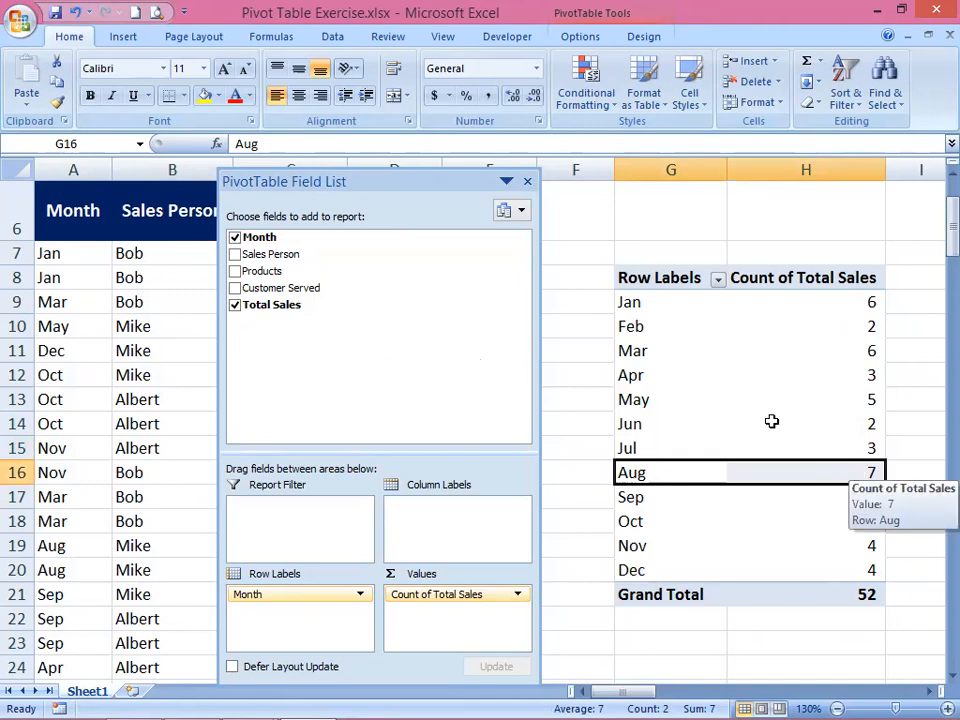
{"action": "left_click", "coordinate": [636, 327]}
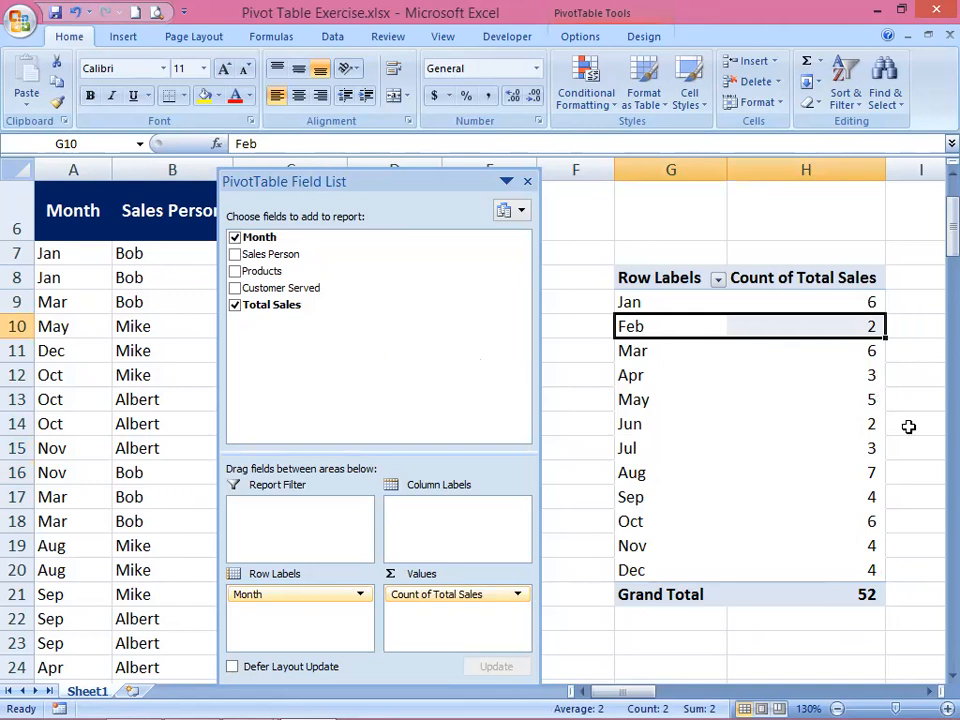
{"action": "left_click", "coordinate": [629, 424]}
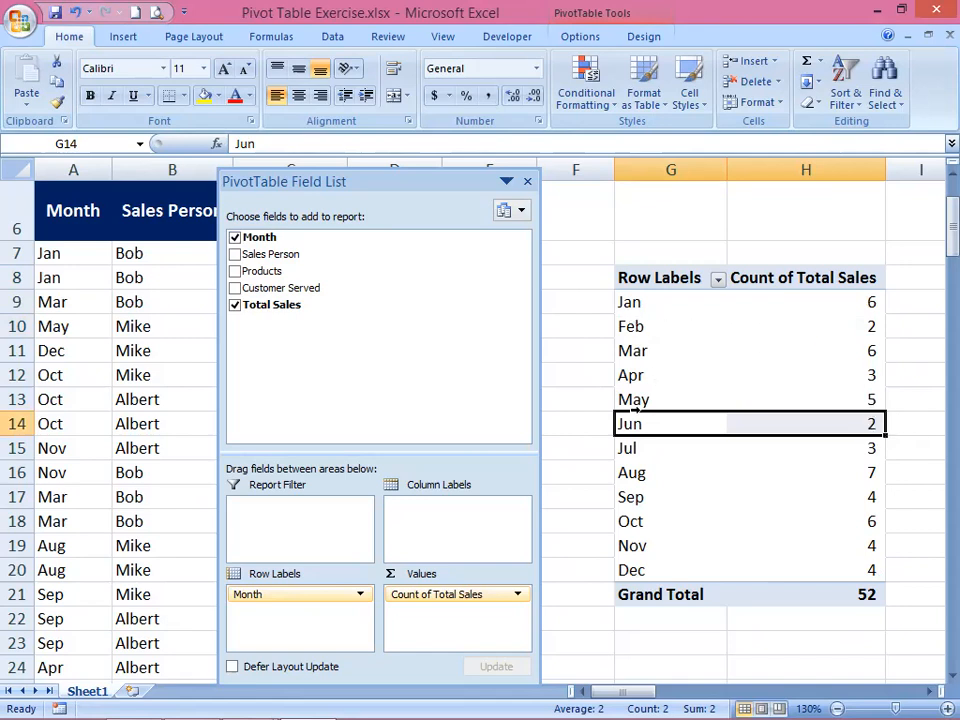
{"action": "left_click", "coordinate": [669, 504]}
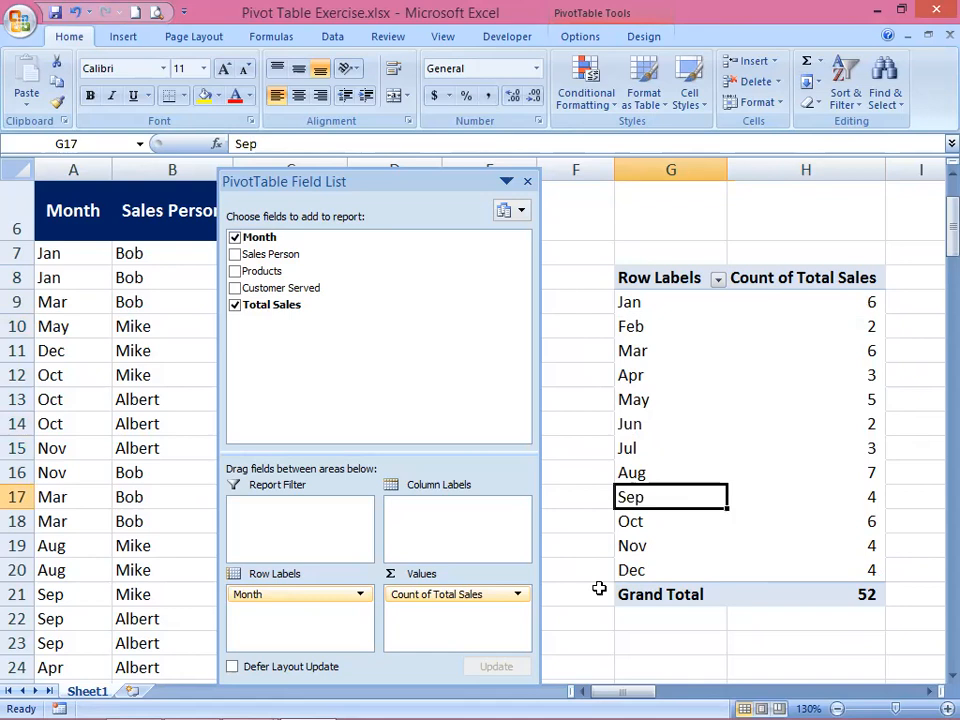
Change the Total Sales value field to summarize by Sum
{"action": "left_click", "coordinate": [521, 595]}
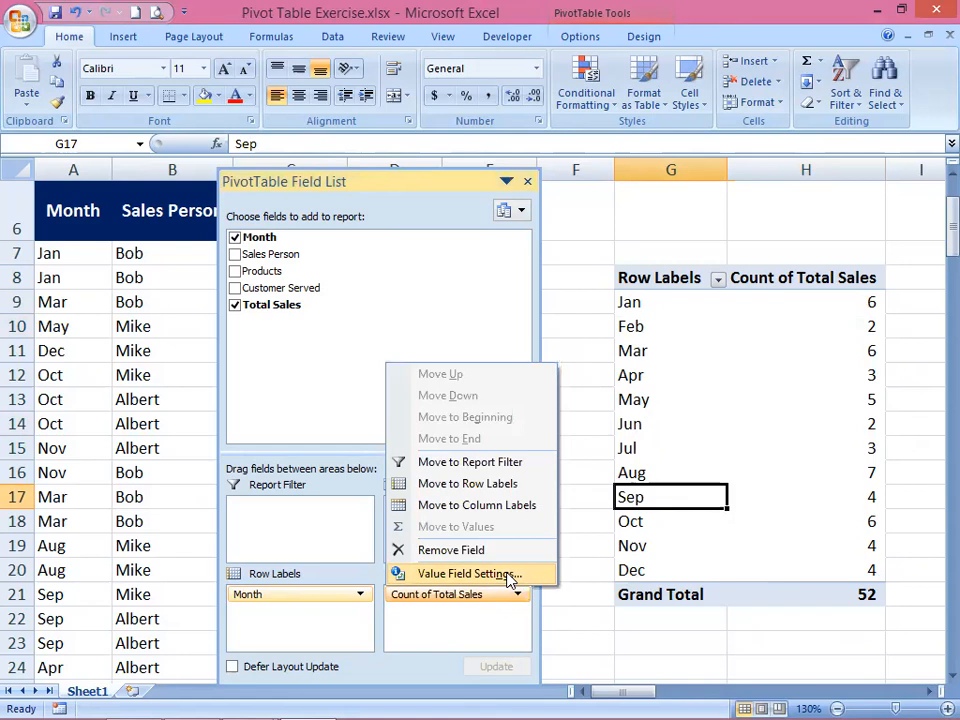
{"action": "left_click", "coordinate": [470, 574]}
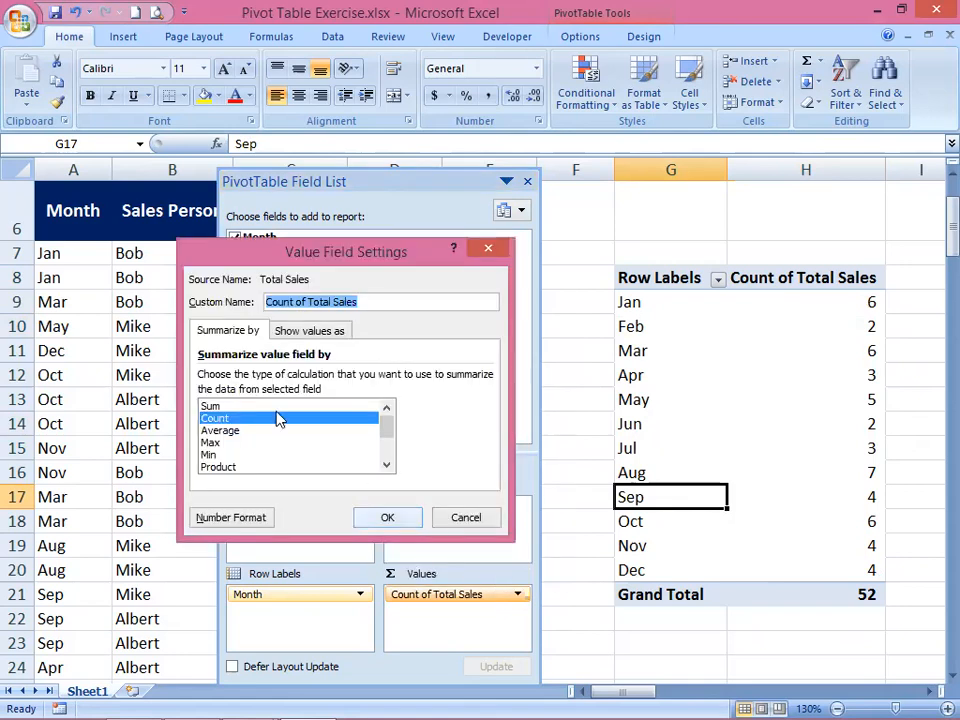
{"action": "left_click", "coordinate": [220, 406]}
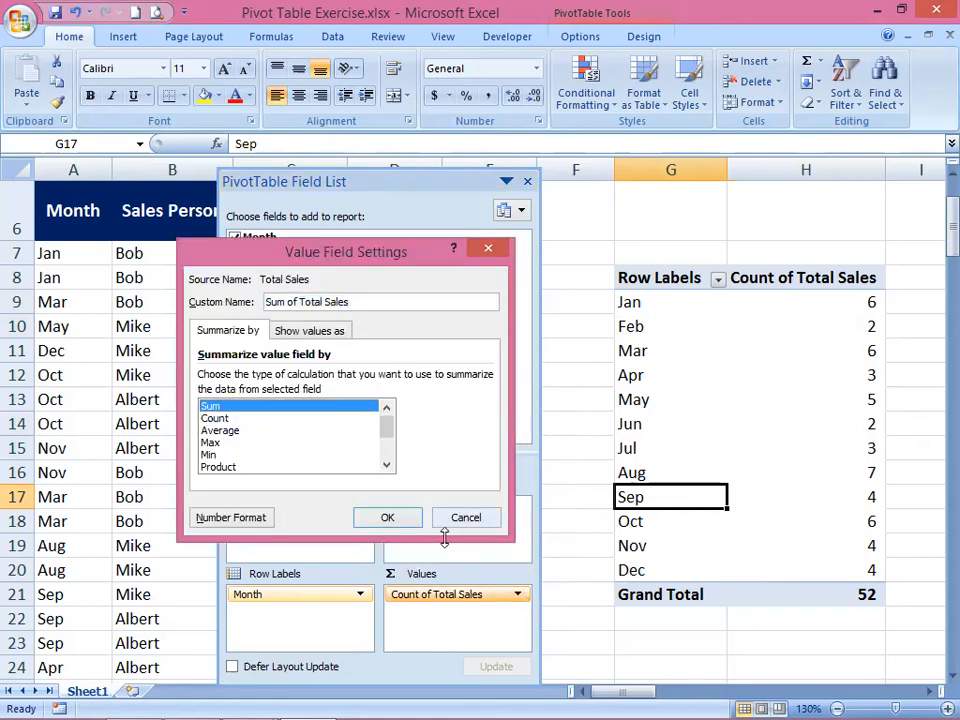
{"action": "left_click", "coordinate": [396, 518]}
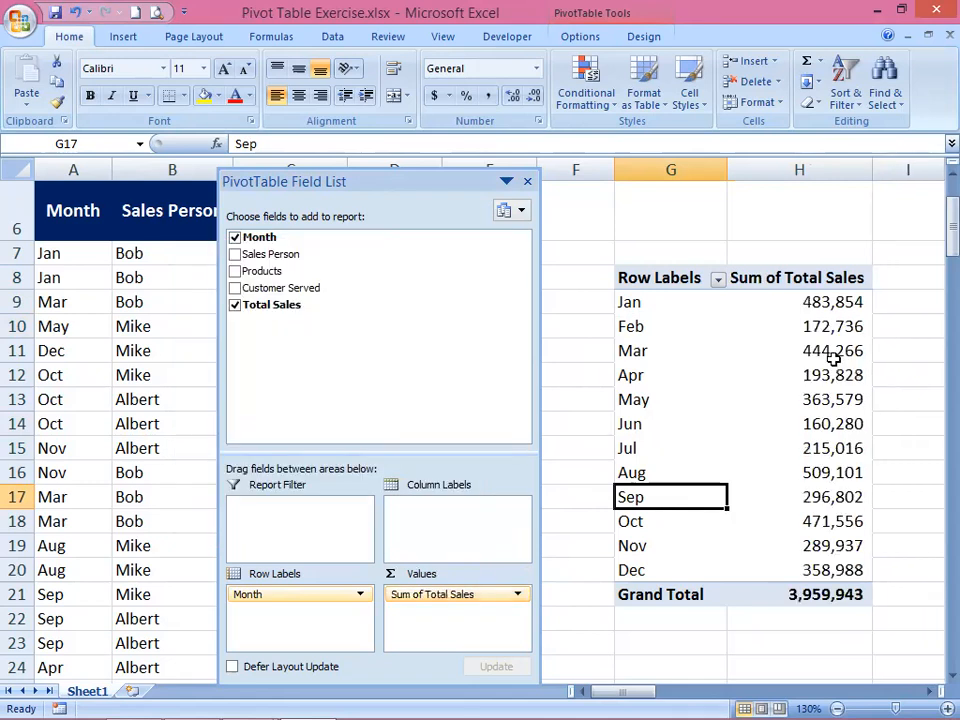
{"action": "left_click", "coordinate": [801, 352]}
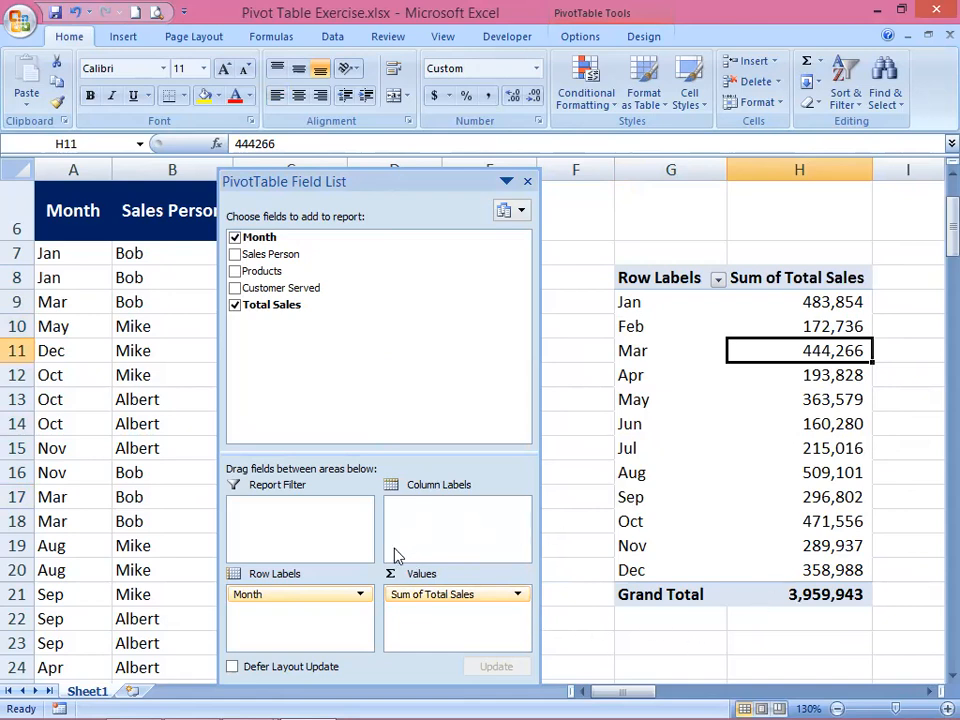
Try Month as a column label, view the horizontal layout, and return the field to the row labels
{"action": "left_click_drag", "start_coordinate": [286, 596], "coordinate": [430, 520]}
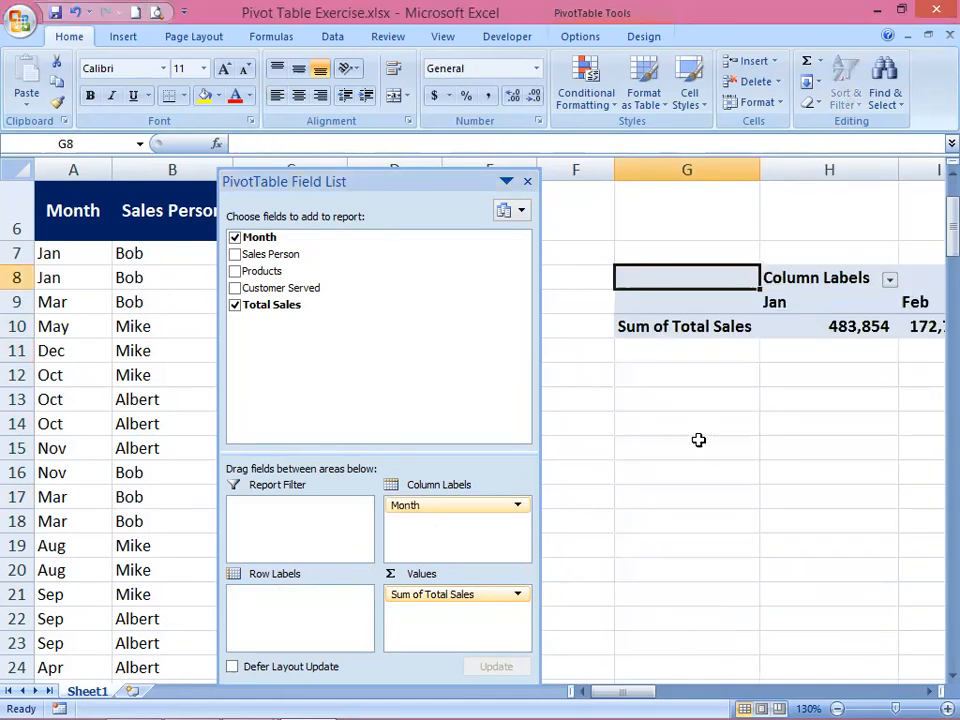
{"action": "left_click", "coordinate": [933, 694]}
{"action": "left_click", "coordinate": [933, 694]}
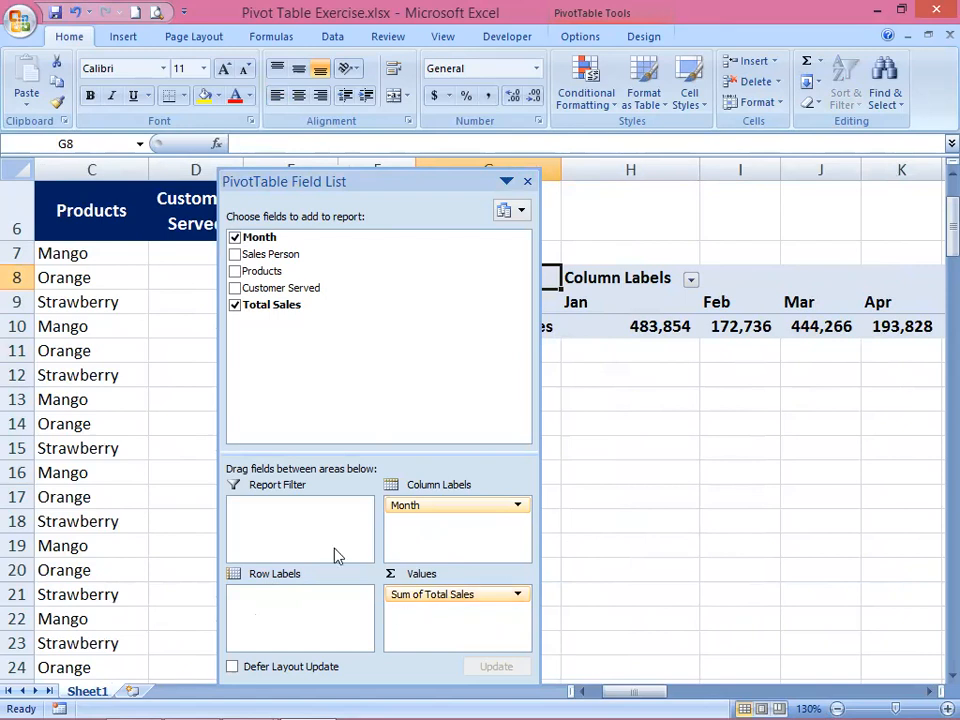
{"action": "left_click_drag", "start_coordinate": [403, 506], "coordinate": [261, 596]}
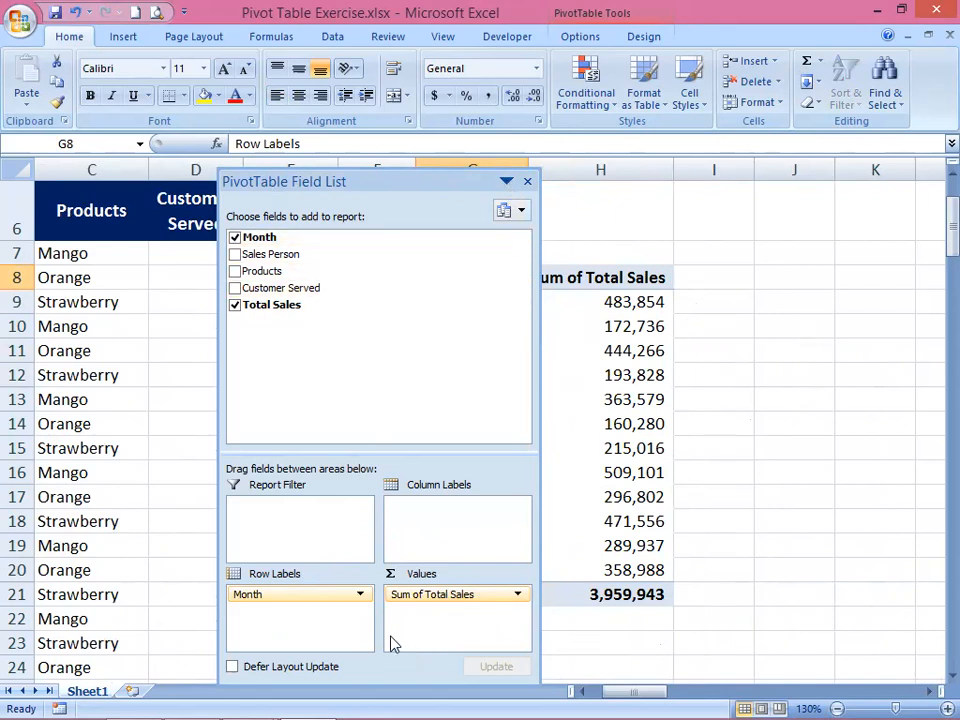
Replace Month with Sales Person in the PivotTable's row labels, and switch deferred layout updating on and off again
{"action": "left_click", "coordinate": [491, 596]}
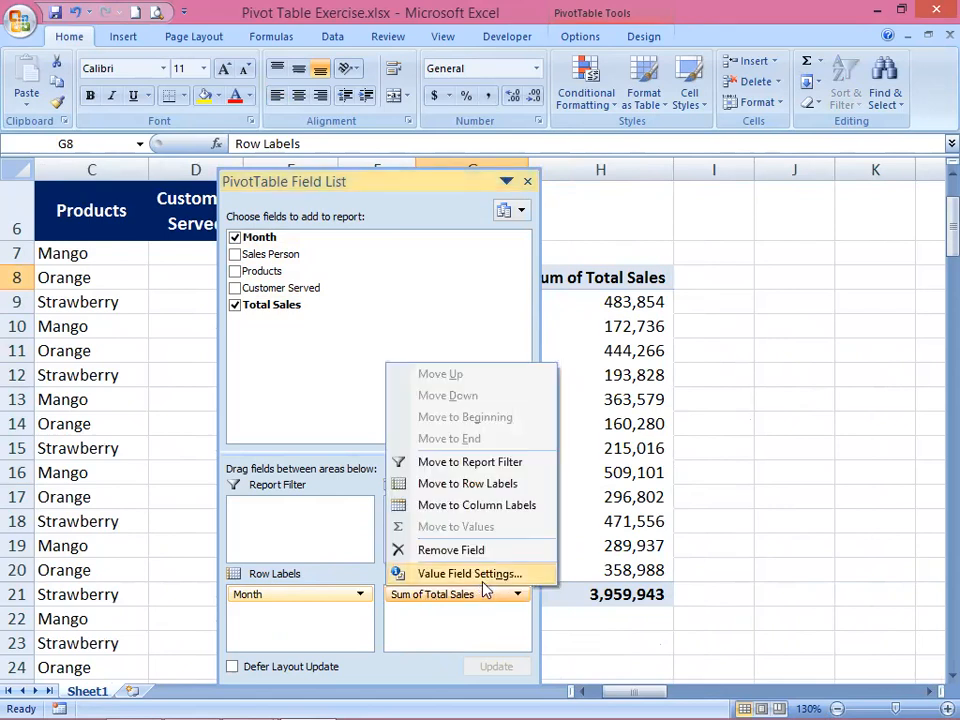
{"action": "left_click", "coordinate": [307, 595]}
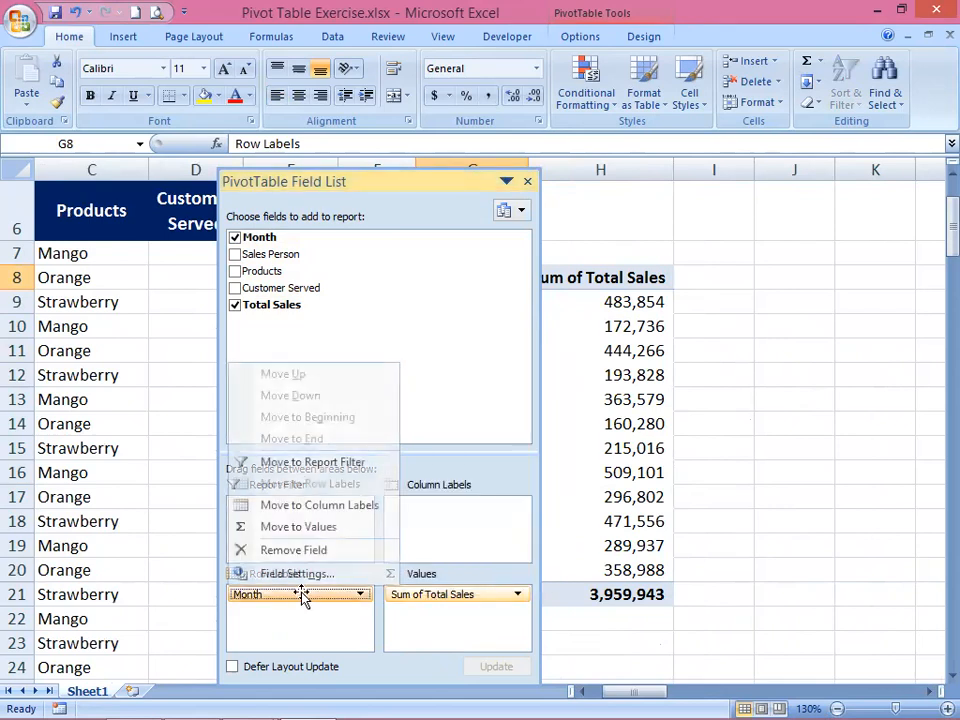
{"action": "left_click_drag", "start_coordinate": [306, 598], "coordinate": [323, 382]}
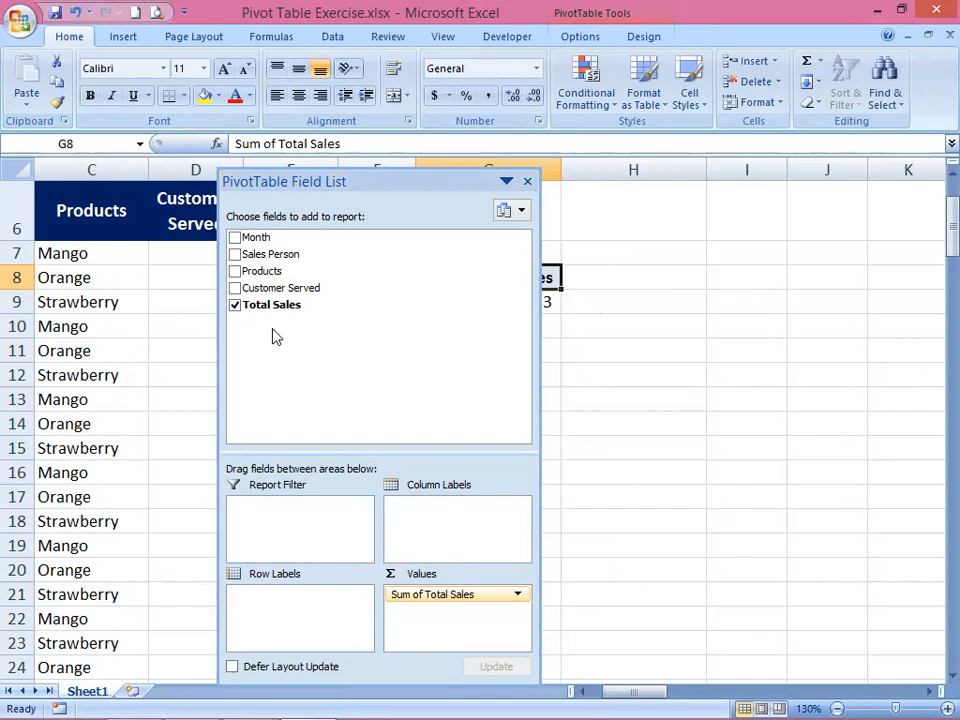
{"action": "left_click_drag", "start_coordinate": [258, 262], "coordinate": [311, 600]}
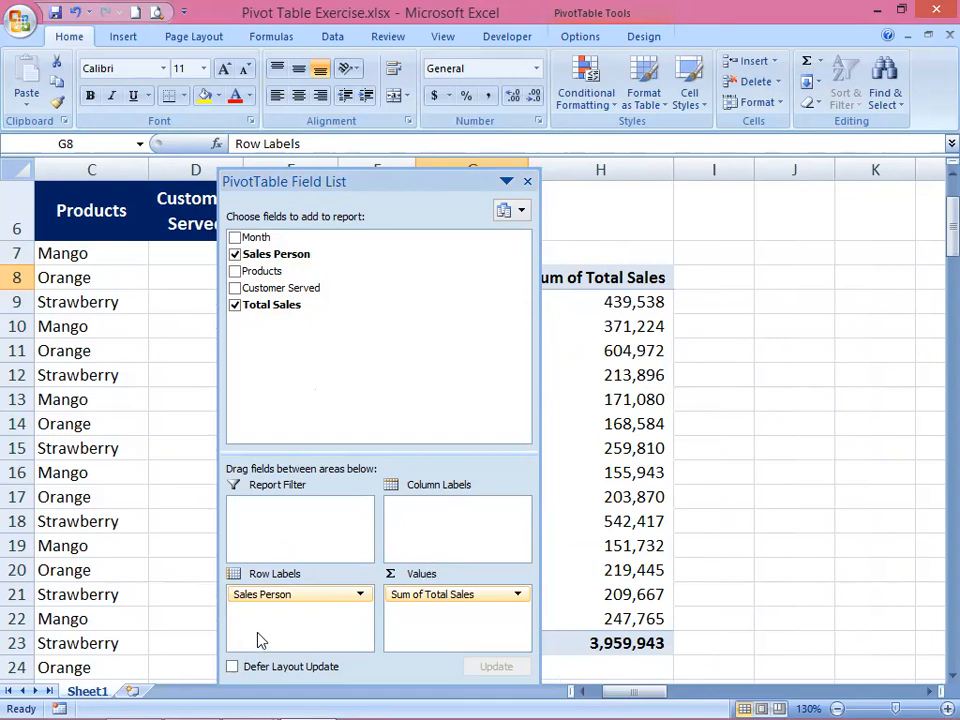
{"action": "left_click", "coordinate": [233, 667]}
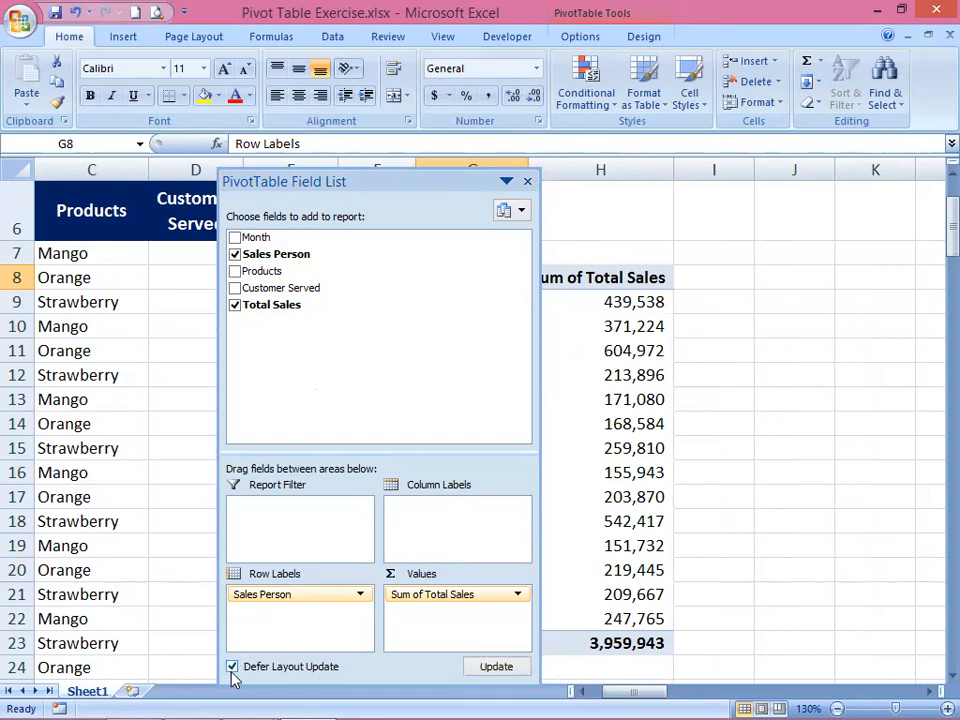
{"action": "left_click", "coordinate": [234, 668]}
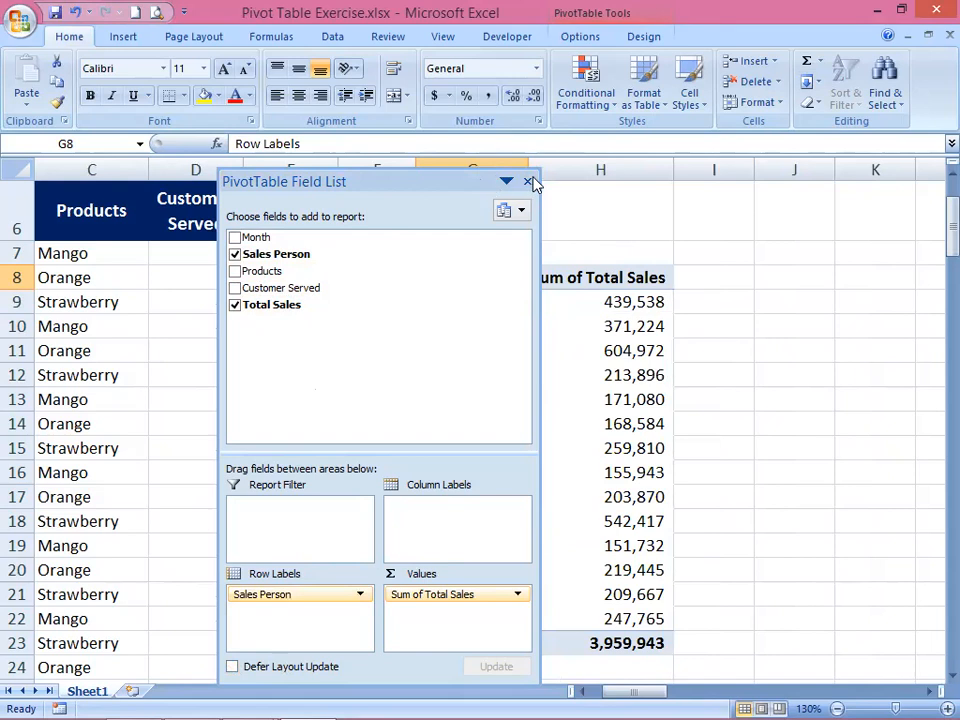
Try the Fields Section Only view of the PivotTable Field List and restore the stacked fields and areas view
{"action": "left_click", "coordinate": [521, 212]}
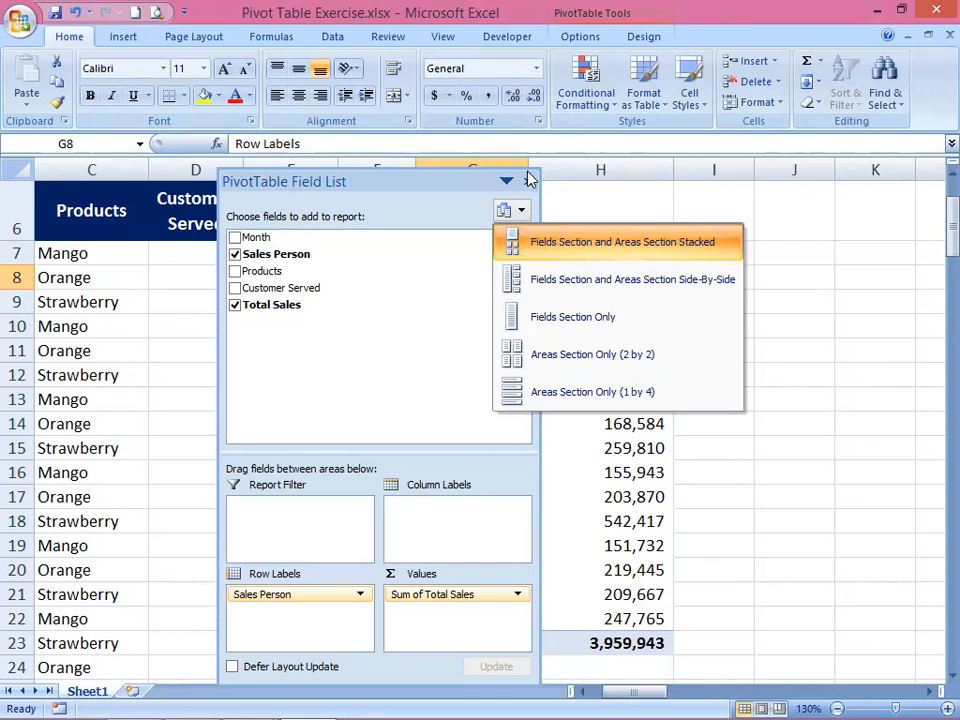
{"action": "left_click", "coordinate": [522, 209]}
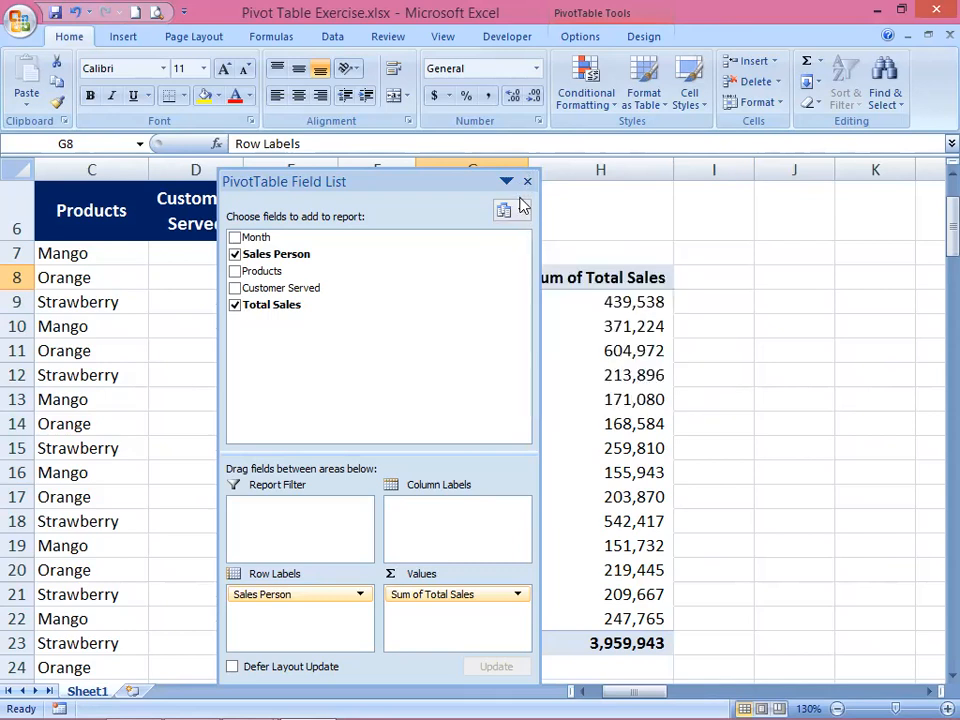
{"action": "left_click", "coordinate": [524, 210]}
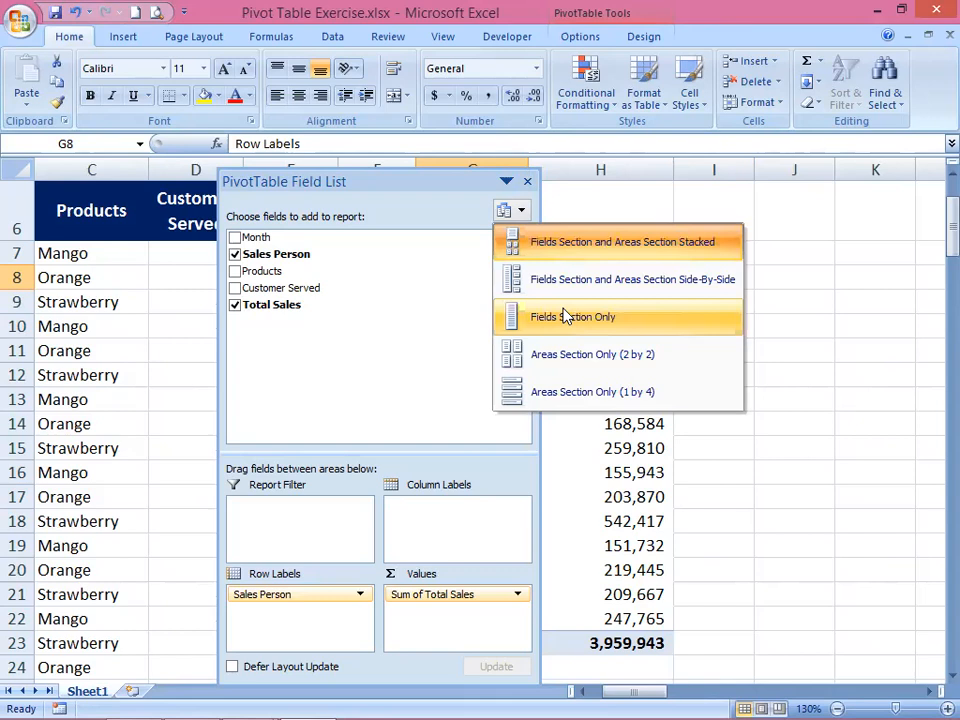
{"action": "left_click", "coordinate": [566, 318]}
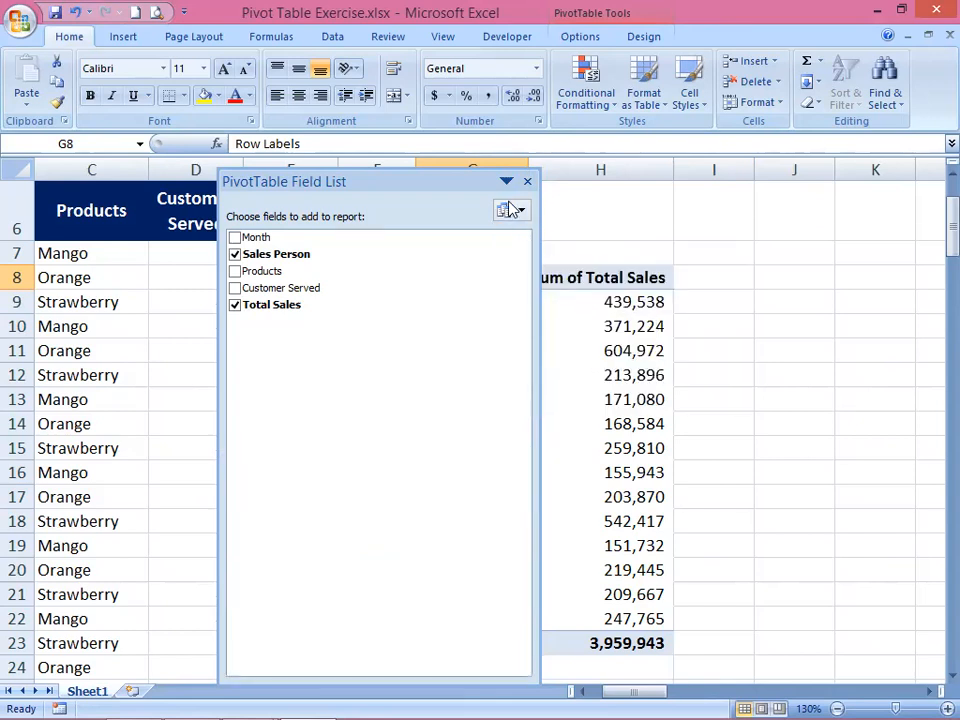
{"action": "left_click", "coordinate": [522, 209]}
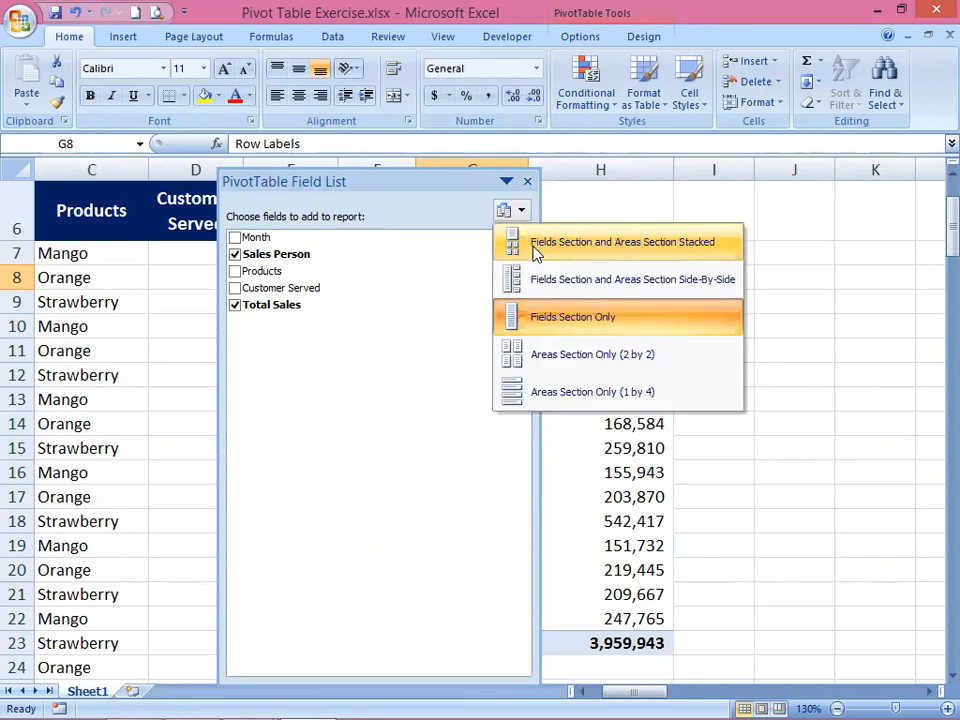
{"action": "left_click", "coordinate": [536, 250]}
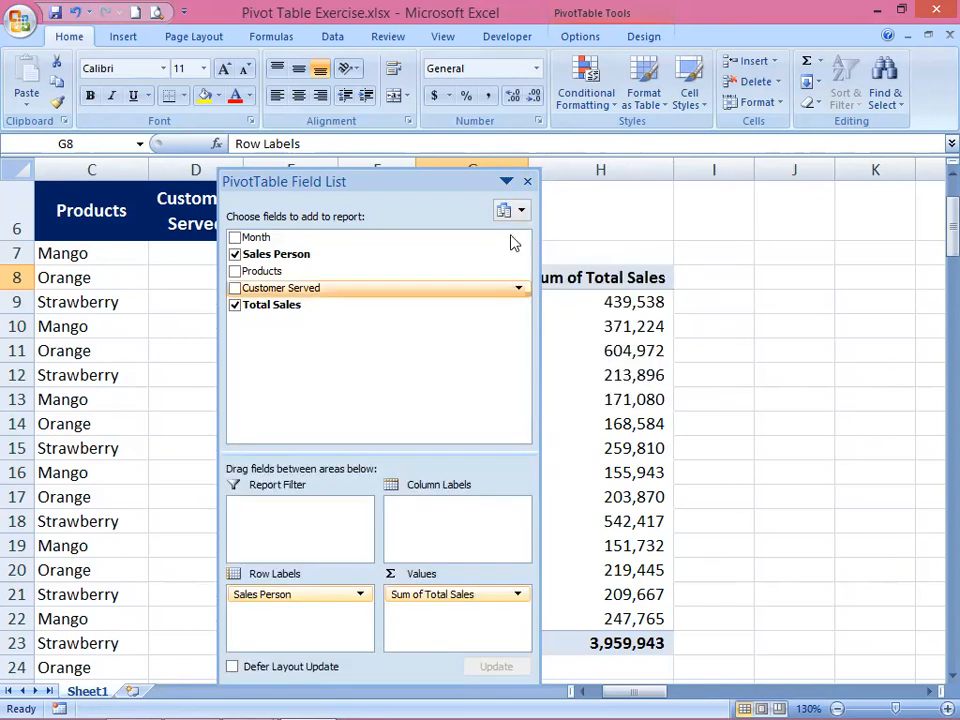
Close the PivotTable Field List, bring it back for the PivotTable, and move it clear of the summary columns
{"action": "left_click", "coordinate": [528, 183]}
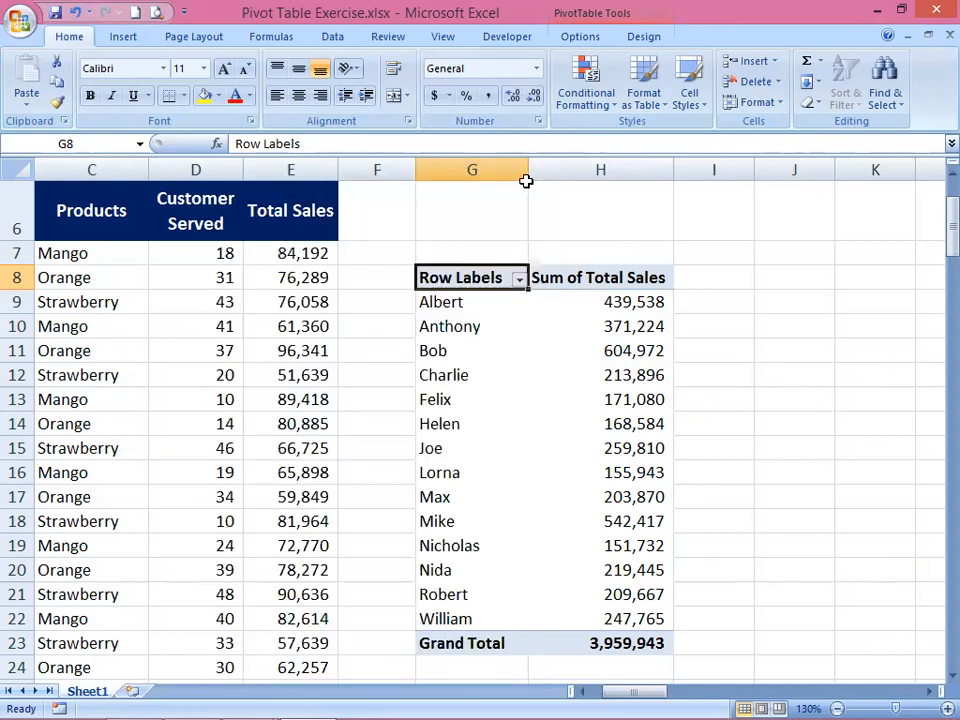
{"action": "left_click", "coordinate": [366, 384]}
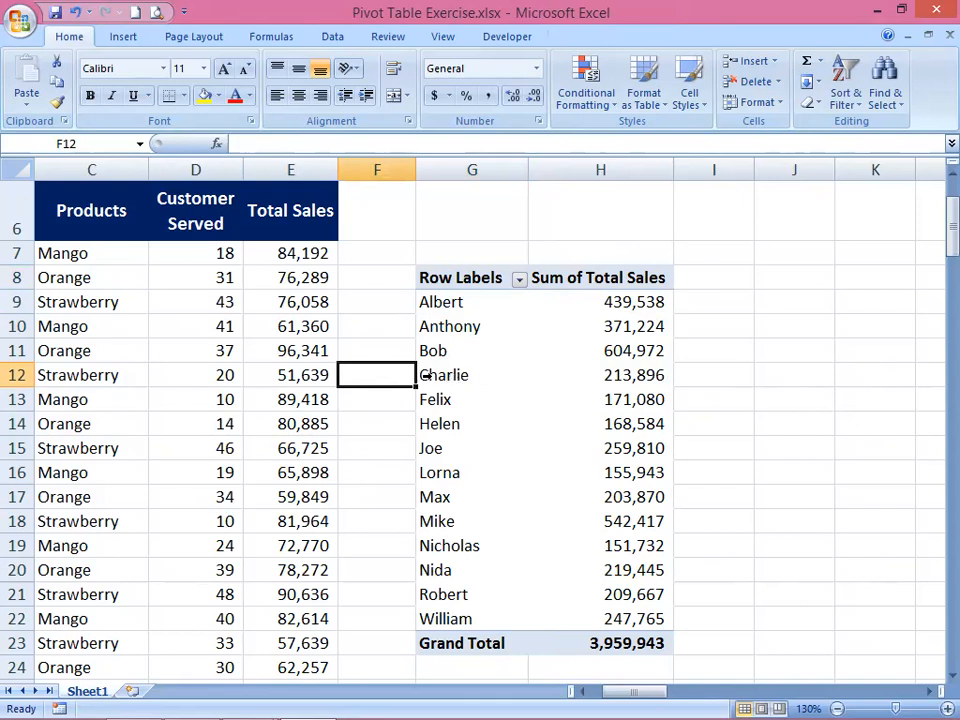
{"action": "left_click", "coordinate": [476, 384]}
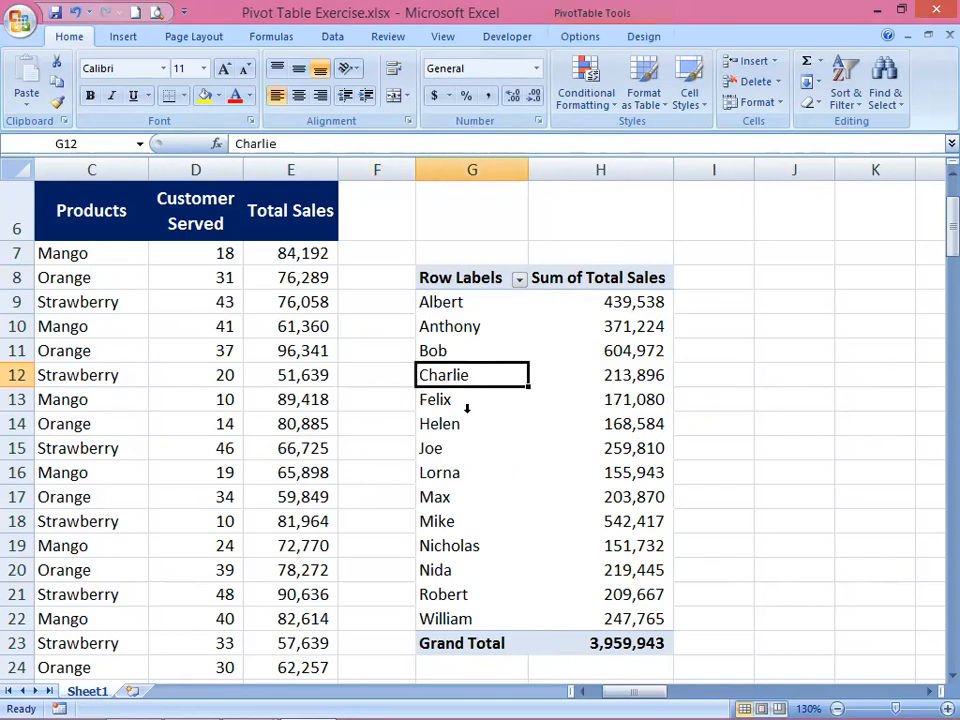
{"action": "right_click", "coordinate": [470, 422]}
{"action": "left_click", "coordinate": [513, 404]}
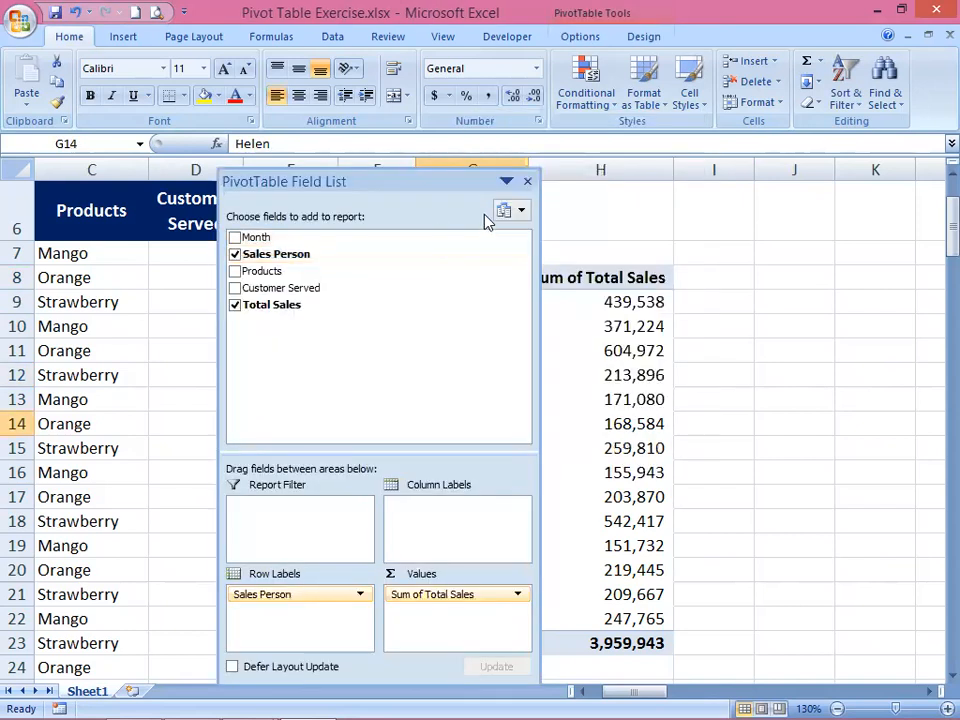
{"action": "left_click_drag", "start_coordinate": [446, 182], "coordinate": [293, 172]}
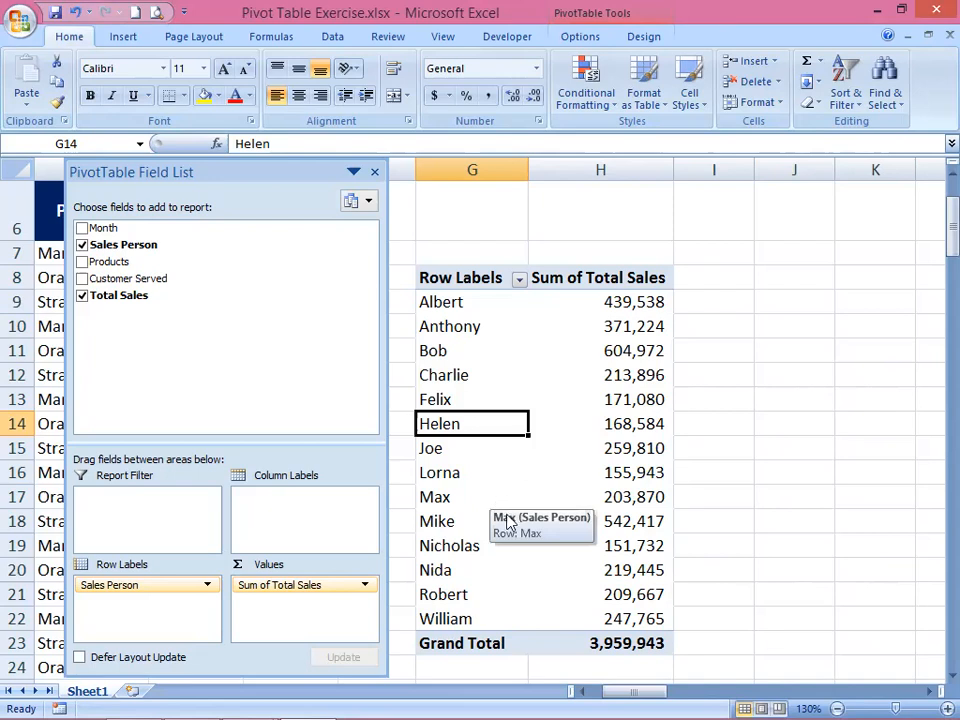
Examine the summed Total Sales for each sales person, comparing the entries in rows 11 and 16
{"action": "left_click", "coordinate": [453, 304]}
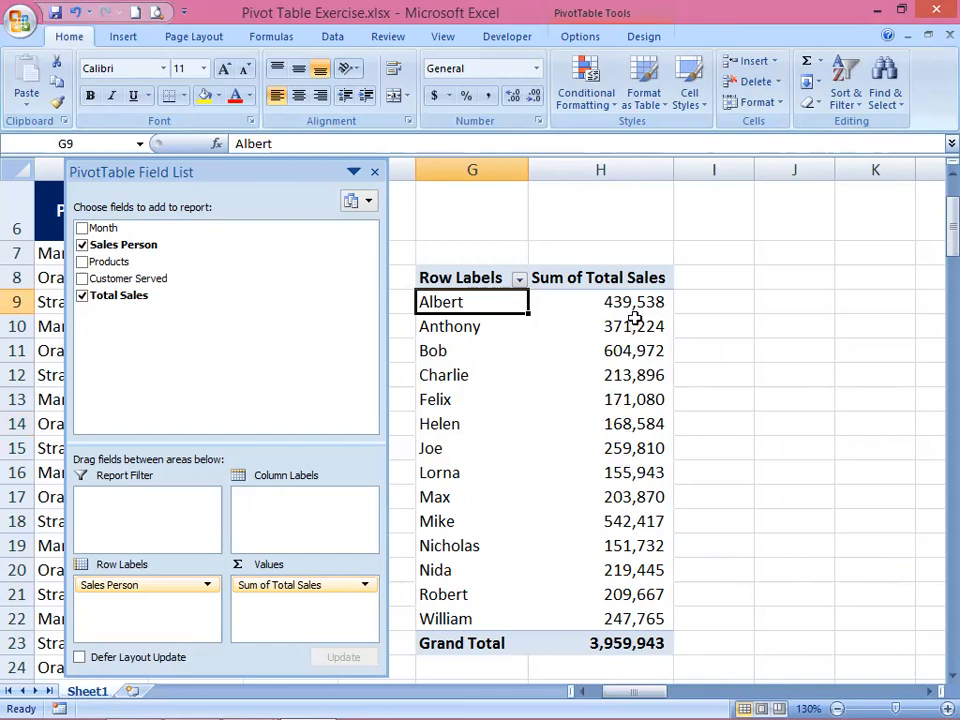
{"action": "left_click_drag", "start_coordinate": [636, 311], "coordinate": [636, 619]}
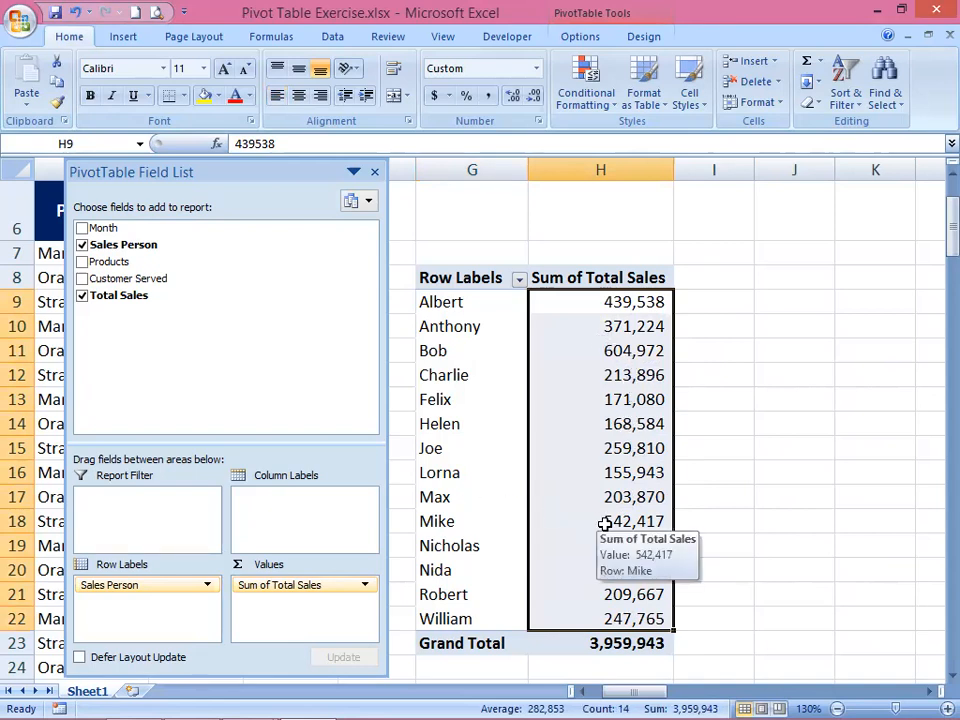
{"action": "left_click", "coordinate": [605, 350]}
{"action": "left_click_drag", "start_coordinate": [486, 356], "coordinate": [610, 356]}
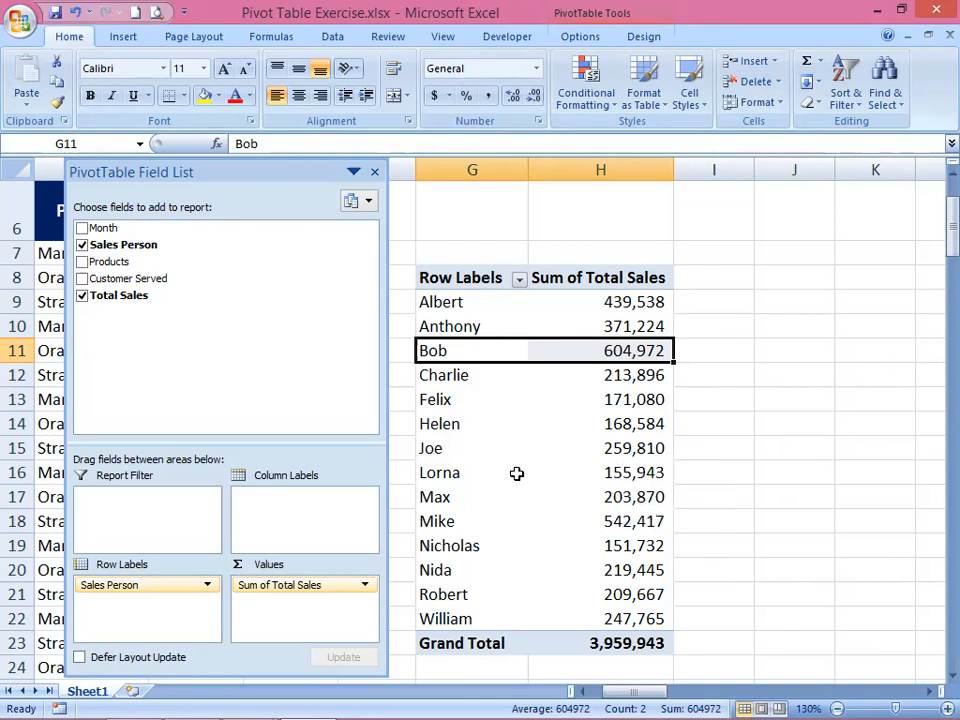
{"action": "left_click_drag", "start_coordinate": [452, 474], "coordinate": [610, 478]}
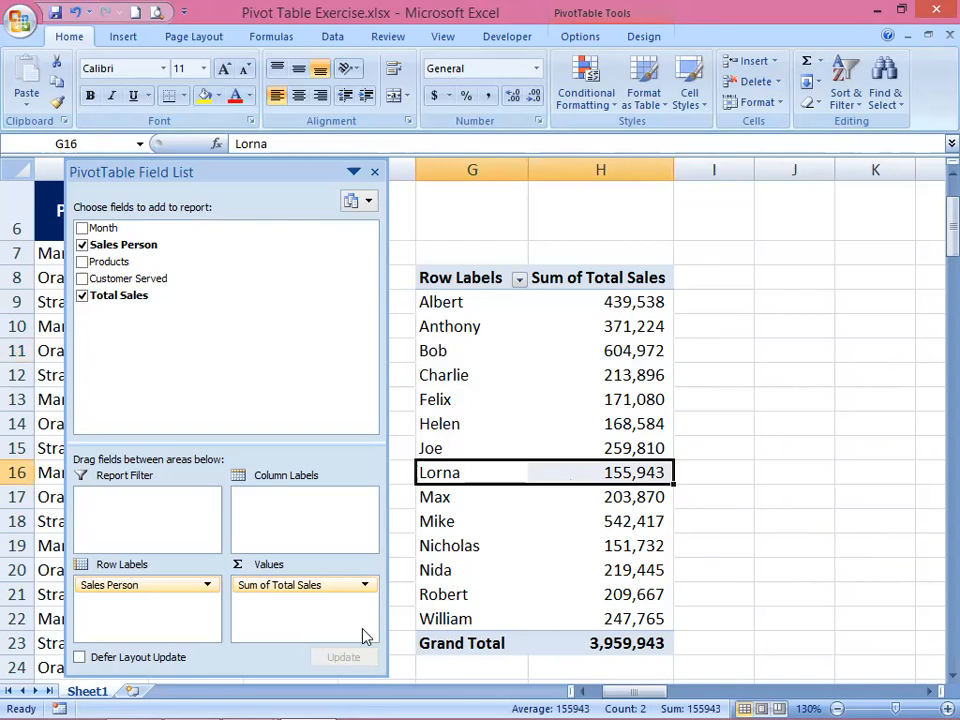
Change the Total Sales value field to summarize by Average
{"action": "left_click", "coordinate": [366, 588]}
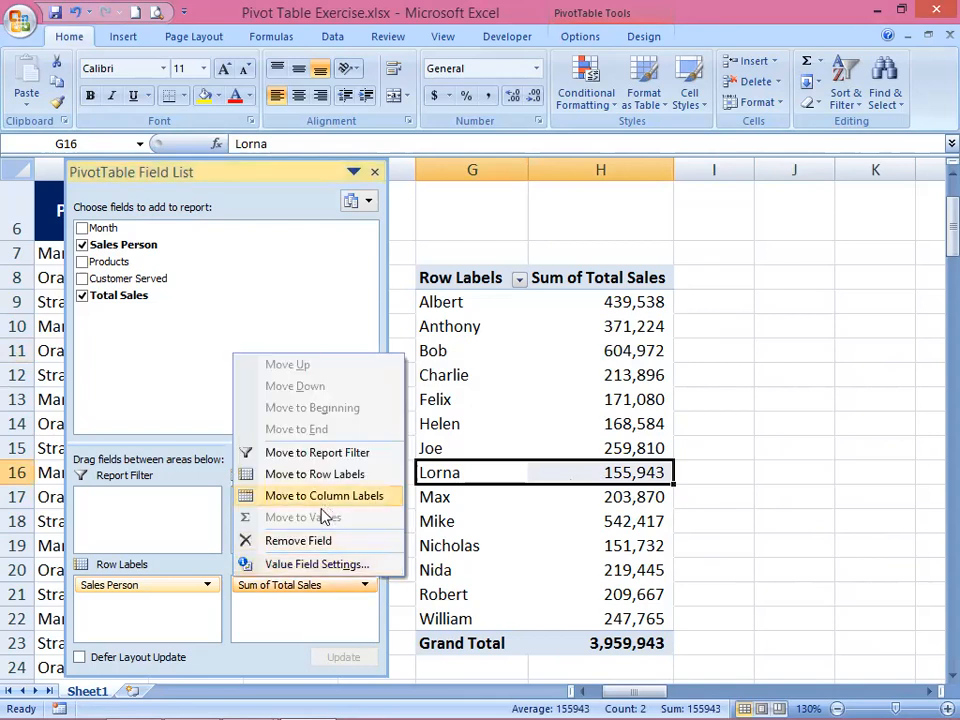
{"action": "left_click", "coordinate": [300, 568]}
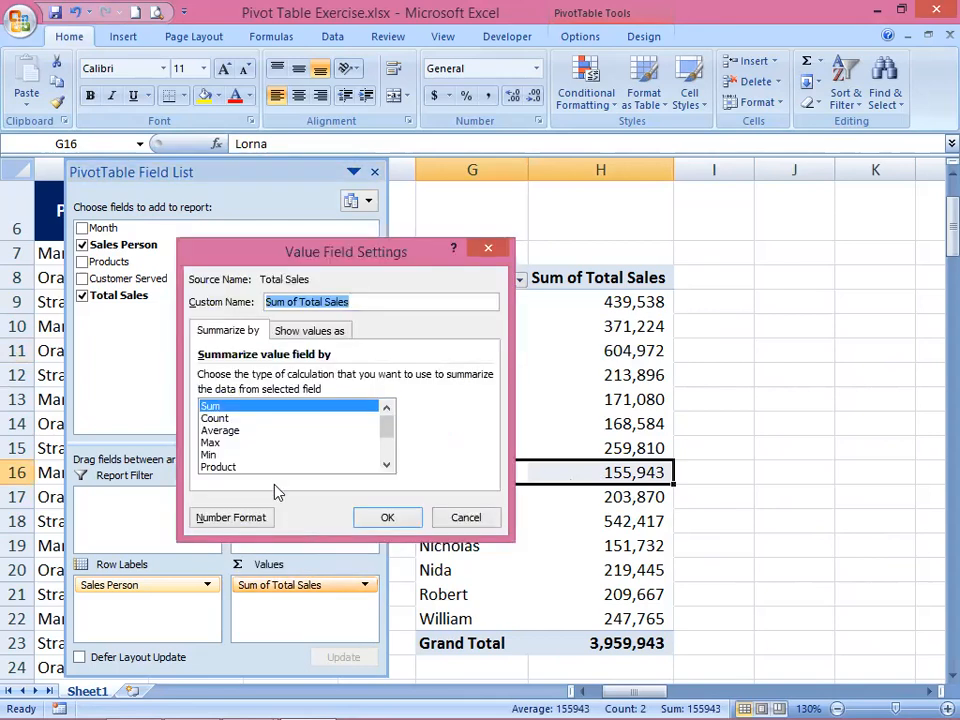
{"action": "left_click", "coordinate": [225, 430]}
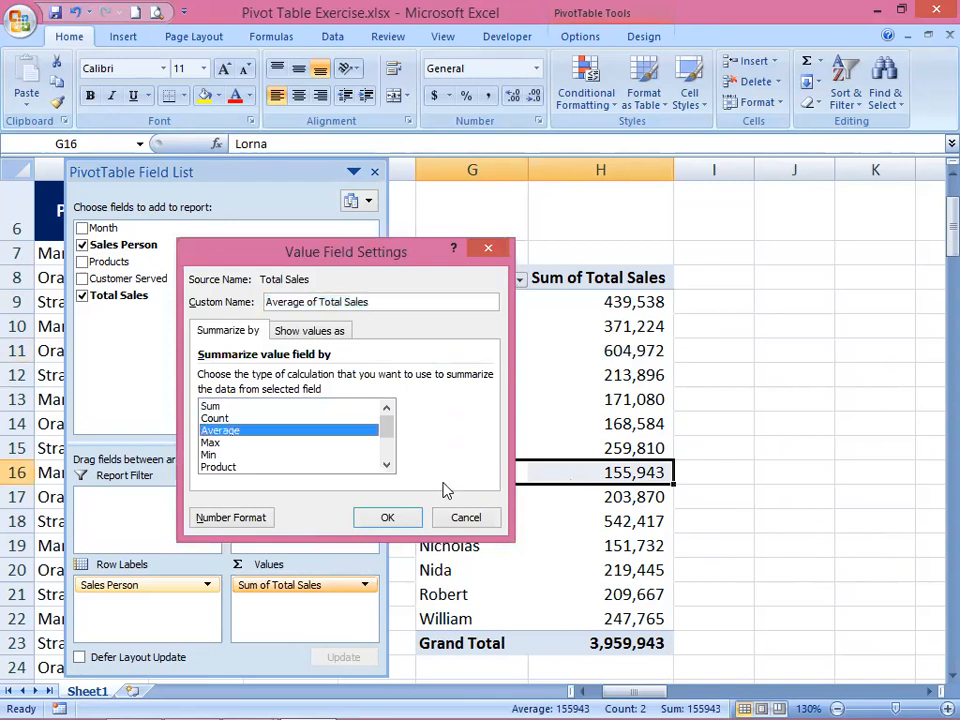
{"action": "left_click", "coordinate": [394, 518]}
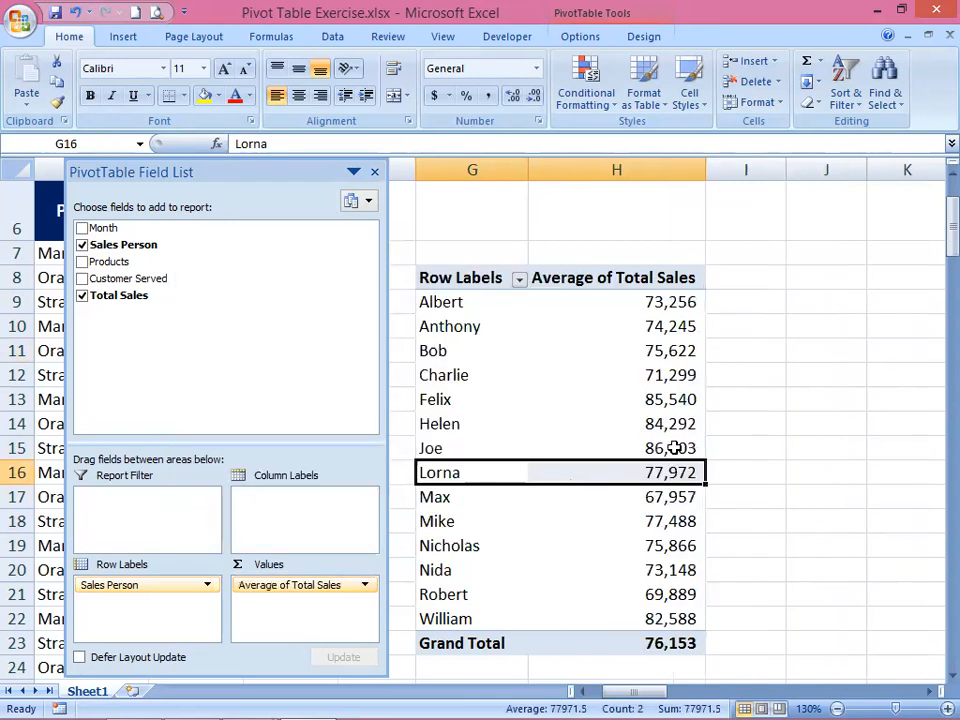
Examine the average sales per sales person, comparing the entries in rows 12, 15 and 21
{"action": "left_click", "coordinate": [658, 595]}
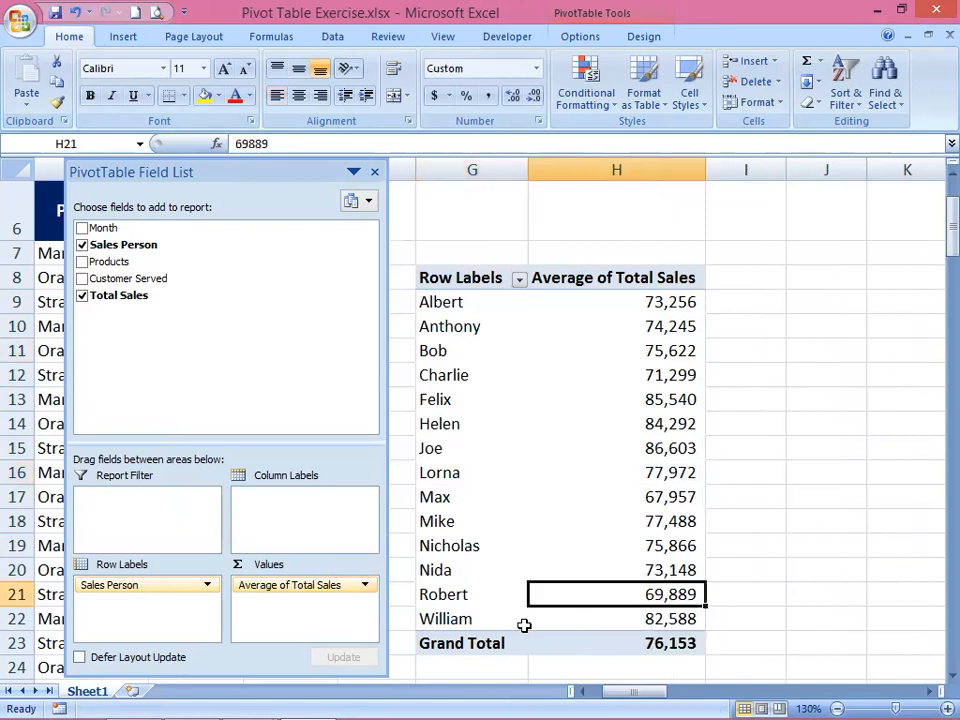
{"action": "left_click_drag", "start_coordinate": [485, 446], "coordinate": [680, 451]}
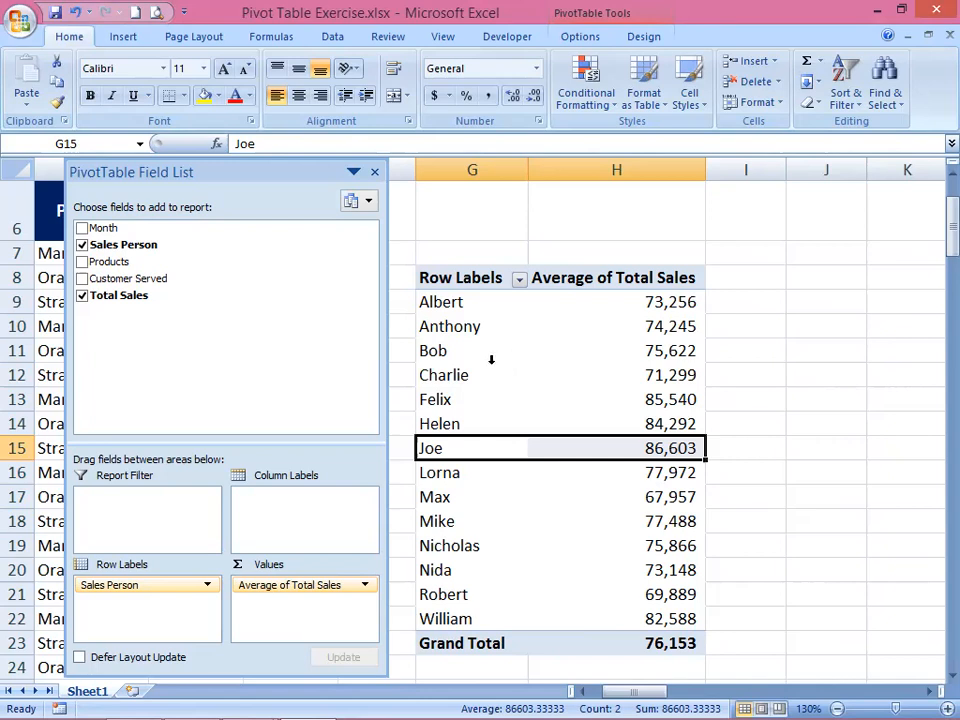
{"action": "left_click_drag", "start_coordinate": [467, 377], "coordinate": [640, 377]}
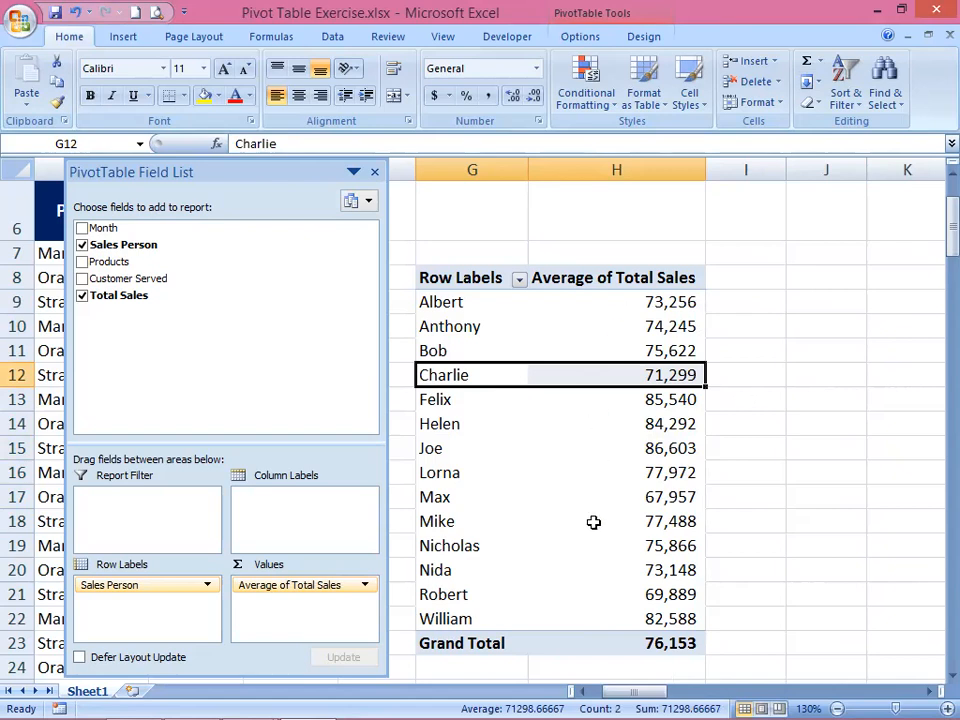
{"action": "left_click_drag", "start_coordinate": [452, 594], "coordinate": [648, 612]}
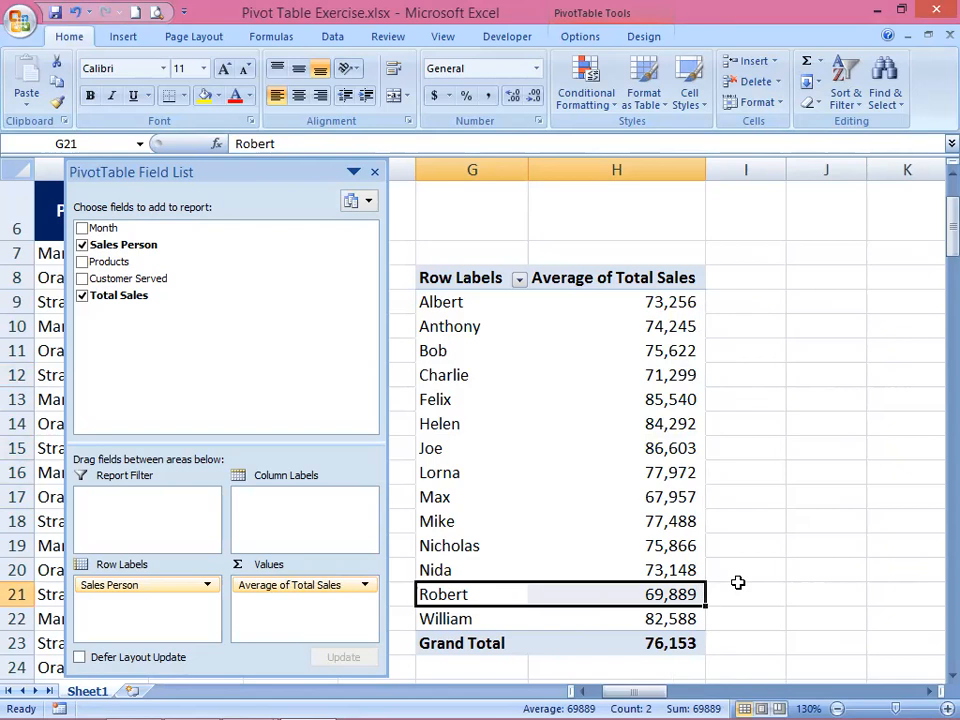
{"action": "left_click", "coordinate": [658, 377]}
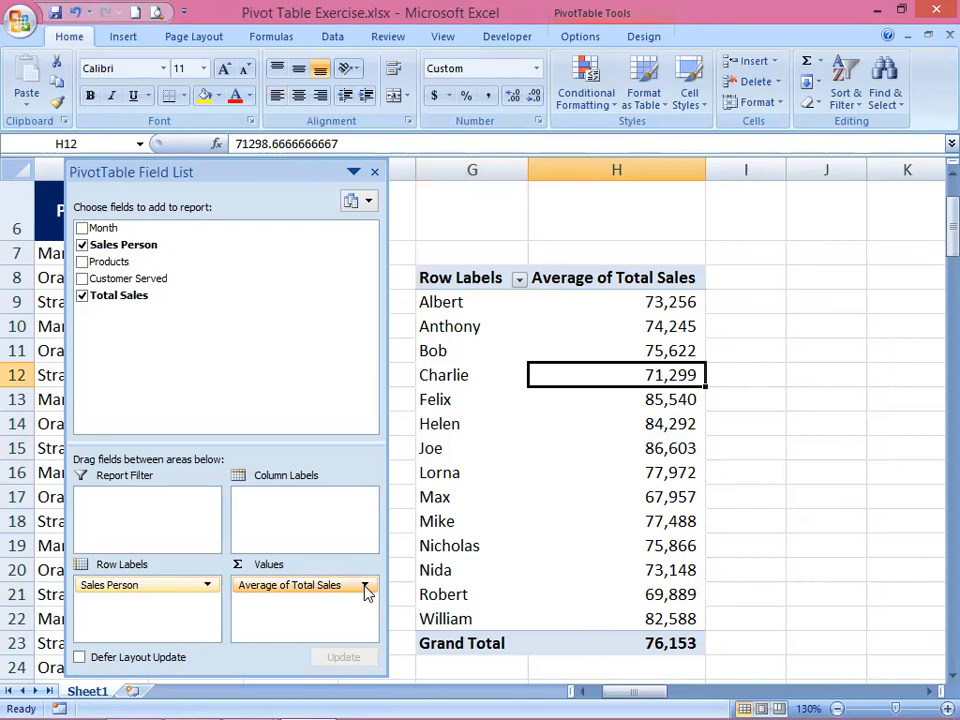
Change the Total Sales value field to summarize by Count
{"action": "left_click", "coordinate": [365, 586]}
{"action": "left_click", "coordinate": [332, 563]}
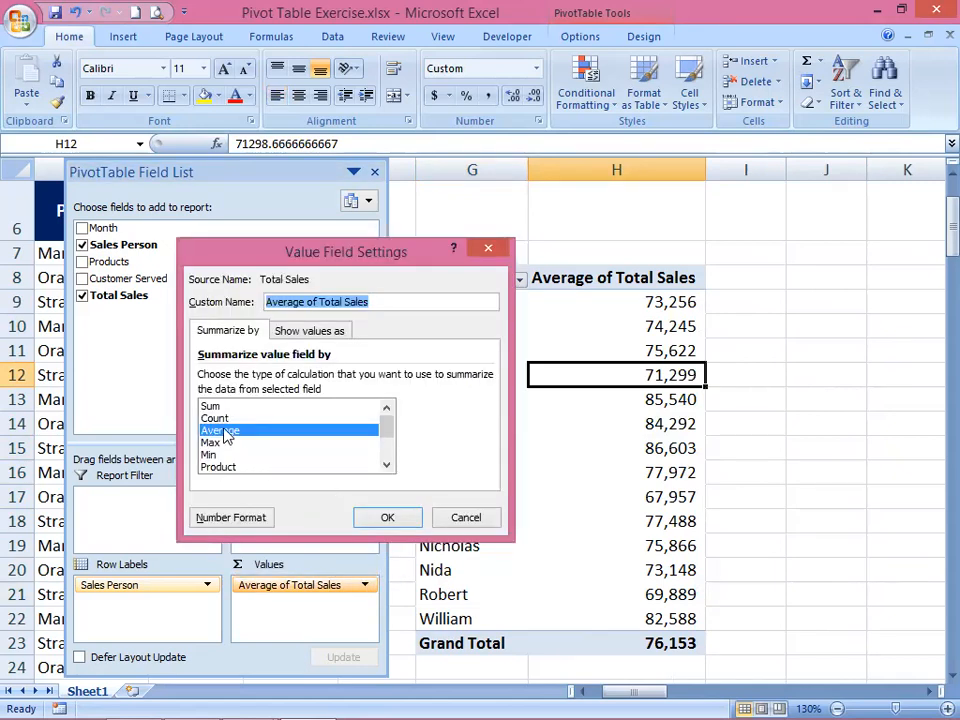
{"action": "left_click", "coordinate": [224, 419]}
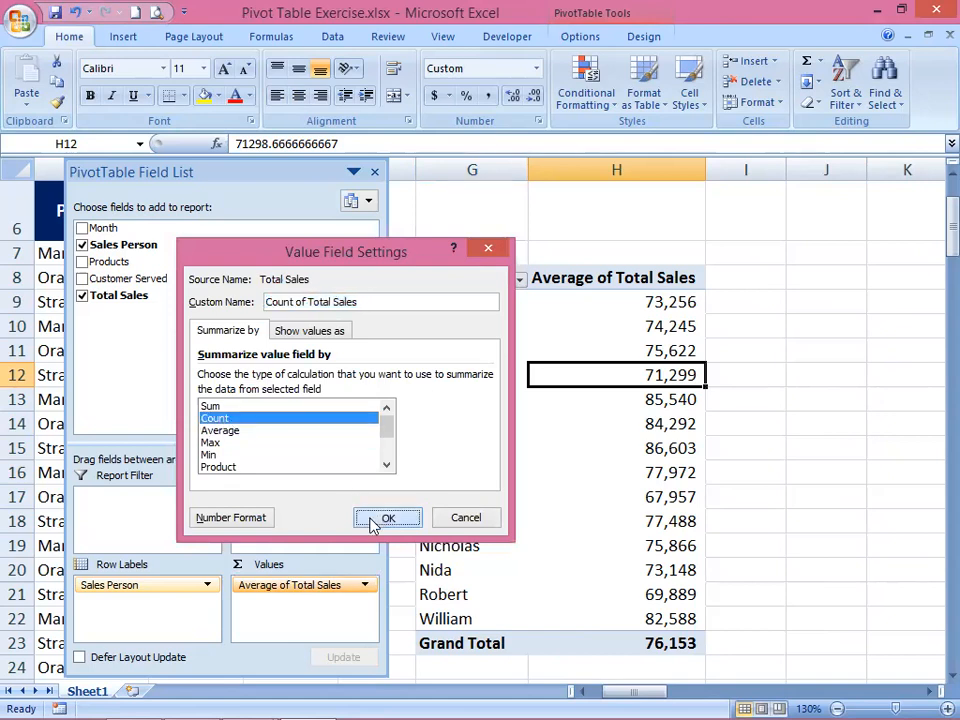
{"action": "left_click", "coordinate": [376, 521]}
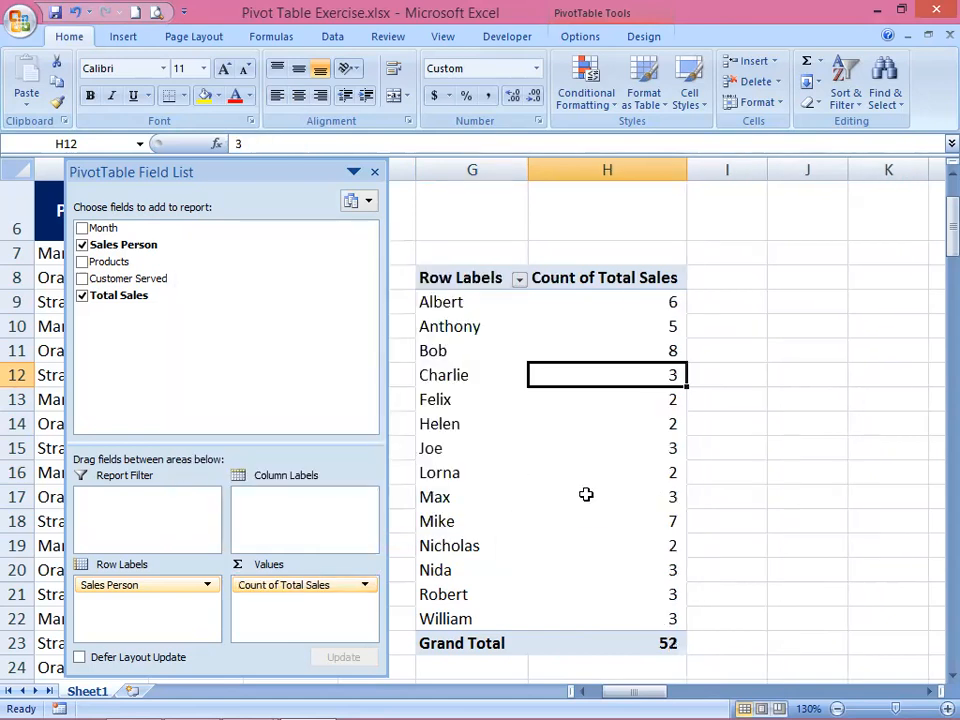
Examine the number of sales per sales person, comparing the entries in rows 11, 12, 15 and 18
{"action": "left_click", "coordinate": [467, 355]}
{"action": "left_click_drag", "start_coordinate": [467, 355], "coordinate": [600, 355]}
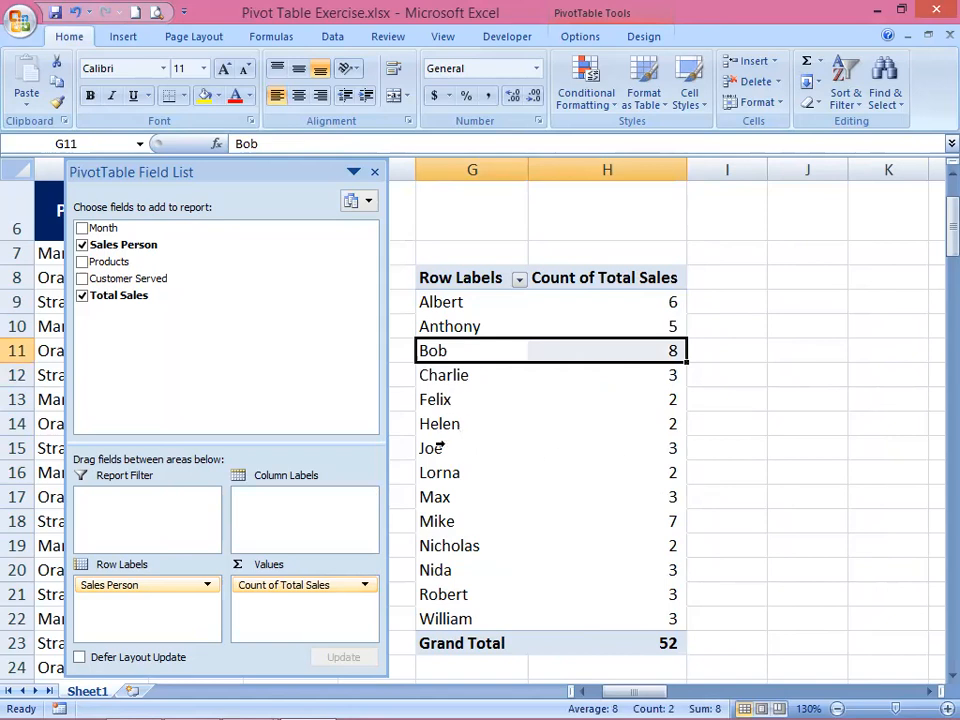
{"action": "left_click", "coordinate": [460, 451]}
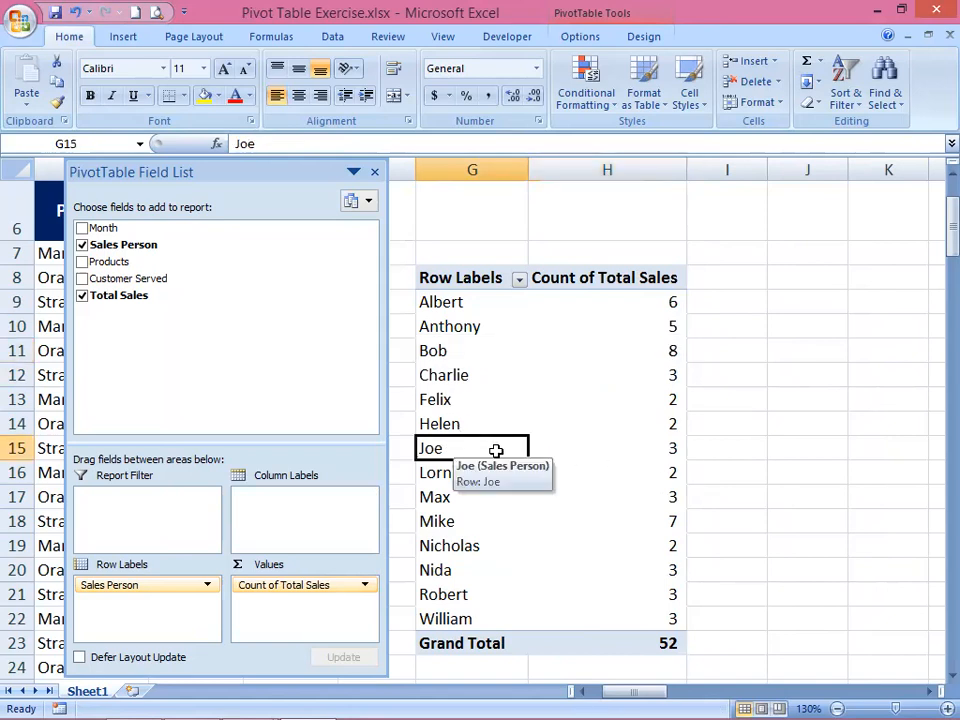
{"action": "left_click_drag", "start_coordinate": [469, 448], "coordinate": [619, 446]}
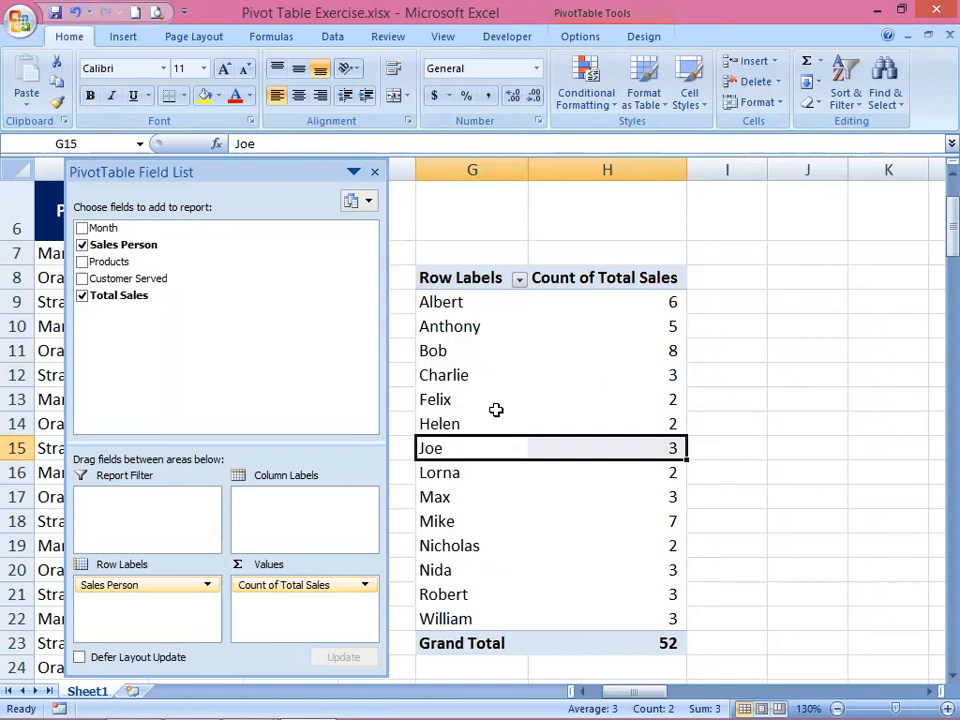
{"action": "left_click", "coordinate": [435, 350]}
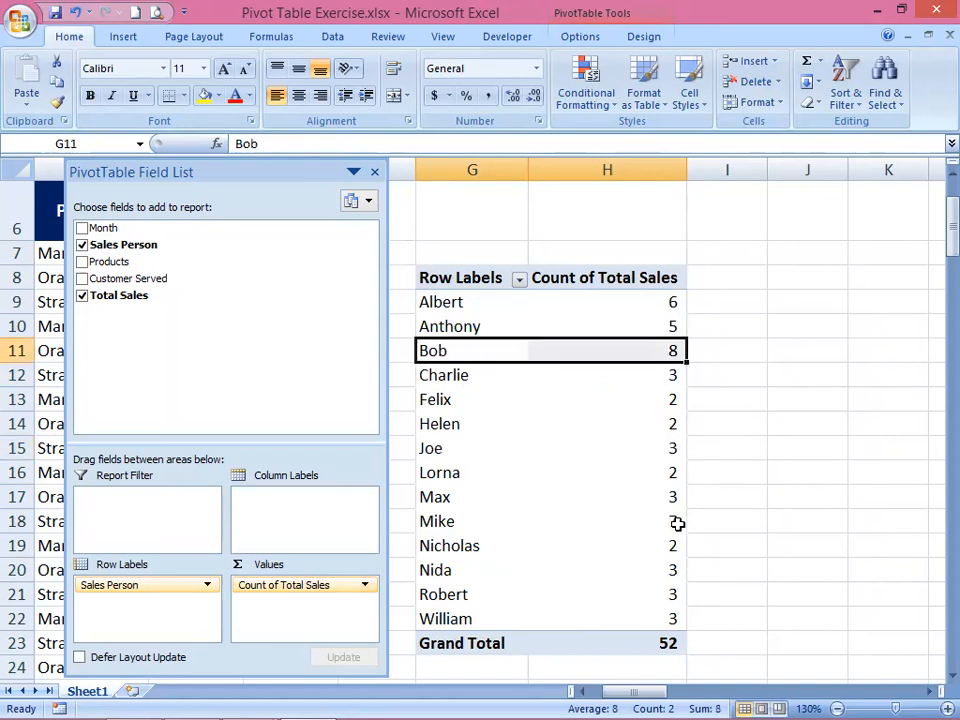
{"action": "left_click", "coordinate": [437, 521]}
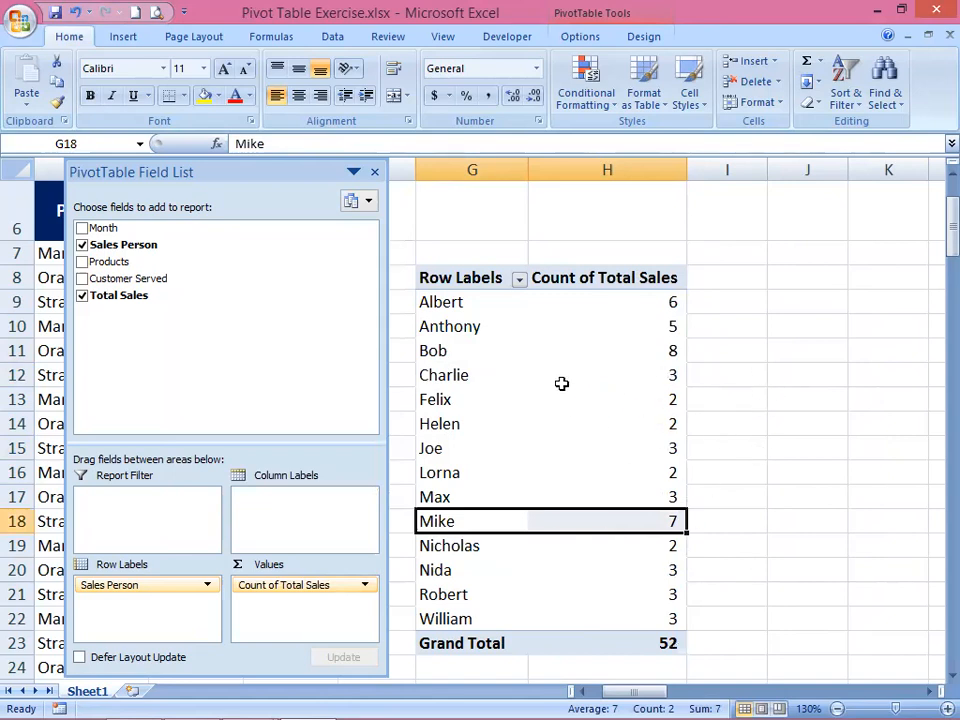
{"action": "left_click", "coordinate": [482, 381]}
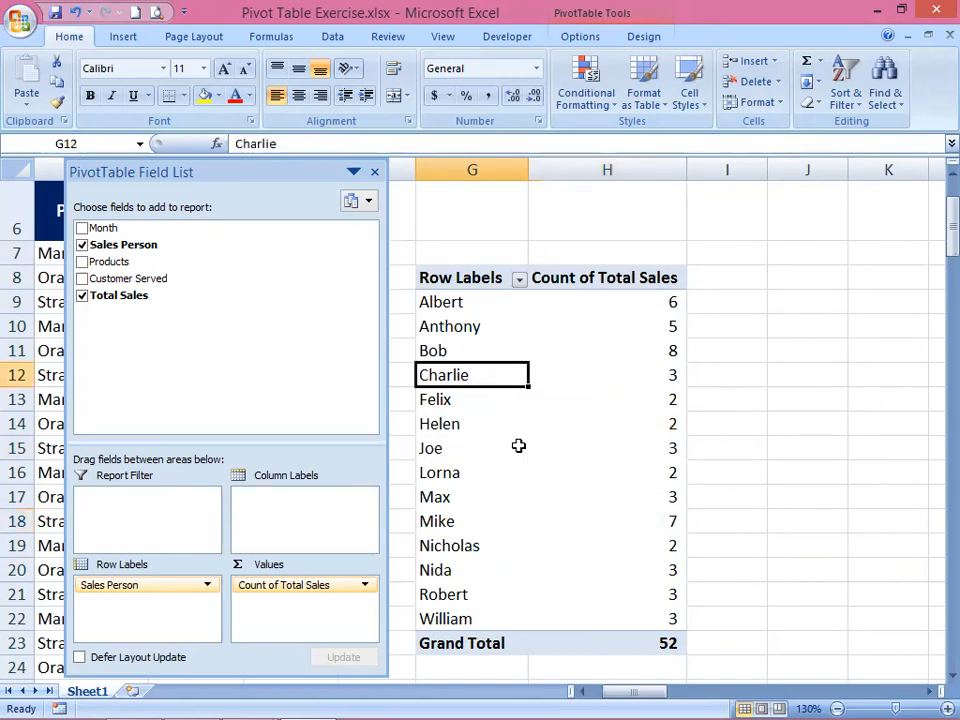
Change the Total Sales value field to summarize by Sum and review each sales person's total together with the Grand Total
{"action": "left_click", "coordinate": [366, 587]}
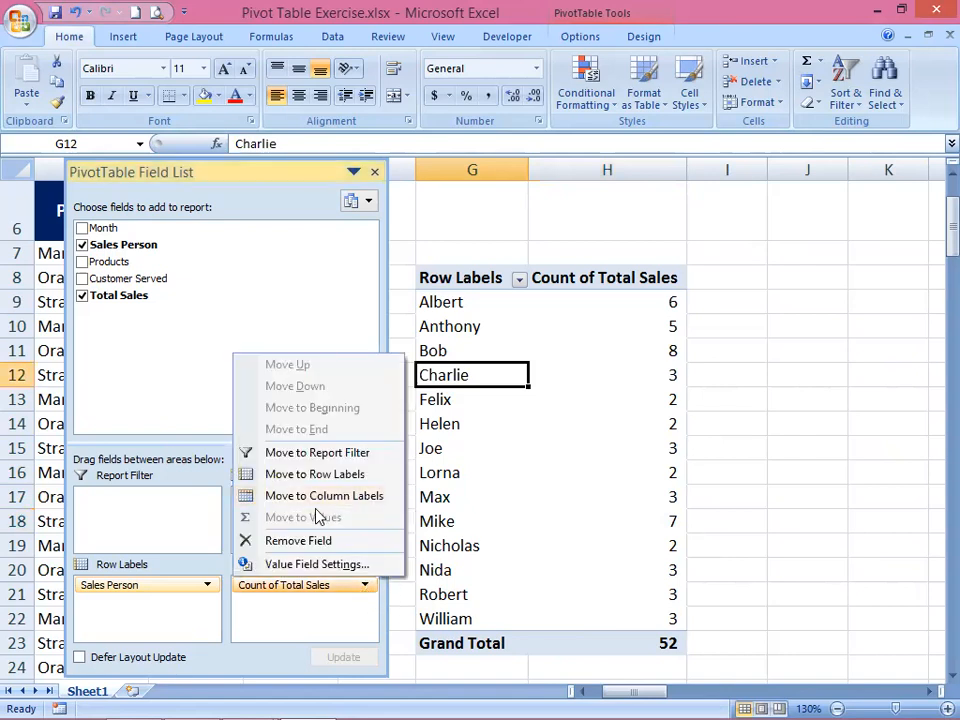
{"action": "left_click", "coordinate": [307, 566]}
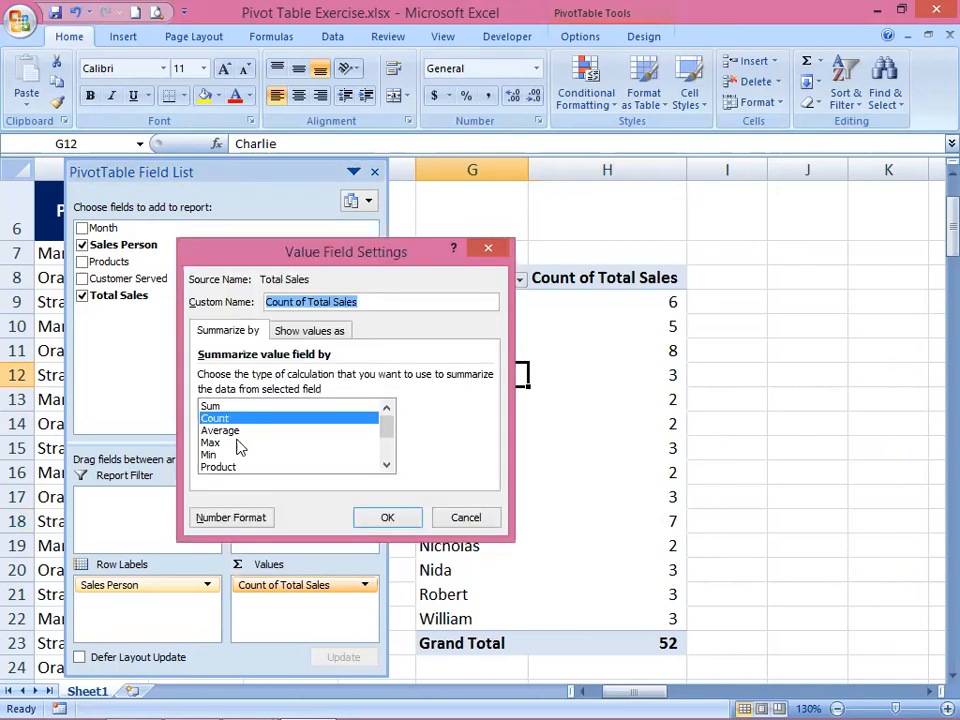
{"action": "left_click", "coordinate": [211, 405]}
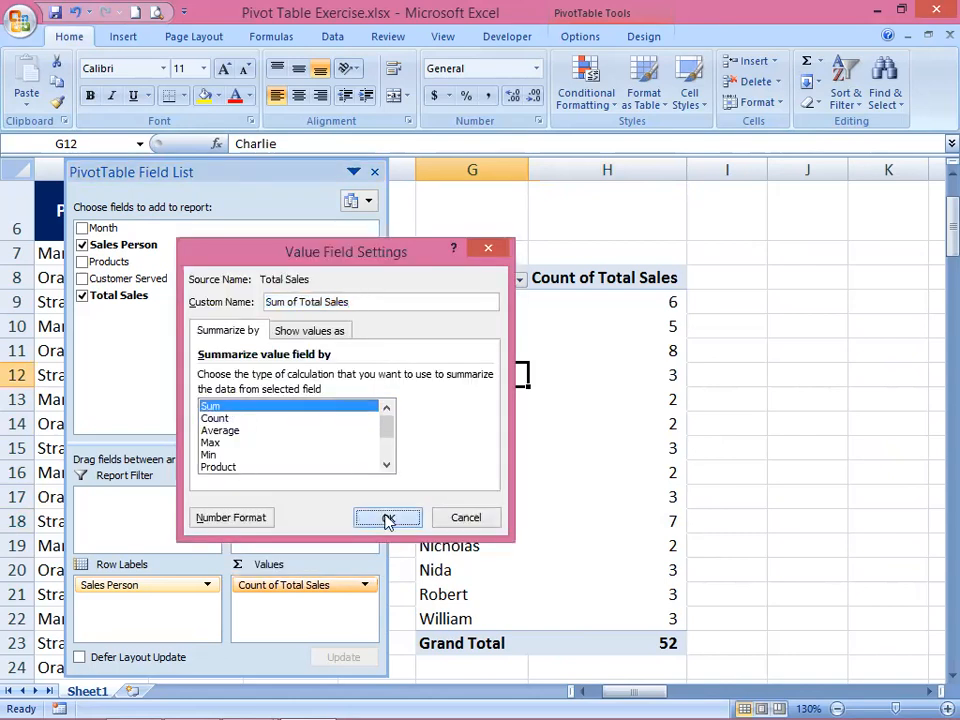
{"action": "left_click", "coordinate": [386, 518]}
{"action": "left_click_drag", "start_coordinate": [619, 300], "coordinate": [648, 618]}
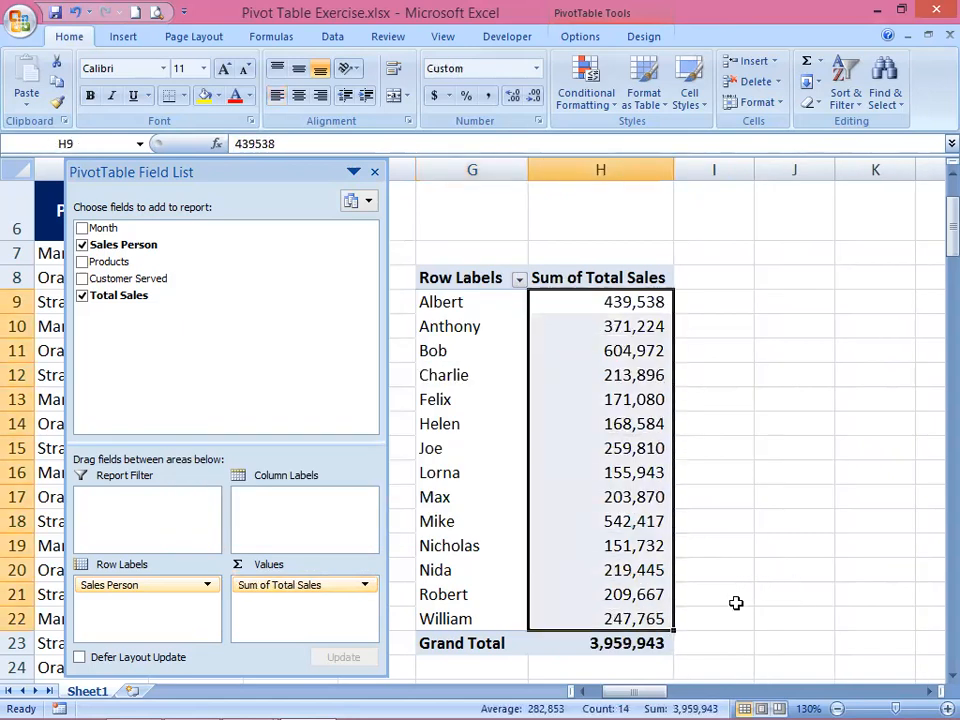
{"action": "left_click", "coordinate": [600, 472]}
{"action": "left_click", "coordinate": [620, 643]}
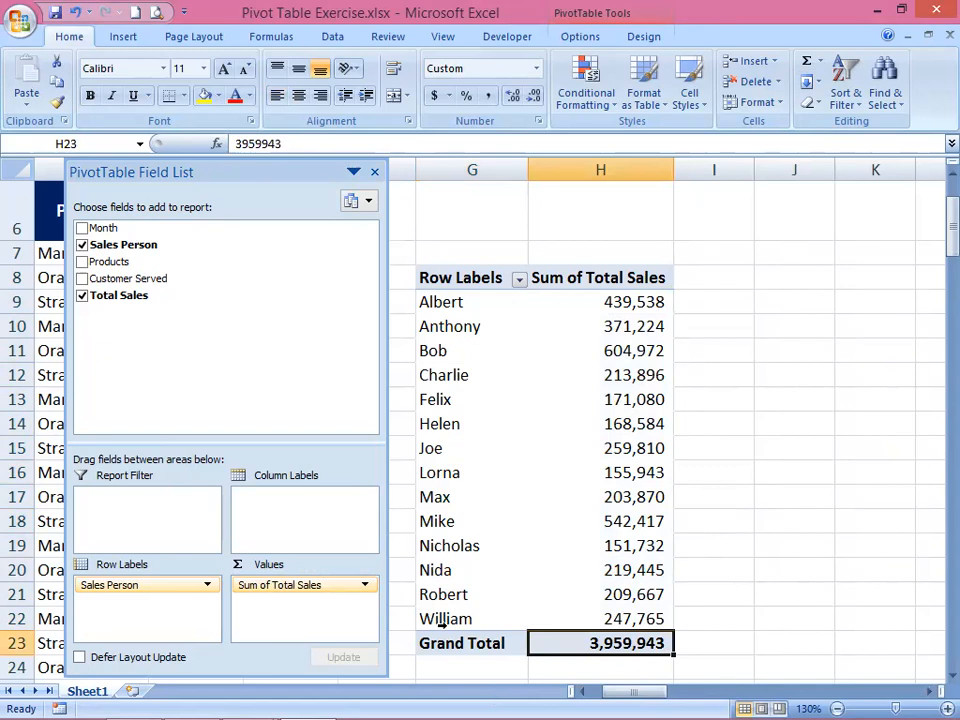
{"action": "left_click_drag", "start_coordinate": [559, 302], "coordinate": [576, 619]}
{"action": "left_click", "coordinate": [467, 523]}
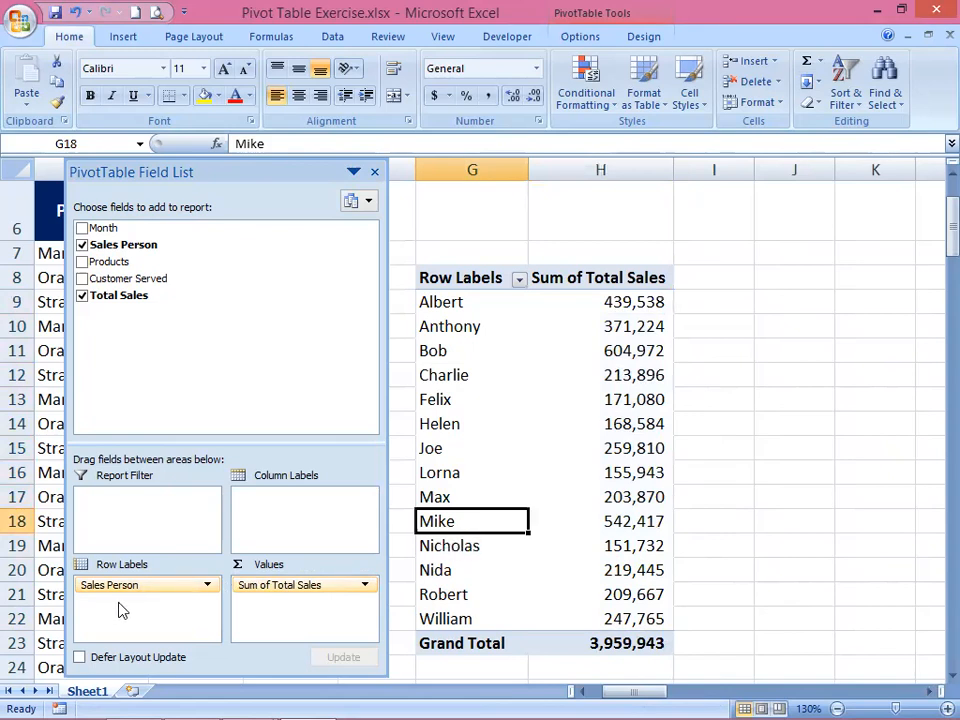
Replace the Sales Person field with Products in the PivotTable's row labels
{"action": "left_click_drag", "start_coordinate": [130, 590], "coordinate": [167, 317]}
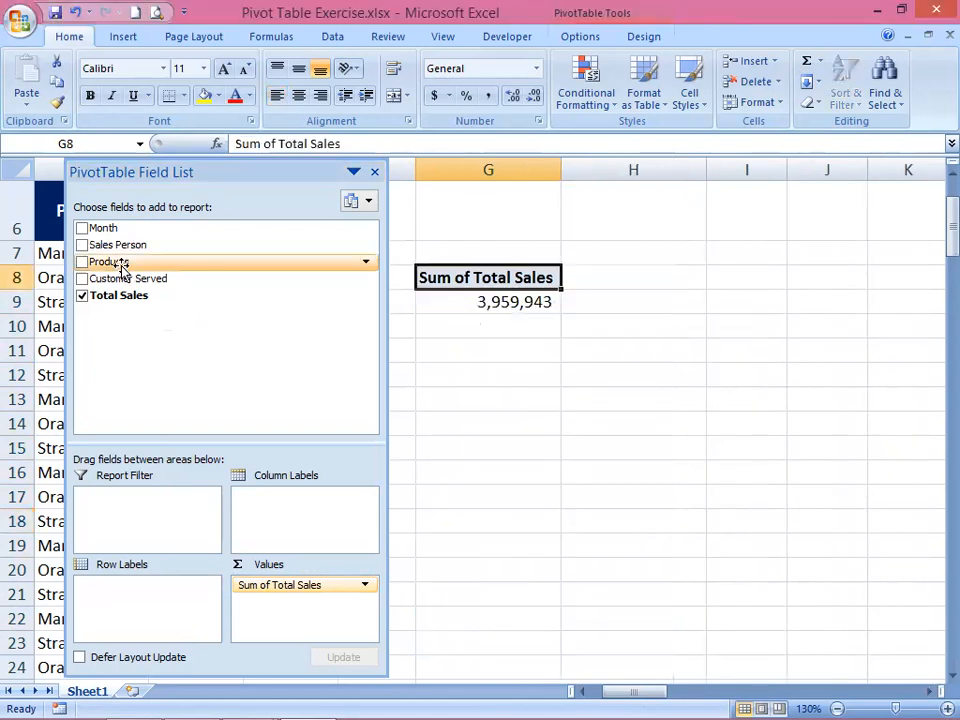
{"action": "left_click_drag", "start_coordinate": [124, 274], "coordinate": [146, 587]}
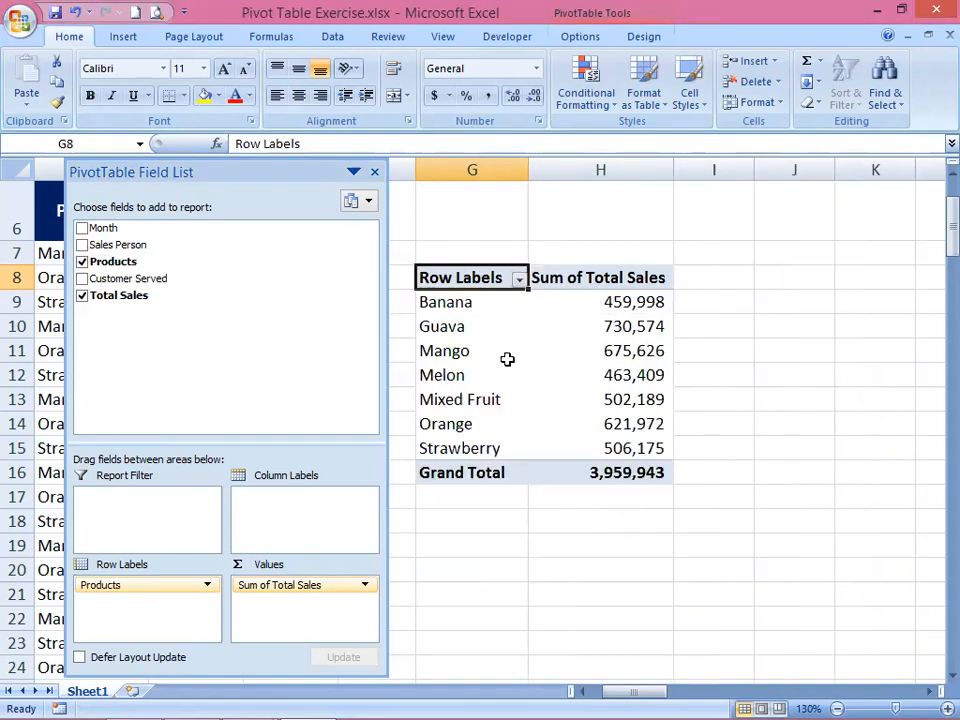
Uncover the source data and examine how Mango, Orange and Strawberry recur in the Products column
{"action": "left_click_drag", "start_coordinate": [226, 162], "coordinate": [583, 197]}
{"action": "left_click", "coordinate": [137, 319]}
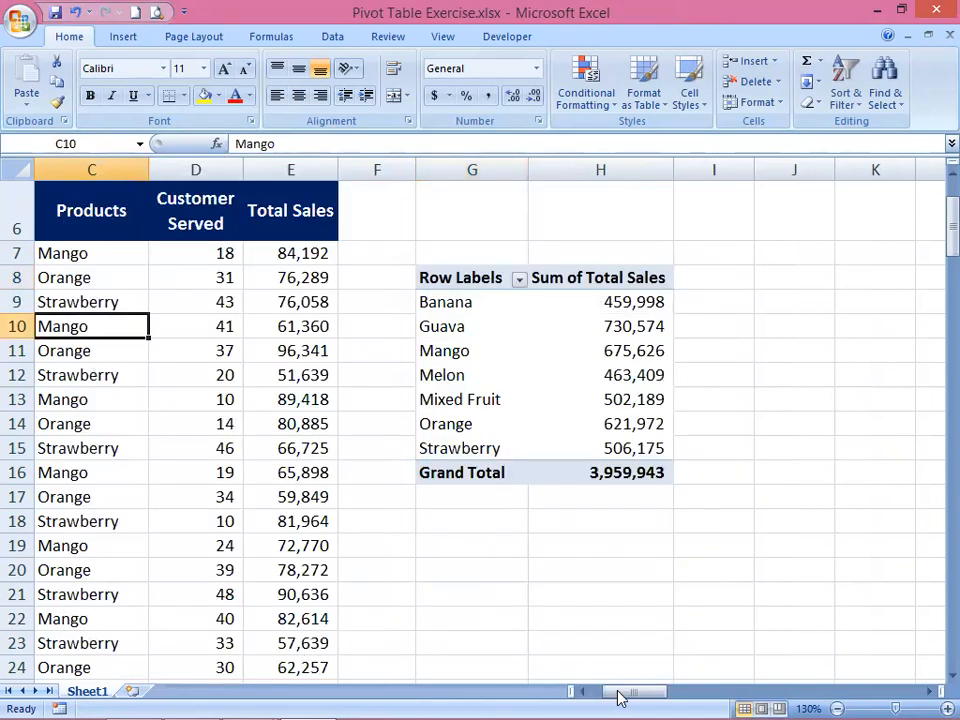
{"action": "left_click_drag", "start_coordinate": [621, 693], "coordinate": [605, 697]}
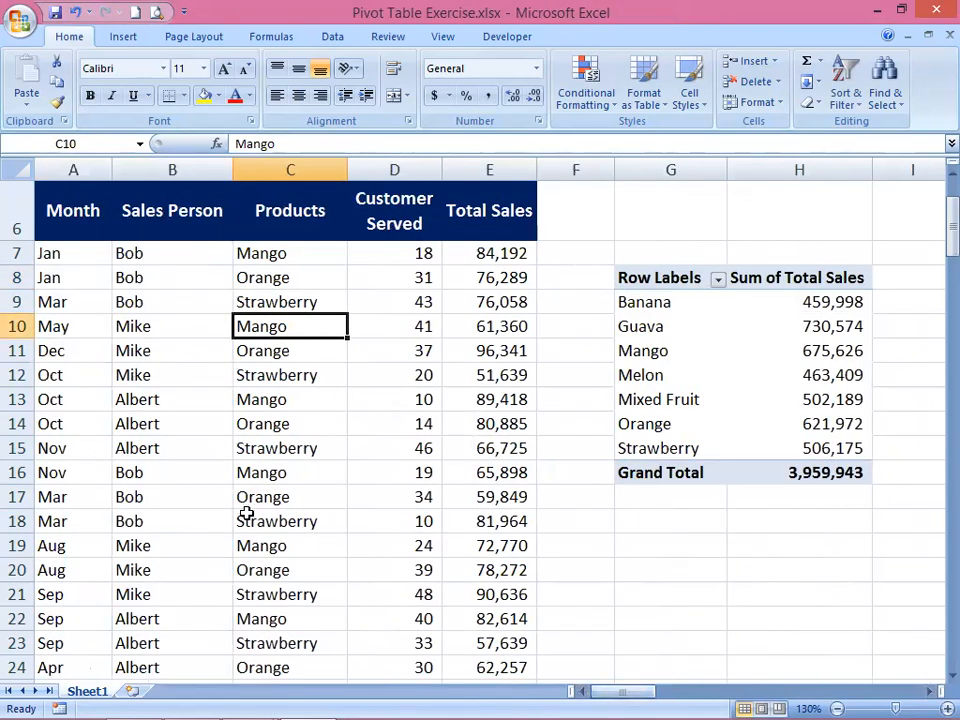
{"action": "left_click", "coordinate": [272, 374]}
{"action": "left_click", "coordinate": [274, 448]}
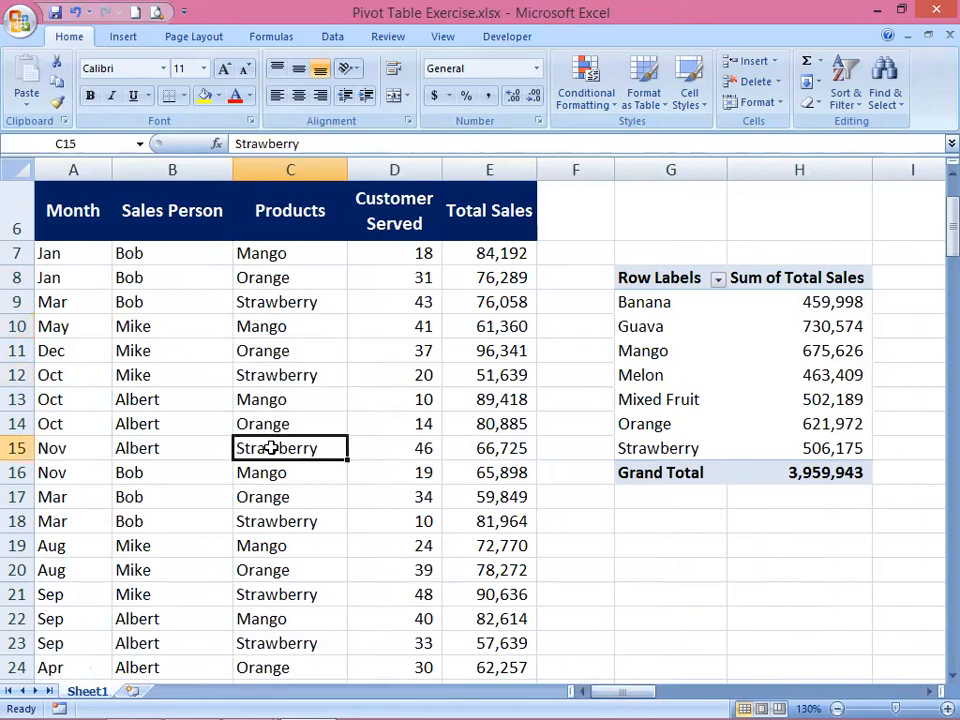
{"action": "left_click", "coordinate": [272, 521]}
{"action": "left_click", "coordinate": [264, 549]}
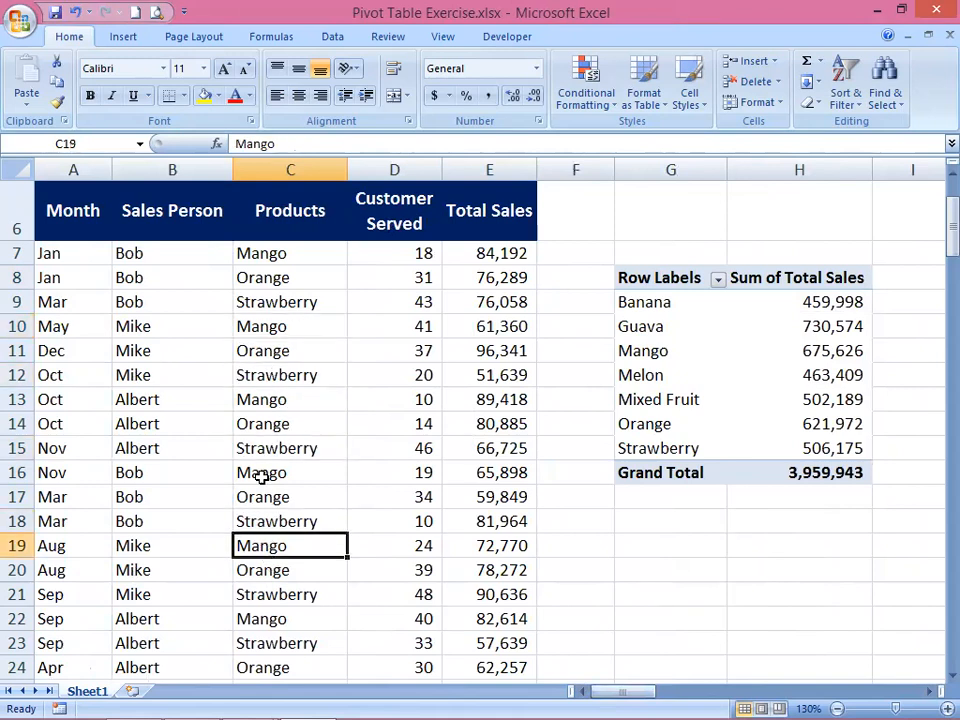
{"action": "left_click", "coordinate": [258, 476]}
{"action": "left_click", "coordinate": [268, 350]}
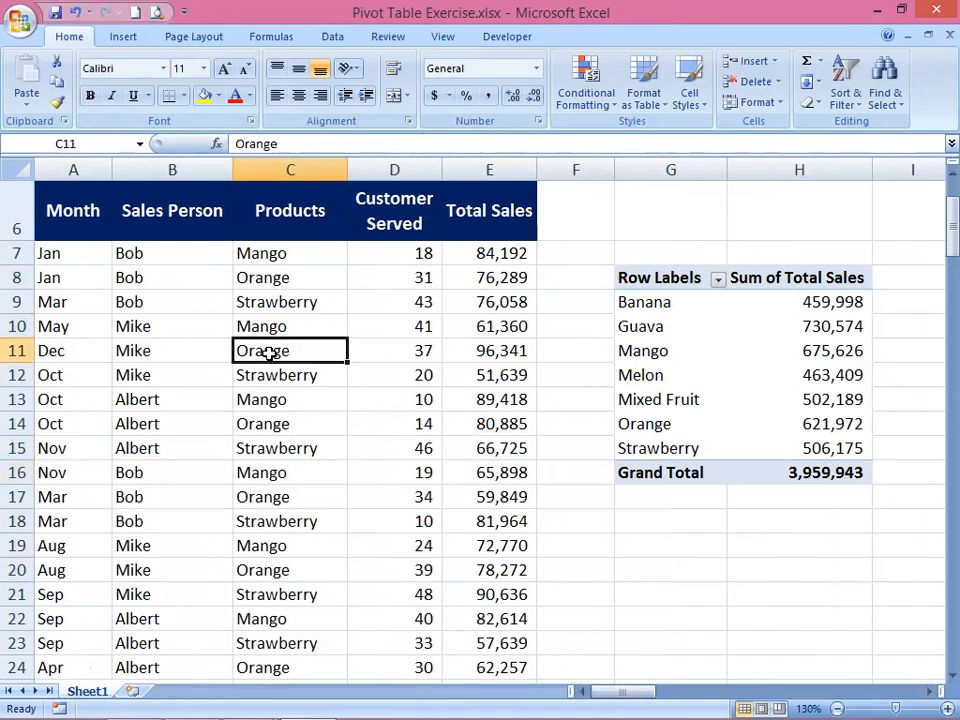
Return to the PivotTable and examine the total sales per product, comparing Orange, Mango and Banana
{"action": "left_click", "coordinate": [738, 404]}
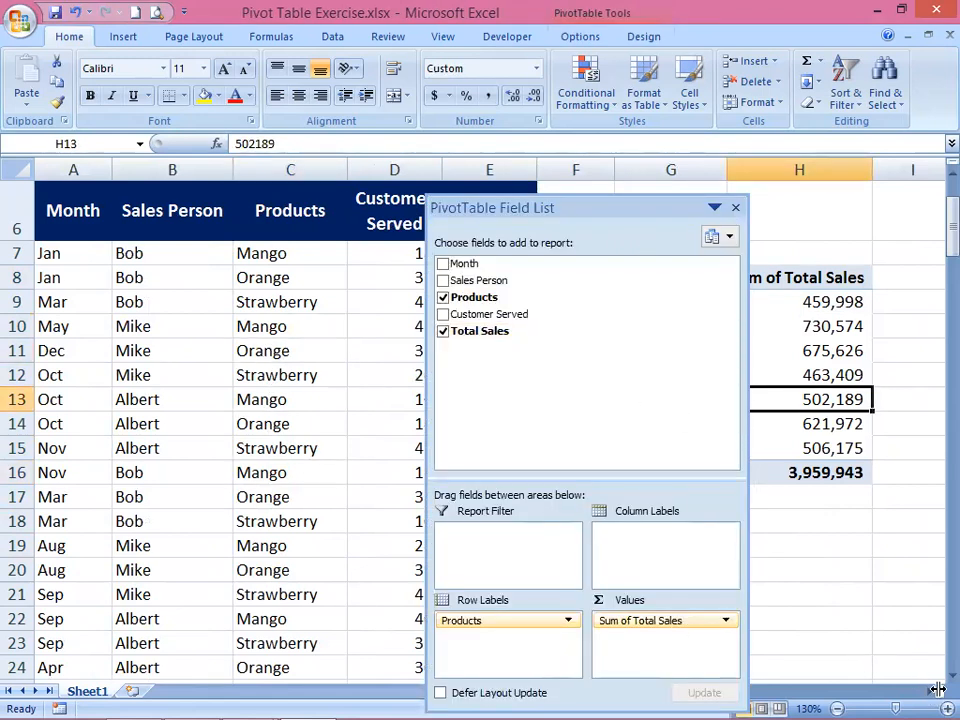
{"action": "scroll", "coordinate": [930, 693], "scroll_direction": "right", "scroll_amount": 5}
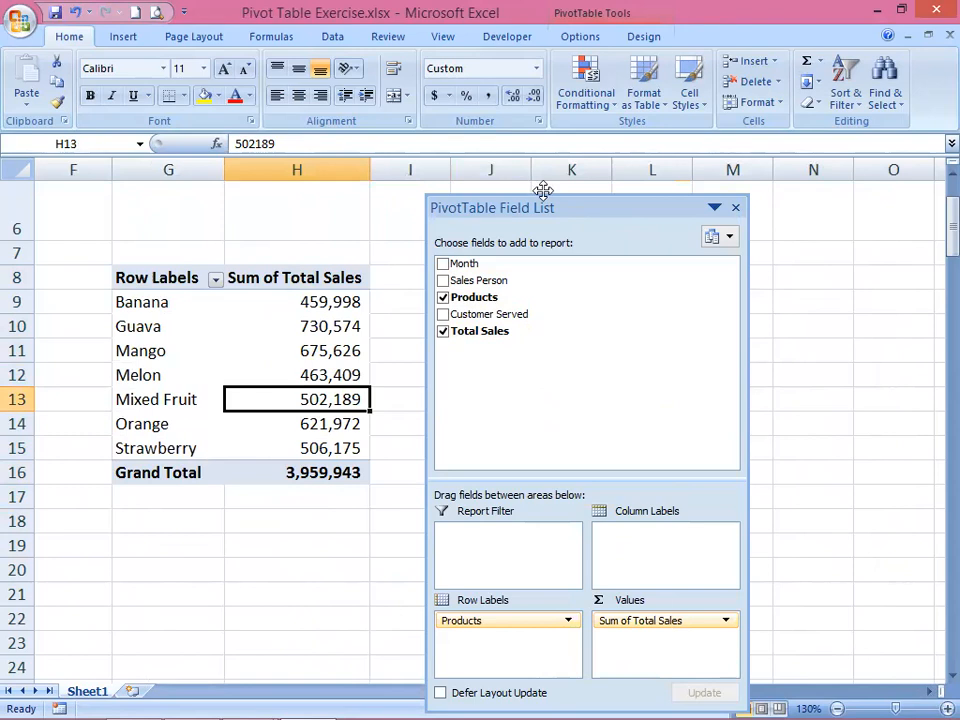
{"action": "left_click_drag", "start_coordinate": [548, 200], "coordinate": [526, 187]}
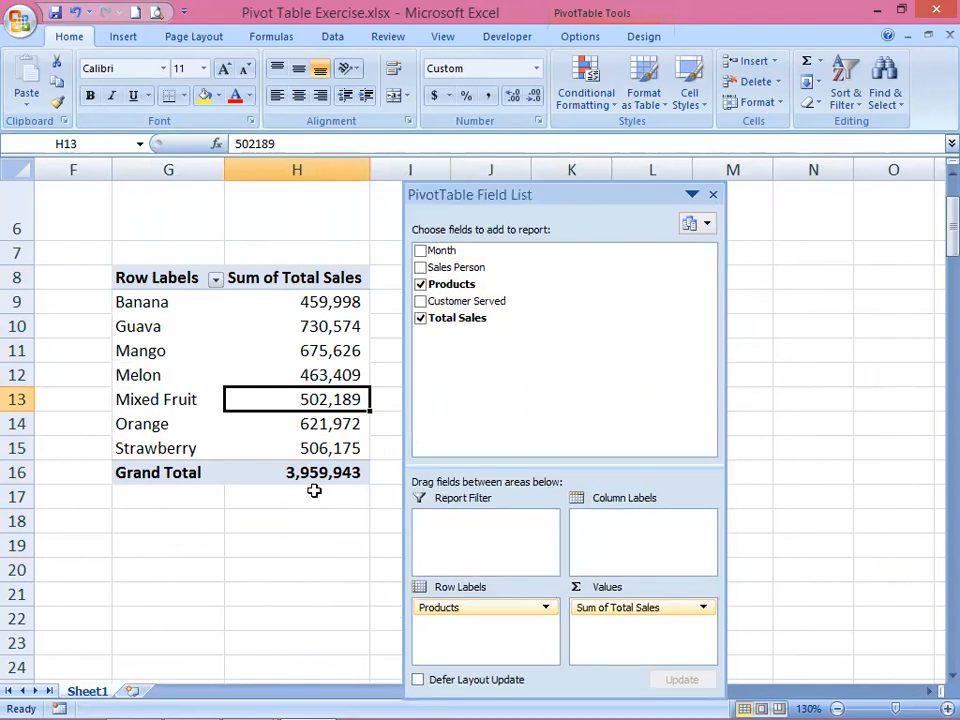
{"action": "left_click", "coordinate": [165, 423]}
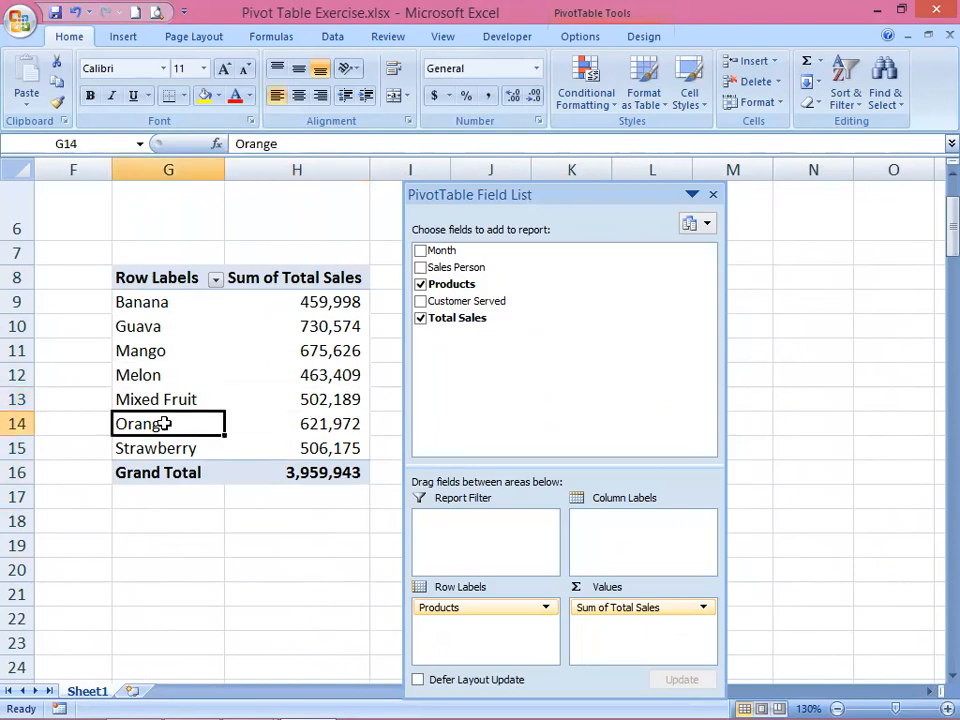
{"action": "left_click", "coordinate": [154, 355]}
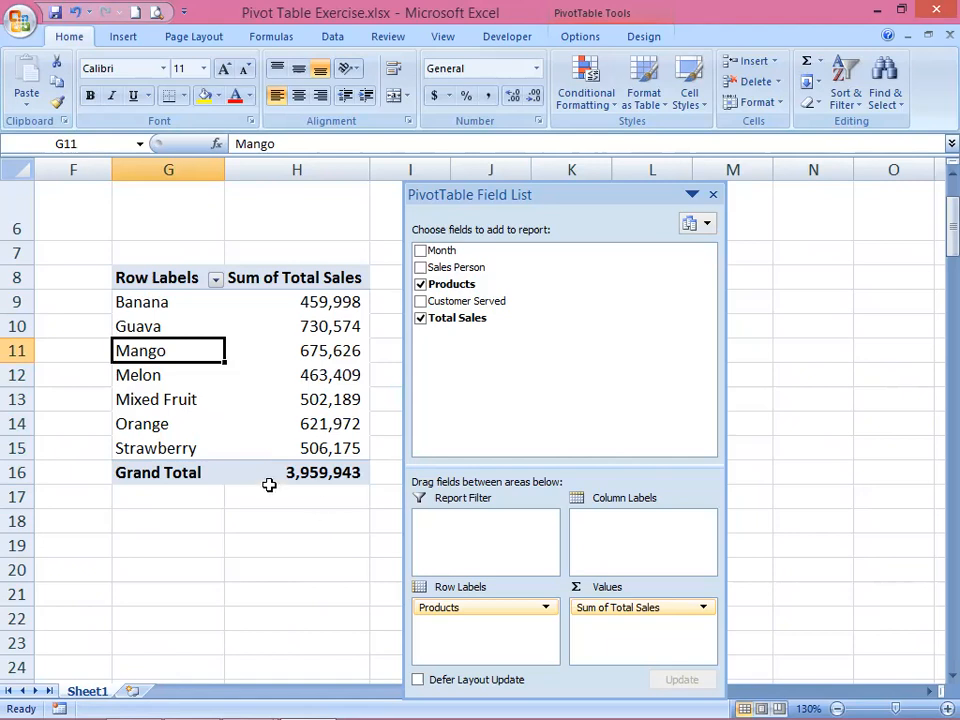
{"action": "left_click", "coordinate": [145, 421]}
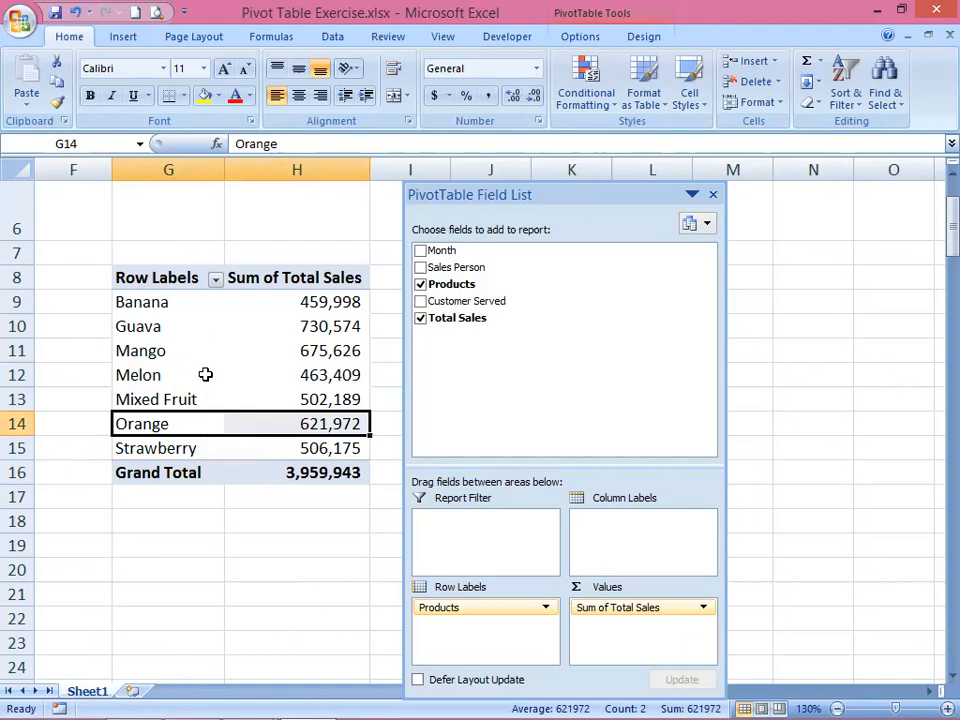
{"action": "left_click", "coordinate": [140, 303]}
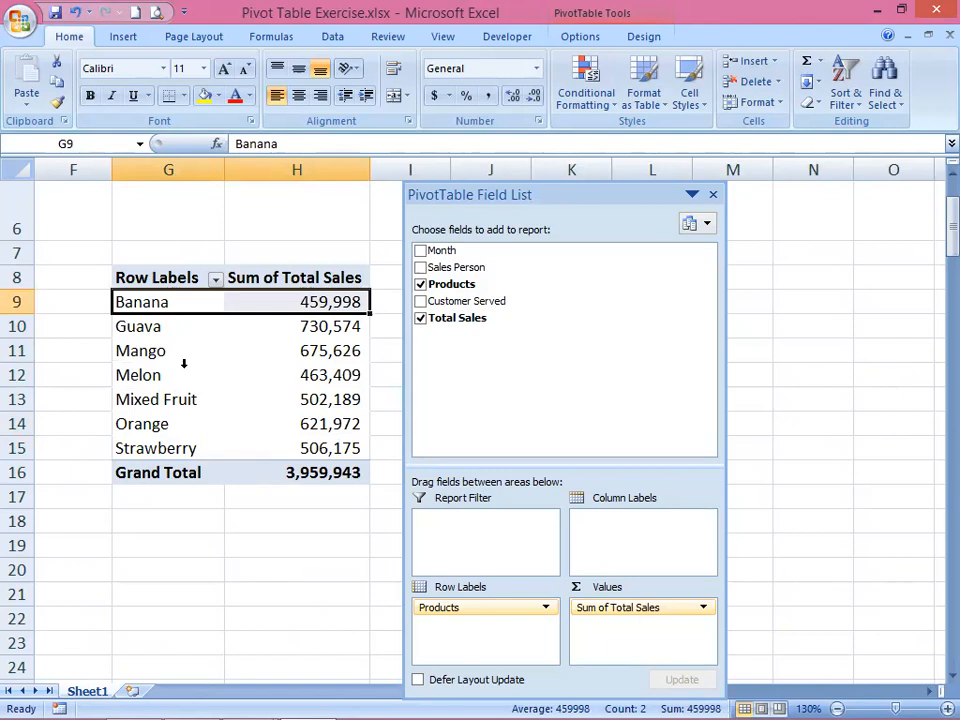
Summarize Total Sales per product by Average and compare the averages of Guava, Mixed Fruit and Mango
{"action": "left_click", "coordinate": [706, 610]}
{"action": "left_click", "coordinate": [652, 584]}
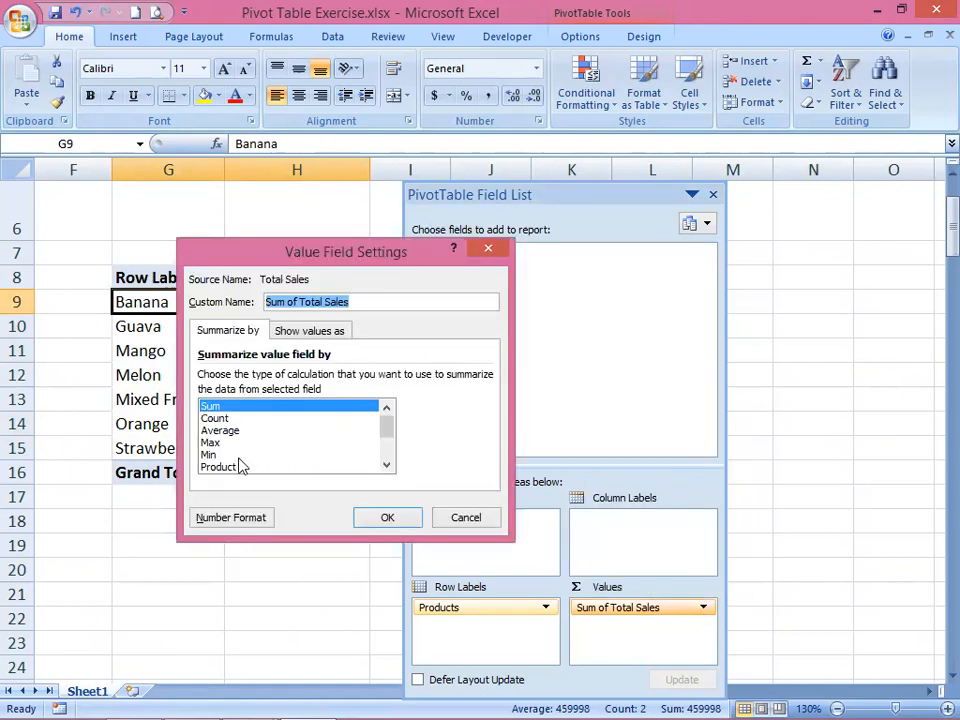
{"action": "left_click", "coordinate": [225, 430]}
{"action": "left_click", "coordinate": [390, 517]}
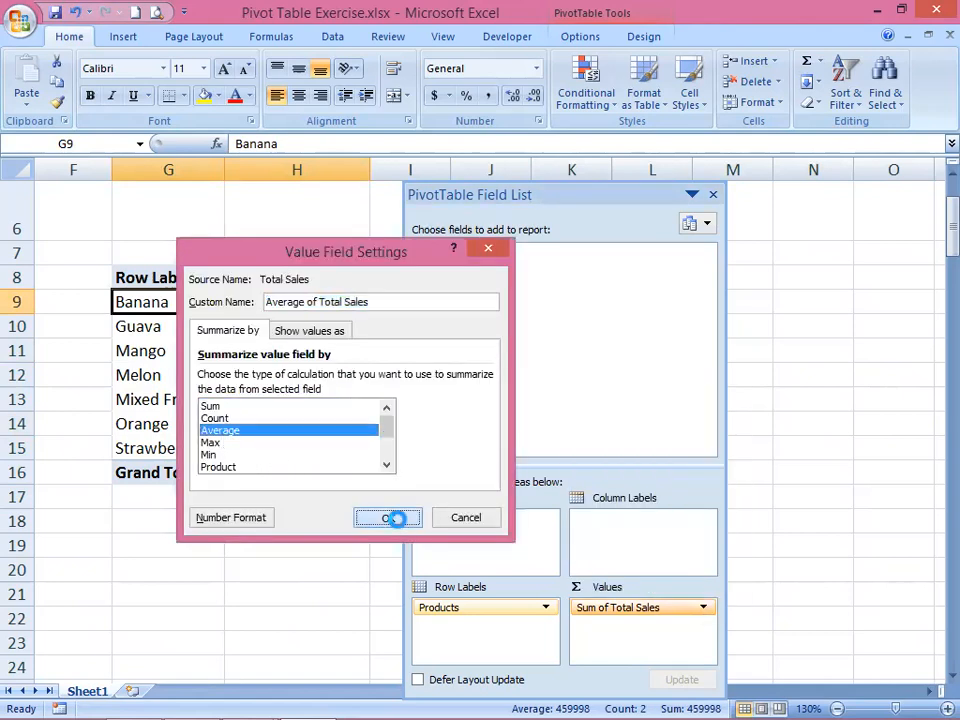
{"action": "left_click", "coordinate": [172, 329]}
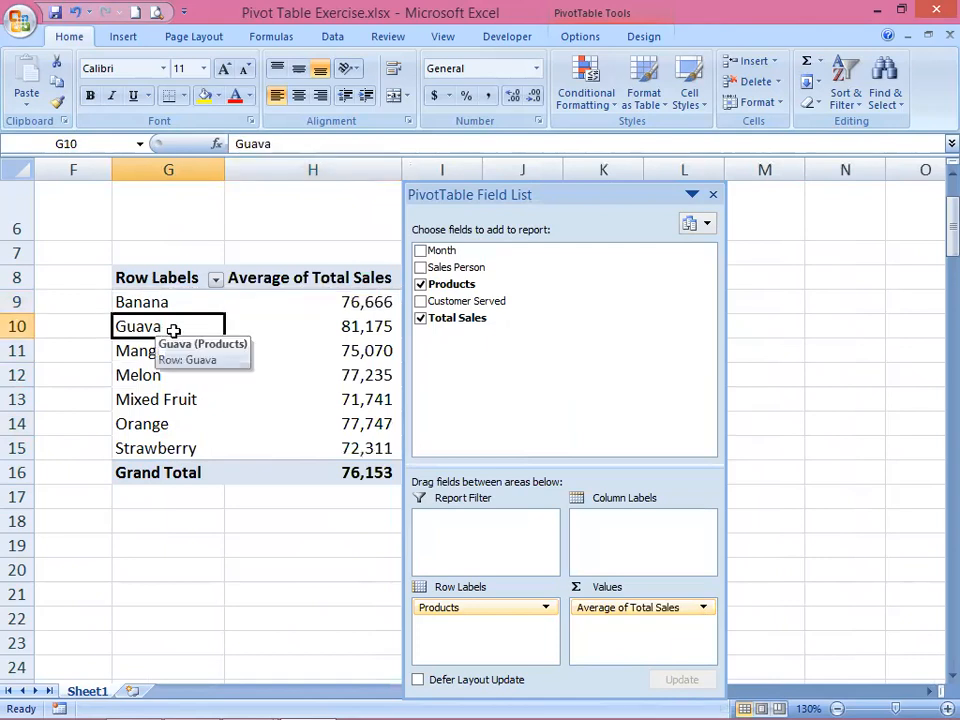
{"action": "left_click", "coordinate": [352, 327]}
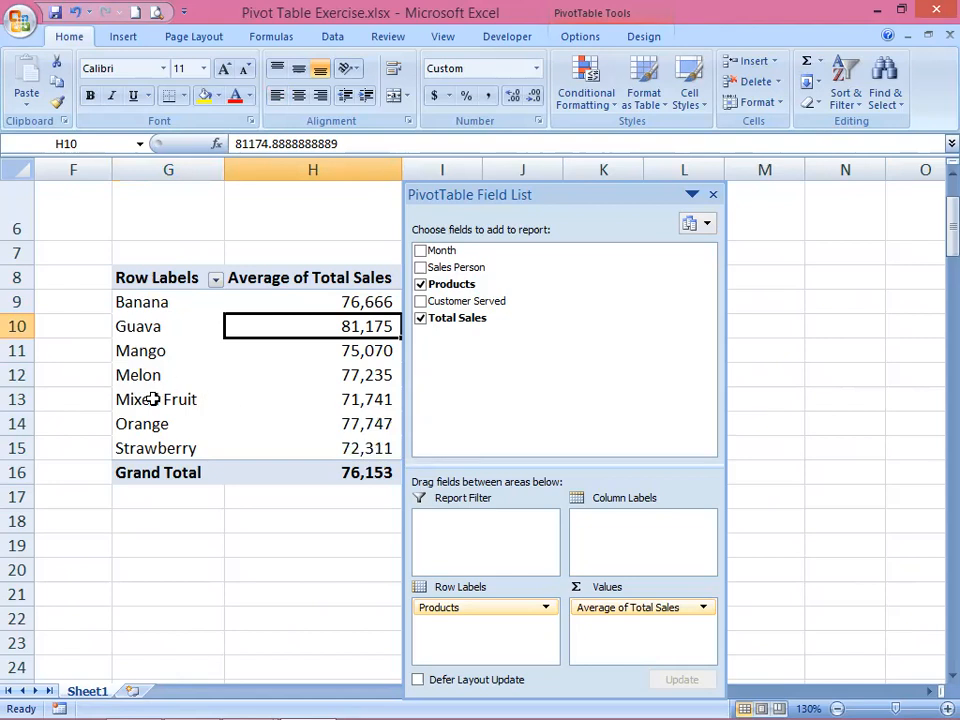
{"action": "left_click_drag", "start_coordinate": [151, 399], "coordinate": [328, 398]}
{"action": "left_click", "coordinate": [156, 350]}
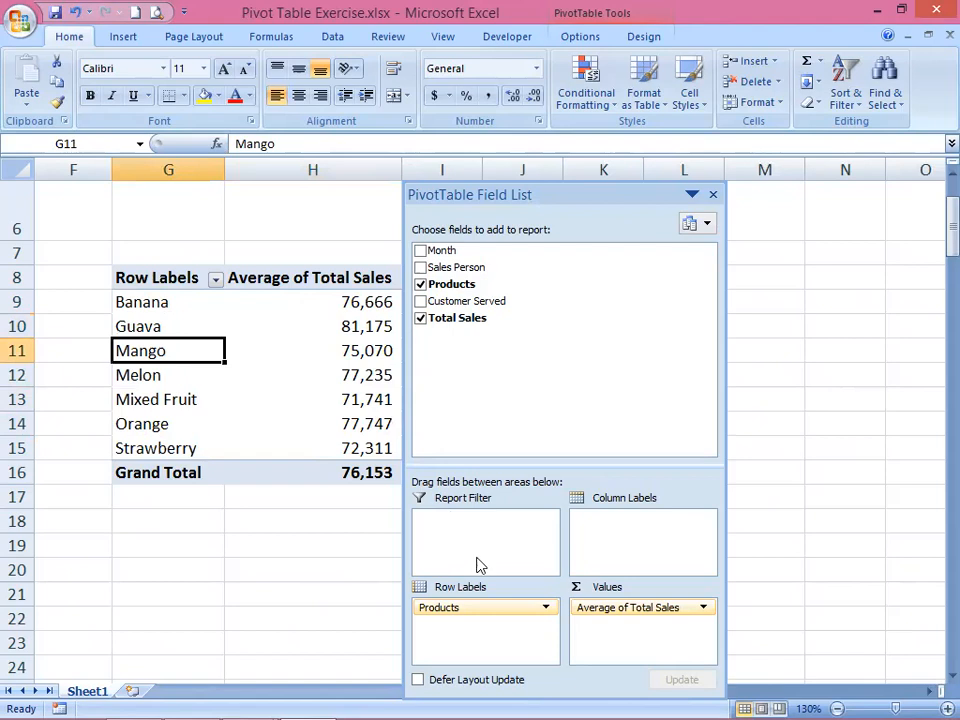
Summarize Total Sales per product by Count and compare the number of sales for Mango, Guava and Melon
{"action": "left_click", "coordinate": [706, 609]}
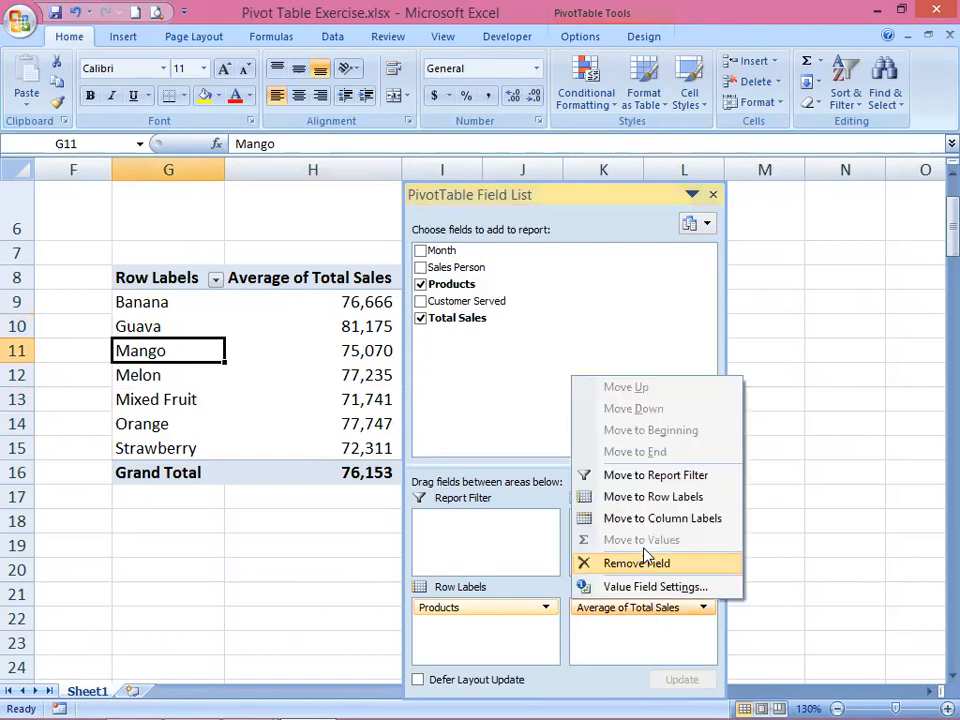
{"action": "left_click", "coordinate": [641, 590]}
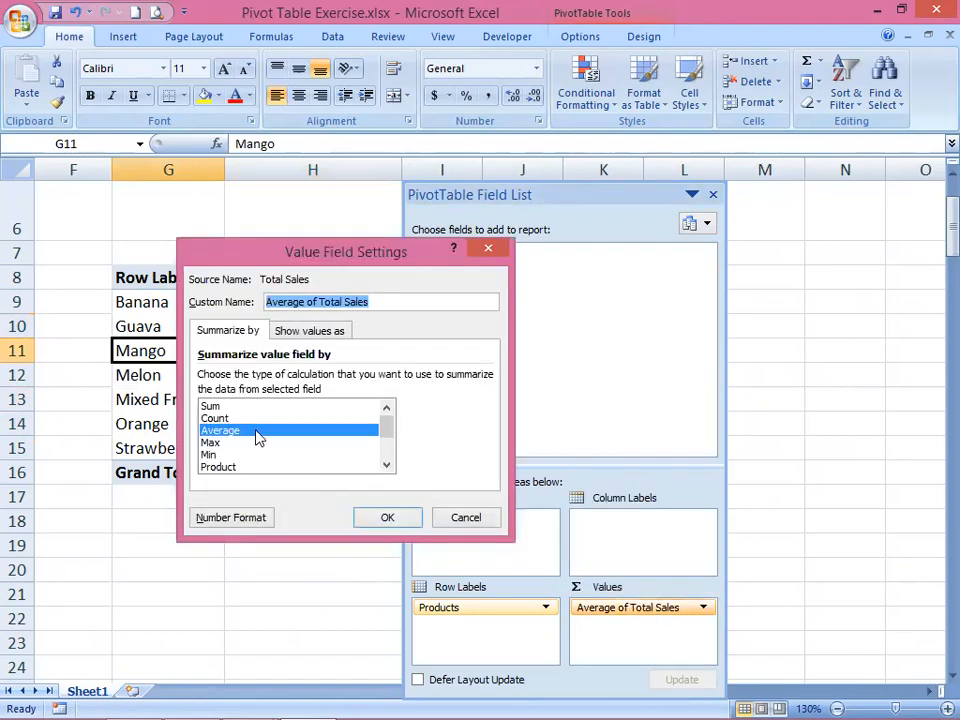
{"action": "left_click", "coordinate": [245, 418]}
{"action": "left_click", "coordinate": [385, 517]}
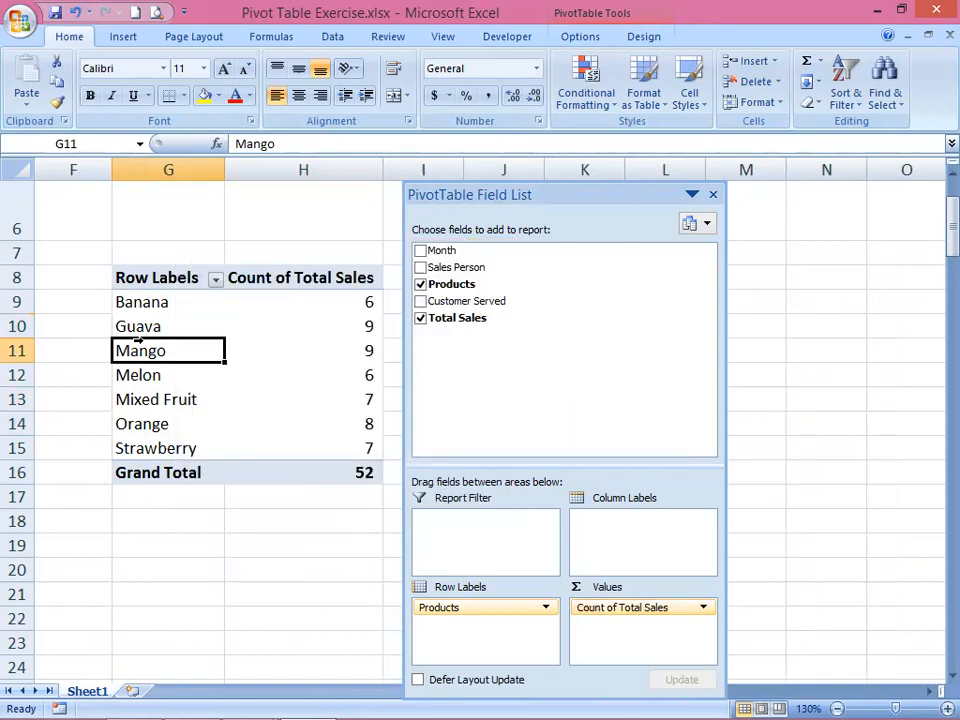
{"action": "left_click_drag", "start_coordinate": [137, 347], "coordinate": [228, 345]}
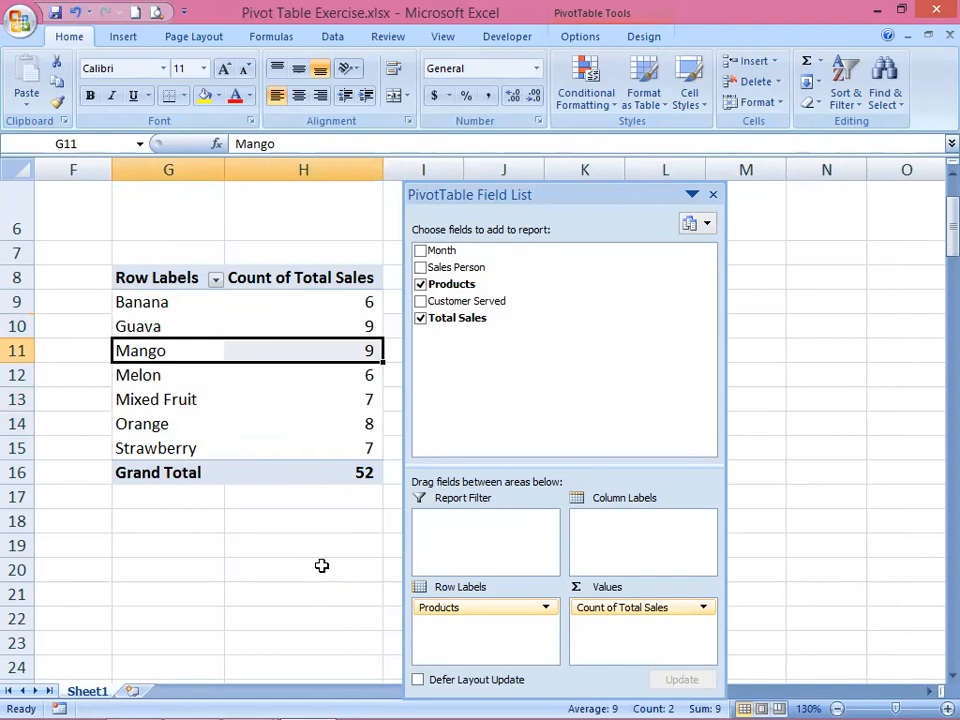
{"action": "left_click", "coordinate": [137, 326]}
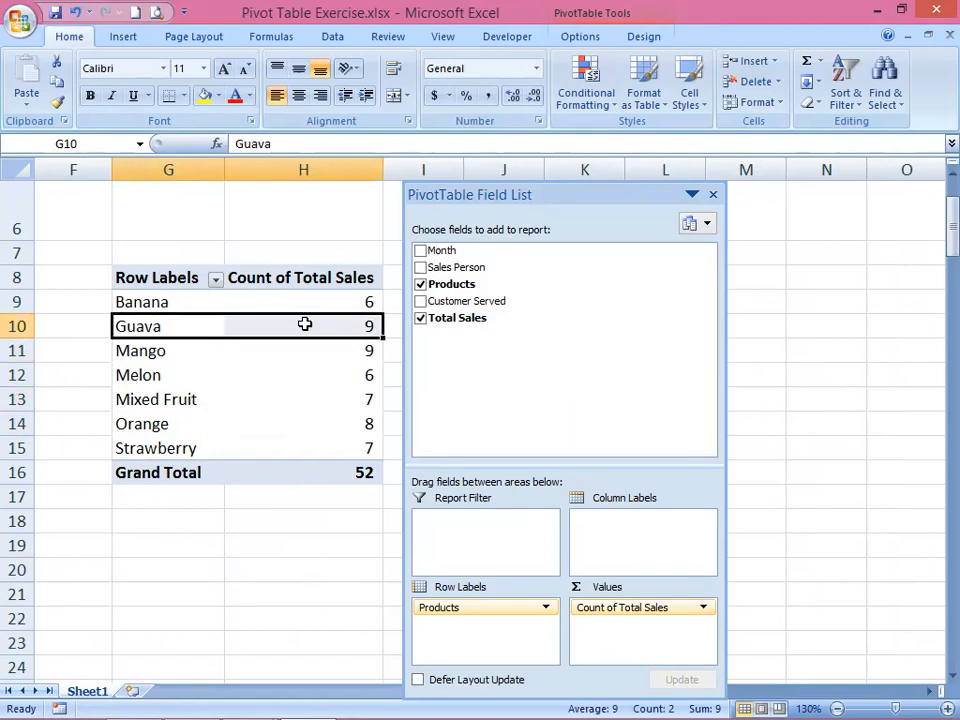
{"action": "left_click", "coordinate": [140, 375]}
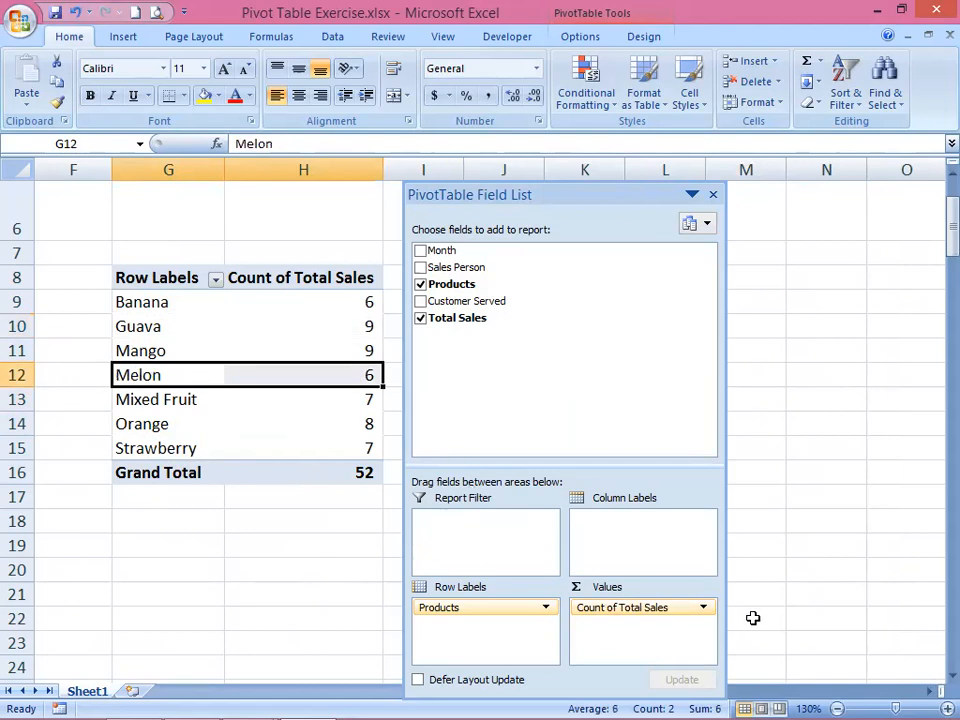
Set the Total Sales value field of the product summary back to Sum
{"action": "left_click", "coordinate": [705, 612]}
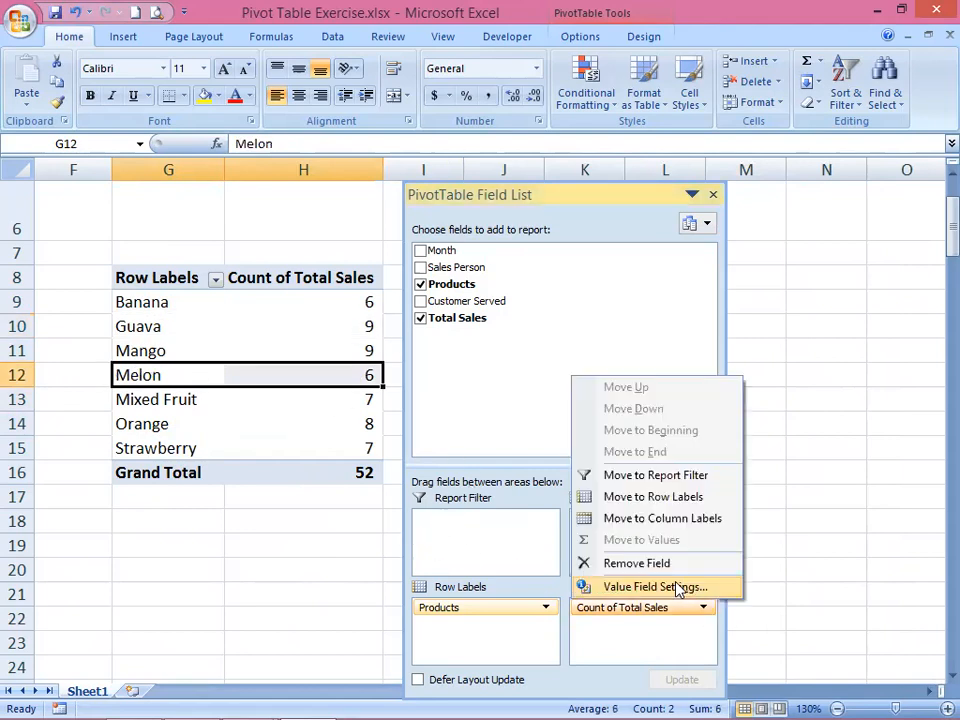
{"action": "left_click", "coordinate": [678, 588]}
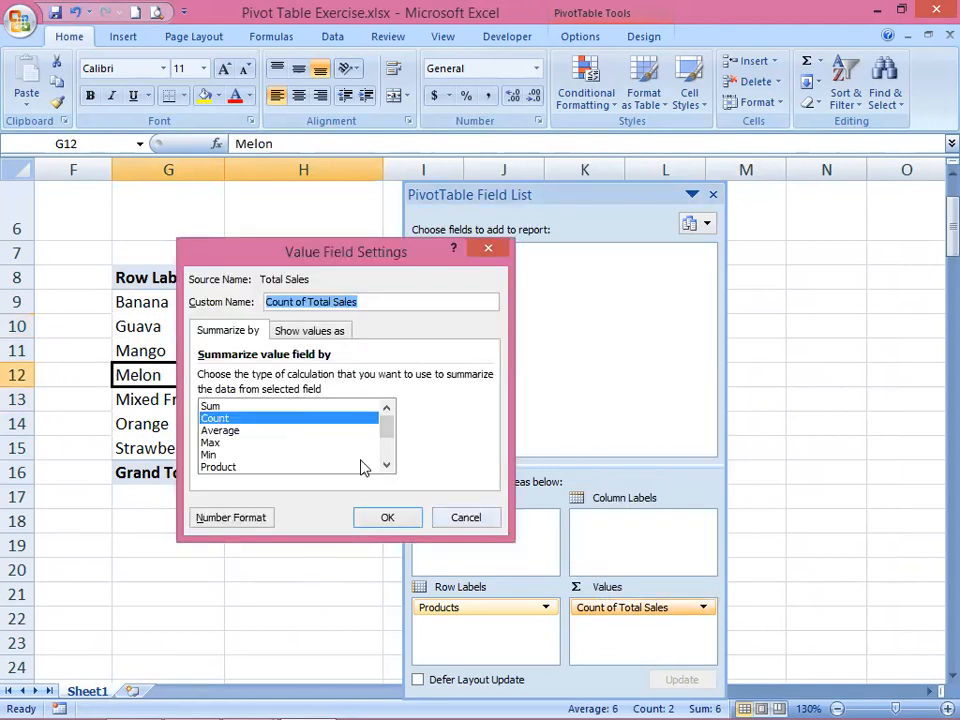
{"action": "left_click", "coordinate": [250, 406]}
{"action": "left_click", "coordinate": [387, 517]}
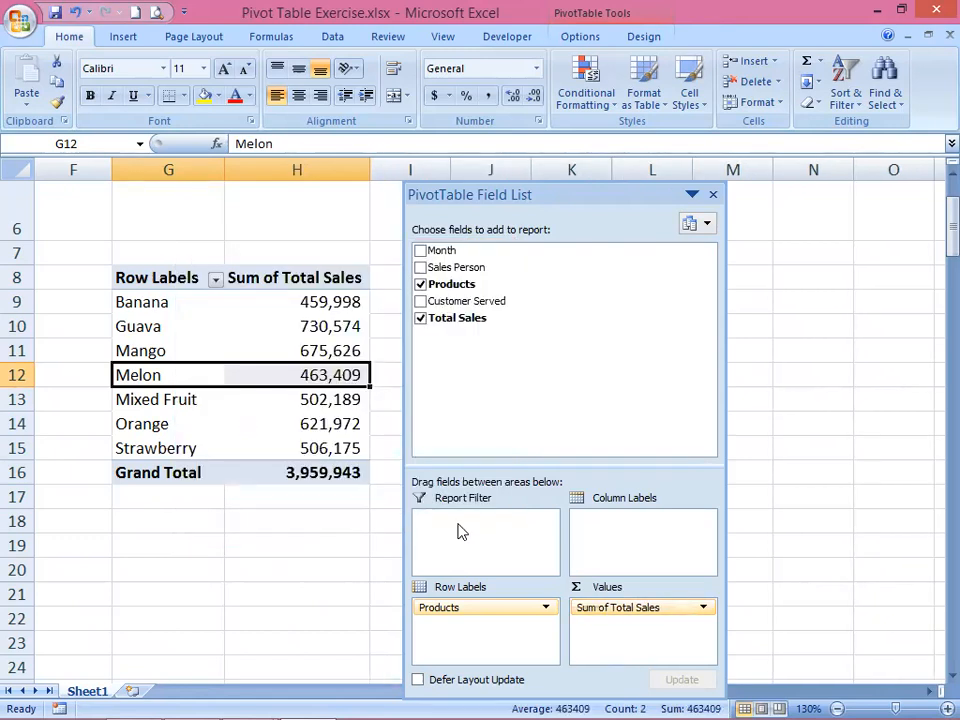
Replace the Products field with Customer Served in the PivotTable's row labels
{"action": "left_click", "coordinate": [421, 285]}
{"action": "left_click_drag", "start_coordinate": [452, 298], "coordinate": [468, 621]}
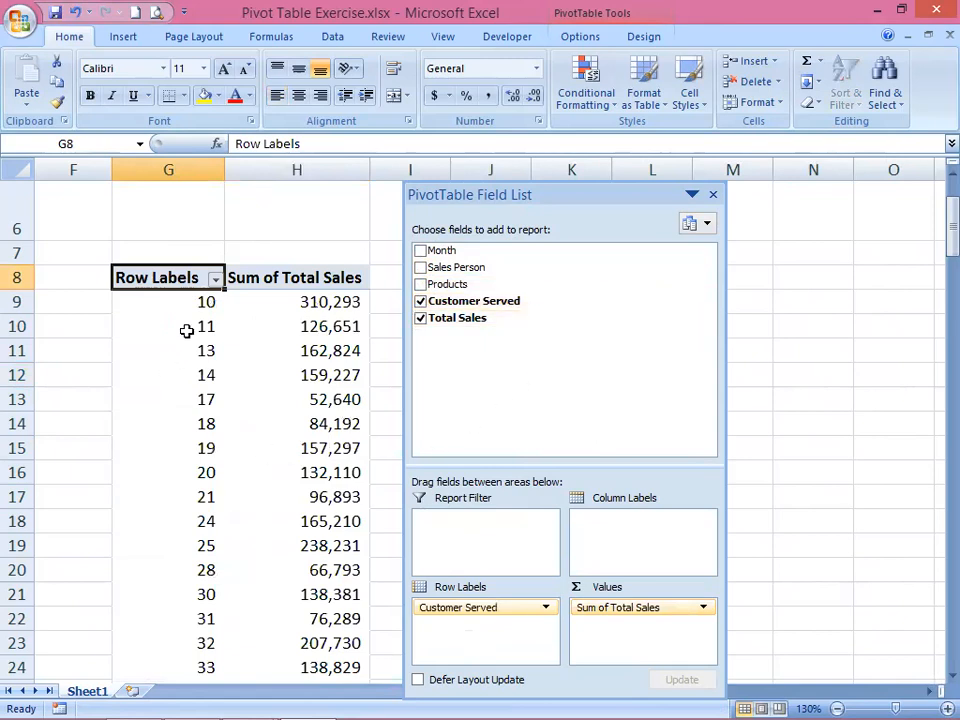
Compare the summed Total Sales for the Customer Served values 10, 13 and 17 in the PivotTable
{"action": "left_click", "coordinate": [186, 330]}
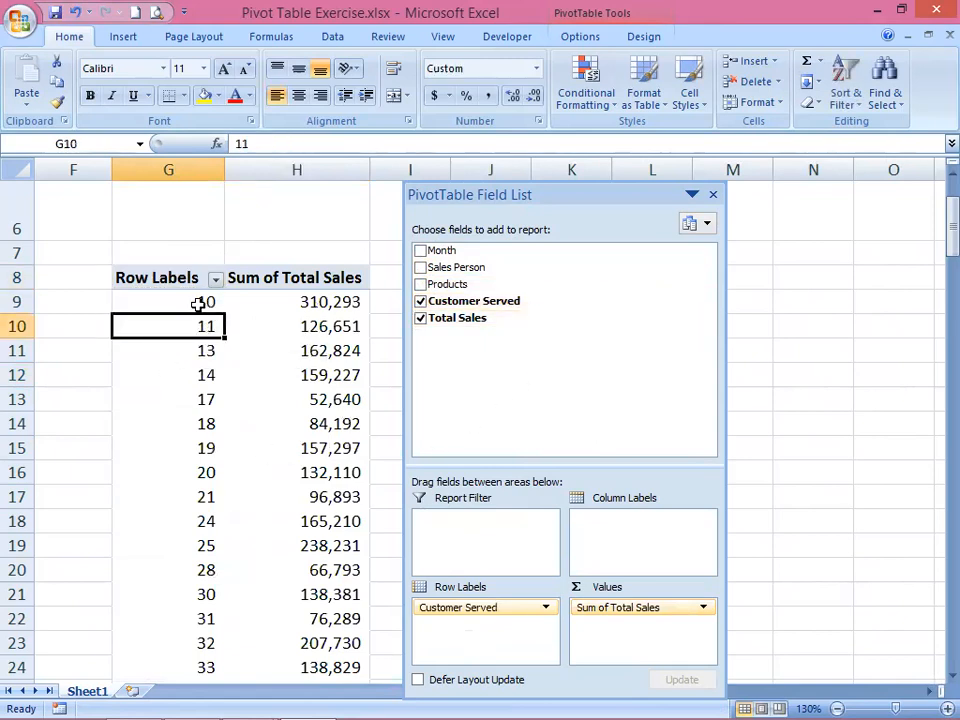
{"action": "left_click", "coordinate": [198, 303]}
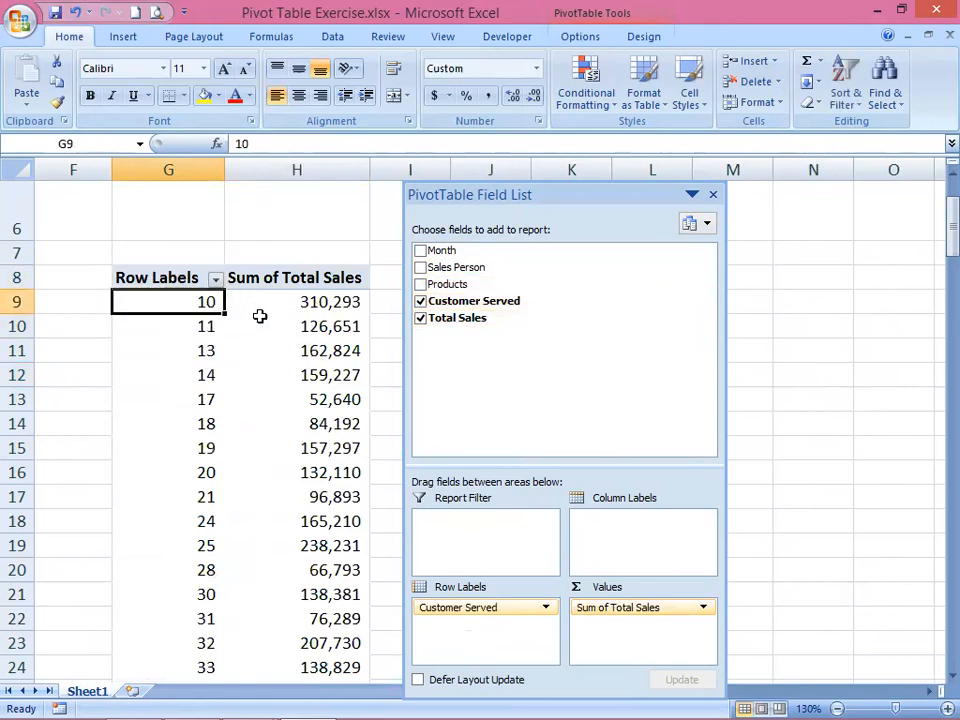
{"action": "left_click", "coordinate": [313, 302]}
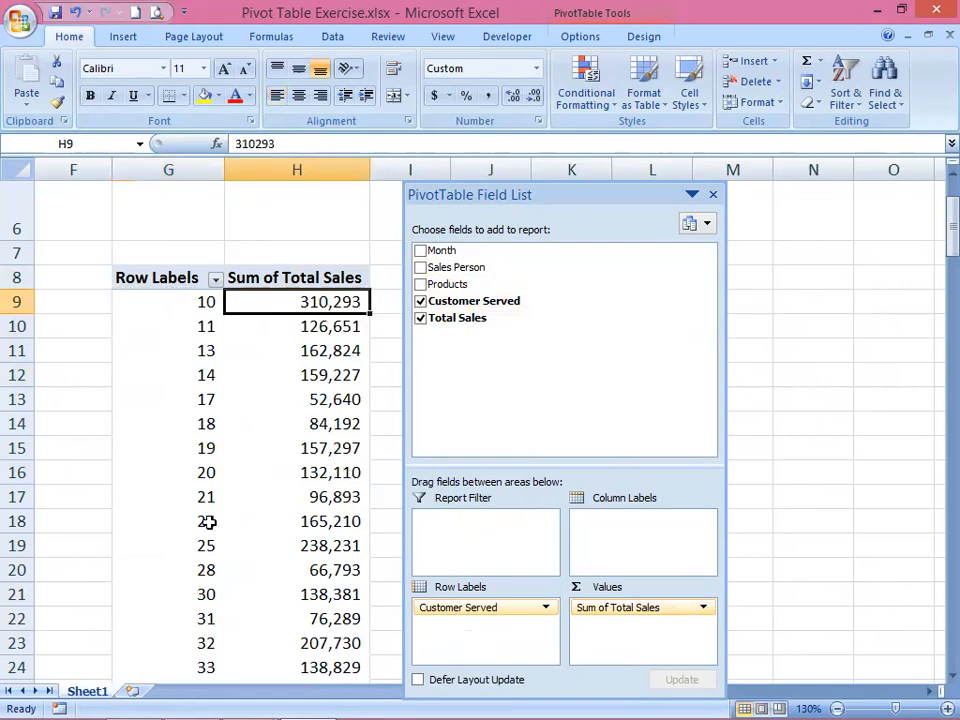
{"action": "left_click", "coordinate": [177, 351]}
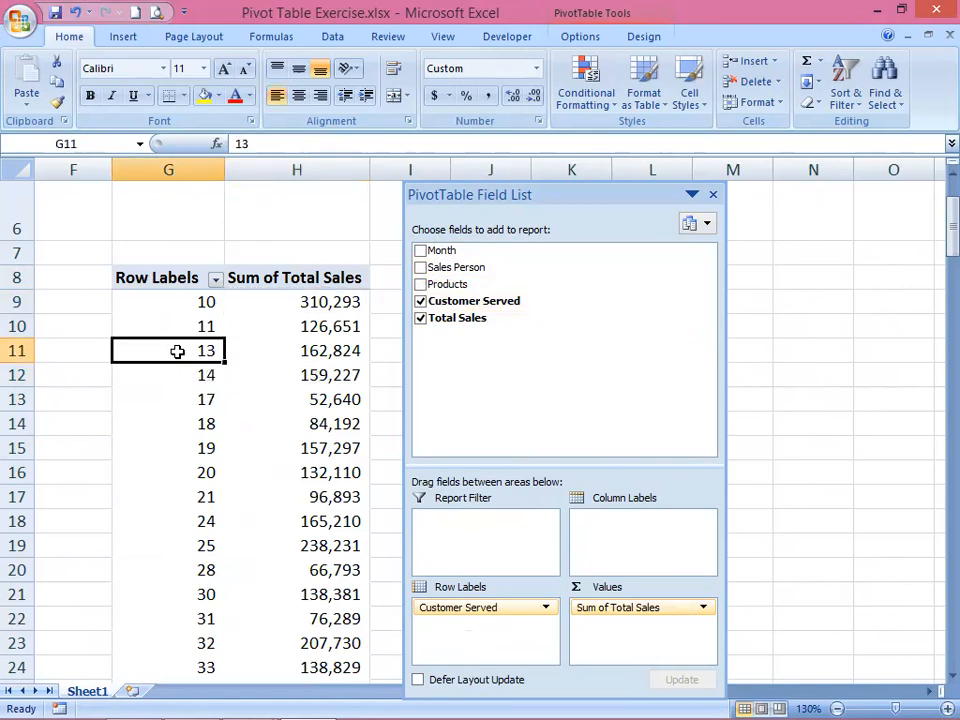
{"action": "mouse_move", "coordinate": [318, 374]}
{"action": "left_click", "coordinate": [190, 305]}
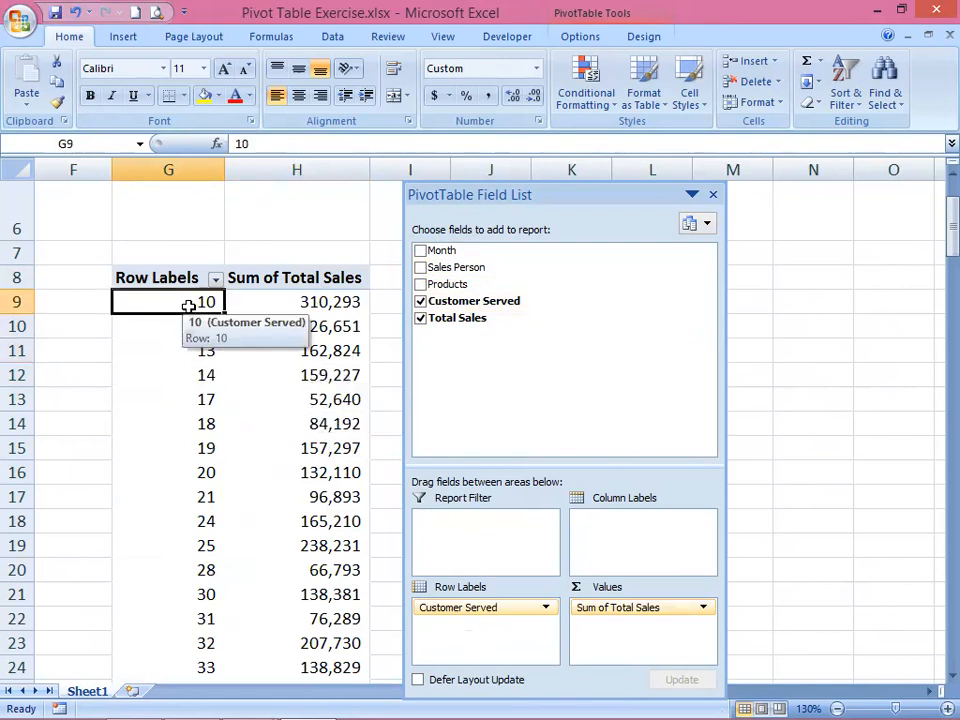
{"action": "left_click", "coordinate": [306, 301]}
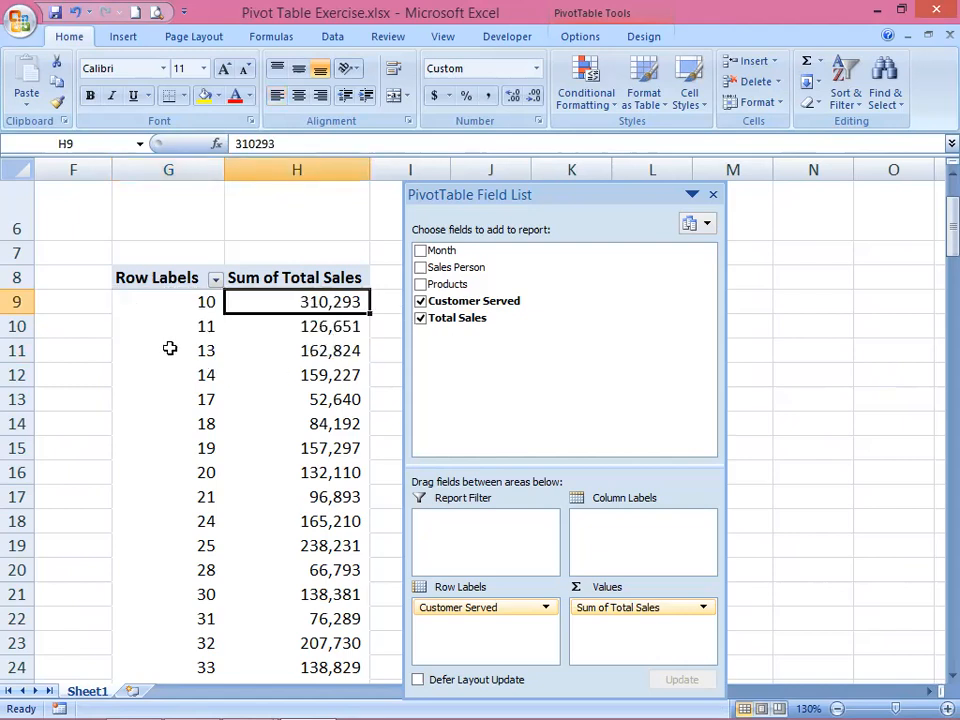
{"action": "left_click", "coordinate": [190, 400]}
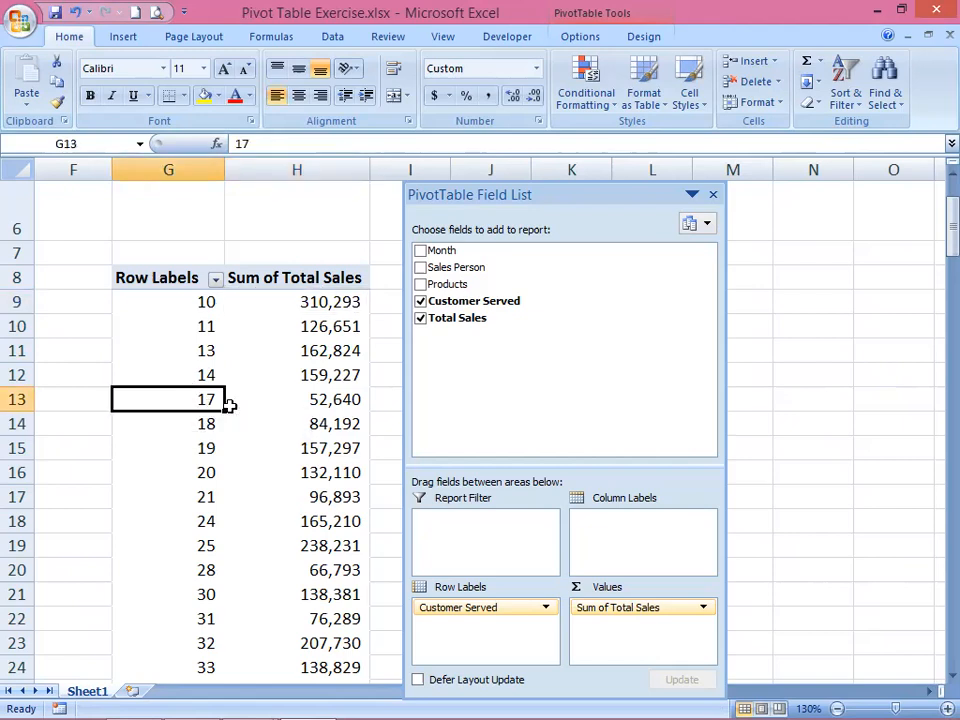
{"action": "left_click", "coordinate": [204, 300]}
{"action": "left_click", "coordinate": [195, 388]}
{"action": "left_click", "coordinate": [197, 399]}
{"action": "left_click", "coordinate": [334, 398]}
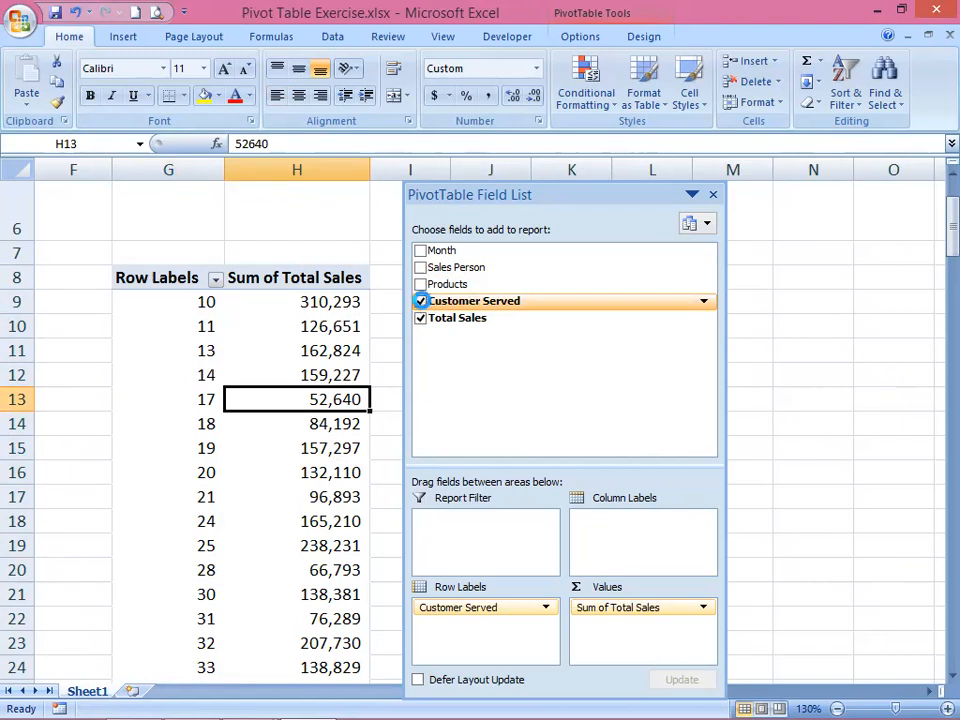
Replace the Customer Served field with Month in the PivotTable's row labels
{"action": "left_click", "coordinate": [420, 301]}
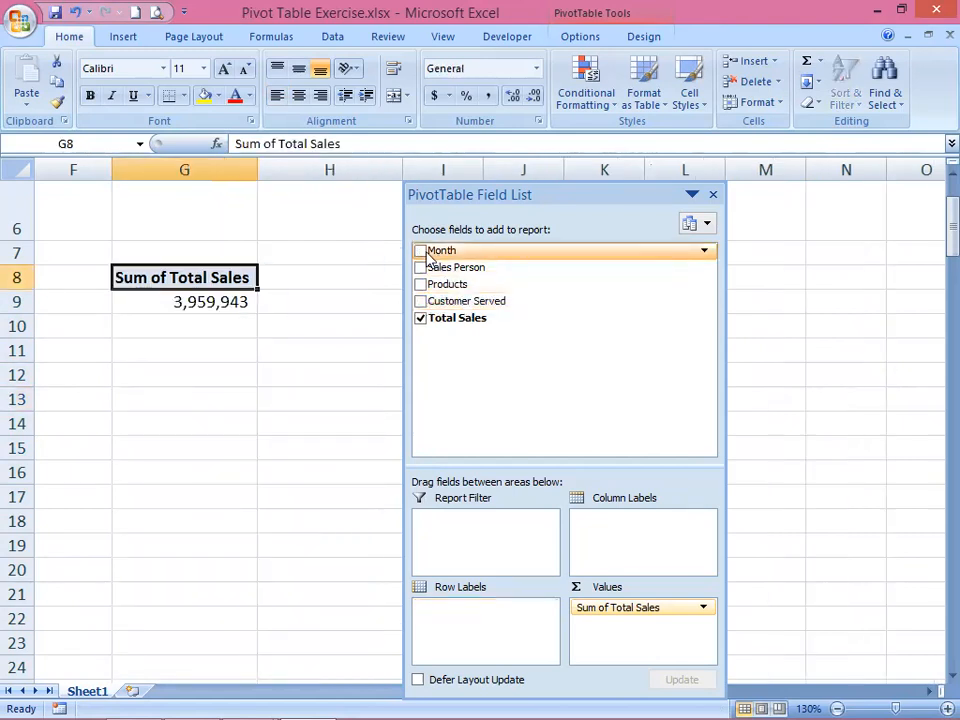
{"action": "left_click_drag", "start_coordinate": [430, 256], "coordinate": [436, 628]}
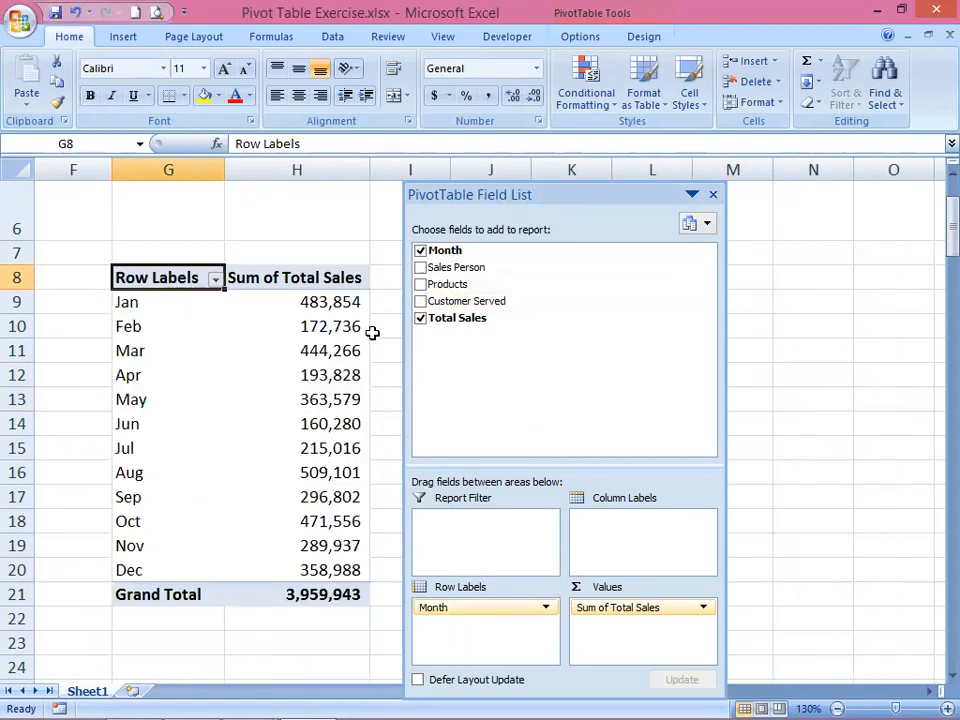
{"action": "left_click", "coordinate": [300, 326]}
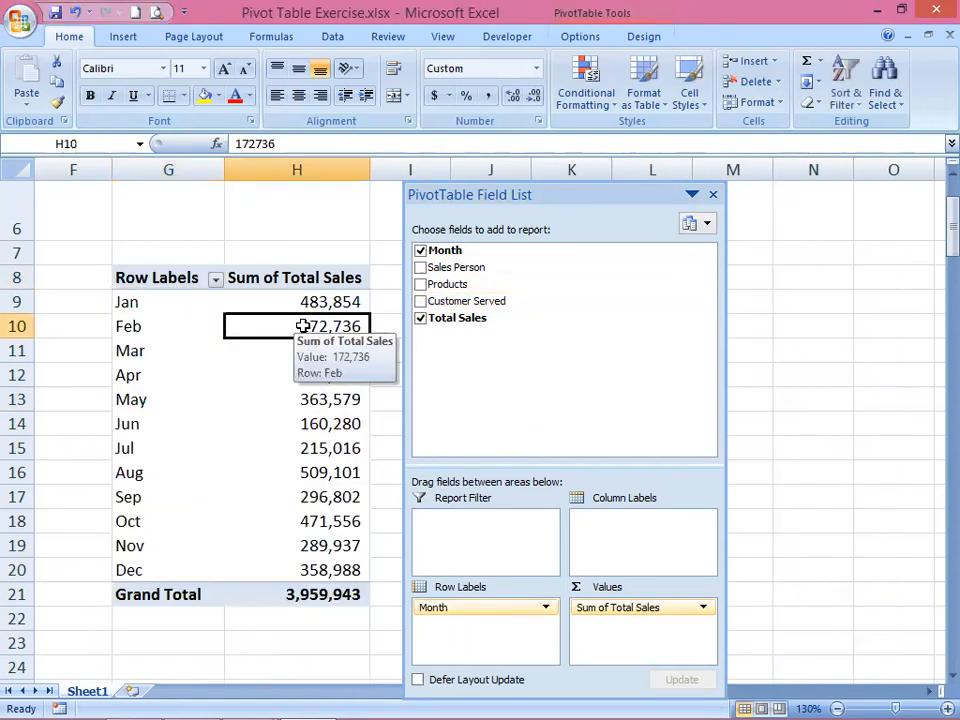
{"action": "mouse_move", "coordinate": [344, 364]}
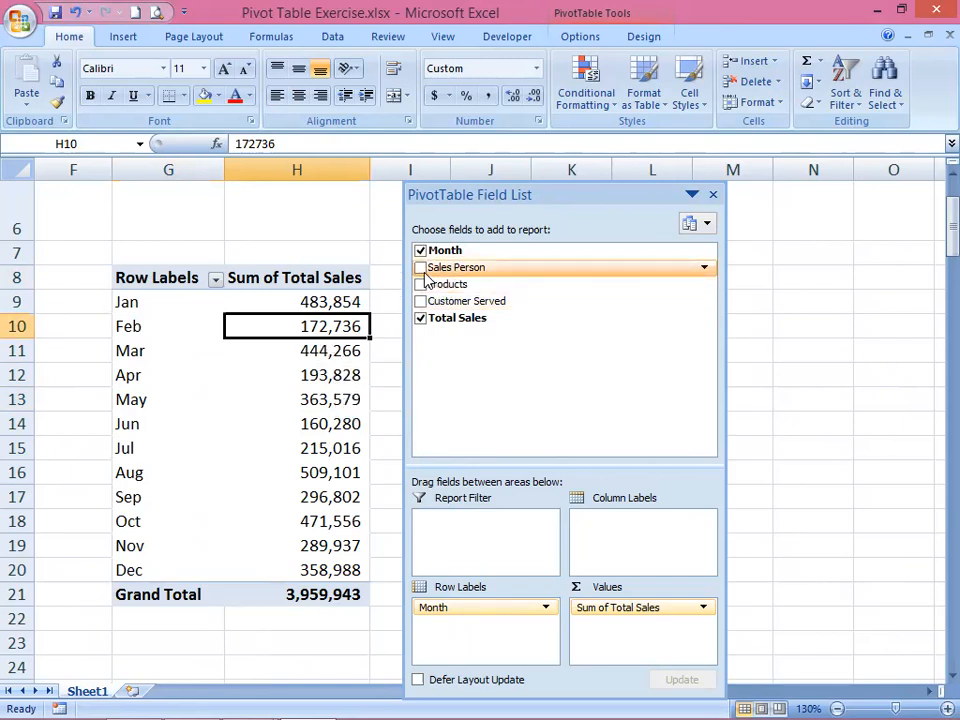
Add Sales Person to the PivotTable's column labels and move the PivotTable Field List clear of the summary
{"action": "left_click_drag", "start_coordinate": [420, 268], "coordinate": [622, 541]}
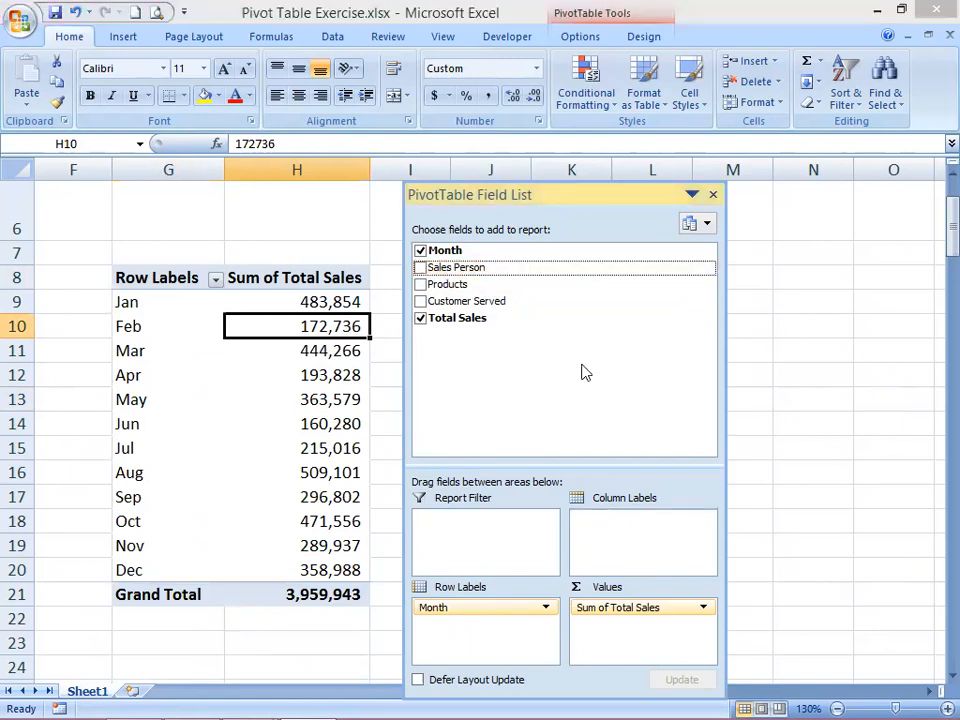
{"action": "left_click_drag", "start_coordinate": [0, 149], "coordinate": [268, 218]}
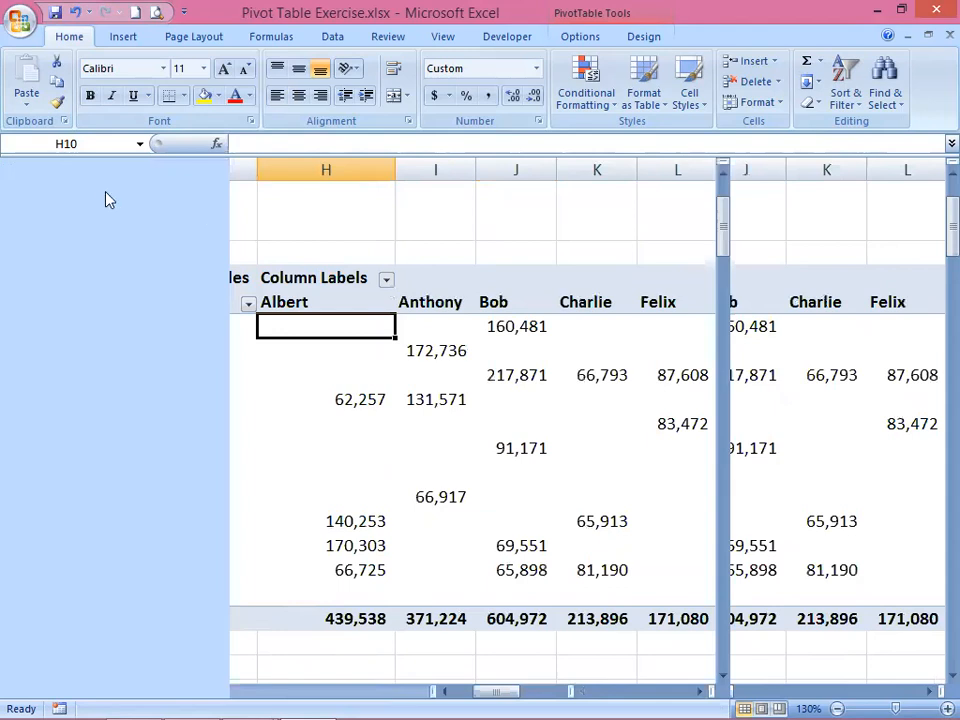
{"action": "left_click_drag", "start_coordinate": [168, 220], "coordinate": [165, 216]}
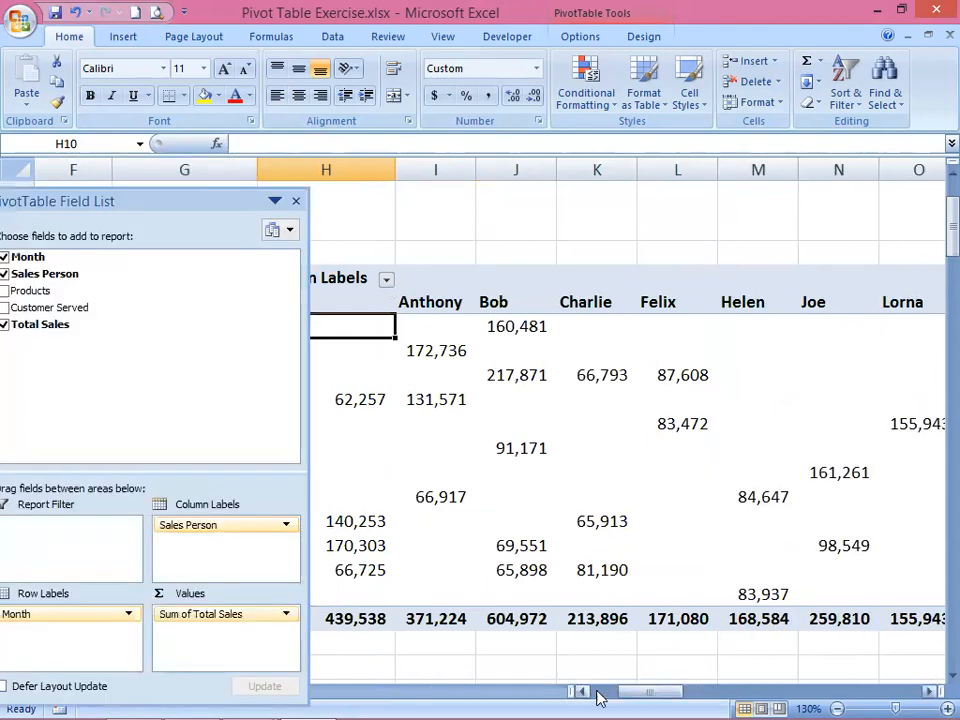
{"action": "left_click", "coordinate": [586, 692]}
{"action": "left_click", "coordinate": [585, 692]}
{"action": "left_click", "coordinate": [585, 692]}
{"action": "left_click", "coordinate": [585, 692]}
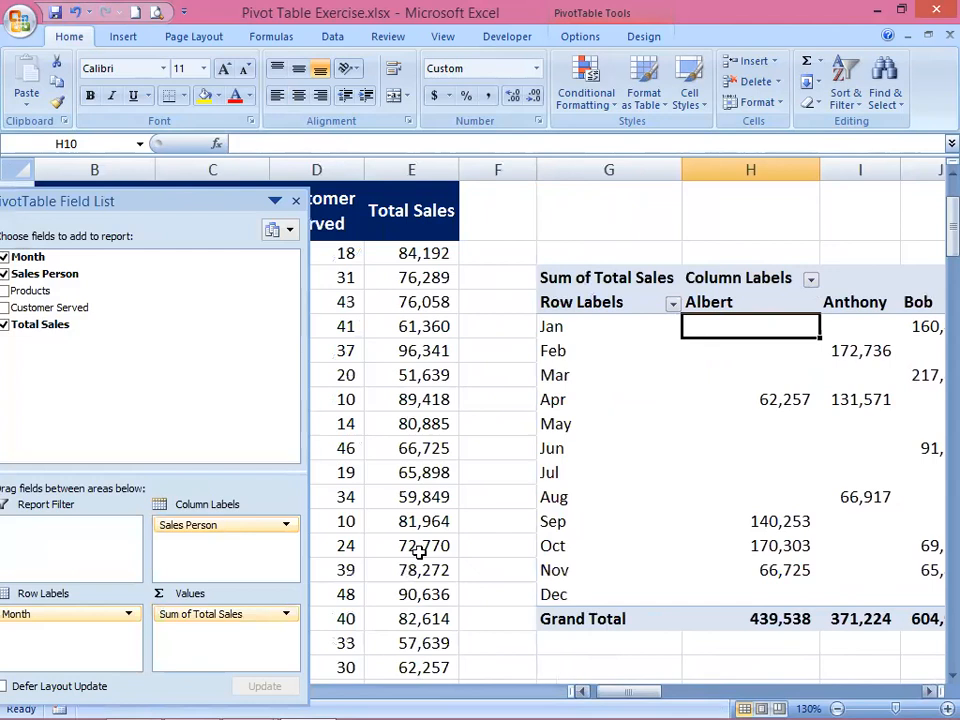
{"action": "left_click_drag", "start_coordinate": [193, 211], "coordinate": [410, 212]}
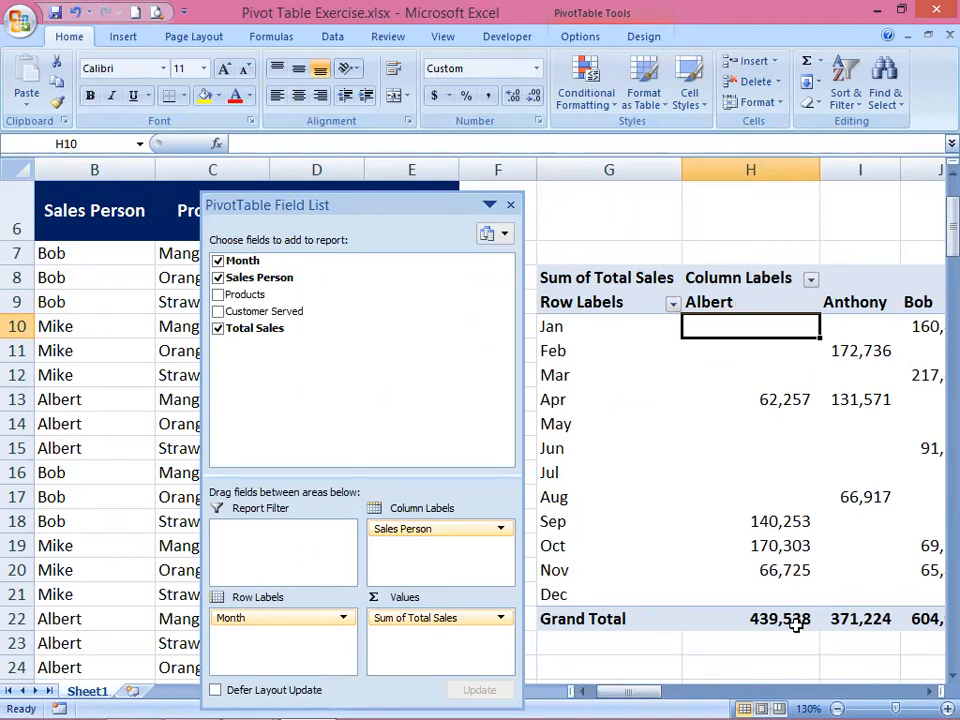
Examine the sales person column headings across the monthly summary, through to the Grand Total column
{"action": "left_click", "coordinate": [724, 291]}
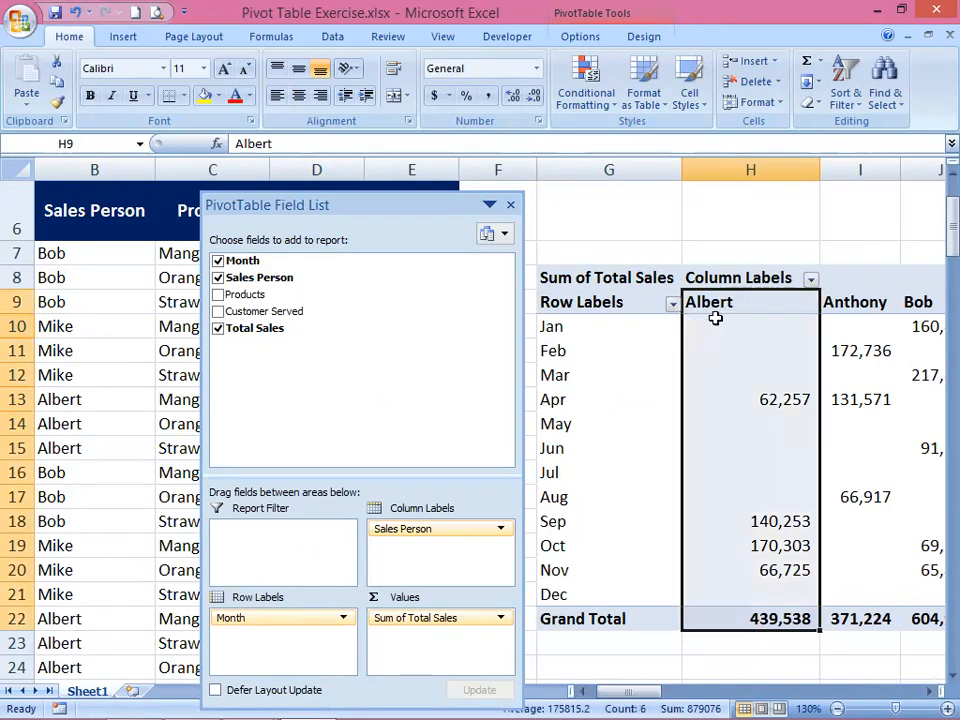
{"action": "left_click", "coordinate": [721, 311]}
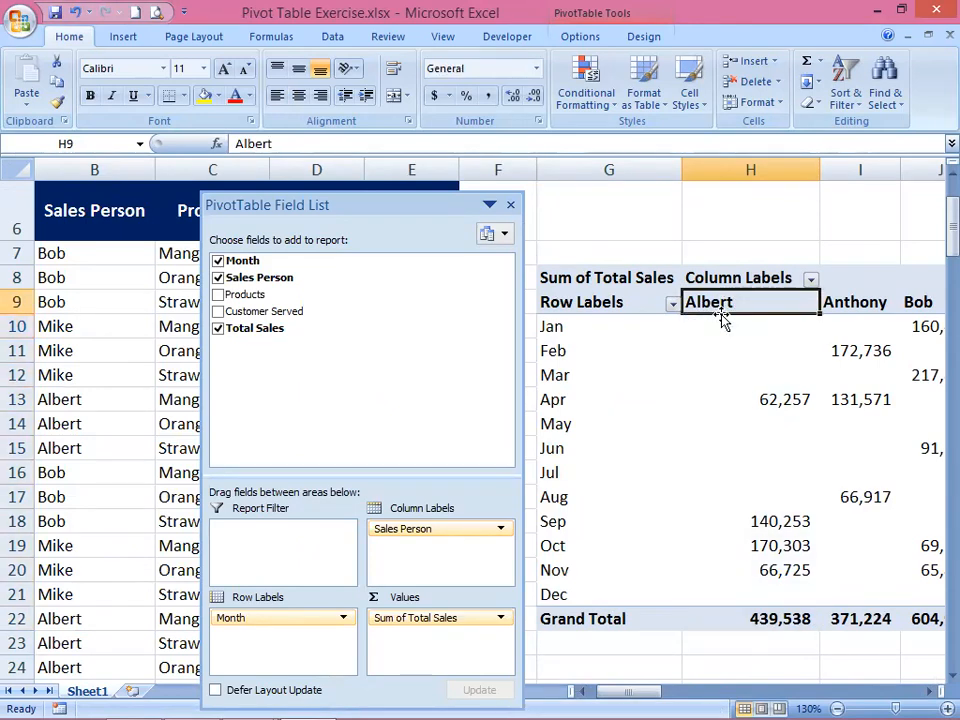
{"action": "key", "text": "Right"}
{"action": "key", "text": "Right"}
{"action": "key", "text": "Right"}
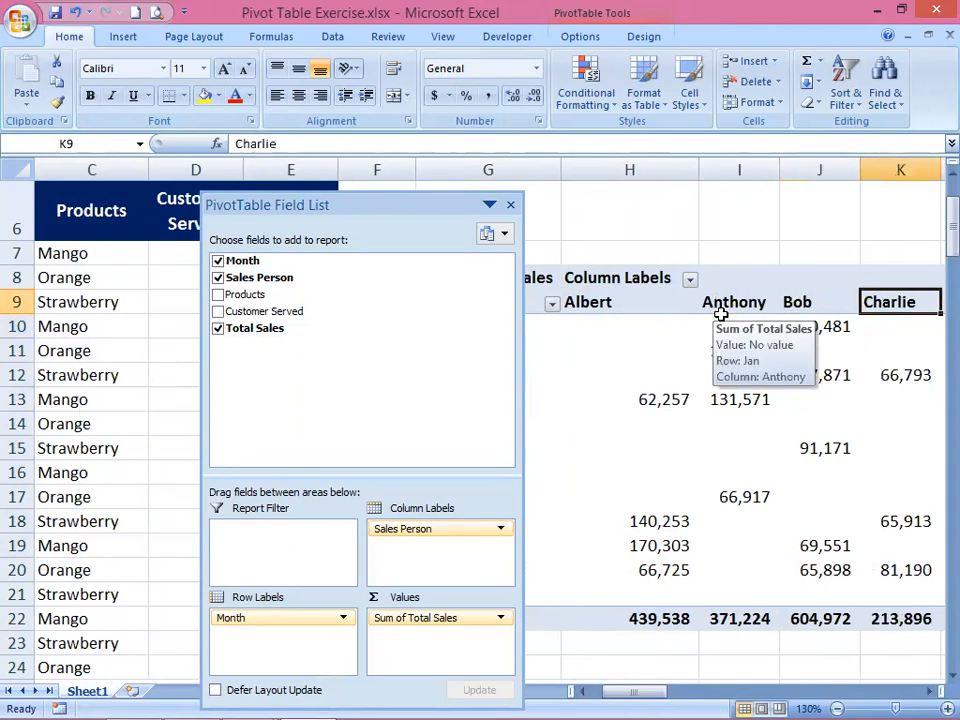
{"action": "key", "text": "Right"}
{"action": "key", "text": "Right"}
{"action": "key", "text": "Right"}
{"action": "key", "text": "Right"}
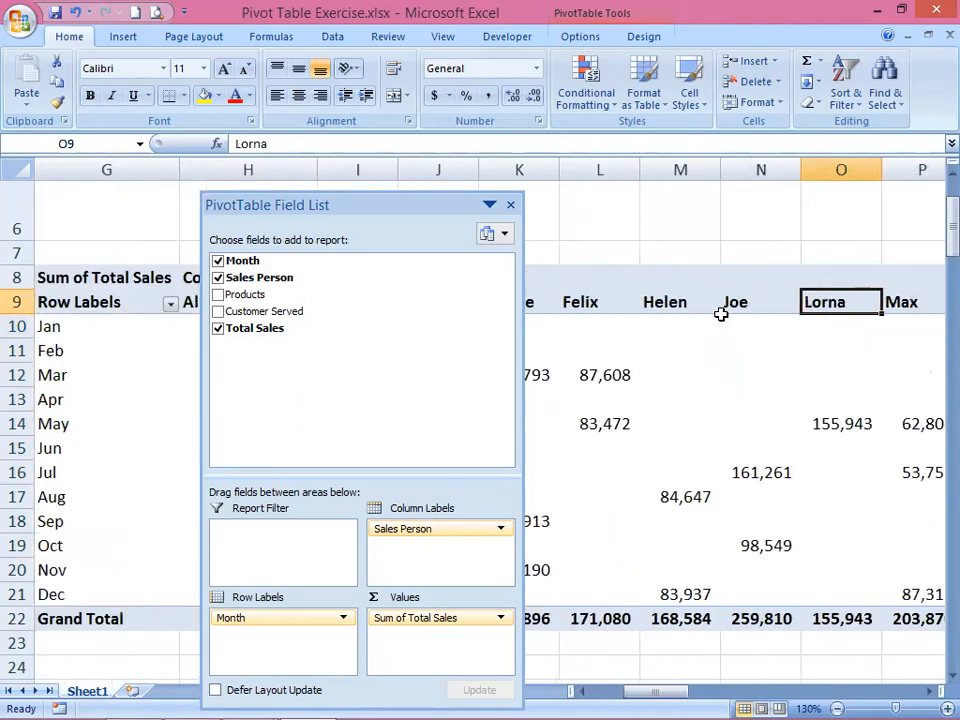
{"action": "key", "text": "Right"}
{"action": "key", "text": "Right"}
{"action": "key", "text": "Right"}
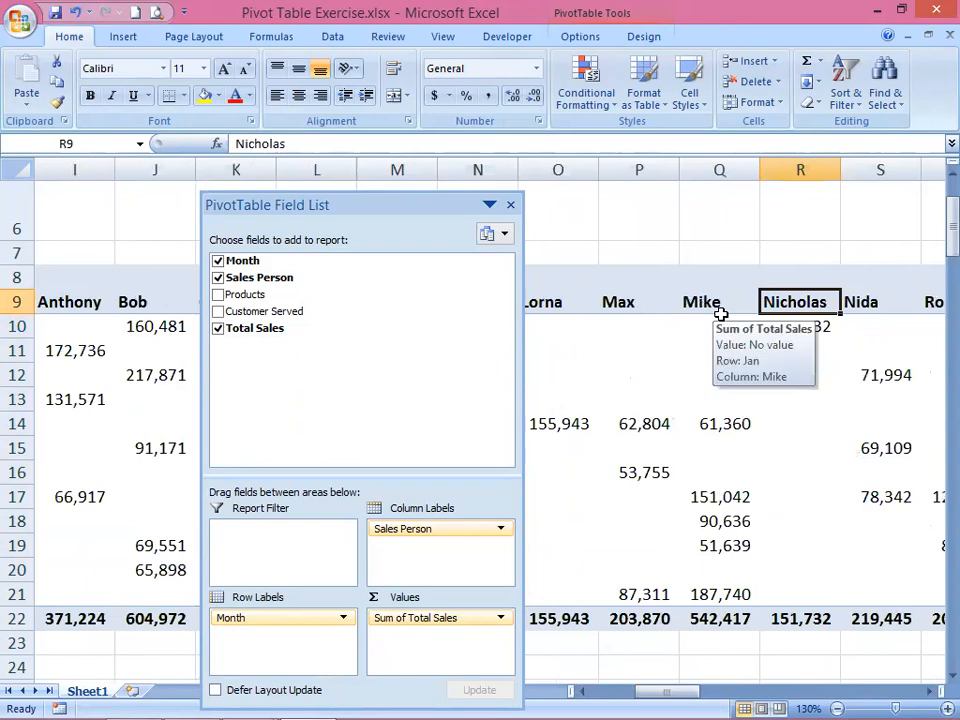
{"action": "key", "text": "Right"}
{"action": "key", "text": "Right"}
{"action": "key", "text": "Right"}
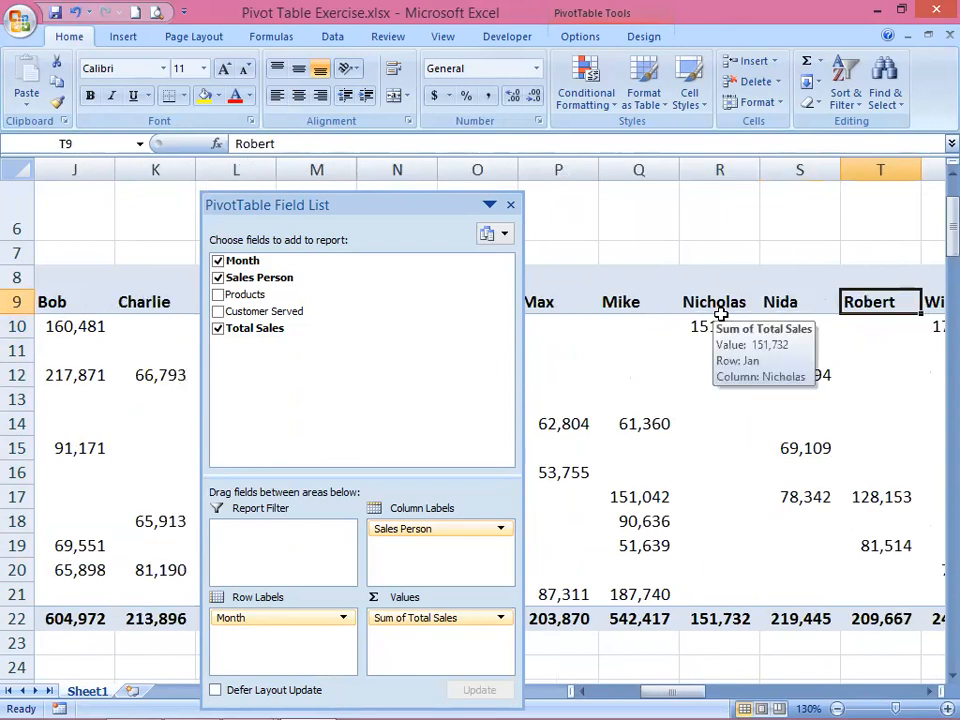
{"action": "key", "text": "Right"}
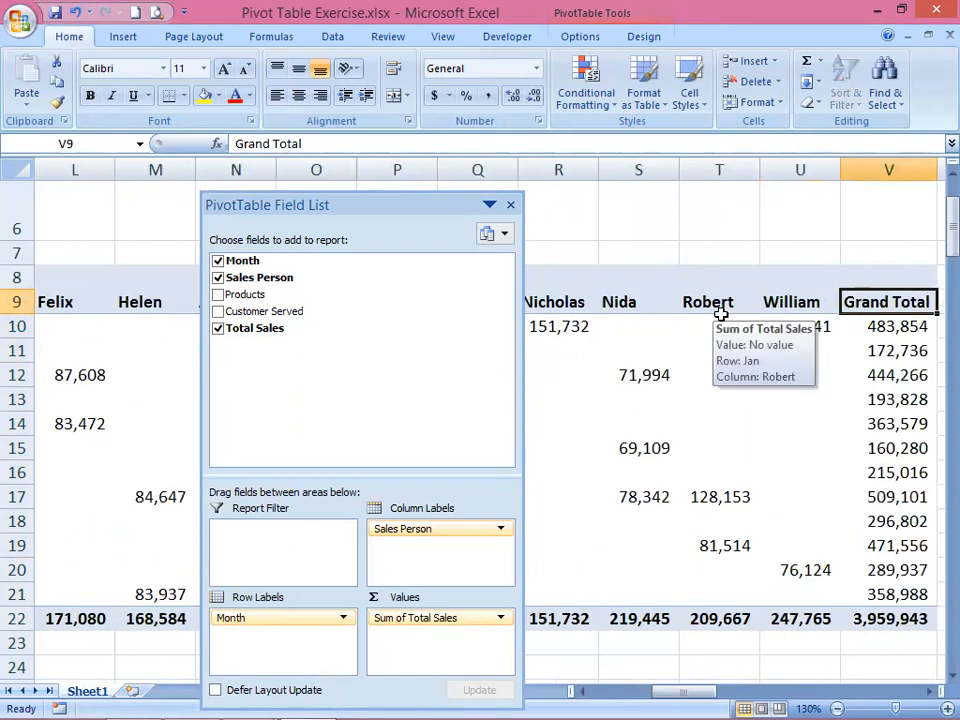
Return to the Row Labels heading of the PivotTable and close the PivotTable Field List
{"action": "key", "text": "Left"}
{"action": "key", "text": "Left"}
{"action": "key", "text": "Left"}
{"action": "key", "text": "Left"}
{"action": "key", "text": "Left"}
{"action": "key", "text": "Left"}
{"action": "key", "text": "Left"}
{"action": "key", "text": "Left"}
{"action": "key", "text": "Left"}
{"action": "key", "text": "Left"}
{"action": "key", "text": "Left"}
{"action": "key", "text": "Left"}
{"action": "key", "text": "Left"}
{"action": "key", "text": "Left"}
{"action": "key", "text": "Left"}
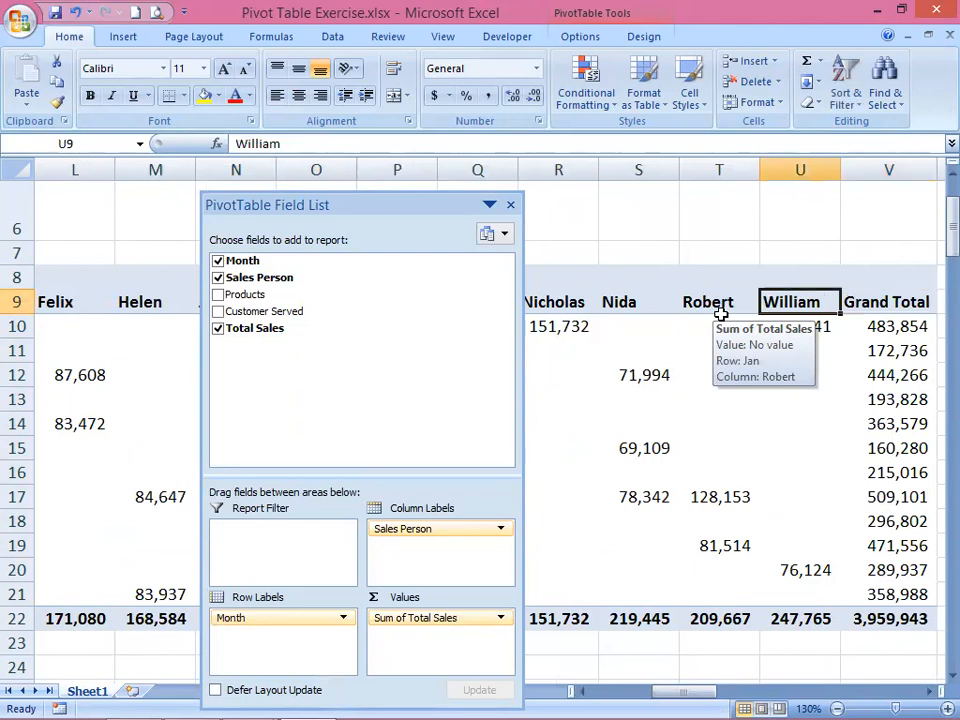
{"action": "key", "text": "Left"}
{"action": "key", "text": "Left"}
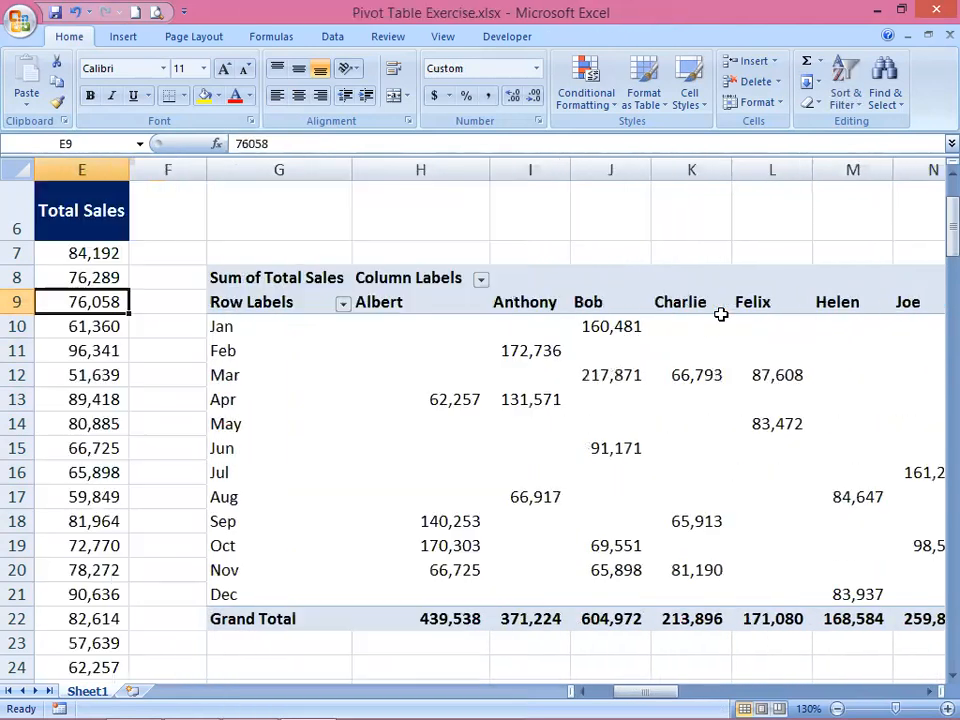
{"action": "key", "text": "Right"}
{"action": "key", "text": "Right"}
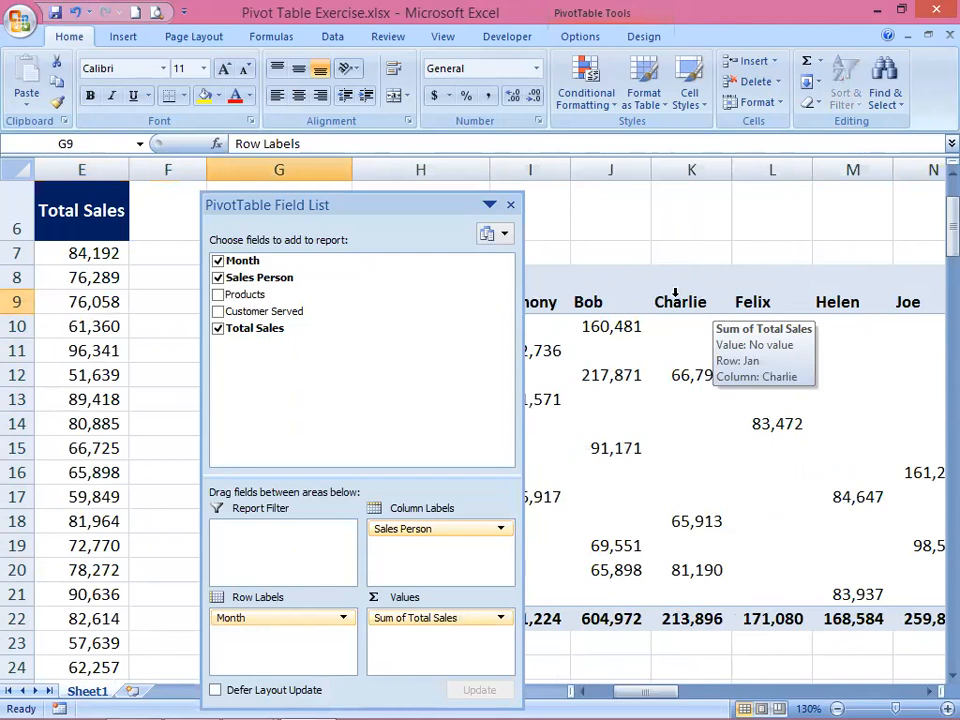
{"action": "left_click", "coordinate": [510, 204]}
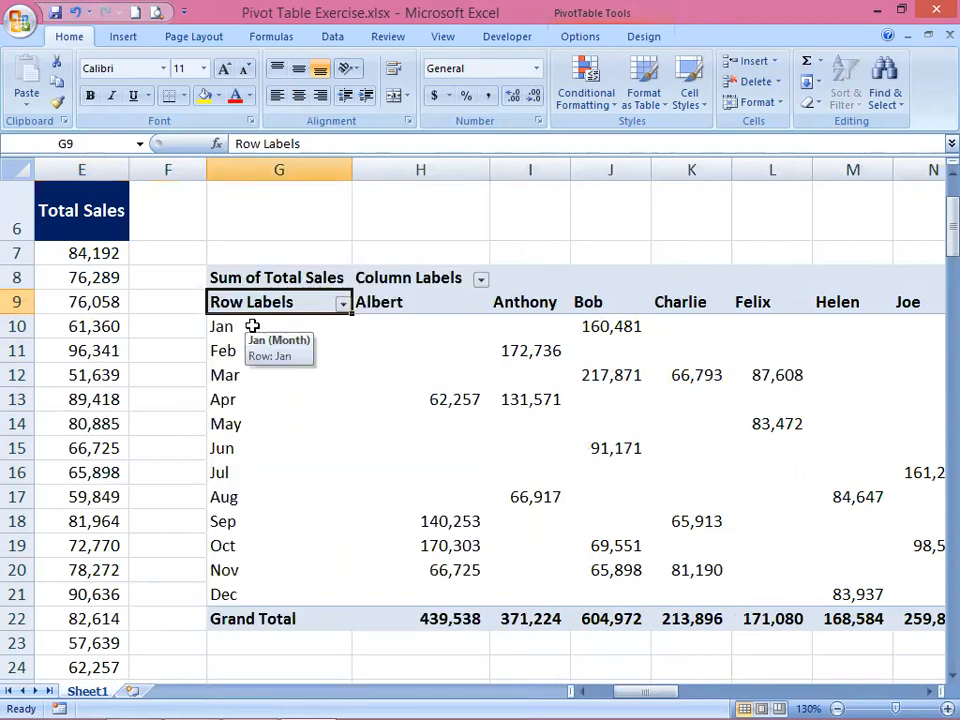
Examine the January row across all sales persons, checking the individual sales against the row's Grand Total
{"action": "left_click", "coordinate": [252, 326]}
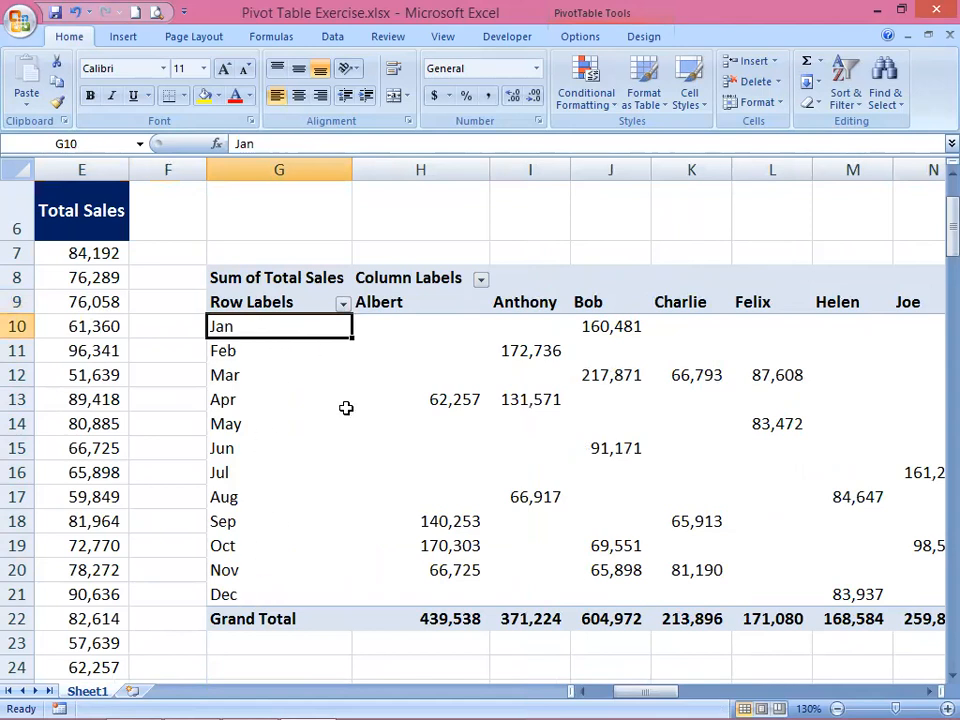
{"action": "mouse_move", "coordinate": [376, 434]}
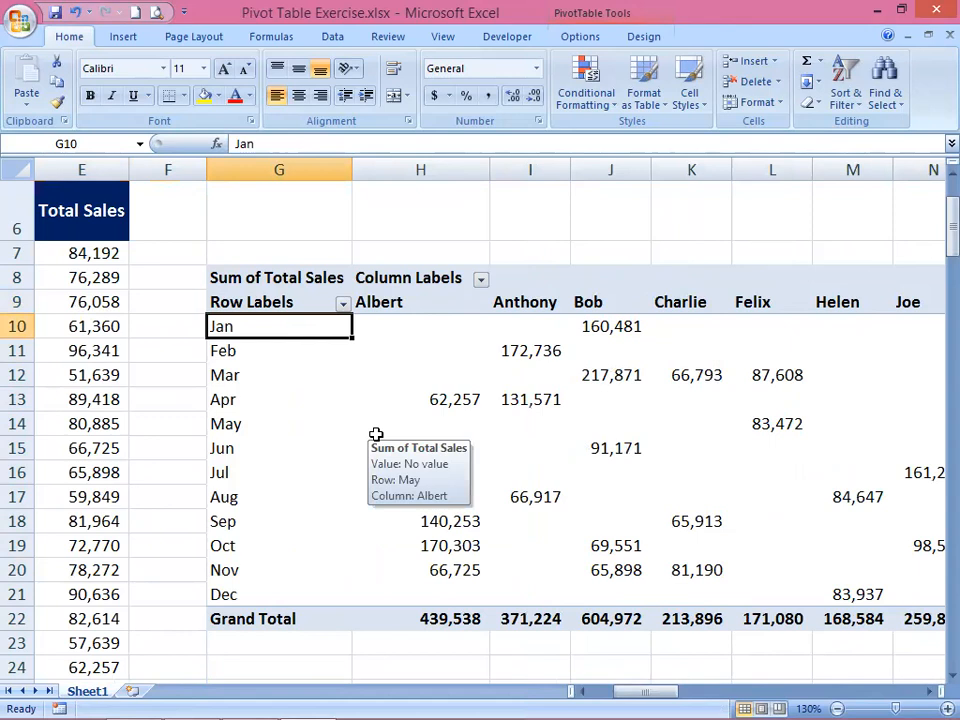
{"action": "key", "text": "Right"}
{"action": "key", "text": "Right"}
{"action": "key", "text": "Right"}
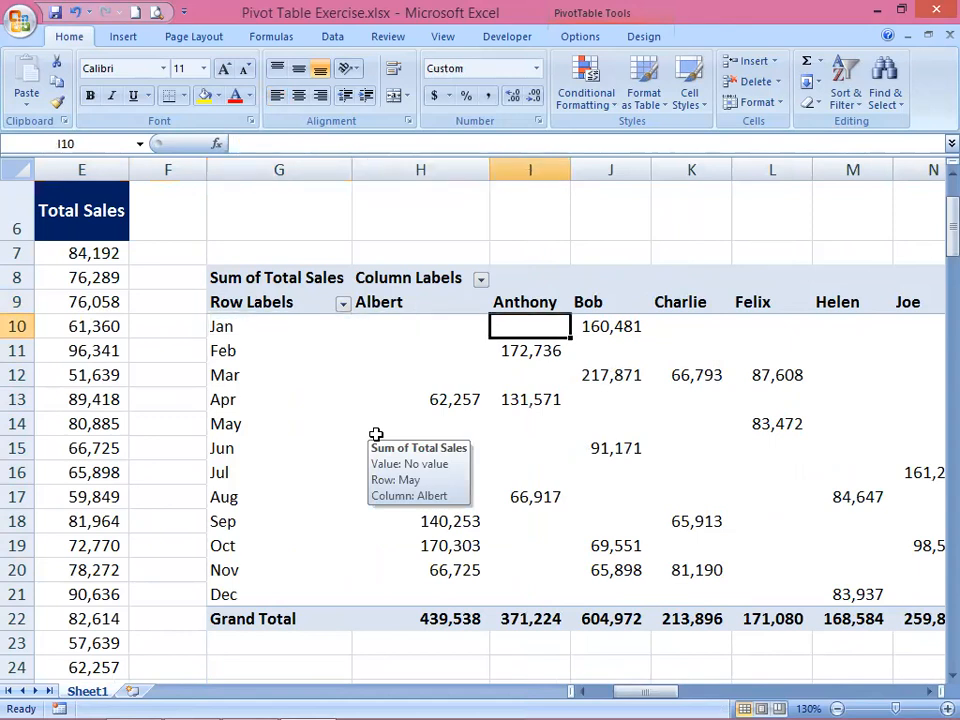
{"action": "key", "text": "Right"}
{"action": "key", "text": "Right"}
{"action": "key", "text": "Right"}
{"action": "key", "text": "Right"}
{"action": "key", "text": "Right"}
{"action": "key", "text": "Right"}
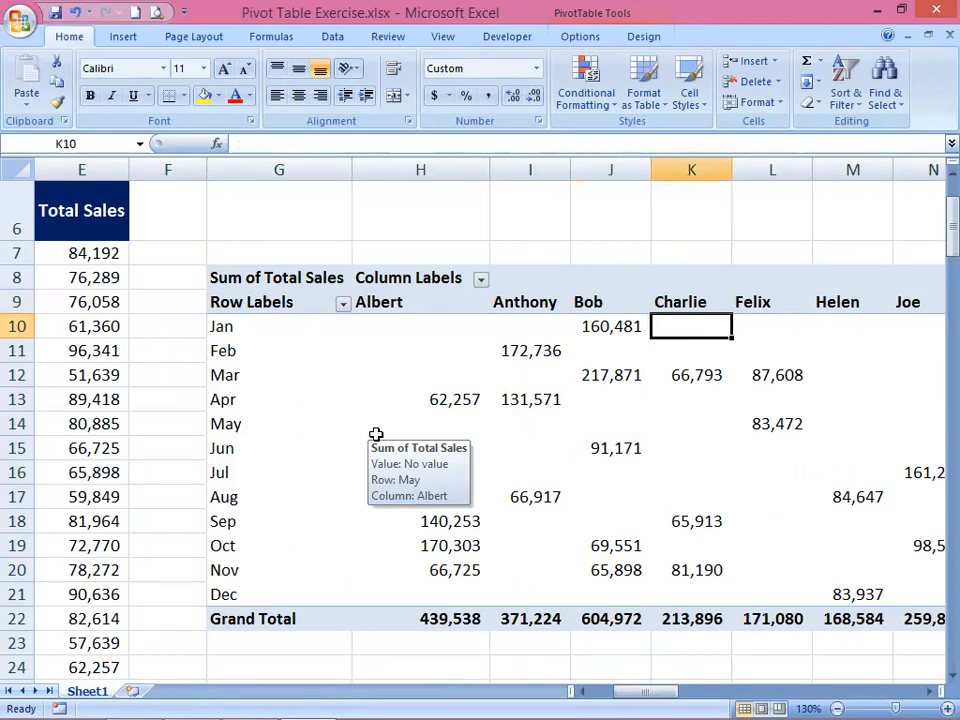
{"action": "key", "text": "Right"}
{"action": "key", "text": "Right"}
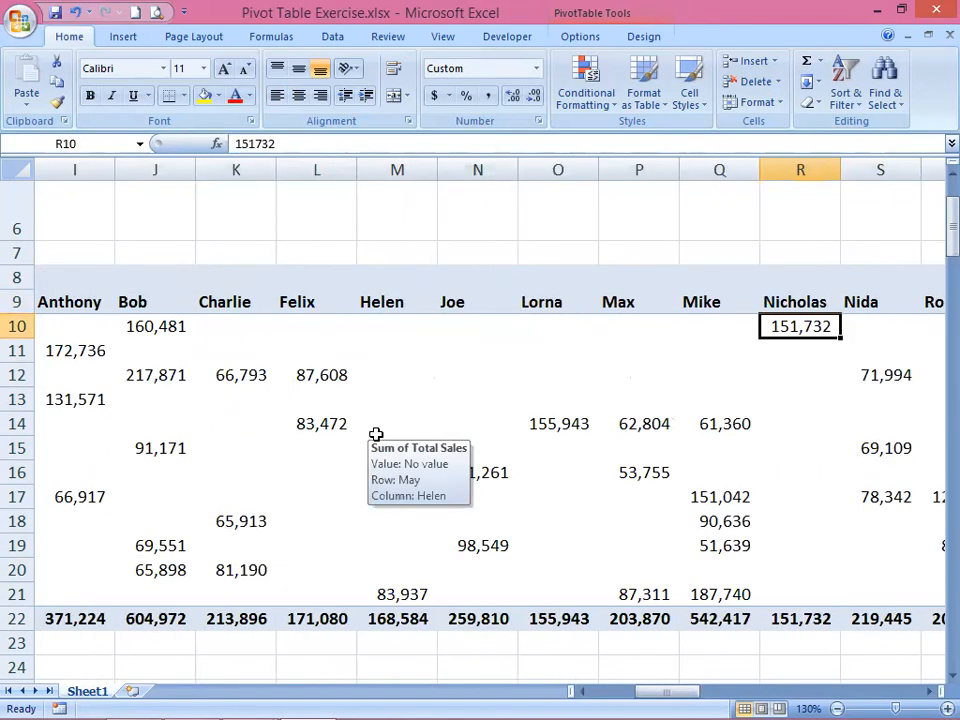
{"action": "key", "text": "Right"}
{"action": "key", "text": "Left"}
{"action": "key", "text": "Right"}
{"action": "key", "text": "Right"}
{"action": "key", "text": "Right"}
{"action": "key", "text": "Right"}
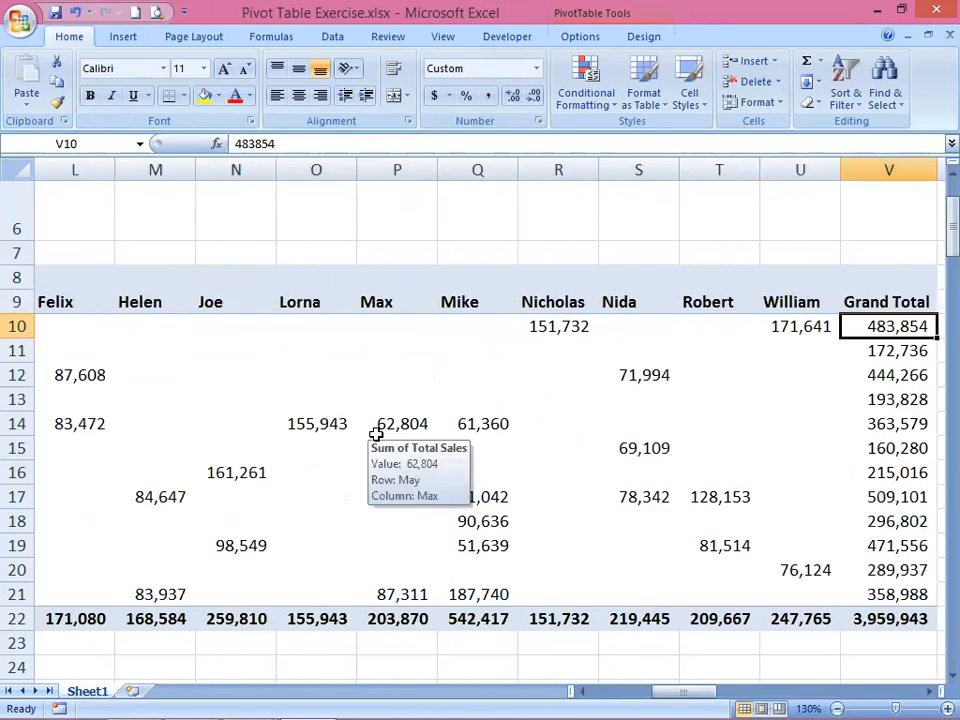
{"action": "key", "text": "Left"}
{"action": "key", "text": "Right"}
{"action": "key", "text": "Left"}
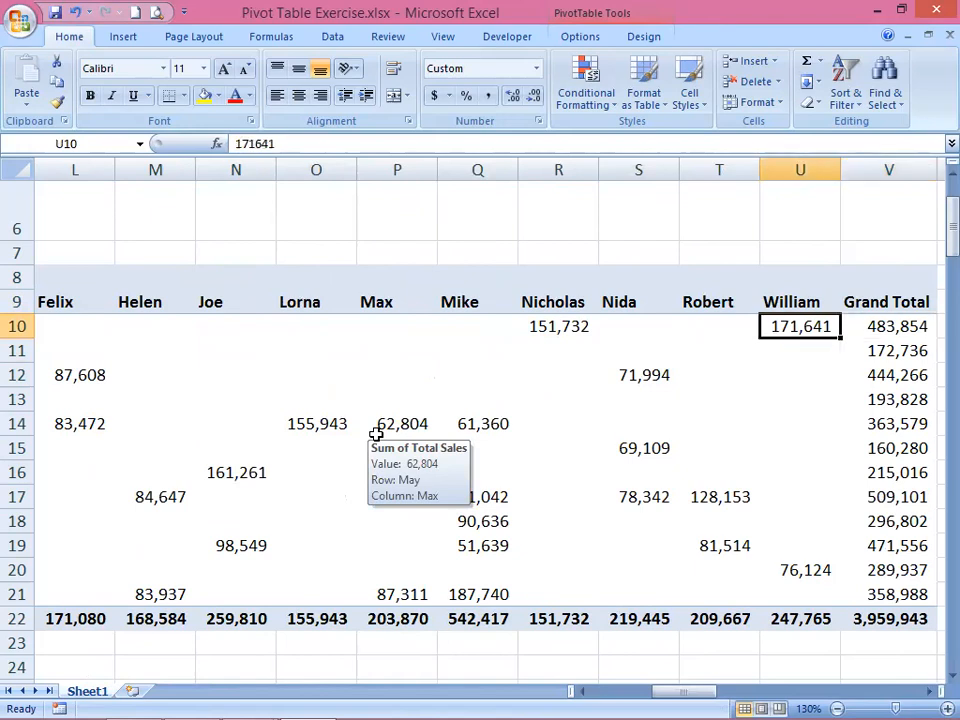
Go back along the PivotTable's January row to its Jan row label
{"action": "key", "text": "Left"}
{"action": "key", "text": "Left"}
{"action": "key", "text": "Left"}
{"action": "key", "text": "Left"}
{"action": "key", "text": "Left"}
{"action": "key", "text": "Left"}
{"action": "key", "text": "Left"}
{"action": "key", "text": "Left"}
{"action": "key", "text": "Left"}
{"action": "key", "text": "Left"}
{"action": "key", "text": "Left"}
{"action": "key", "text": "Left"}
{"action": "key", "text": "Left"}
{"action": "key", "text": "Left"}
{"action": "key", "text": "Left"}
{"action": "key", "text": "Left"}
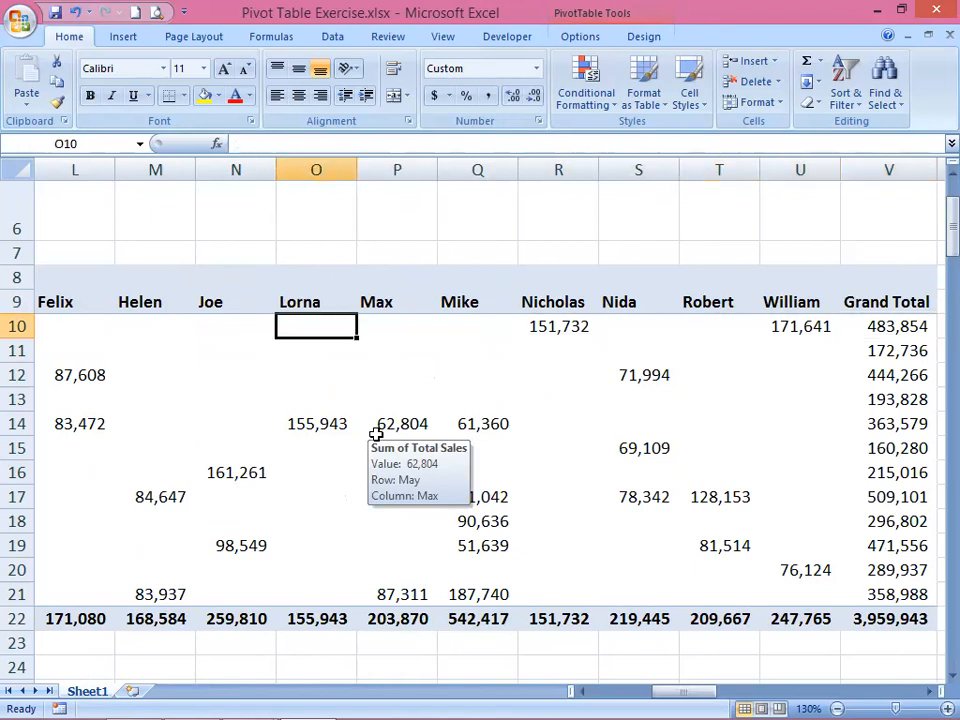
{"action": "key", "text": "Right"}
{"action": "key", "text": "Right"}
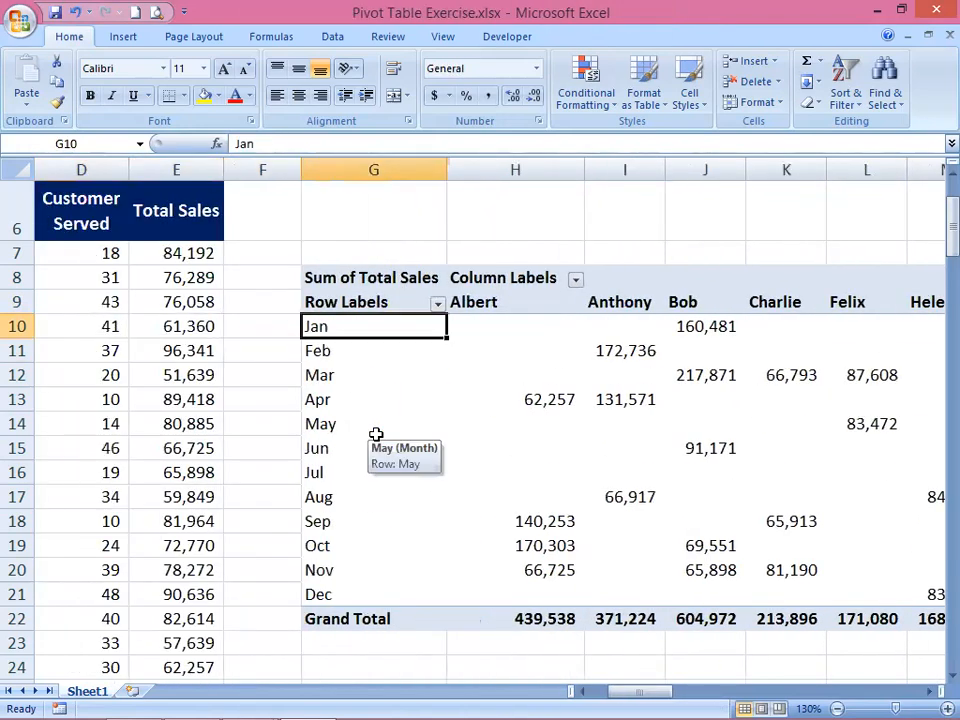
Reopen the PivotTable Field List, move Sum of Total Sales from Values to Row Labels below Month, and close the list
{"action": "right_click", "coordinate": [452, 456]}
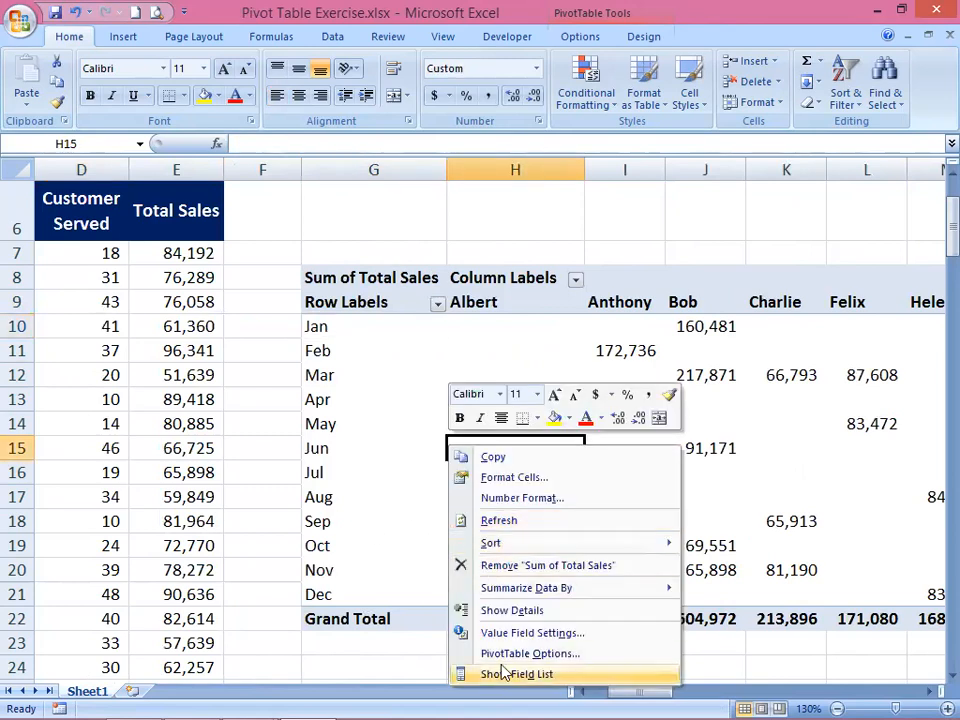
{"action": "left_click", "coordinate": [510, 674]}
{"action": "left_click_drag", "start_coordinate": [398, 205], "coordinate": [699, 184]}
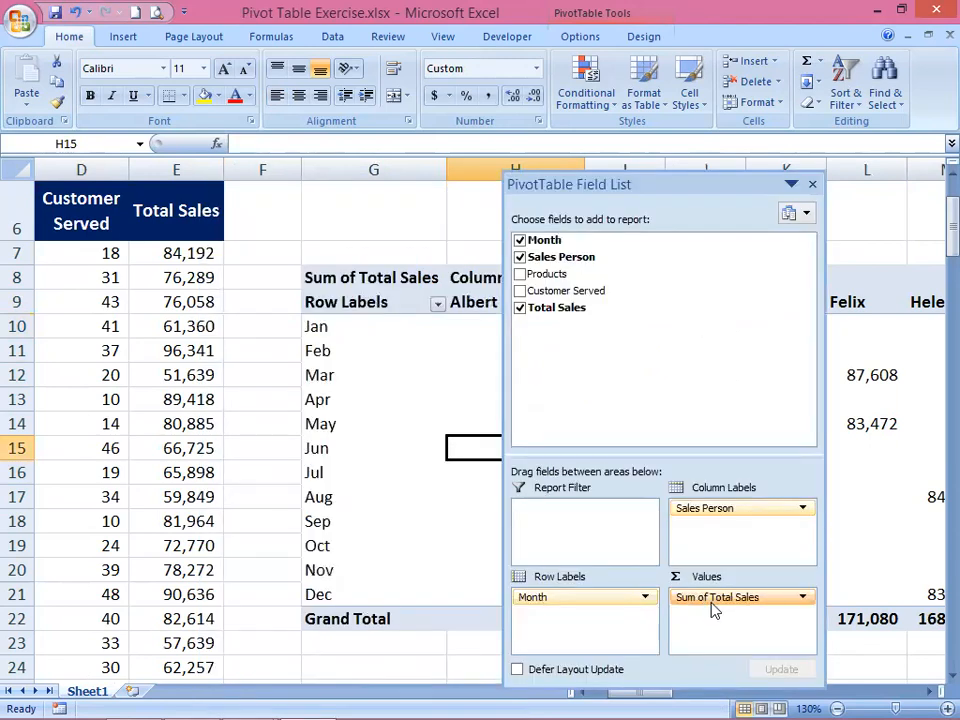
{"action": "left_click_drag", "start_coordinate": [714, 608], "coordinate": [562, 618]}
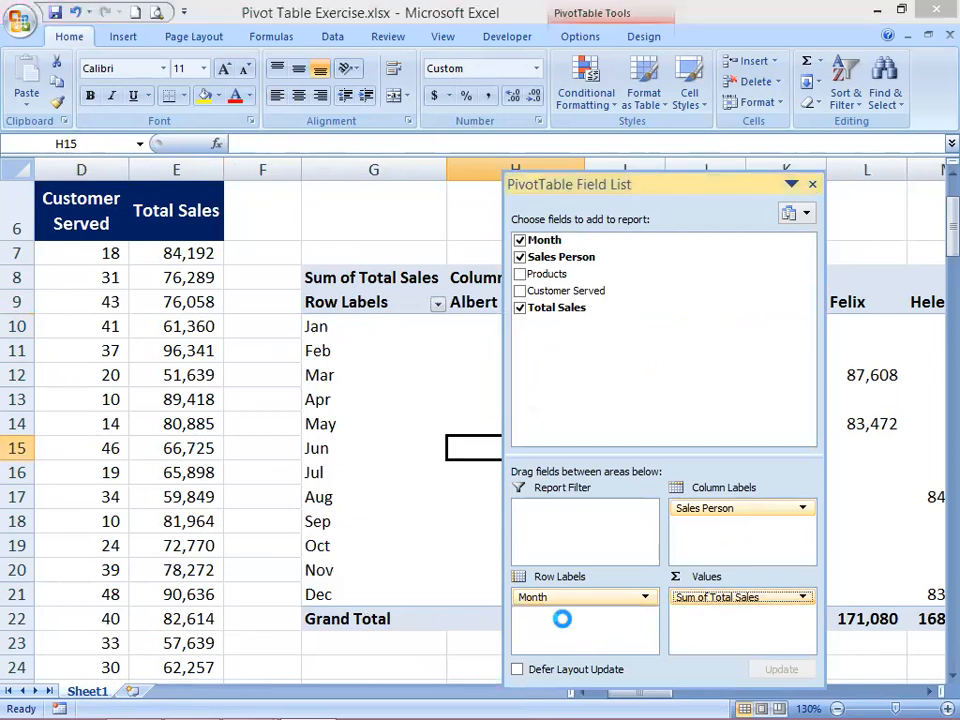
{"action": "left_click_drag", "start_coordinate": [730, 188], "coordinate": [253, 183]}
{"action": "left_click", "coordinate": [253, 183]}
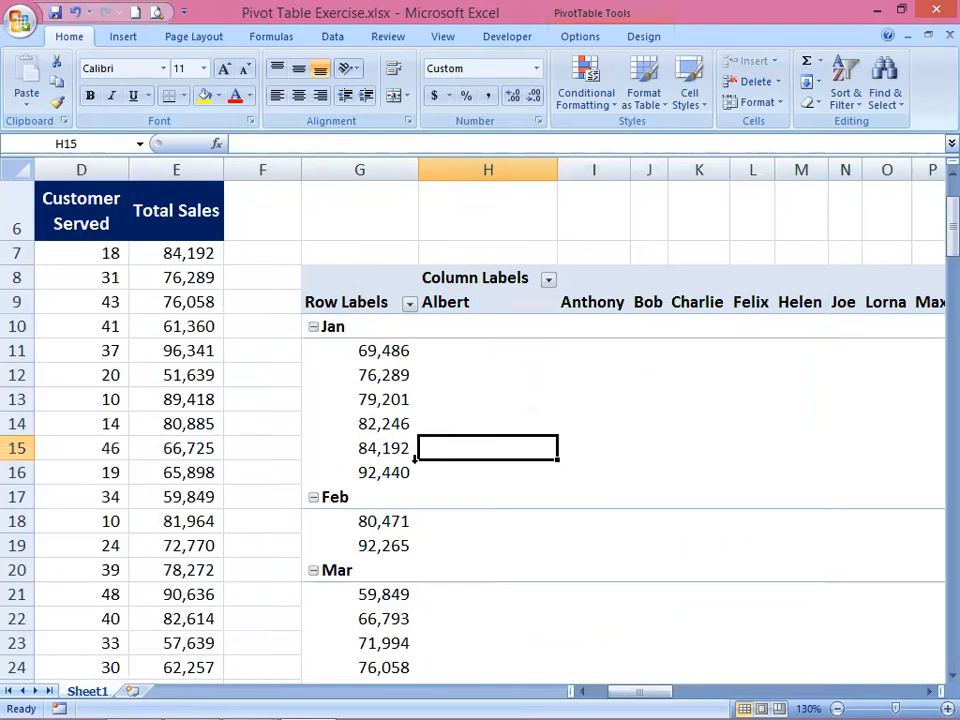
Examine the individual sales amounts grouped under Jan in the PivotTable's row labels
{"action": "left_click", "coordinate": [932, 692]}
{"action": "left_click", "coordinate": [932, 692]}
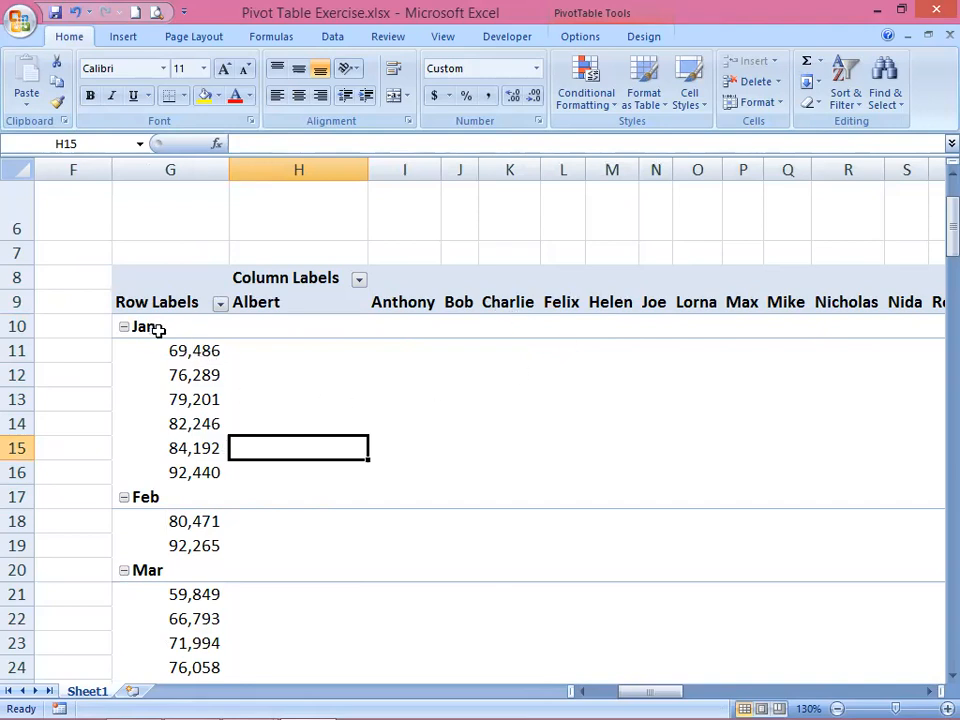
{"action": "left_click", "coordinate": [184, 399]}
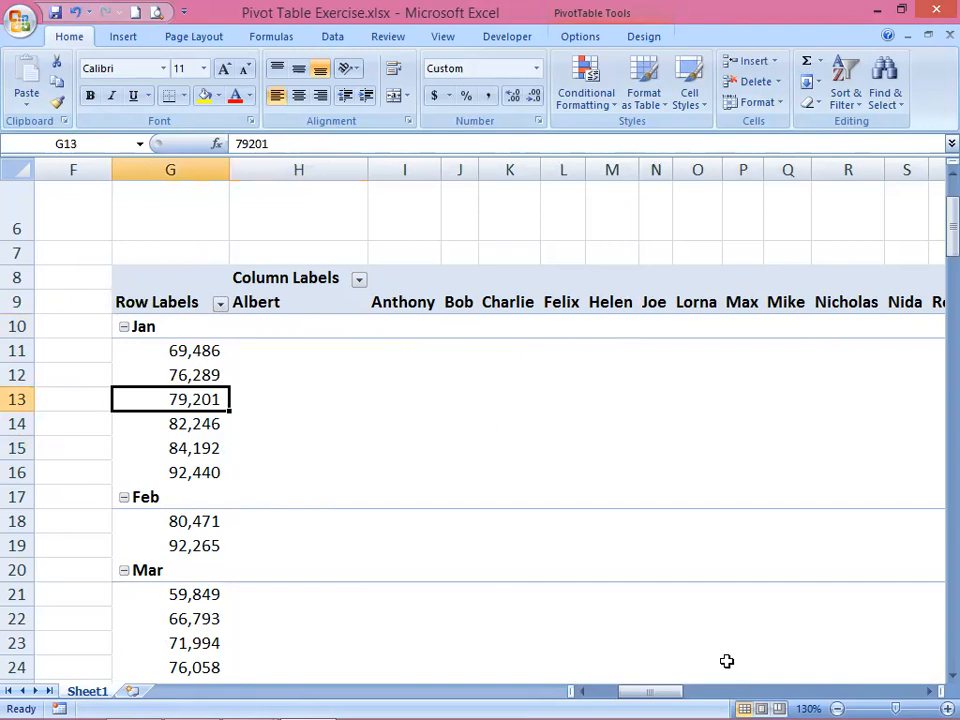
Add the Total Sales field to the pivot table's Values area as a sum, keeping it in the row labels, and close the field list
{"action": "mouse_move", "coordinate": [672, 695]}
{"action": "left_mouse_down"}
{"action": "mouse_move", "coordinate": [690, 688]}
{"action": "mouse_move", "coordinate": [675, 688]}
{"action": "left_mouse_up"}
{"action": "right_click", "coordinate": [323, 520]}
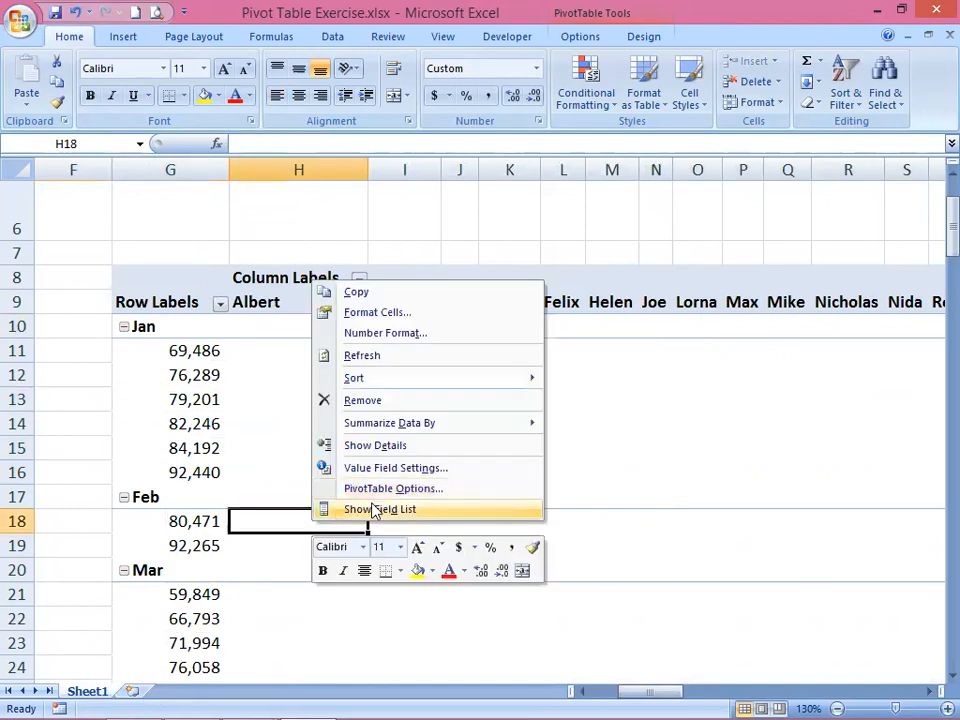
{"action": "left_click", "coordinate": [378, 511]}
{"action": "left_click_drag", "start_coordinate": [106, 188], "coordinate": [362, 180]}
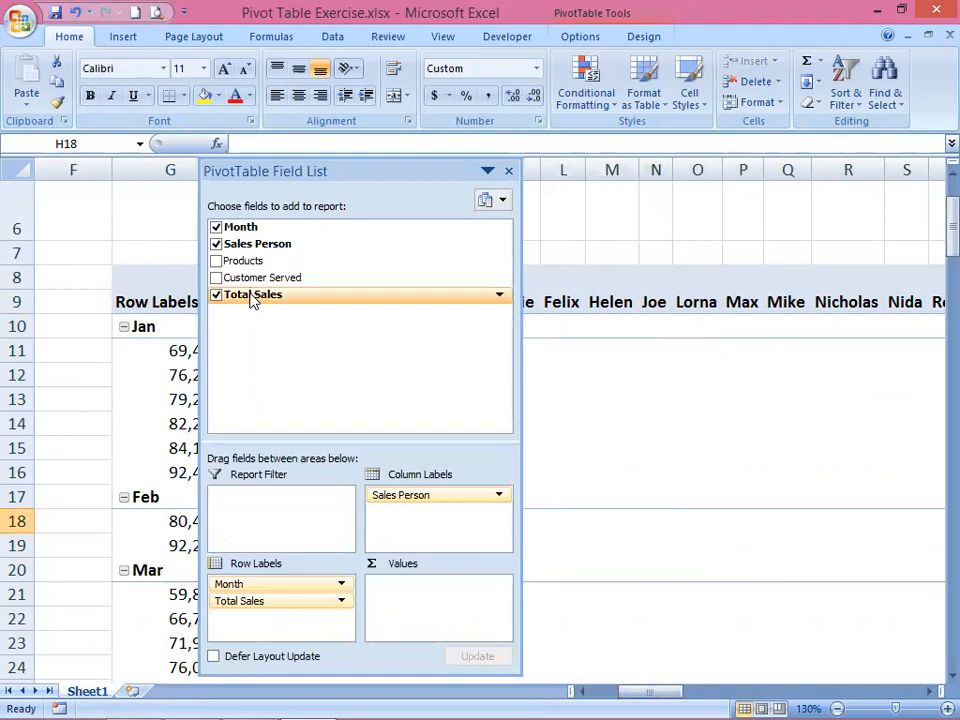
{"action": "left_click_drag", "start_coordinate": [258, 303], "coordinate": [484, 617]}
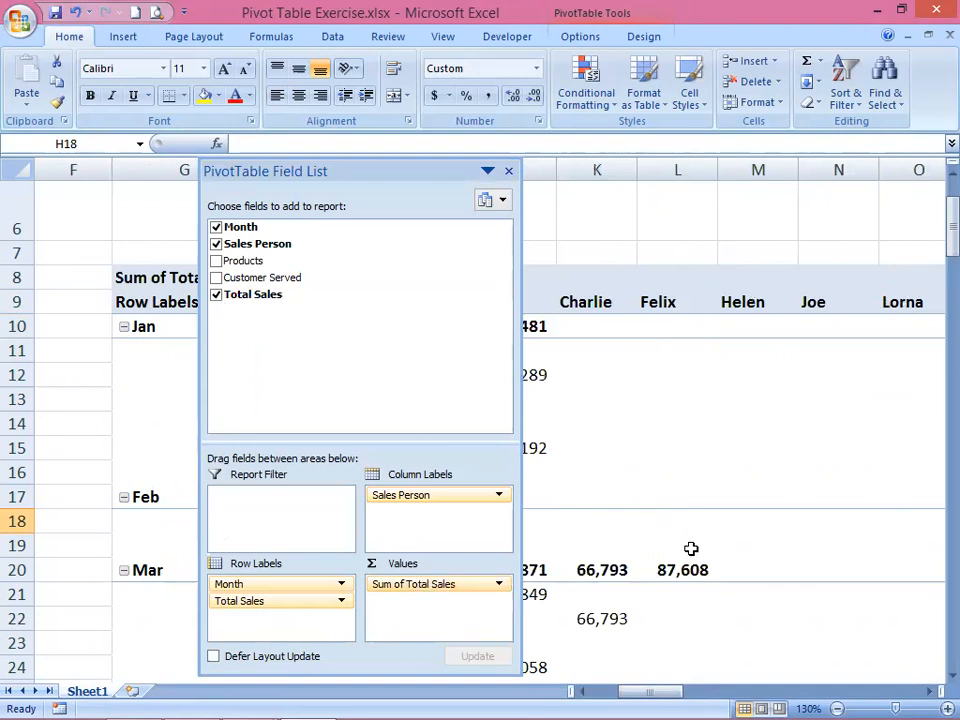
{"action": "left_click", "coordinate": [508, 171]}
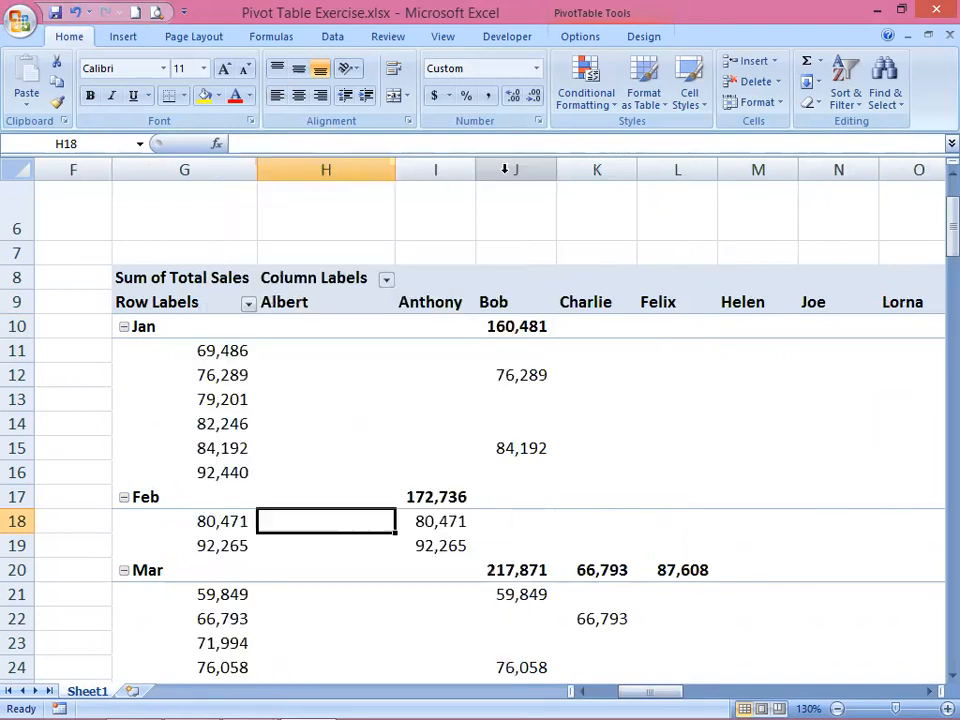
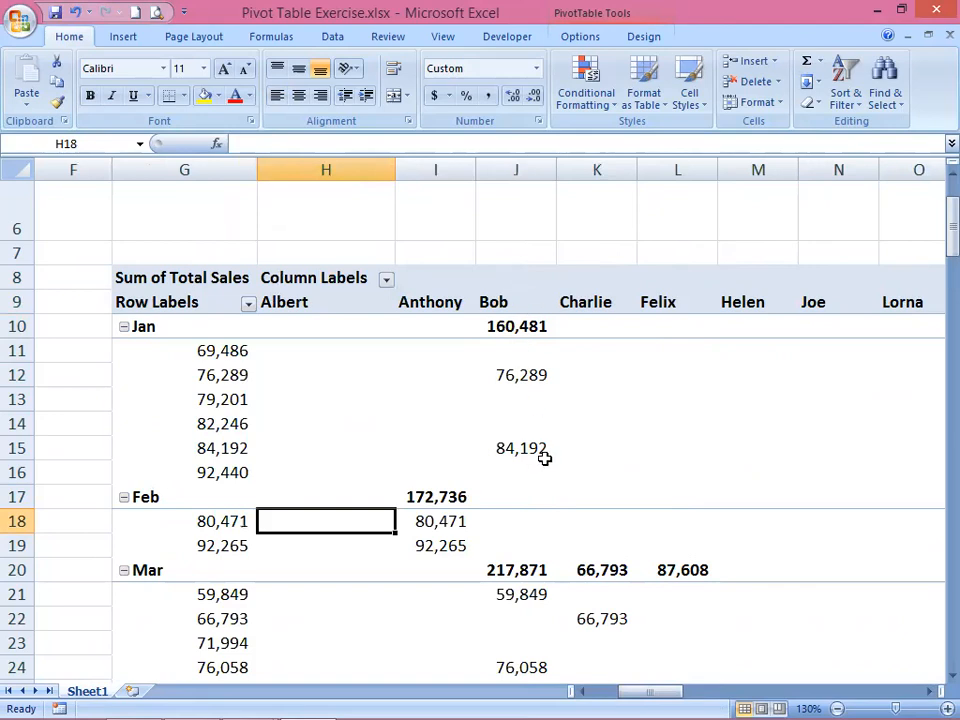
Examine the first January sales row, 69,486, across all the salesperson columns as far as the Grand Total
{"action": "left_click", "coordinate": [208, 353]}
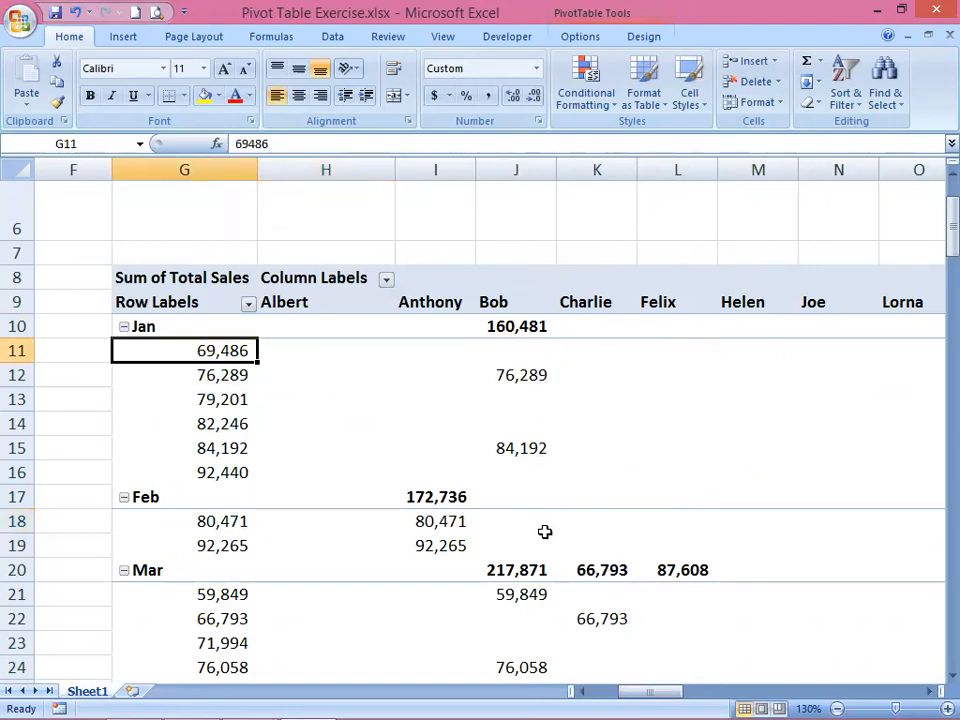
{"action": "key", "text": "Right"}
{"action": "key", "text": "Right"}
{"action": "key", "text": "Right"}
{"action": "key", "text": "Right"}
{"action": "key", "text": "Right"}
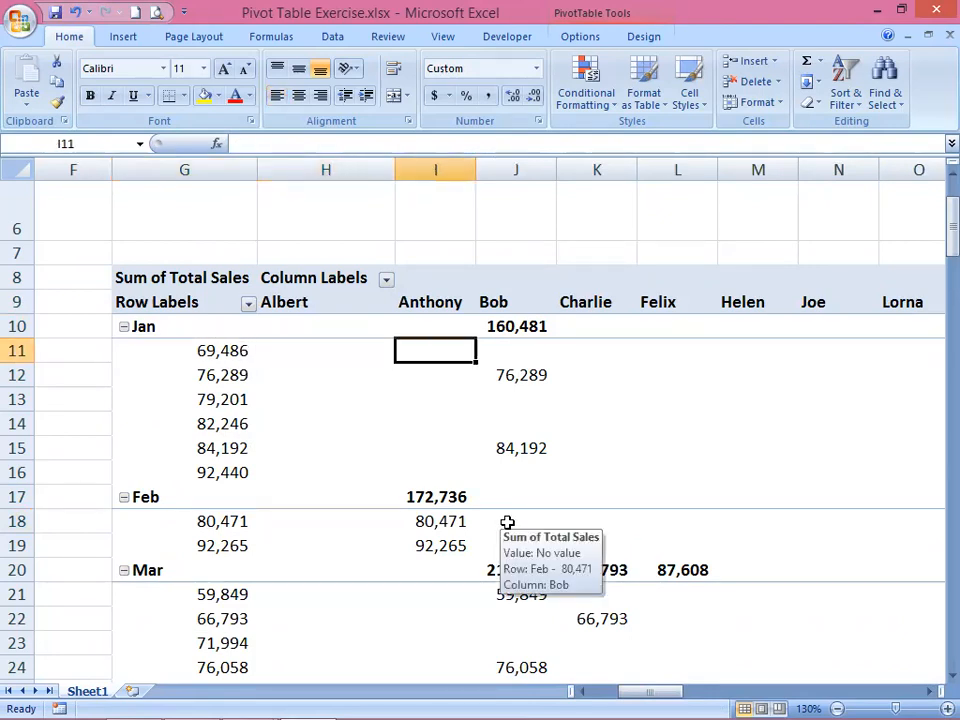
{"action": "key", "text": "Right"}
{"action": "key", "text": "Right"}
{"action": "key", "text": "Right"}
{"action": "key", "text": "Right"}
{"action": "key", "text": "Right"}
{"action": "key", "text": "Right"}
{"action": "key", "text": "Right"}
{"action": "key", "text": "Right"}
{"action": "key", "text": "Right"}
{"action": "key", "text": "Right"}
{"action": "key", "text": "Right"}
{"action": "key", "text": "Right"}
{"action": "key", "text": "Right"}
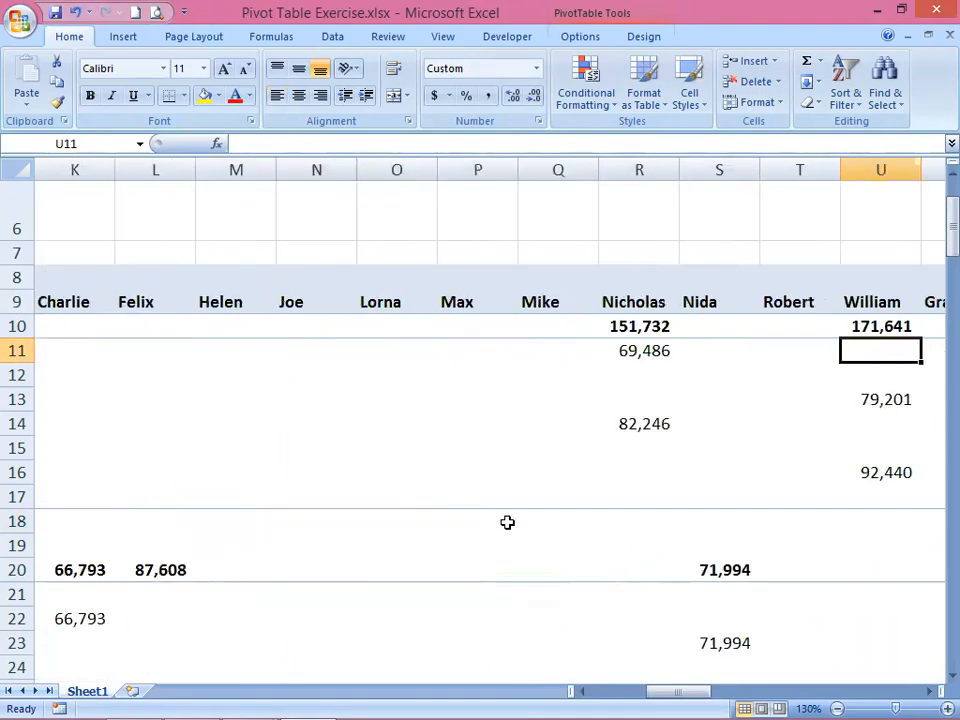
{"action": "key", "text": "Left"}
{"action": "key", "text": "Left"}
{"action": "key", "text": "Left"}
{"action": "key", "text": "Left"}
{"action": "key", "text": "Left"}
{"action": "key", "text": "Left"}
{"action": "key", "text": "Left"}
{"action": "key", "text": "Left"}
{"action": "key", "text": "Left"}
{"action": "key", "text": "Left"}
{"action": "key", "text": "Left"}
{"action": "key", "text": "Left"}
{"action": "key", "text": "Left"}
{"action": "key", "text": "Left"}
{"action": "key", "text": "Left"}
{"action": "key", "text": "Left"}
{"action": "key", "text": "Left"}
{"action": "key", "text": "Left"}
{"action": "key", "text": "Left"}
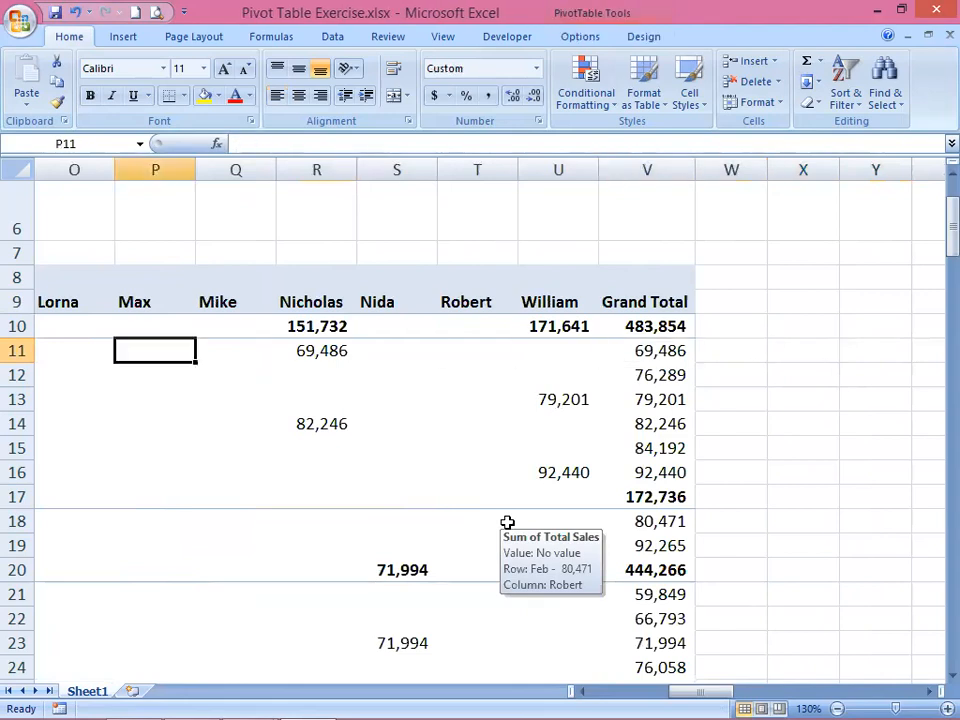
{"action": "key", "text": "Right"}
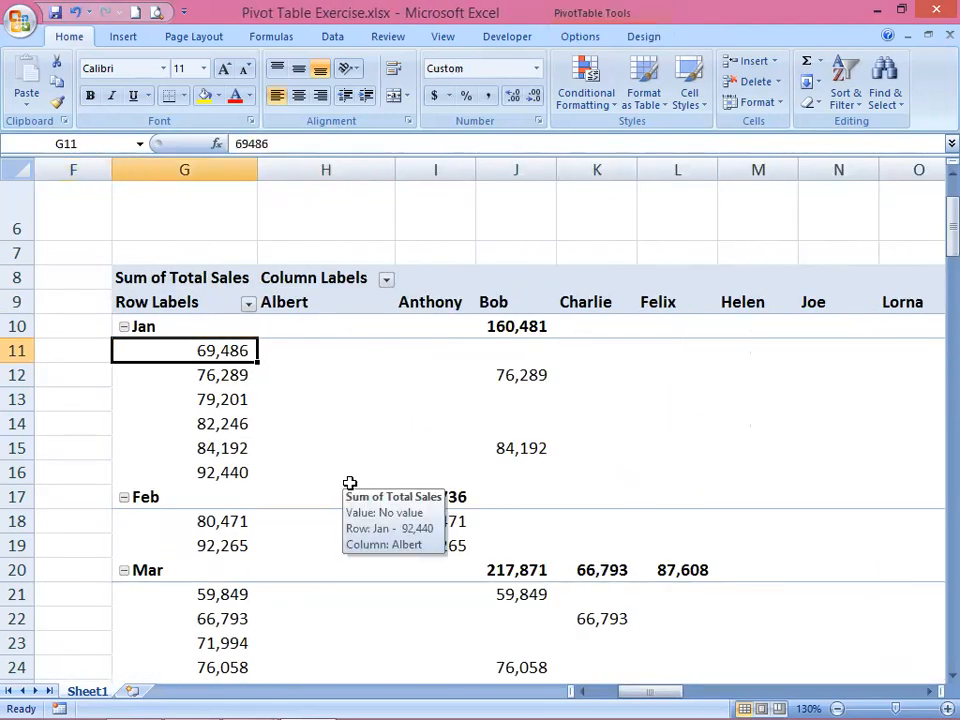
Compare the Jan label and its first sales row with the salesperson columns and the source data's Total Sales column
{"action": "key", "text": "Up"}
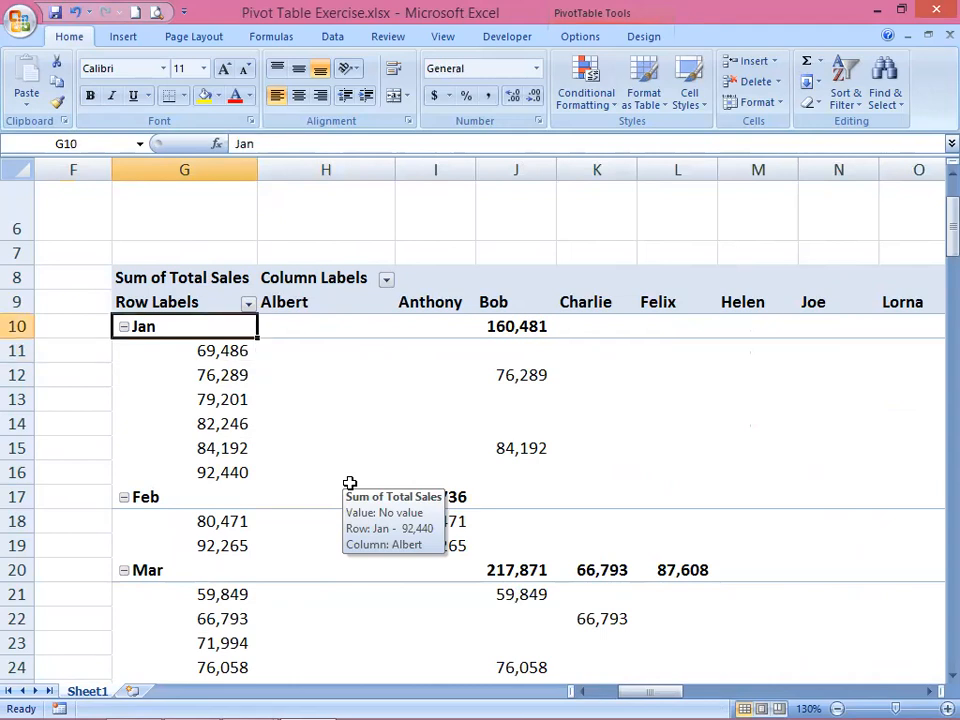
{"action": "key", "text": "Down"}
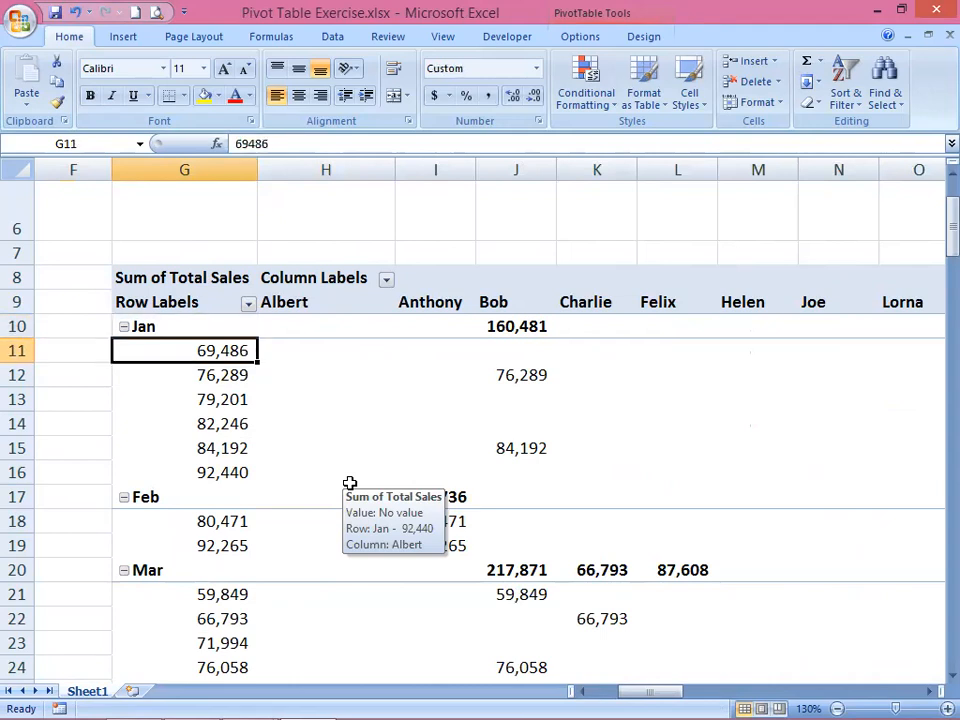
{"action": "key", "text": "Right"}
{"action": "key", "text": "Right"}
{"action": "key", "text": "Right"}
{"action": "key", "text": "Right"}
{"action": "key", "text": "Right"}
{"action": "key", "text": "Right"}
{"action": "key", "text": "Right"}
{"action": "key", "text": "Right"}
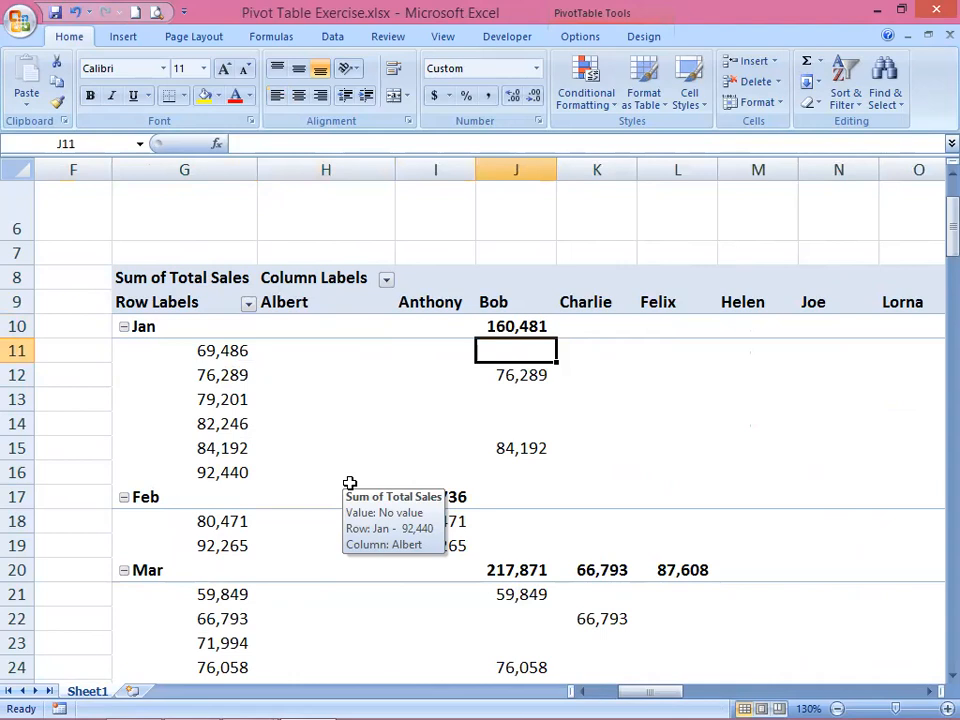
{"action": "key", "text": "Left"}
{"action": "key", "text": "Left"}
{"action": "key", "text": "Left"}
{"action": "key", "text": "Left"}
{"action": "key", "text": "Left"}
{"action": "key", "text": "Left"}
{"action": "key", "text": "Left"}
{"action": "key", "text": "Left"}
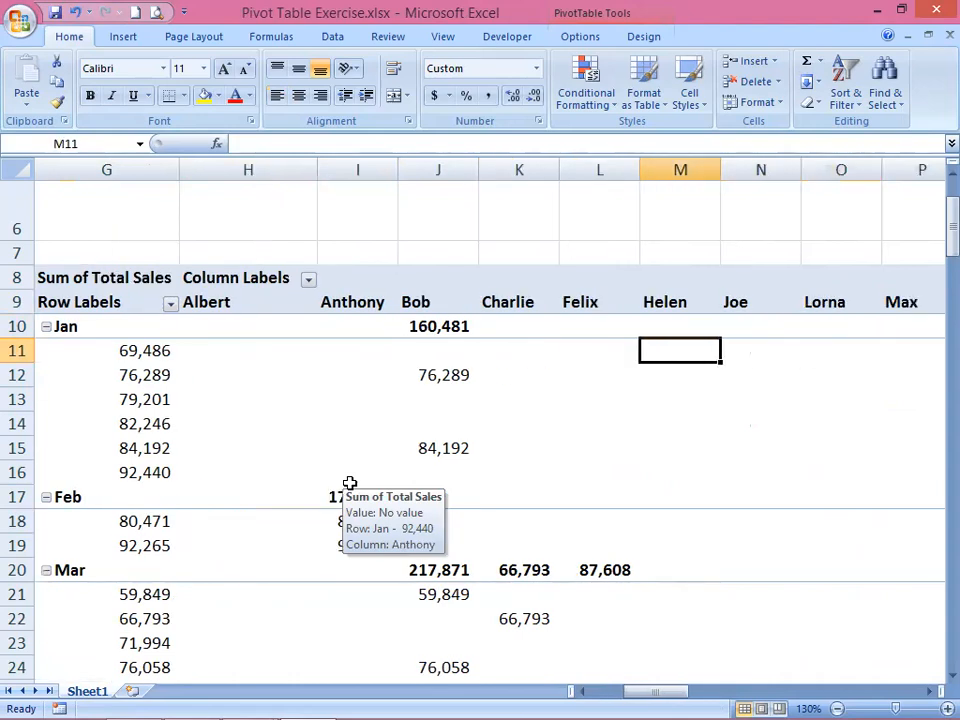
{"action": "key", "text": "Left"}
{"action": "key", "text": "Right"}
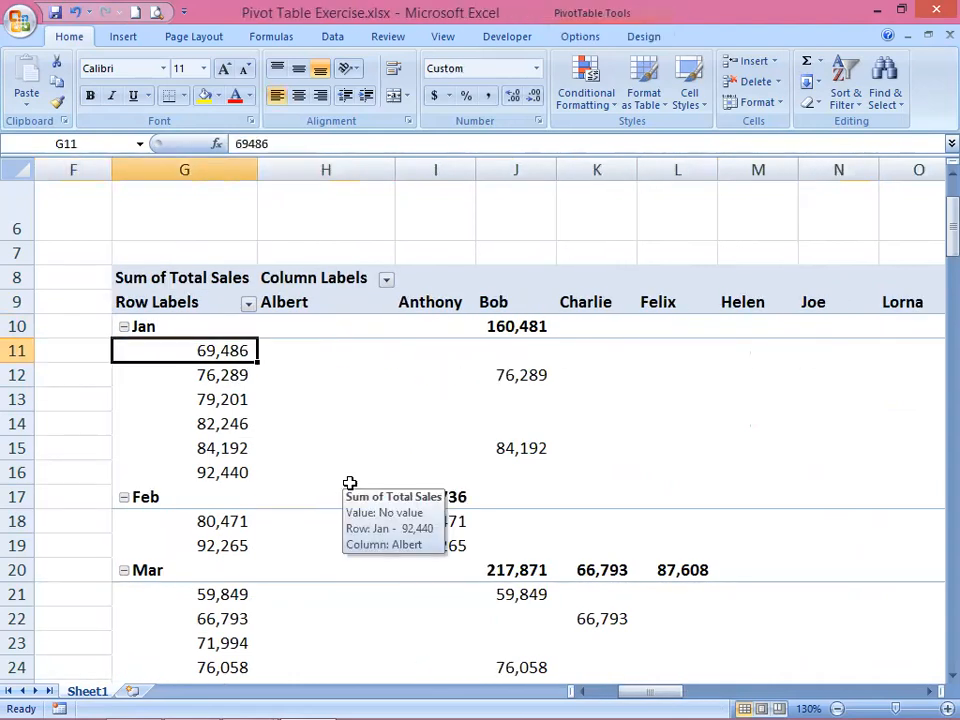
{"action": "key", "text": "Right"}
{"action": "key", "text": "Right"}
{"action": "key", "text": "Right"}
{"action": "key", "text": "Right"}
{"action": "key", "text": "Right"}
{"action": "key", "text": "Right"}
{"action": "key", "text": "Right"}
{"action": "key", "text": "Right"}
{"action": "key", "text": "Right"}
{"action": "key", "text": "Right"}
{"action": "key", "text": "Right"}
{"action": "key", "text": "Right"}
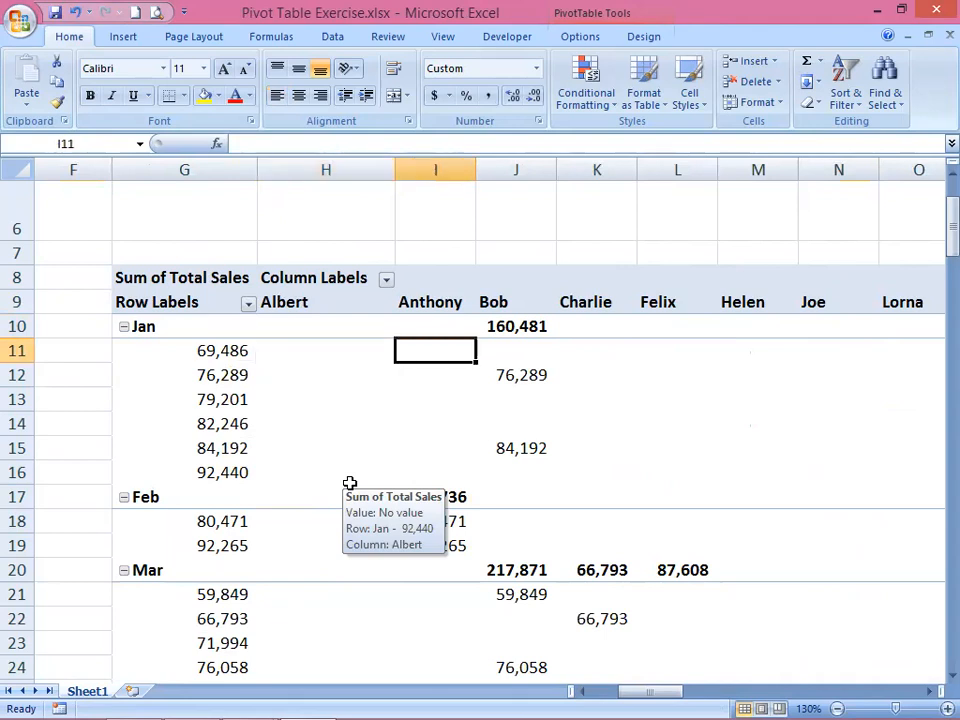
{"action": "key", "text": "Left"}
{"action": "key", "text": "Left"}
{"action": "key", "text": "Left"}
{"action": "key", "text": "Left"}
{"action": "key", "text": "Left"}
{"action": "key", "text": "Left"}
{"action": "key", "text": "Left"}
{"action": "key", "text": "Left"}
{"action": "key", "text": "Left"}
{"action": "key", "text": "Left"}
{"action": "key", "text": "Left"}
{"action": "key", "text": "Left"}
{"action": "key", "text": "Left"}
{"action": "key", "text": "Left"}
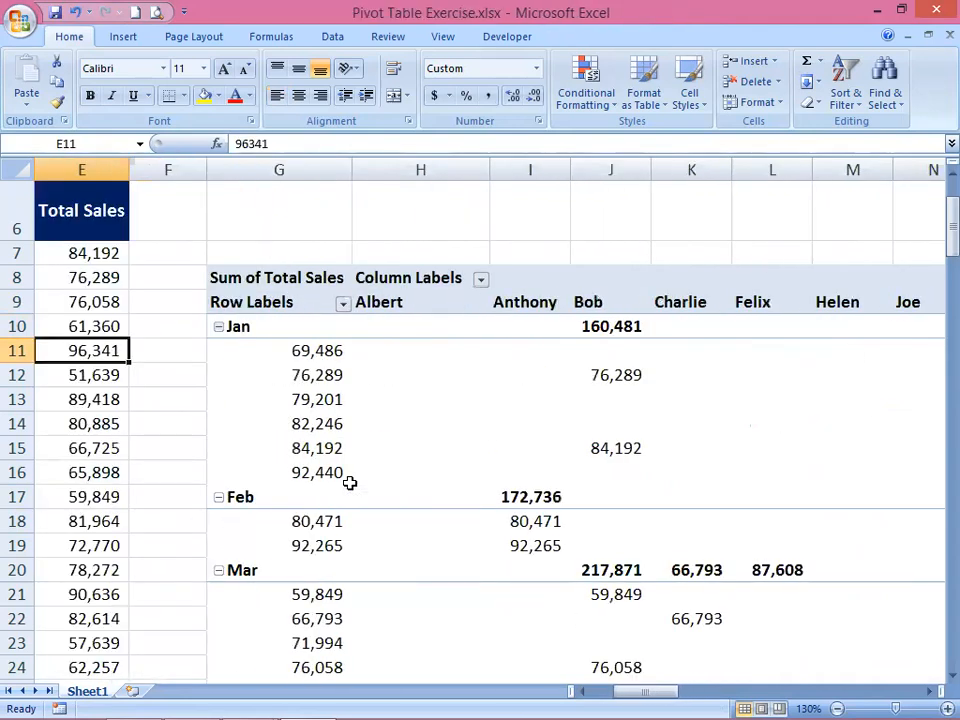
{"action": "key", "text": "Right"}
{"action": "key", "text": "Right"}
{"action": "key", "text": "Right"}
{"action": "key", "text": "Left"}
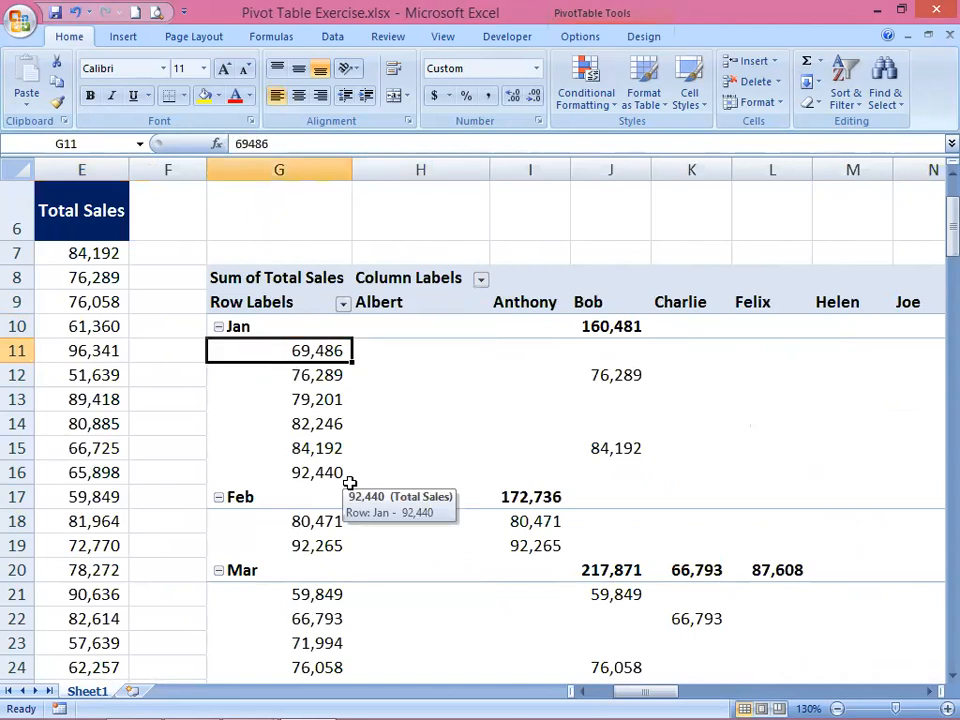
Review the individual sales amounts listed under January and trace the 76,289 row to its salesperson column
{"action": "key", "text": "Down"}
{"action": "key", "text": "Down"}
{"action": "key", "text": "Down"}
{"action": "key", "text": "Down"}
{"action": "key", "text": "Up"}
{"action": "key", "text": "Up"}
{"action": "key", "text": "Up"}
{"action": "key", "text": "Up"}
{"action": "key", "text": "Down"}
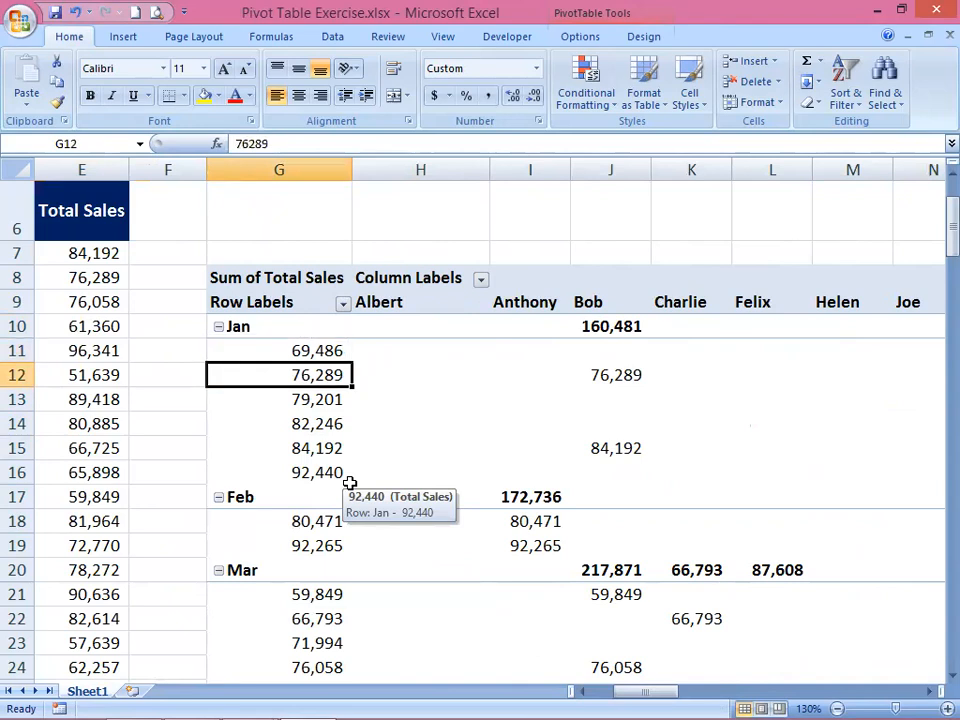
{"action": "key", "text": "Right"}
{"action": "key", "text": "Right"}
{"action": "key", "text": "Right"}
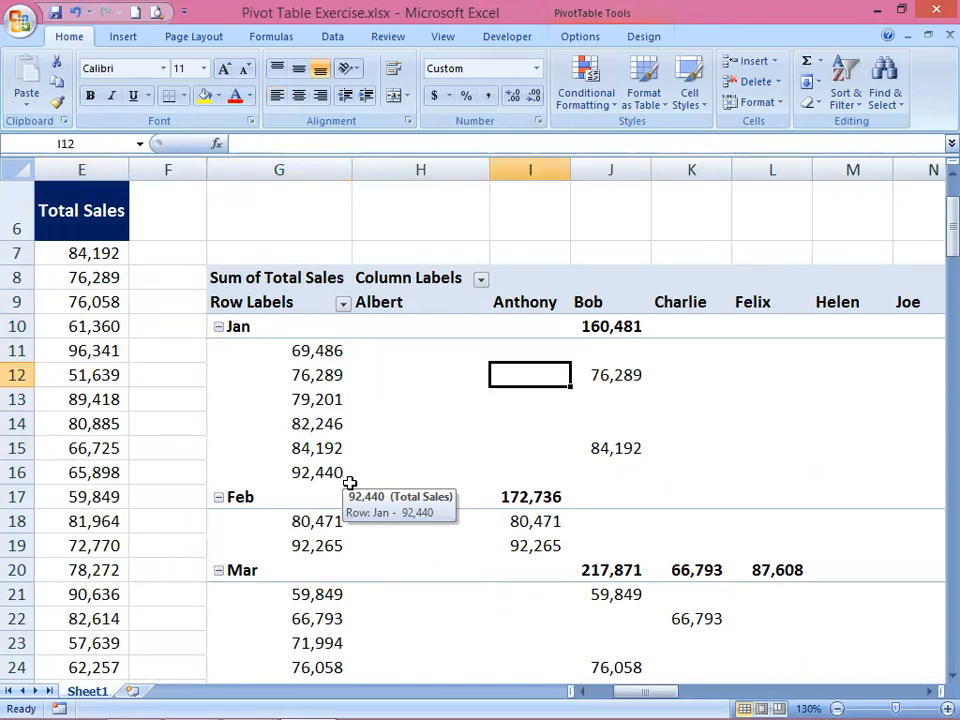
Trace the January 79,201 row across the salesperson columns to find whose sale it is
{"action": "key", "text": "Down"}
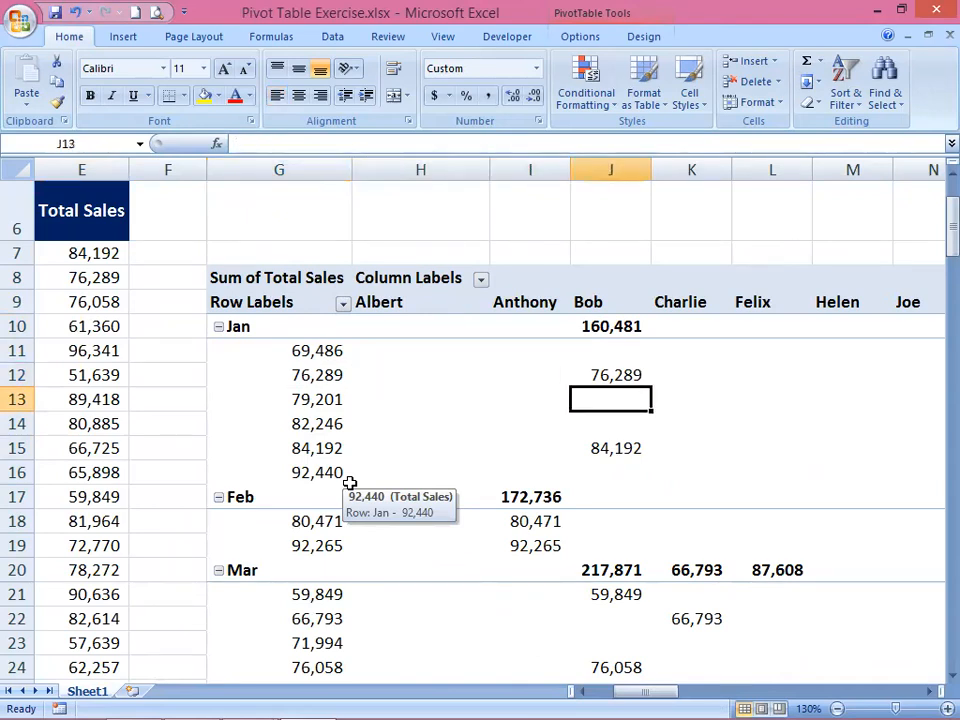
{"action": "key", "text": "Left"}
{"action": "key", "text": "Left"}
{"action": "key", "text": "Left"}
{"action": "key", "text": "Right"}
{"action": "key", "text": "Right"}
{"action": "key", "text": "Right"}
{"action": "key", "text": "Right"}
{"action": "key", "text": "Right"}
{"action": "key", "text": "Right"}
{"action": "key", "text": "Right"}
{"action": "key", "text": "Right"}
{"action": "key", "text": "Right"}
{"action": "key", "text": "Right"}
{"action": "key", "text": "Right"}
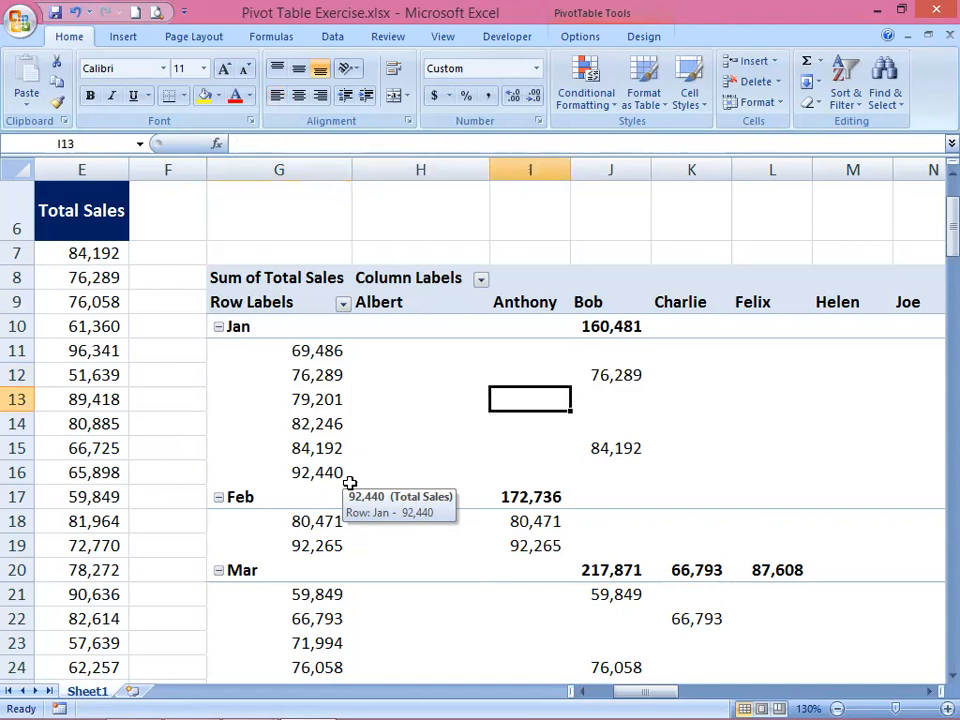
{"action": "key", "text": "Right"}
{"action": "key", "text": "Right"}
{"action": "key", "text": "Right"}
{"action": "key", "text": "Right"}
{"action": "key", "text": "Right"}
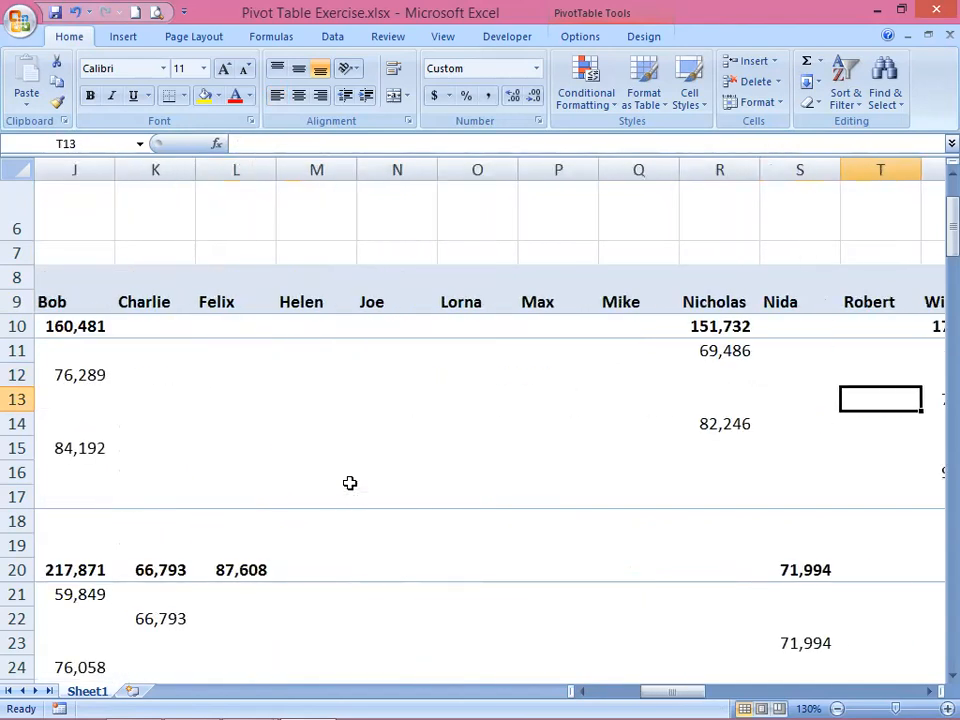
{"action": "key", "text": "Left"}
{"action": "key", "text": "Left"}
{"action": "key", "text": "Left"}
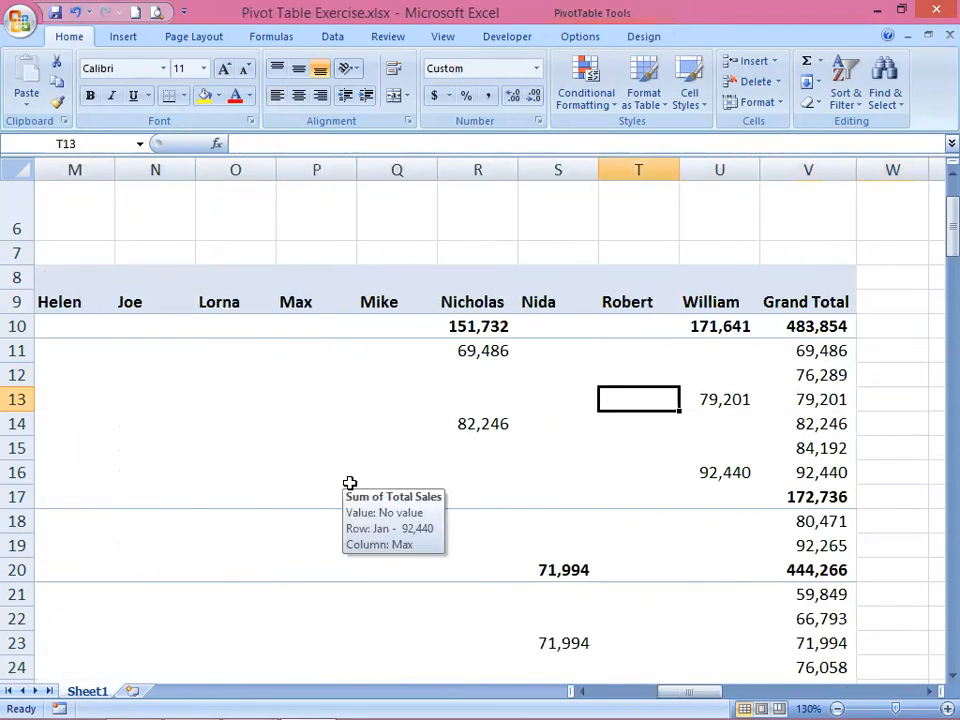
{"action": "key", "text": "Left"}
{"action": "key", "text": "Left"}
{"action": "key", "text": "Left"}
{"action": "key", "text": "Left"}
{"action": "key", "text": "Left"}
{"action": "key", "text": "Left"}
{"action": "key", "text": "Left"}
{"action": "key", "text": "Left"}
{"action": "key", "text": "Left"}
{"action": "key", "text": "Left"}
{"action": "key", "text": "Left"}
{"action": "key", "text": "Left"}
{"action": "key", "text": "Left"}
{"action": "key", "text": "Left"}
{"action": "key", "text": "Left"}
{"action": "key", "text": "Right"}
{"action": "key", "text": "Right"}
{"action": "key", "text": "Right"}
{"action": "key", "text": "Right"}
{"action": "key", "text": "Right"}
{"action": "key", "text": "Right"}
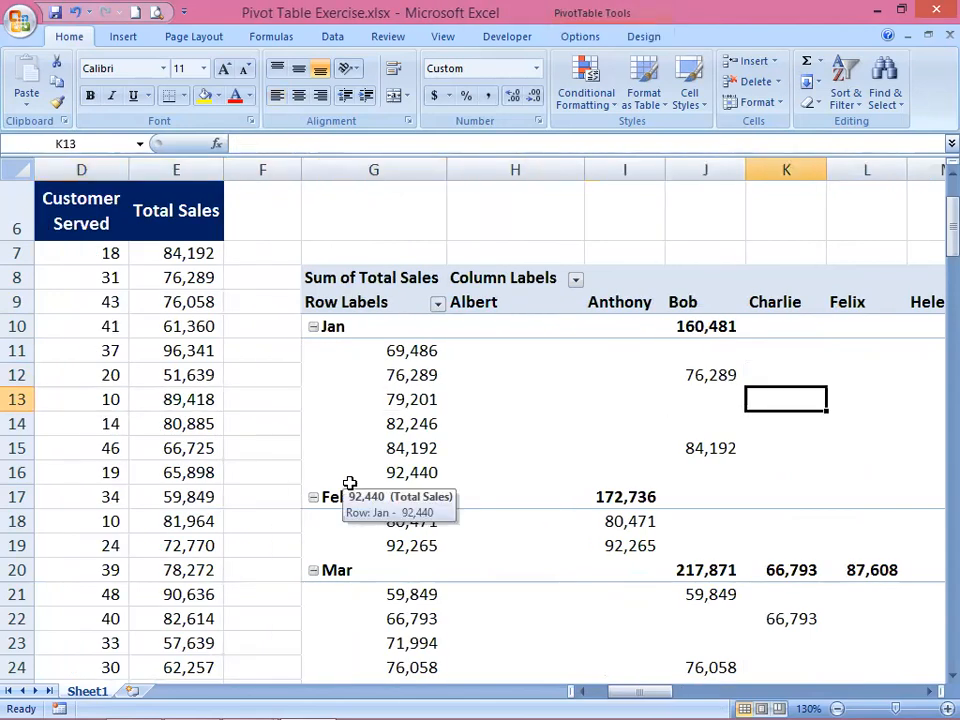
{"action": "key", "text": "Right"}
{"action": "key", "text": "Right"}
{"action": "key", "text": "Left"}
{"action": "key", "text": "Left"}
{"action": "key", "text": "Left"}
{"action": "key", "text": "Left"}
{"action": "key", "text": "Left"}
{"action": "key", "text": "Left"}
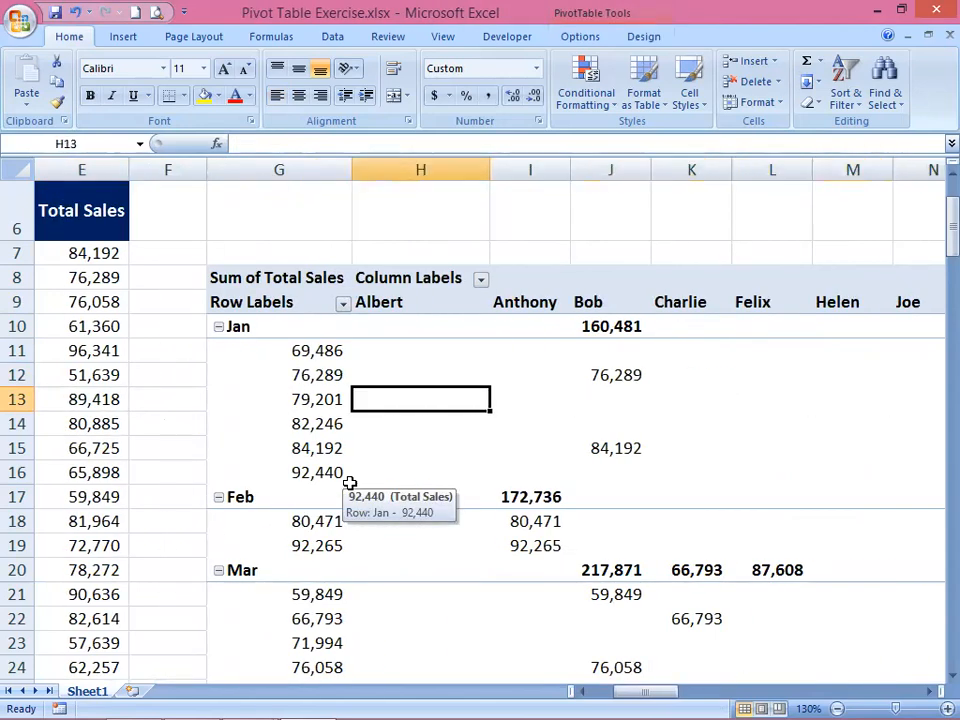
Review how the Jan, Feb and Mar groups list their individual sales amounts in the pivot table's row labels
{"action": "key", "text": "Up"}
{"action": "key", "text": "Up"}
{"action": "key", "text": "Up"}
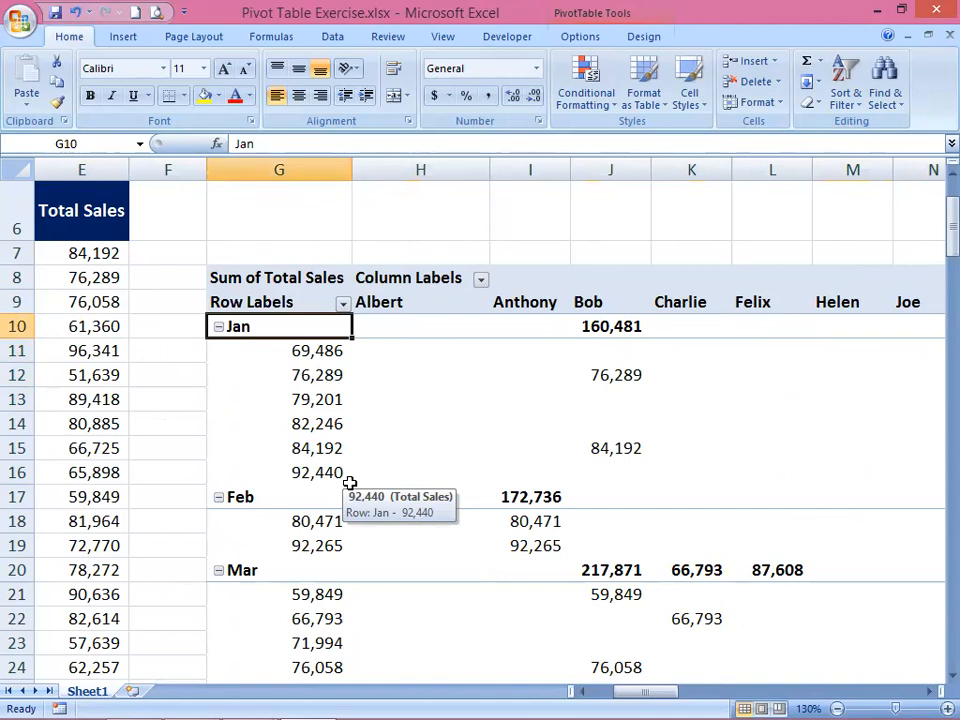
{"action": "key", "text": "Down"}
{"action": "key", "text": "Down"}
{"action": "key", "text": "Down"}
{"action": "key", "text": "Down"}
{"action": "key", "text": "Down"}
{"action": "key", "text": "Down"}
{"action": "key", "text": "Down"}
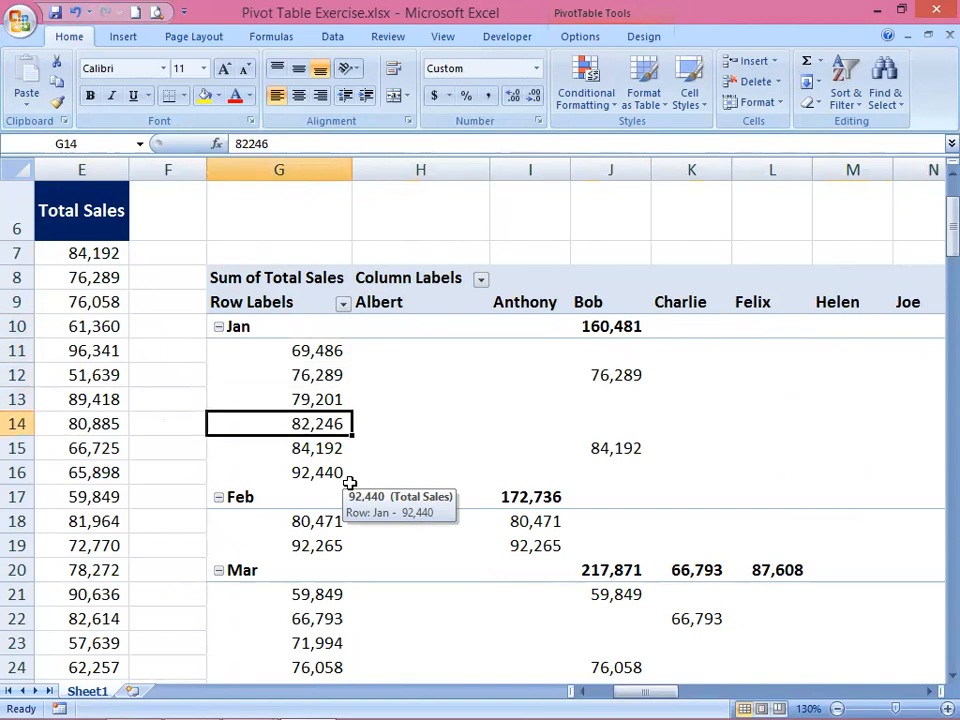
{"action": "key", "text": "Down"}
{"action": "key", "text": "Down"}
{"action": "key", "text": "Down"}
{"action": "key", "text": "Down"}
{"action": "key", "text": "Down"}
{"action": "key", "text": "Down"}
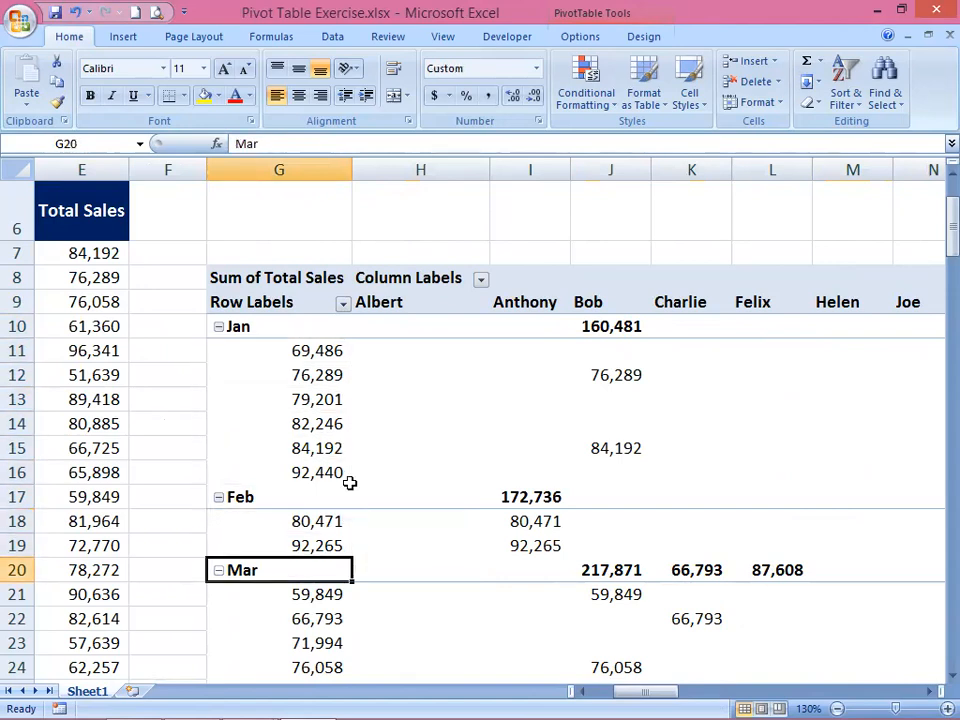
{"action": "key", "text": "Up"}
{"action": "key", "text": "Up"}
{"action": "key", "text": "Up"}
{"action": "key", "text": "Up"}
{"action": "key", "text": "Up"}
{"action": "key", "text": "Up"}
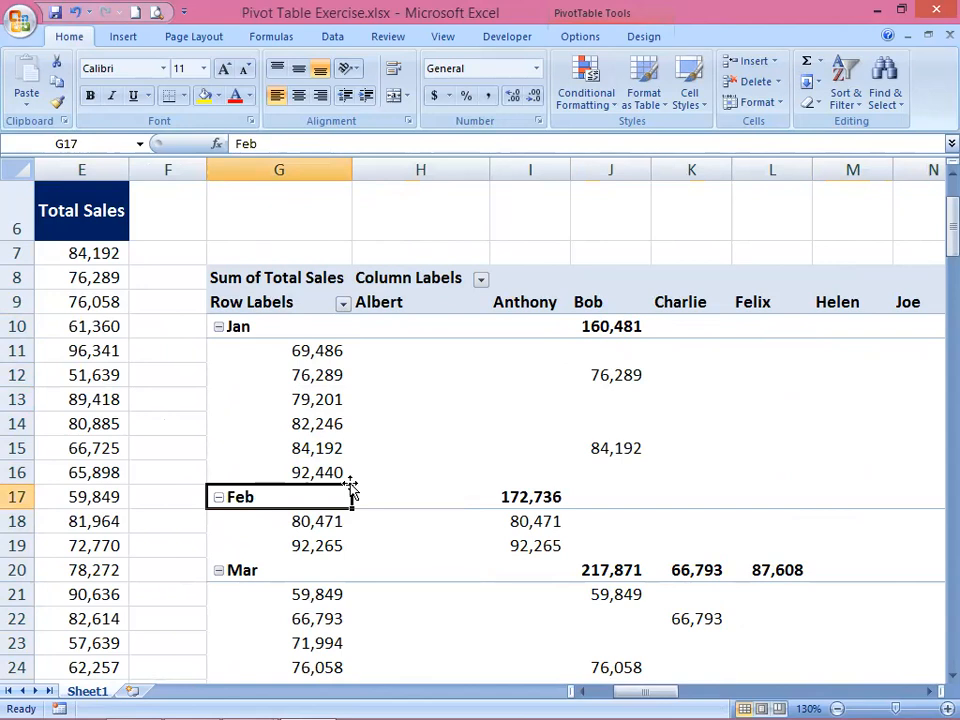
Rearrange the pivot table fields with Month as column labels and Sales Person above Total Sales in the row labels, then hide the field list
{"action": "left_click", "coordinate": [300, 397]}
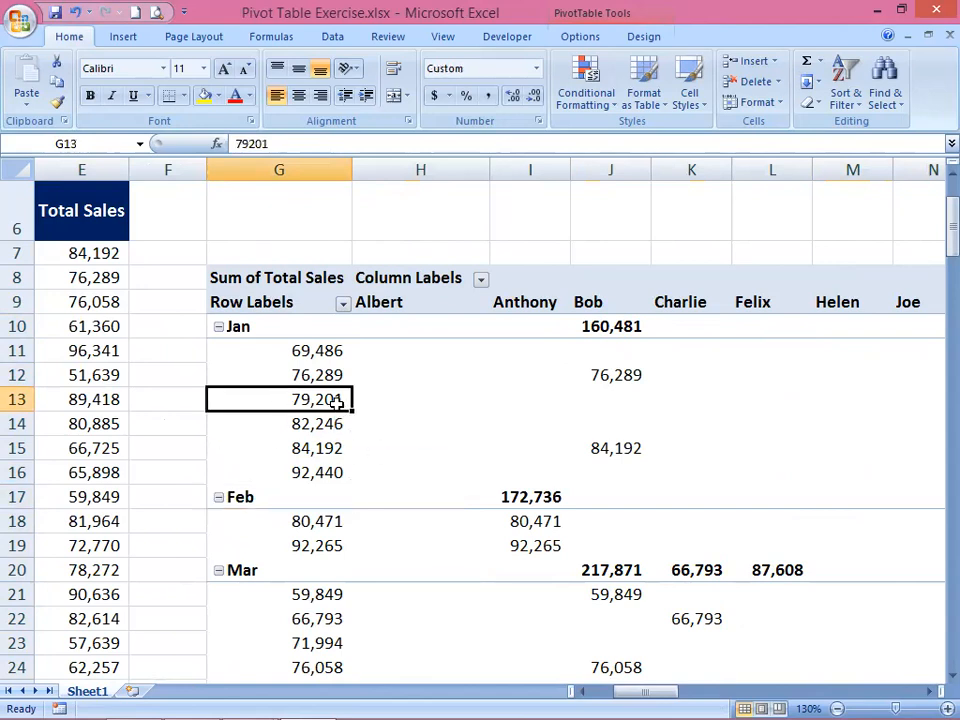
{"action": "right_click", "coordinate": [338, 400]}
{"action": "left_click", "coordinate": [398, 694]}
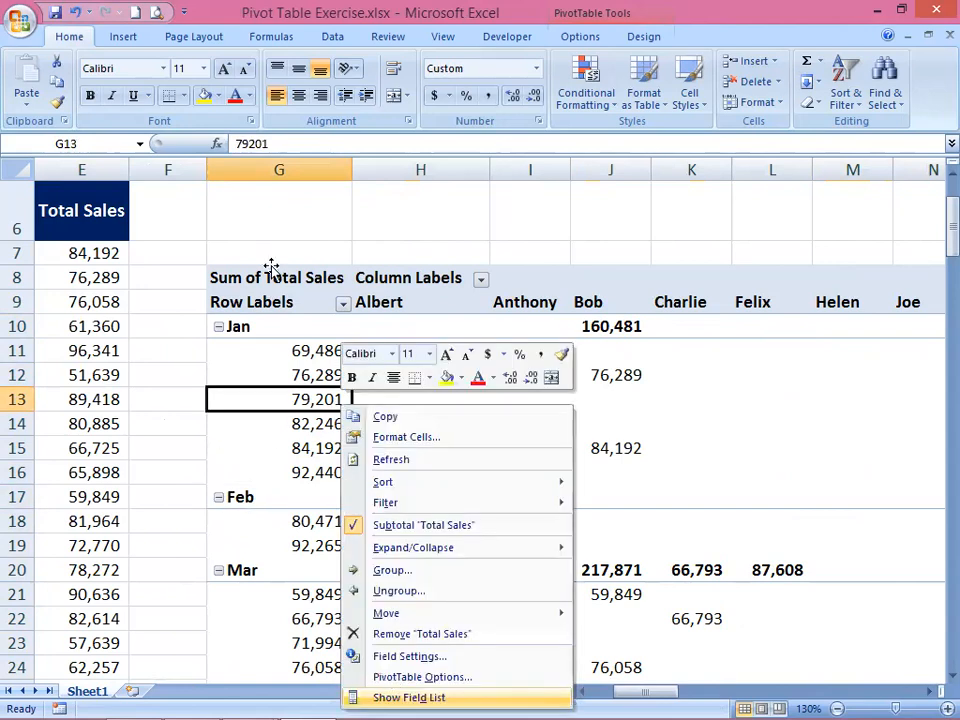
{"action": "left_click_drag", "start_coordinate": [386, 176], "coordinate": [574, 176]}
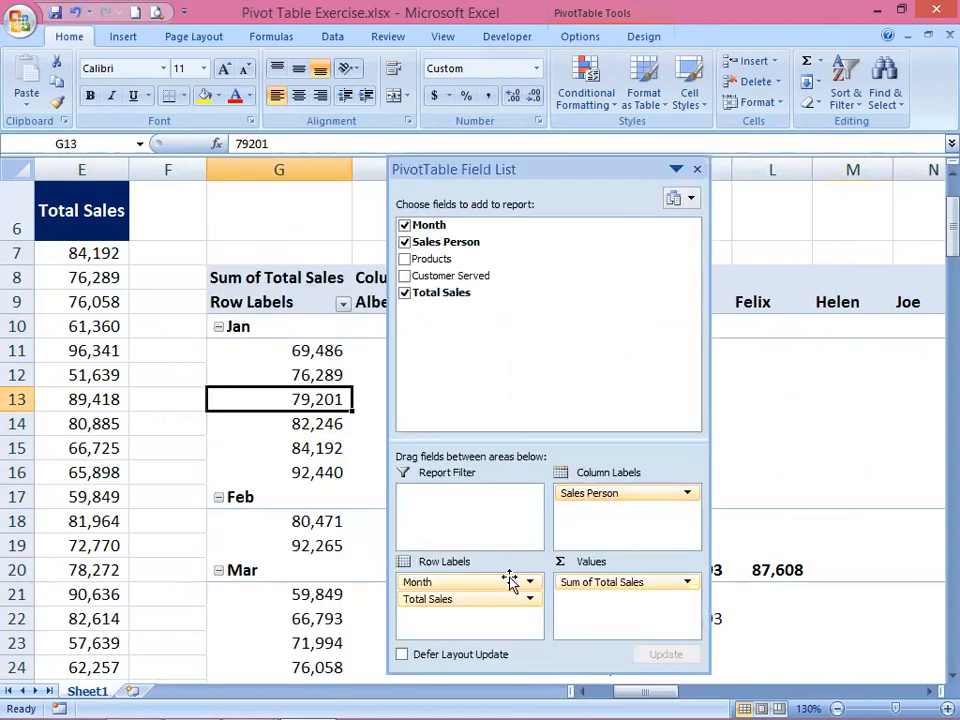
{"action": "left_click_drag", "start_coordinate": [460, 585], "coordinate": [449, 612]}
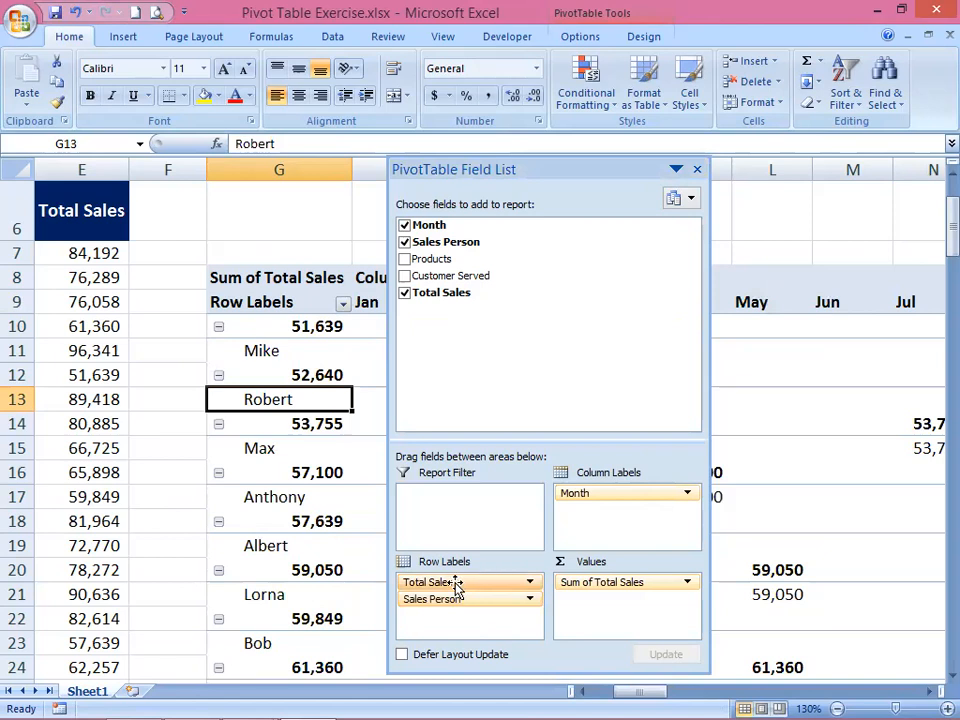
{"action": "left_click_drag", "start_coordinate": [456, 586], "coordinate": [488, 626]}
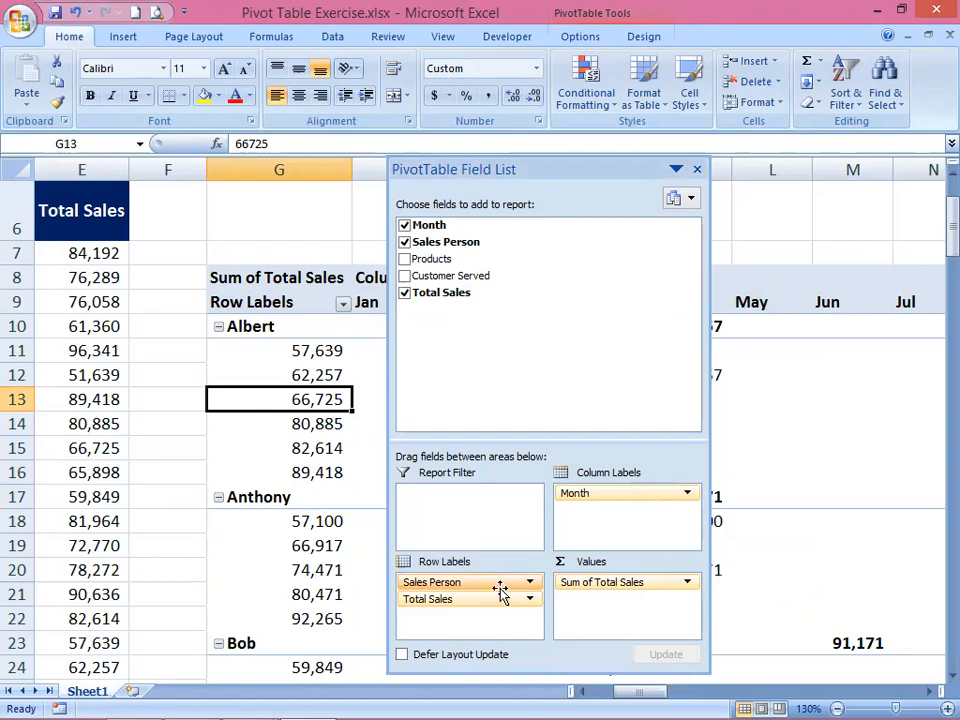
{"action": "left_click", "coordinate": [698, 170]}
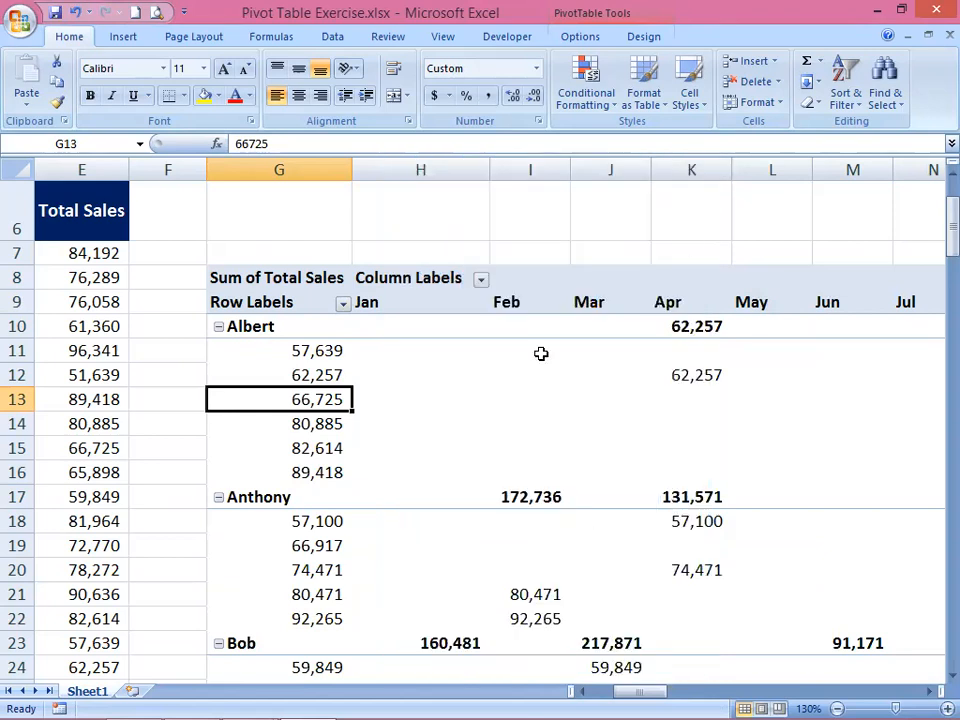
Review the individual sales amounts listed under the first salesperson, from 57,639 to 89,418
{"action": "left_click", "coordinate": [268, 350]}
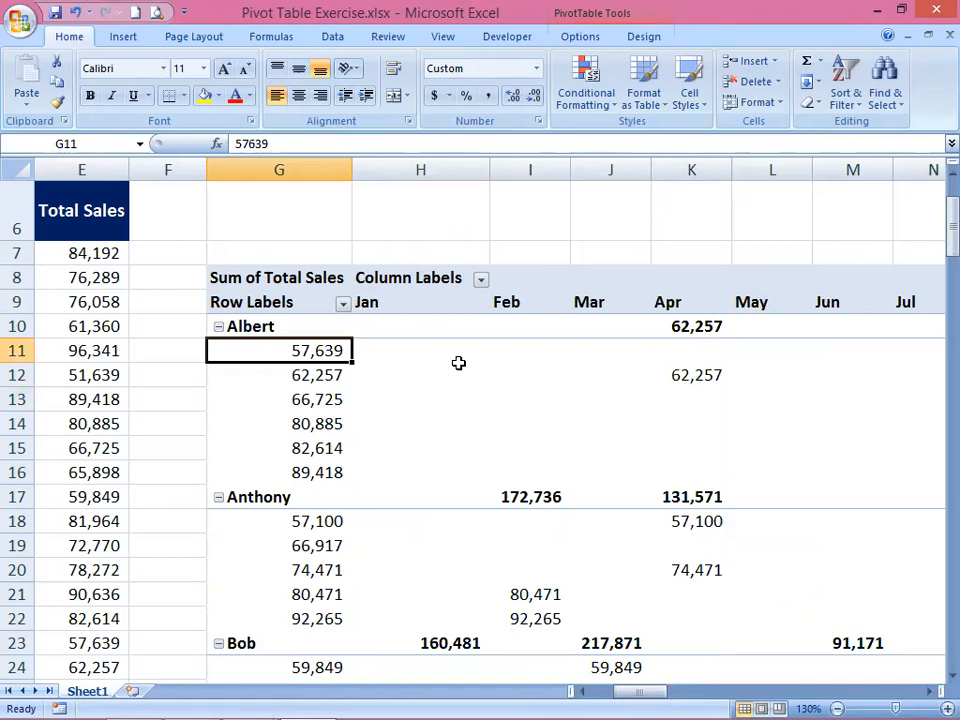
{"action": "mouse_move", "coordinate": [458, 363]}
{"action": "key", "text": "Up"}
{"action": "key", "text": "Down"}
{"action": "key", "text": "Down"}
{"action": "key", "text": "Down"}
{"action": "key", "text": "Down"}
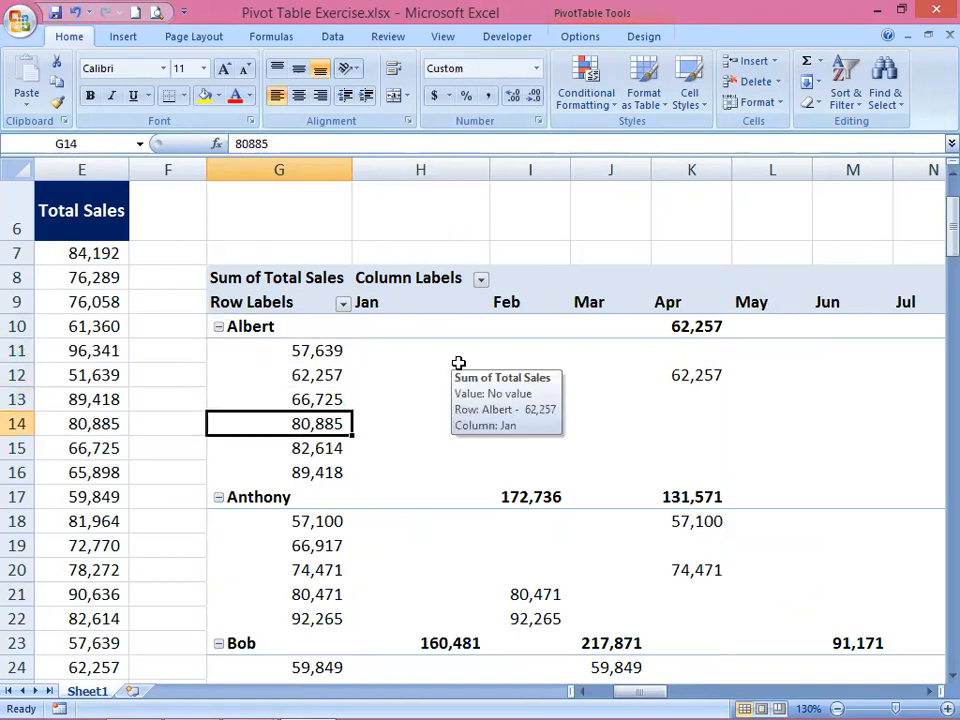
{"action": "key", "text": "Down"}
{"action": "key", "text": "Down"}
{"action": "key", "text": "Up"}
{"action": "key", "text": "Up"}
{"action": "key", "text": "Up"}
{"action": "key", "text": "Up"}
{"action": "key", "text": "Up"}
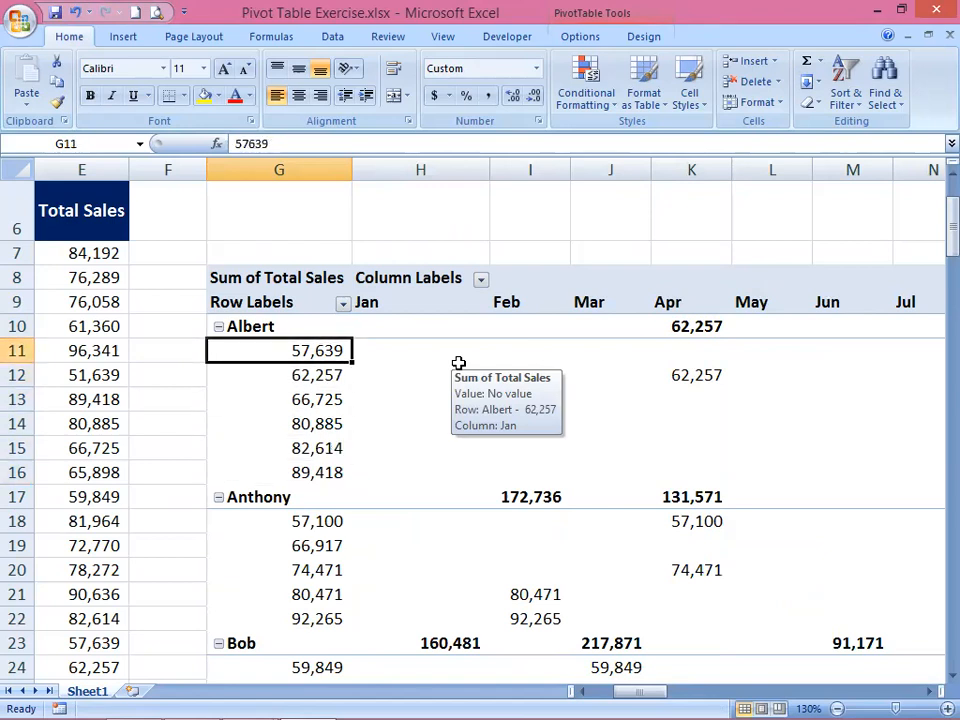
{"action": "key", "text": "Down"}
{"action": "key", "text": "Down"}
{"action": "key", "text": "Down"}
{"action": "key", "text": "Down"}
{"action": "key", "text": "Down"}
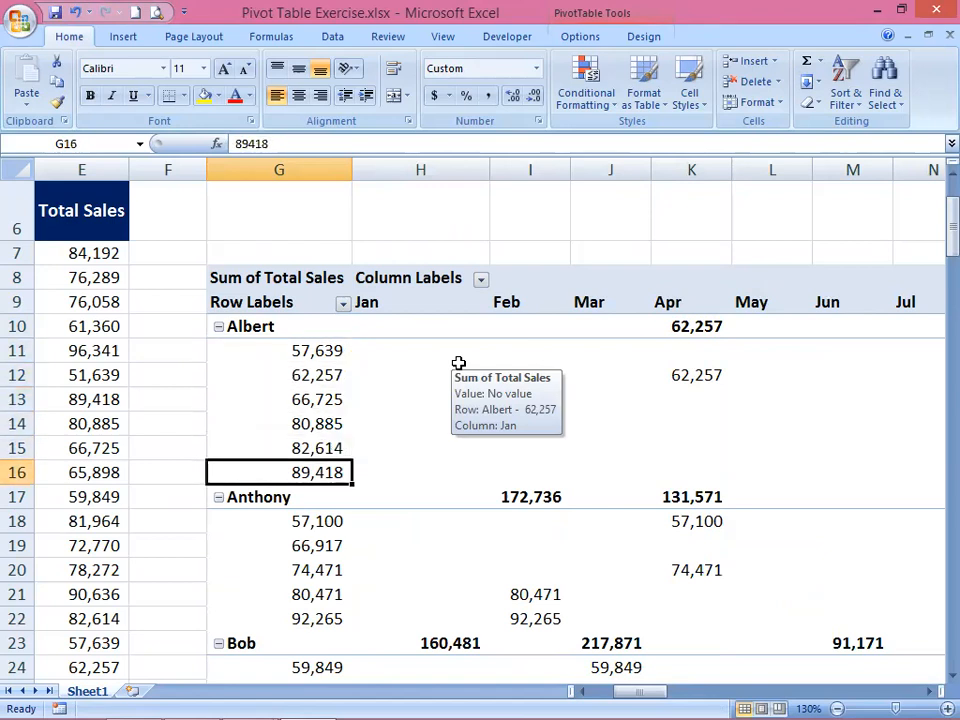
{"action": "key", "text": "Up"}
{"action": "key", "text": "Up"}
{"action": "key", "text": "Up"}
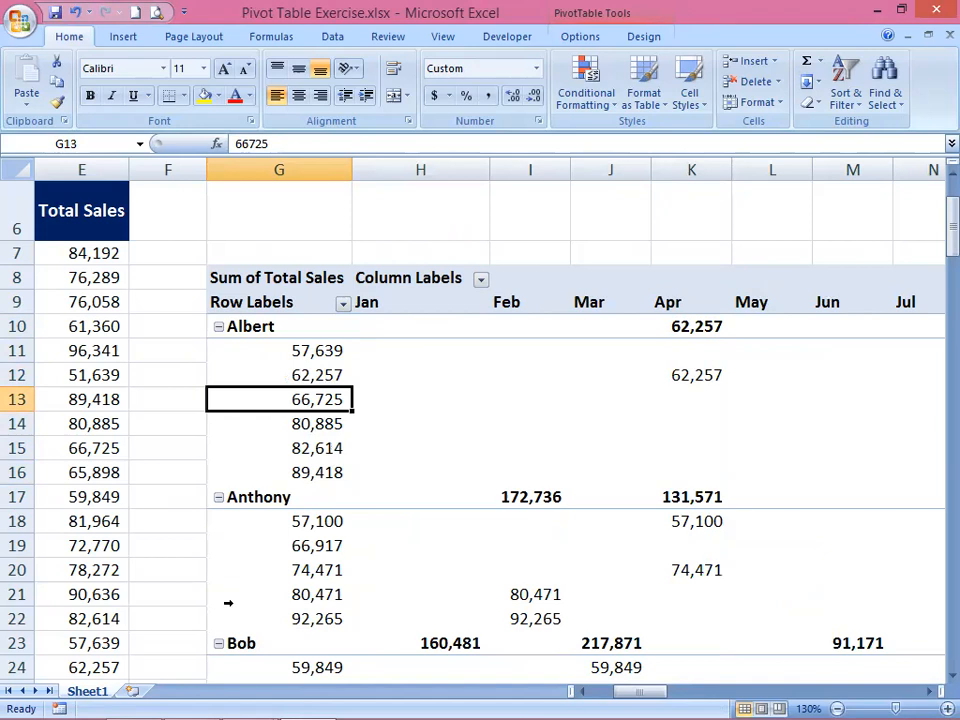
{"action": "key", "text": "Up"}
{"action": "key", "text": "Up"}
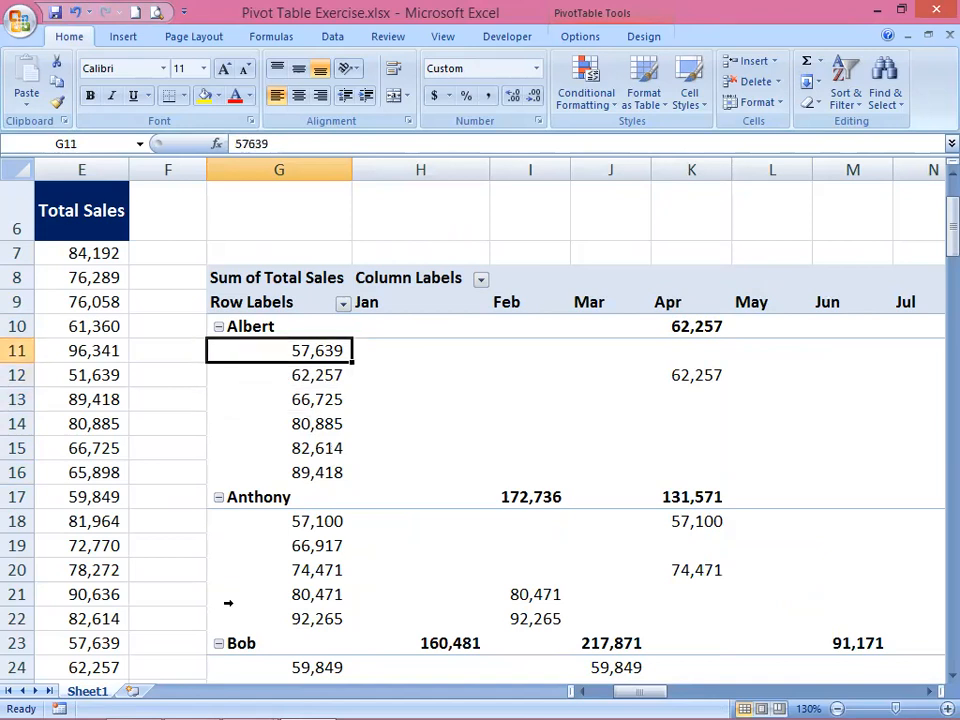
Trace the first salesperson's 57,639 row across the month columns as far as the Grand Total and back
{"action": "key", "text": "Right"}
{"action": "key", "text": "Right"}
{"action": "key", "text": "Right"}
{"action": "key", "text": "Right"}
{"action": "key", "text": "Right"}
{"action": "key", "text": "Right"}
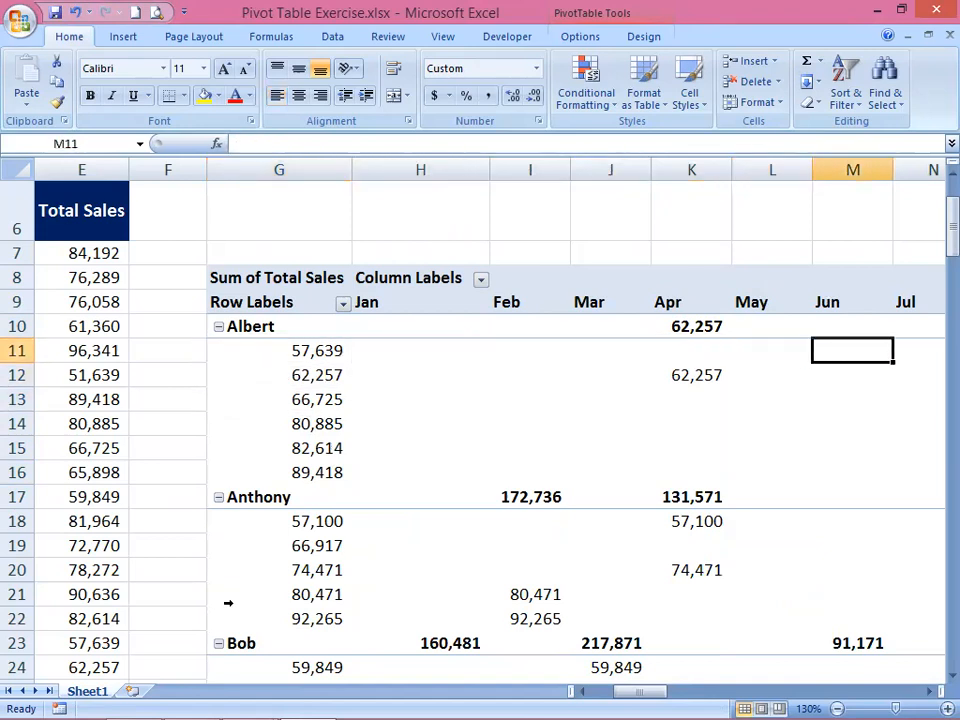
{"action": "key", "text": "Right"}
{"action": "key", "text": "Right"}
{"action": "key", "text": "Right"}
{"action": "key", "text": "Right"}
{"action": "key", "text": "Left"}
{"action": "key", "text": "Right"}
{"action": "key", "text": "Right"}
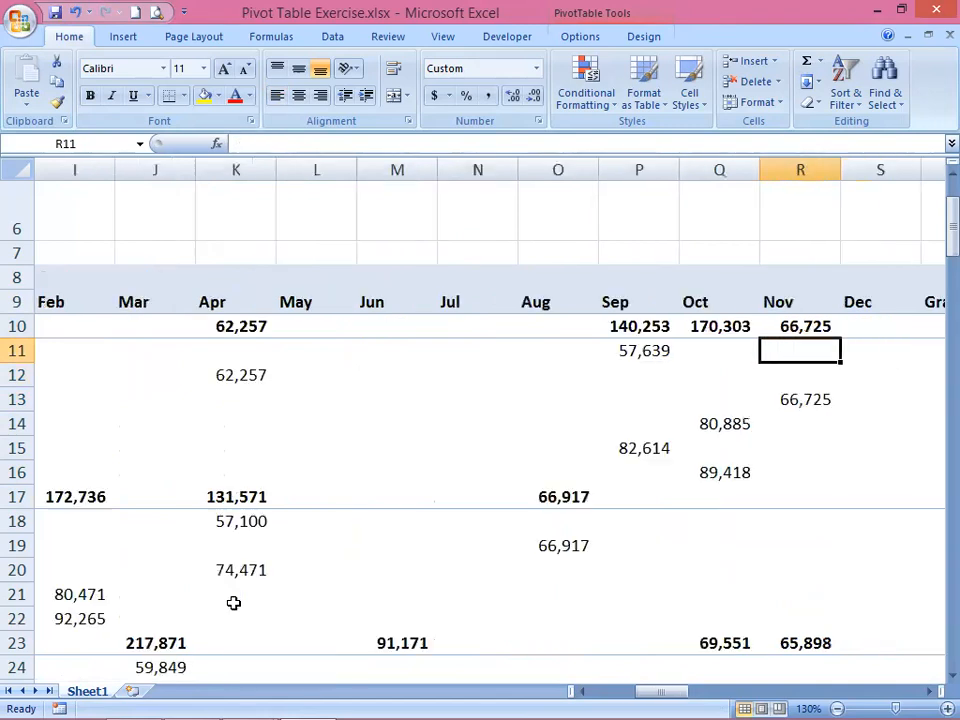
{"action": "key", "text": "Right"}
{"action": "key", "text": "Right"}
{"action": "key", "text": "Left"}
{"action": "key", "text": "Left"}
{"action": "key", "text": "Left"}
{"action": "key", "text": "Left"}
{"action": "key", "text": "Left"}
{"action": "key", "text": "Left"}
{"action": "key", "text": "Left"}
{"action": "key", "text": "Left"}
{"action": "key", "text": "Left"}
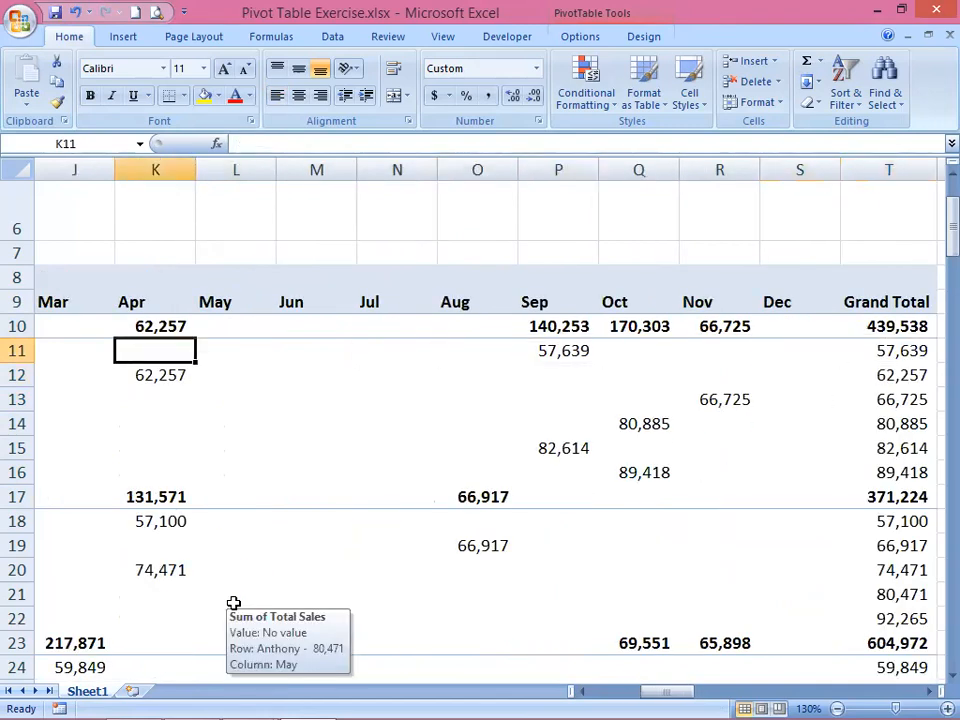
{"action": "key", "text": "Left"}
{"action": "key", "text": "Left"}
{"action": "key", "text": "Left"}
{"action": "key", "text": "Left"}
Check the month column headers and compare the first salesperson's April subtotal with the individual sale beneath it
{"action": "key", "text": "Right"}
{"action": "key", "text": "Down"}
{"action": "key", "text": "Down"}
{"action": "key", "text": "Down"}
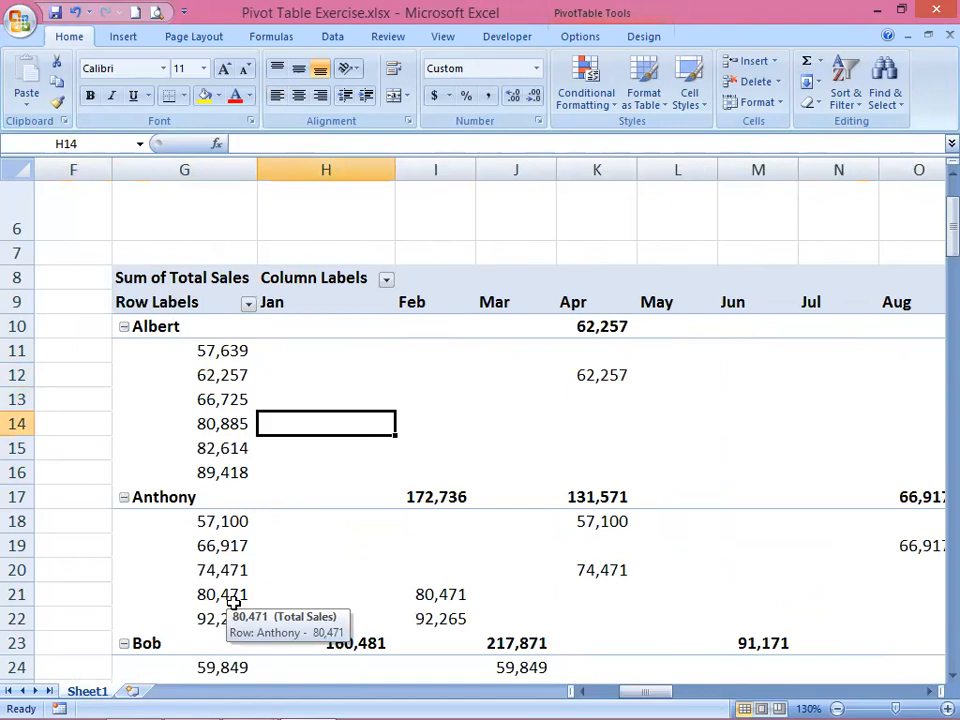
{"action": "key", "text": "Right"}
{"action": "key", "text": "Right"}
{"action": "key", "text": "Up"}
{"action": "key", "text": "Up"}
{"action": "key", "text": "Up"}
{"action": "key", "text": "Up"}
{"action": "key", "text": "Up"}
{"action": "key", "text": "Up"}
{"action": "key", "text": "Up"}
{"action": "key", "text": "Up"}
{"action": "key", "text": "Down"}
{"action": "key", "text": "Down"}
{"action": "key", "text": "Down"}
{"action": "key", "text": "Down"}
{"action": "key", "text": "Left"}
{"action": "key", "text": "Left"}
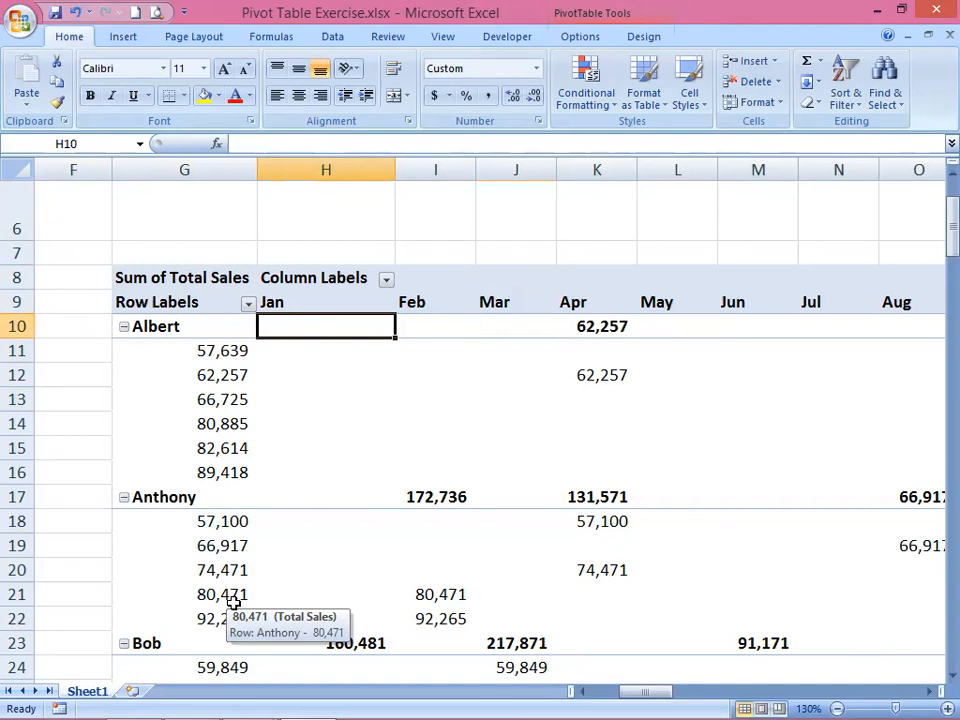
{"action": "key", "text": "Right"}
{"action": "key", "text": "Right"}
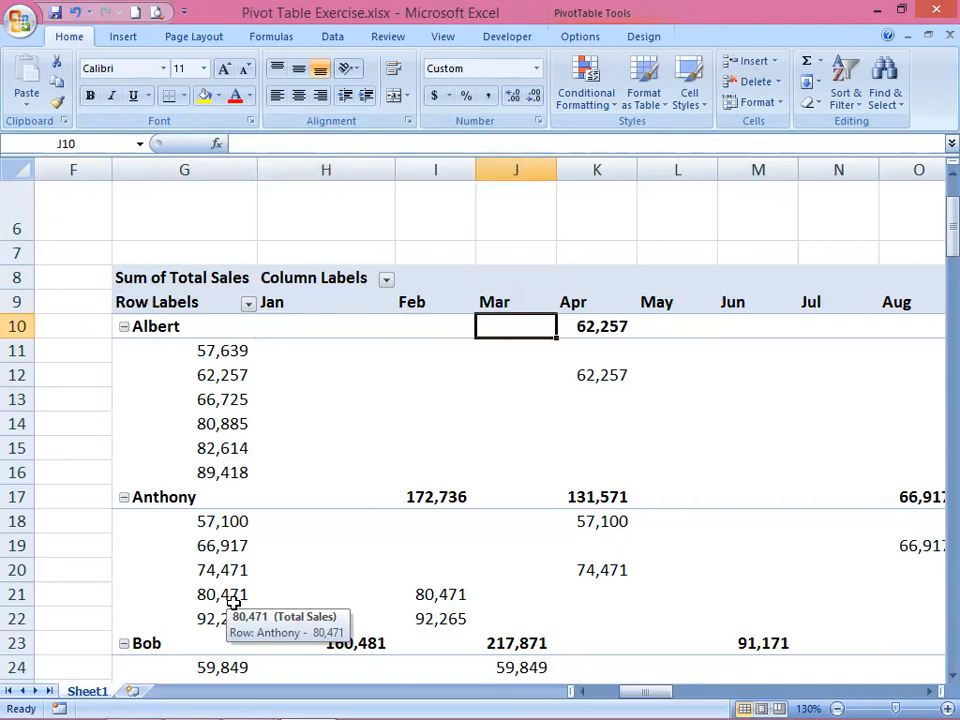
{"action": "key", "text": "Right"}
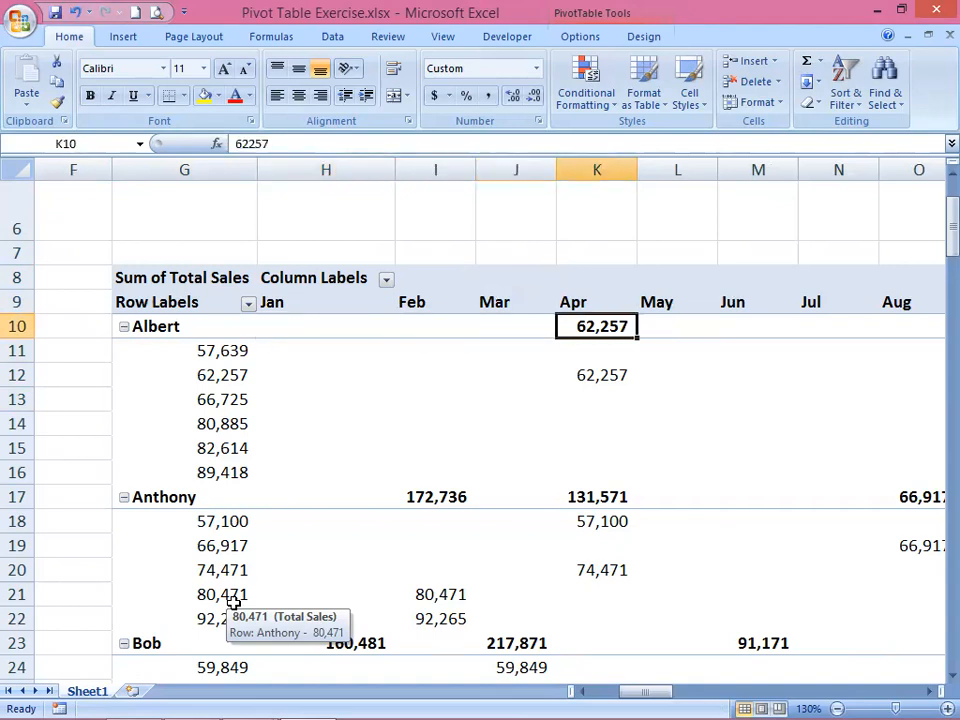
{"action": "key", "text": "Down"}
{"action": "key", "text": "Down"}
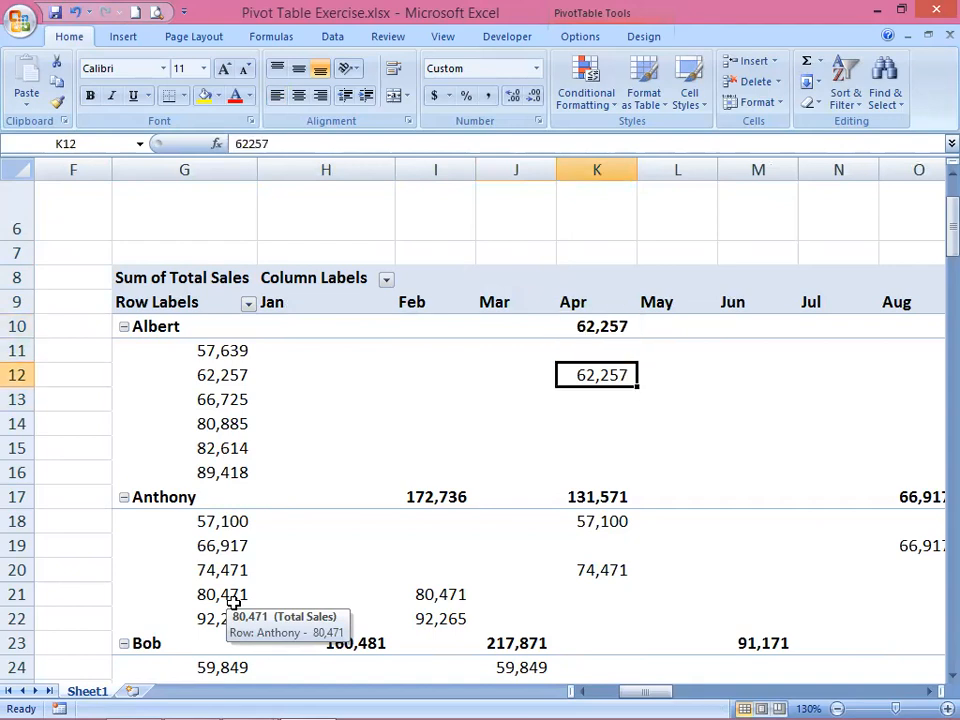
Follow the first salesperson's subtotal row from April to September and examine the individual sales that make up the September subtotal
{"action": "left_click", "coordinate": [224, 362]}
{"action": "left_click", "coordinate": [598, 326]}
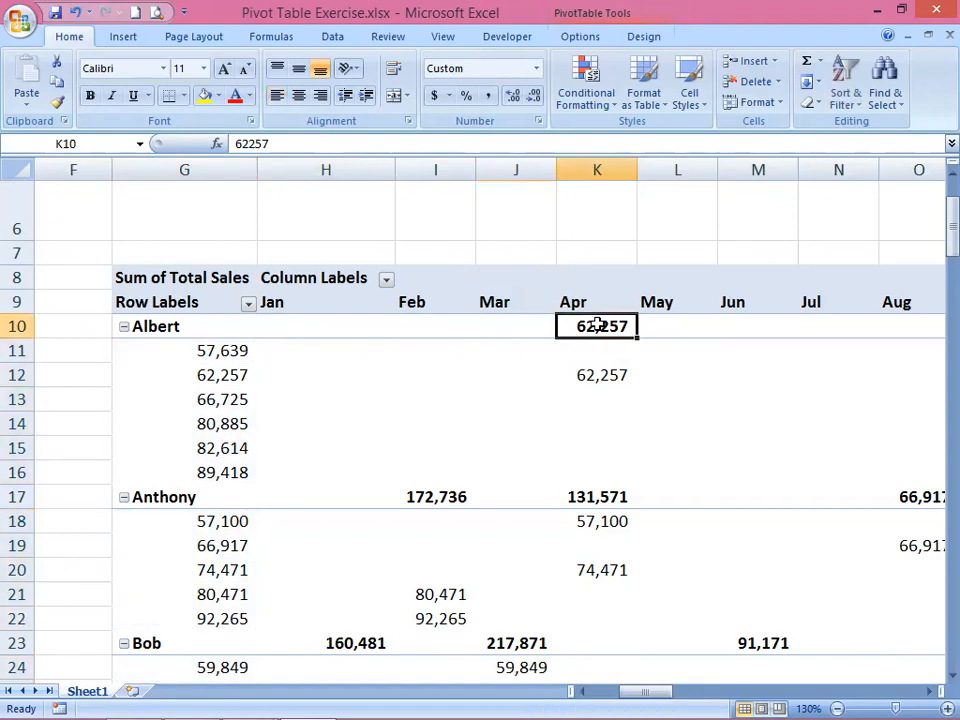
{"action": "key", "text": "Right"}
{"action": "key", "text": "Right"}
{"action": "key", "text": "Right"}
{"action": "key", "text": "Right"}
{"action": "key", "text": "Right"}
{"action": "key", "text": "Right"}
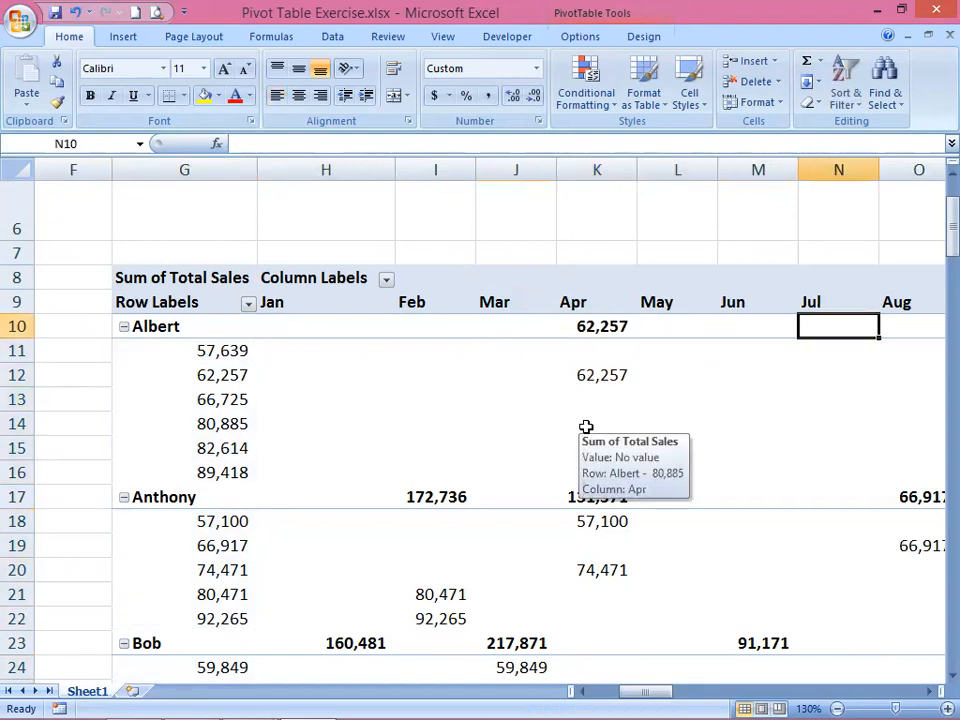
{"action": "key", "text": "Left"}
{"action": "key", "text": "Down"}
{"action": "key", "text": "Down"}
{"action": "key", "text": "Up"}
{"action": "key", "text": "Down"}
{"action": "key", "text": "Down"}
{"action": "key", "text": "Down"}
{"action": "key", "text": "Down"}
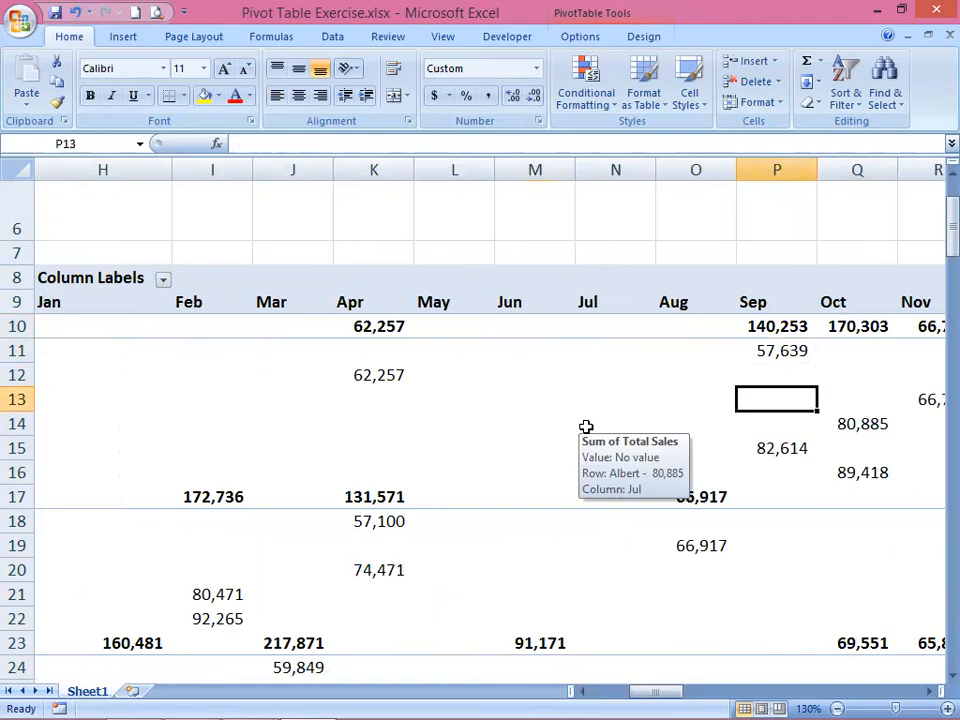
{"action": "key", "text": "Up"}
{"action": "key", "text": "Up"}
{"action": "key", "text": "Up"}
{"action": "key", "text": "Up"}
{"action": "key", "text": "Up"}
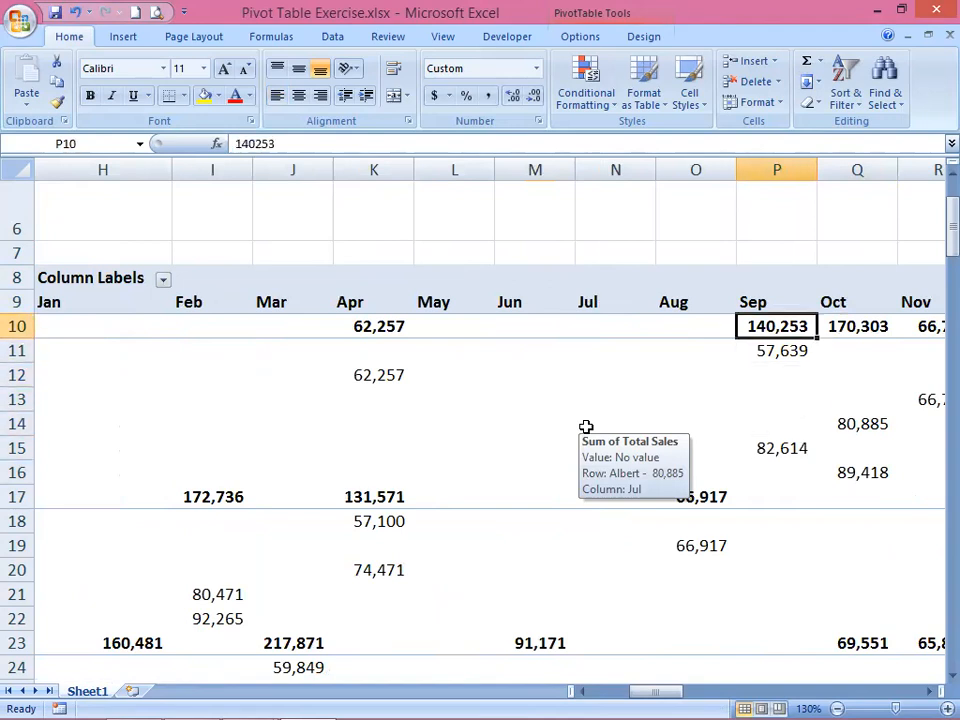
Look along the first salesperson's subtotal row across the months, comparing it with the source data columns beside the pivot table
{"action": "key", "text": "Left"}
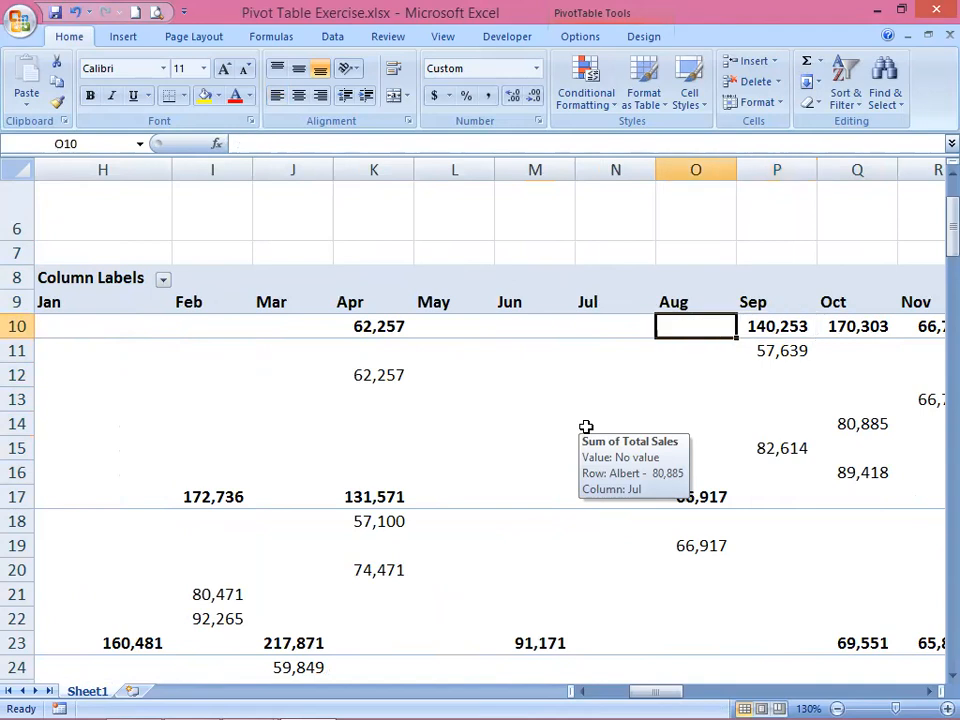
{"action": "key", "text": "Left"}
{"action": "key", "text": "Left"}
{"action": "key", "text": "Left"}
{"action": "key", "text": "Left"}
{"action": "key", "text": "Left"}
{"action": "key", "text": "Left"}
{"action": "key", "text": "Left"}
{"action": "key", "text": "Left"}
{"action": "key", "text": "Left"}
{"action": "key", "text": "Left"}
{"action": "key", "text": "Left"}
{"action": "key", "text": "Left"}
{"action": "key", "text": "Left"}
{"action": "key", "text": "Right"}
{"action": "key", "text": "Right"}
{"action": "key", "text": "Right"}
{"action": "key", "text": "Right"}
{"action": "key", "text": "Right"}
{"action": "key", "text": "Right"}
{"action": "key", "text": "Right"}
{"action": "key", "text": "Right"}
{"action": "key", "text": "Right"}
{"action": "key", "text": "Right"}
{"action": "key", "text": "Right"}
{"action": "key", "text": "Right"}
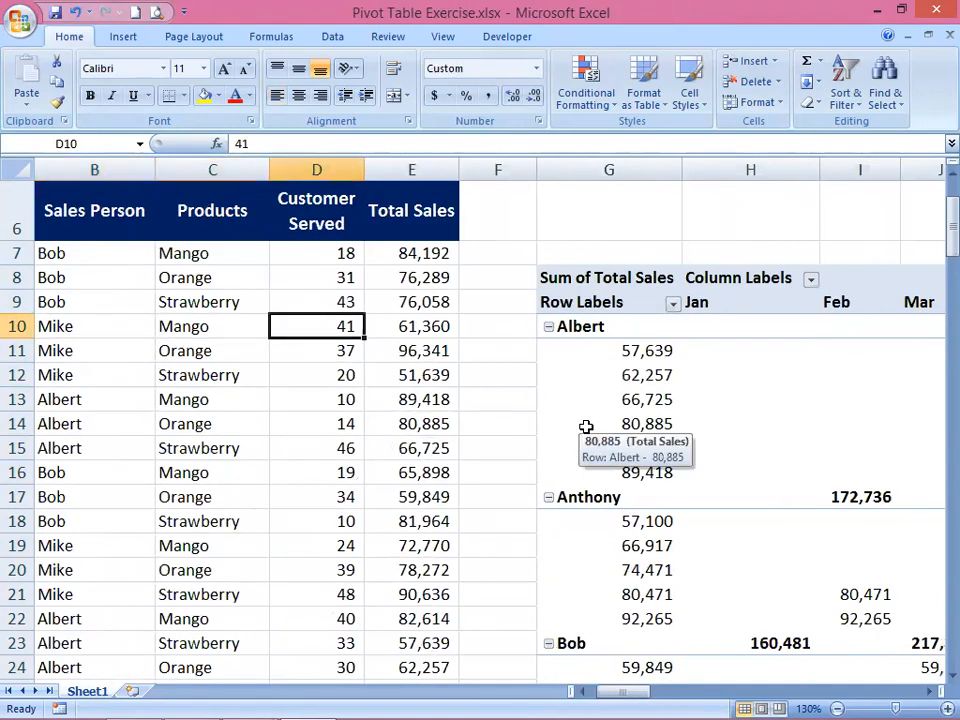
{"action": "key", "text": "Left"}
{"action": "key", "text": "Left"}
{"action": "key", "text": "Left"}
{"action": "key", "text": "Left"}
{"action": "key", "text": "Left"}
{"action": "key", "text": "Left"}
{"action": "key", "text": "Left"}
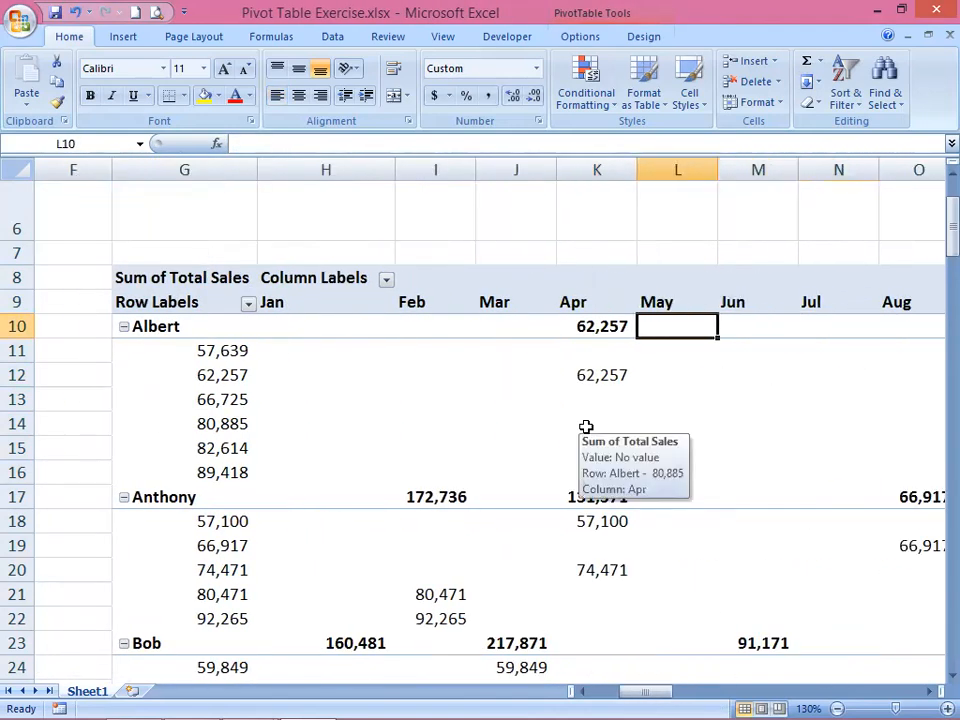
Look through the individual sales amounts listed under each salesperson down the pivot table and return to its start
{"action": "key", "text": "Down"}
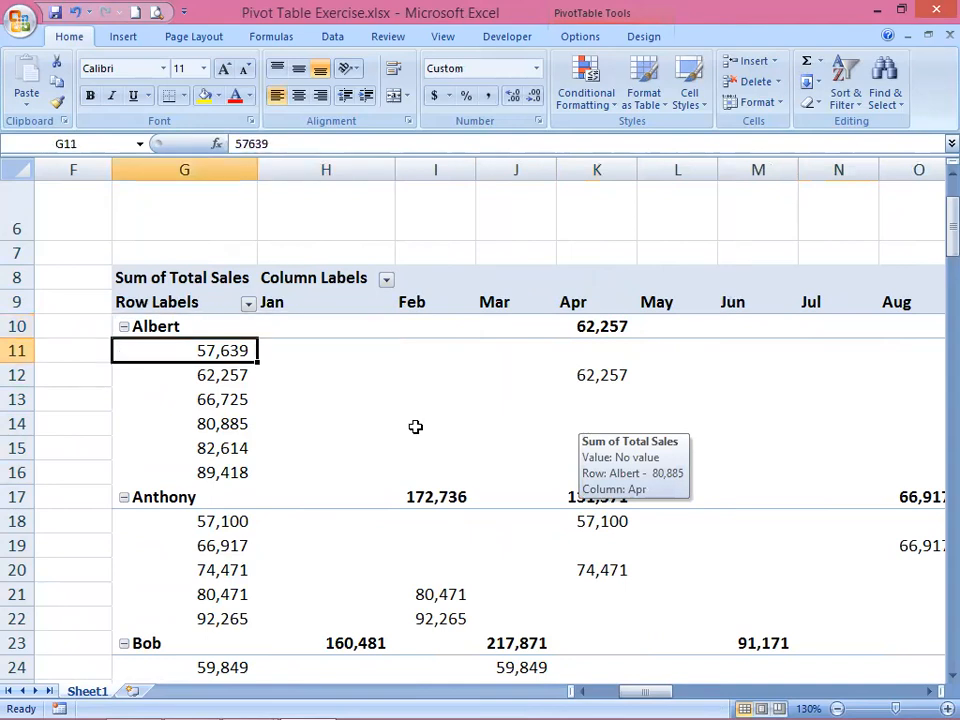
{"action": "scroll", "coordinate": [202, 523], "scroll_direction": "down", "scroll_amount": 2}
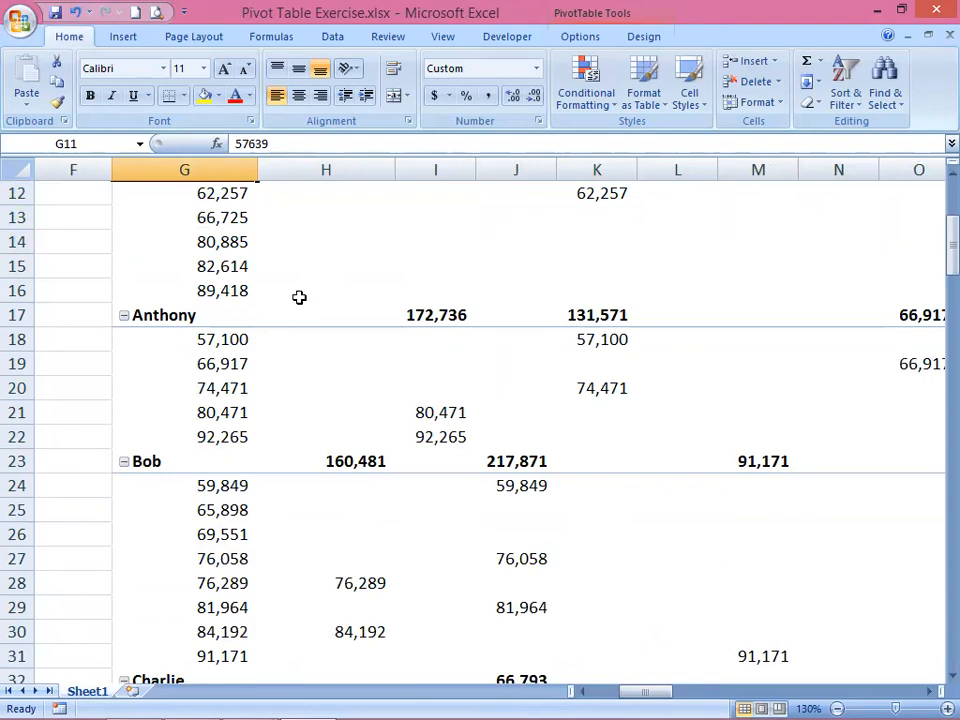
{"action": "scroll", "coordinate": [476, 355], "scroll_direction": "up", "scroll_amount": 4}
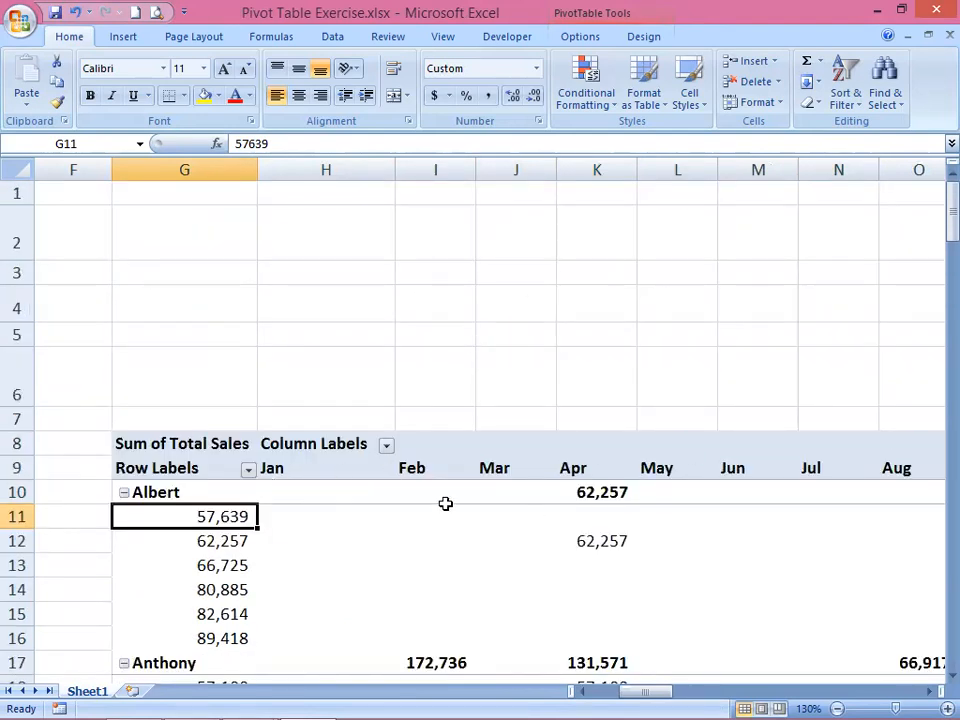
{"action": "scroll", "coordinate": [277, 560], "scroll_direction": "down", "scroll_amount": 3}
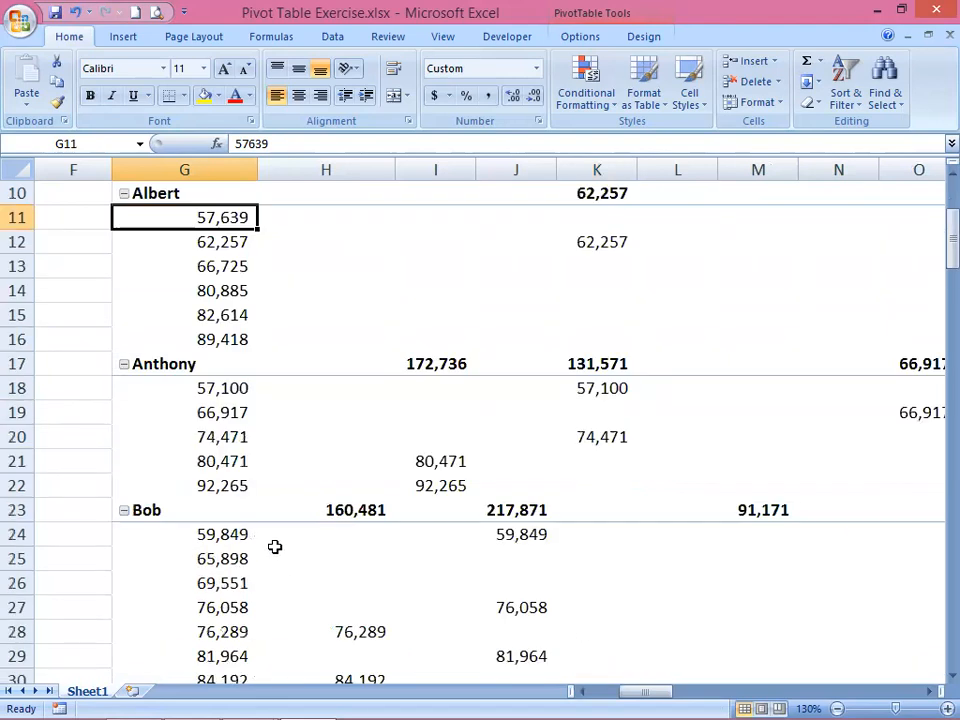
{"action": "scroll", "coordinate": [258, 509], "scroll_direction": "down", "scroll_amount": 2}
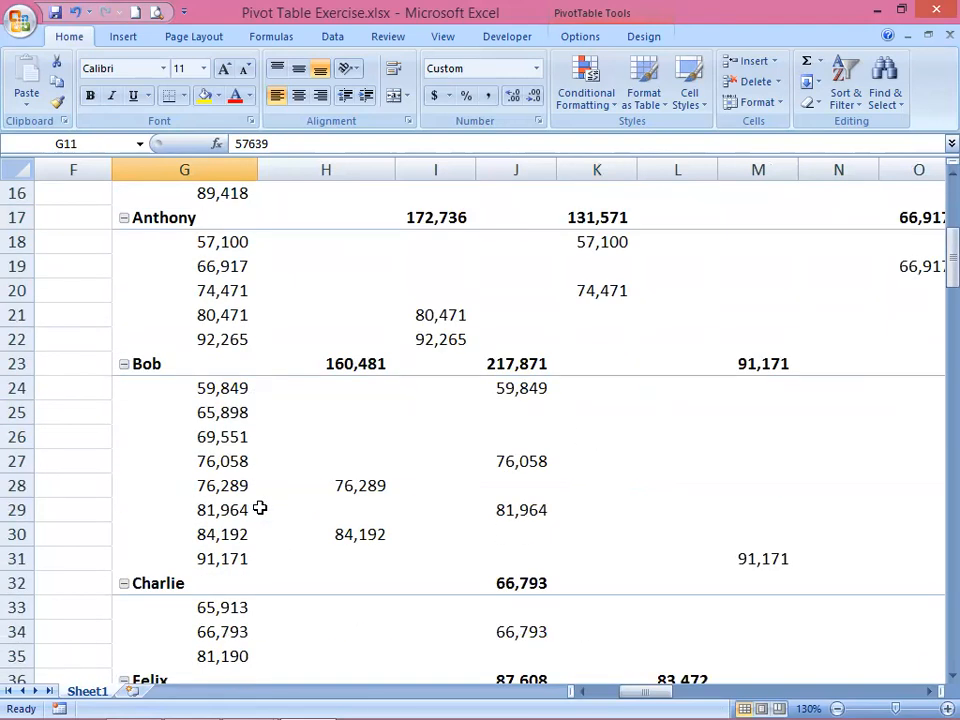
{"action": "scroll", "coordinate": [259, 509], "scroll_direction": "down", "scroll_amount": 4}
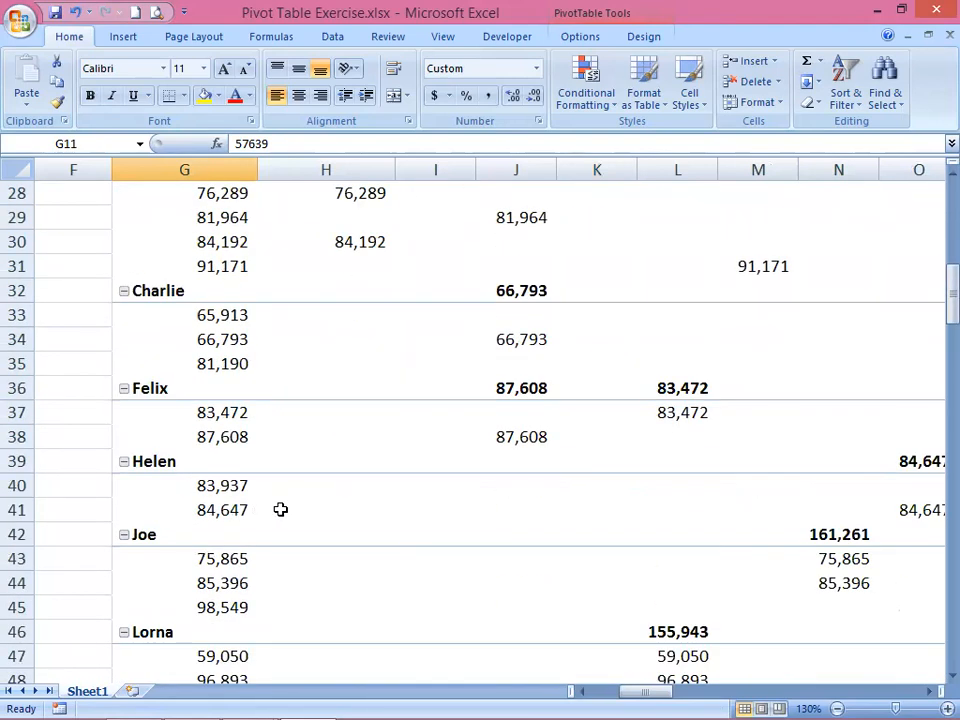
{"action": "scroll", "coordinate": [281, 509], "scroll_direction": "down", "scroll_amount": 1}
{"action": "scroll", "coordinate": [284, 510], "scroll_direction": "down", "scroll_amount": 1}
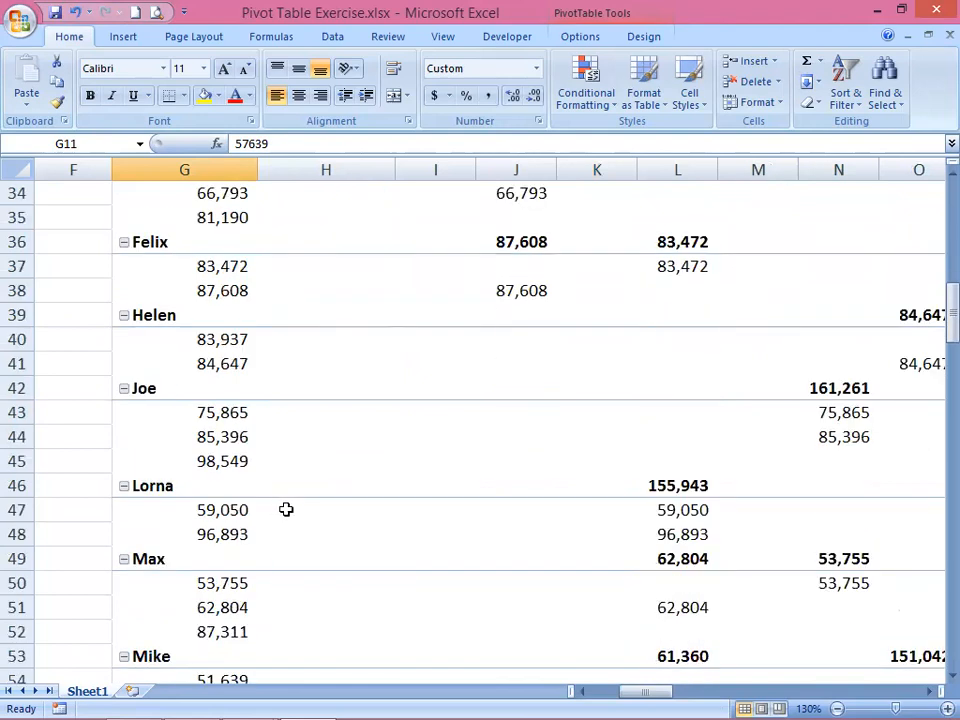
{"action": "scroll", "coordinate": [286, 509], "scroll_direction": "down", "scroll_amount": 2}
{"action": "scroll", "coordinate": [290, 510], "scroll_direction": "down", "scroll_amount": 3}
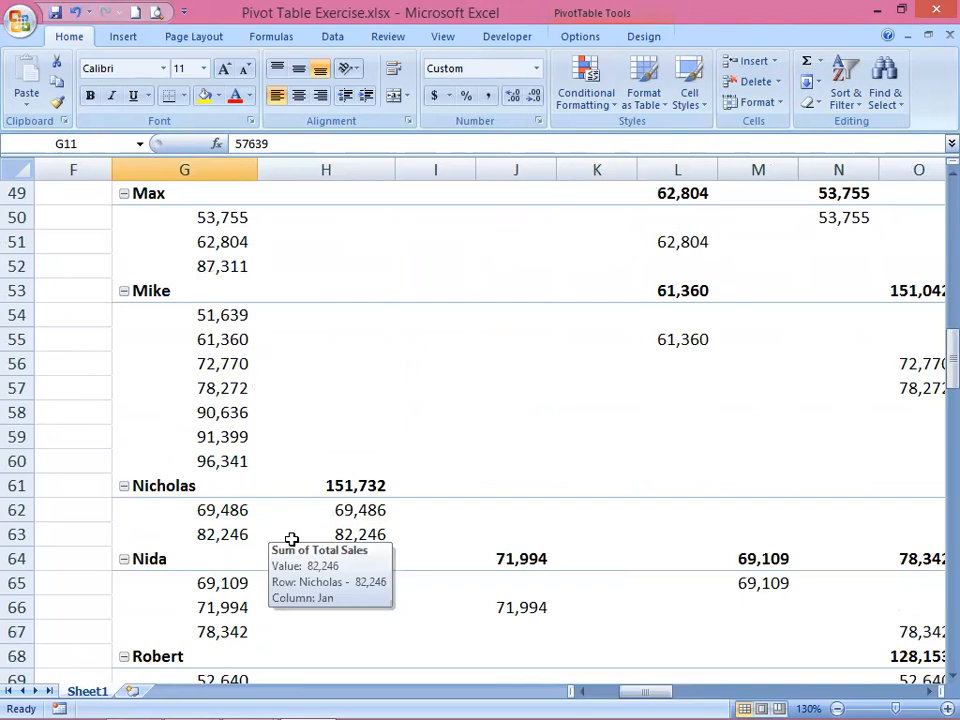
{"action": "scroll", "coordinate": [289, 534], "scroll_direction": "up", "scroll_amount": 10}
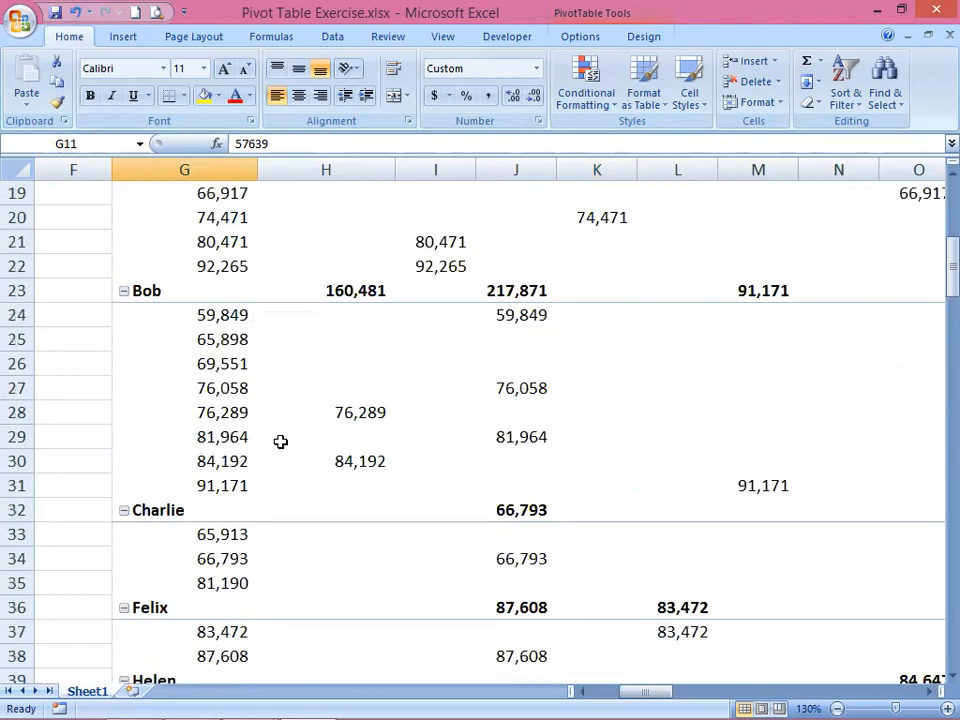
{"action": "scroll", "coordinate": [280, 441], "scroll_direction": "up", "scroll_amount": 6}
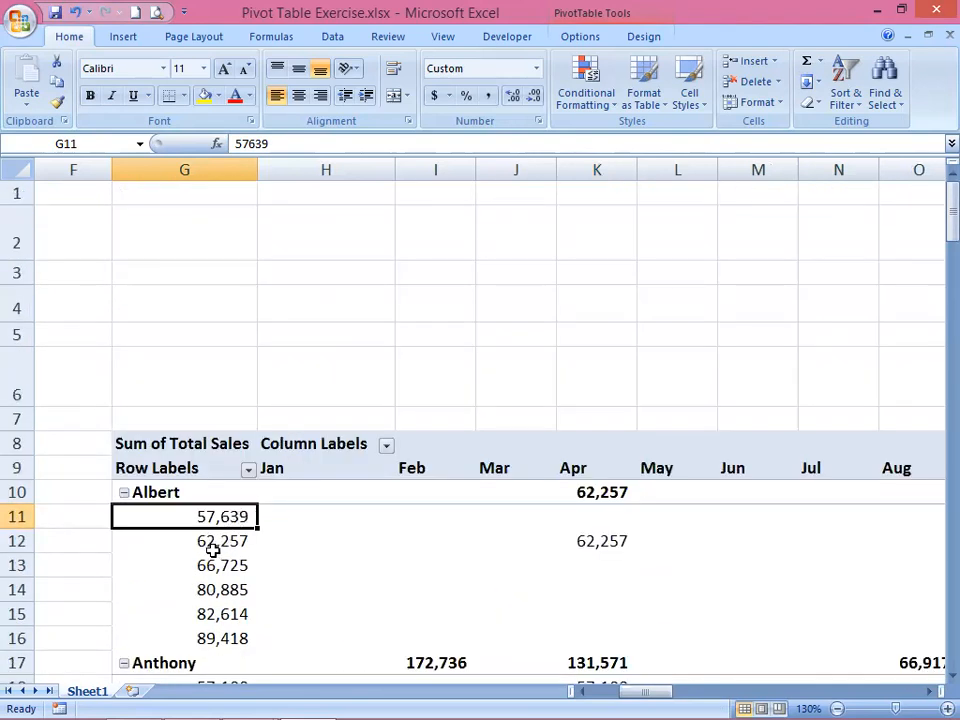
Add the Products field to the pivot table's row labels between Sales Person and Total Sales, and close the field list
{"action": "right_click", "coordinate": [278, 541]}
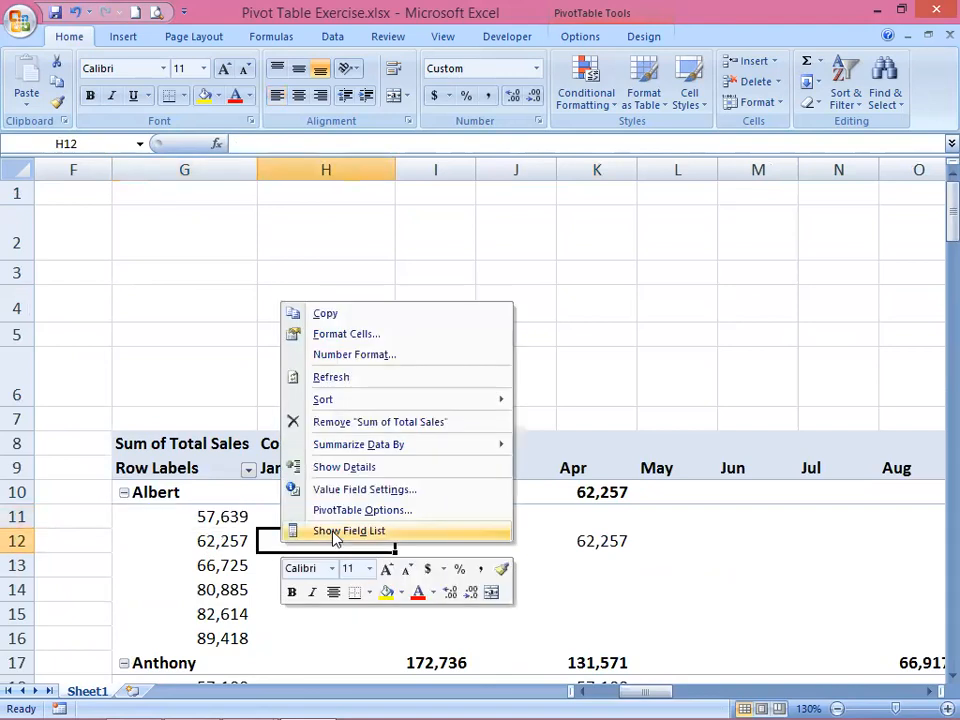
{"action": "left_click", "coordinate": [510, 528]}
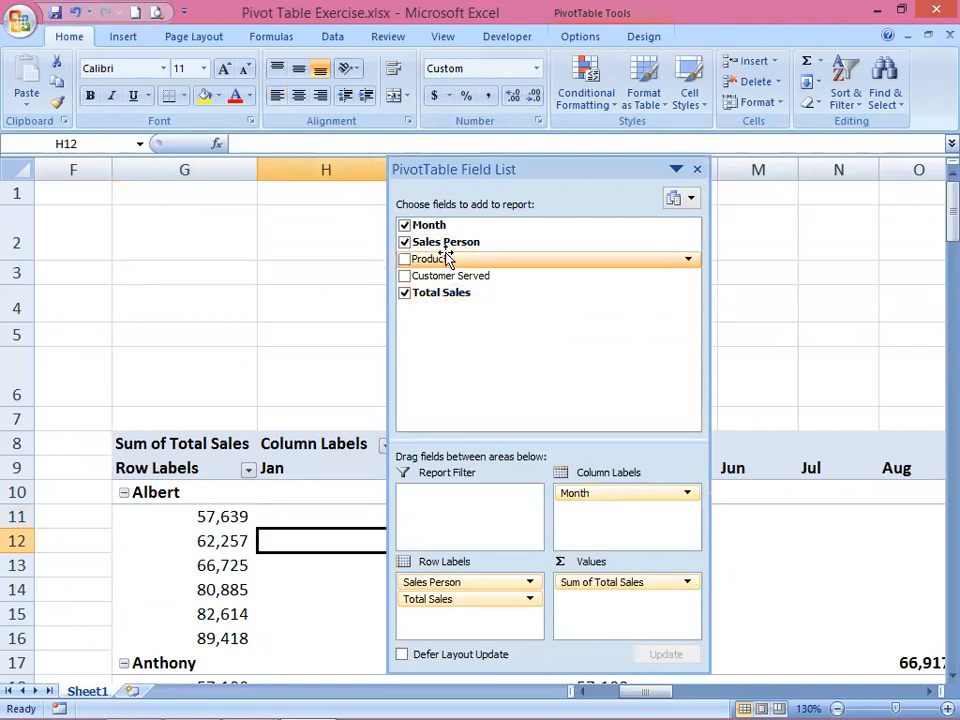
{"action": "left_click_drag", "start_coordinate": [441, 262], "coordinate": [439, 584]}
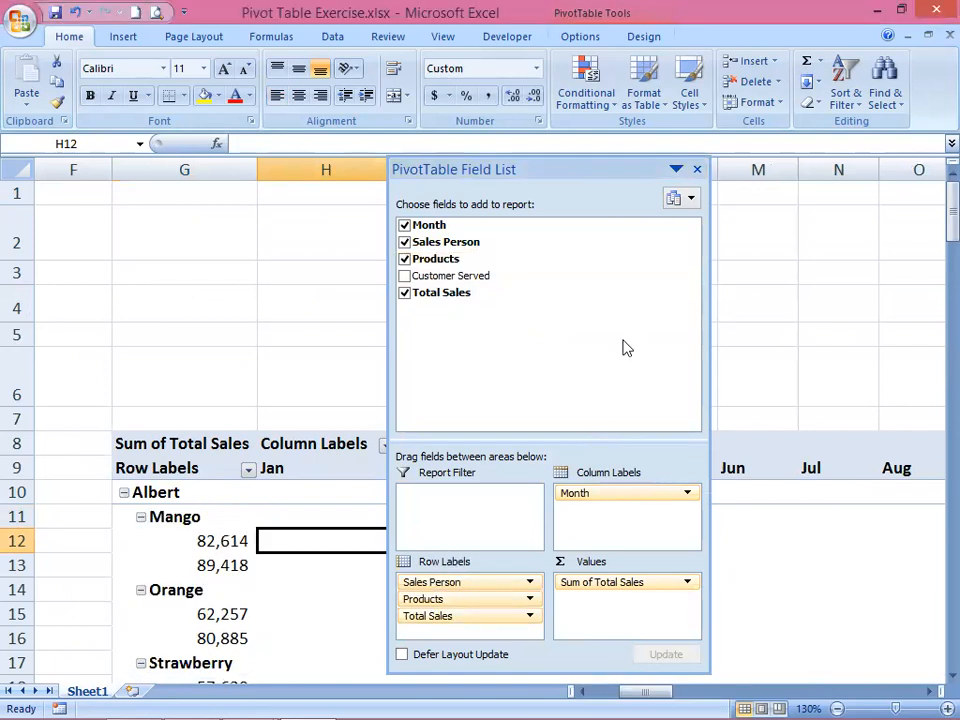
{"action": "left_click", "coordinate": [696, 170]}
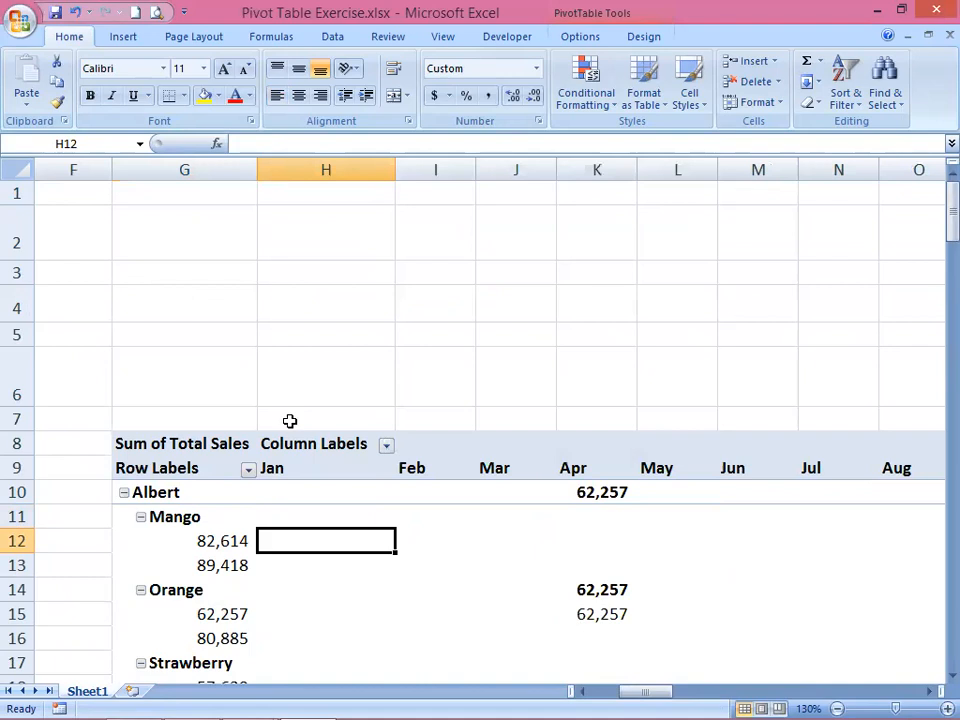
Examine the first salesperson's Mango, Orange and Strawberry groups and the individual sales amounts listed under each product
{"action": "scroll", "coordinate": [290, 425], "scroll_direction": "down", "scroll_amount": 3}
{"action": "scroll", "coordinate": [291, 439], "scroll_direction": "up", "scroll_amount": 2}
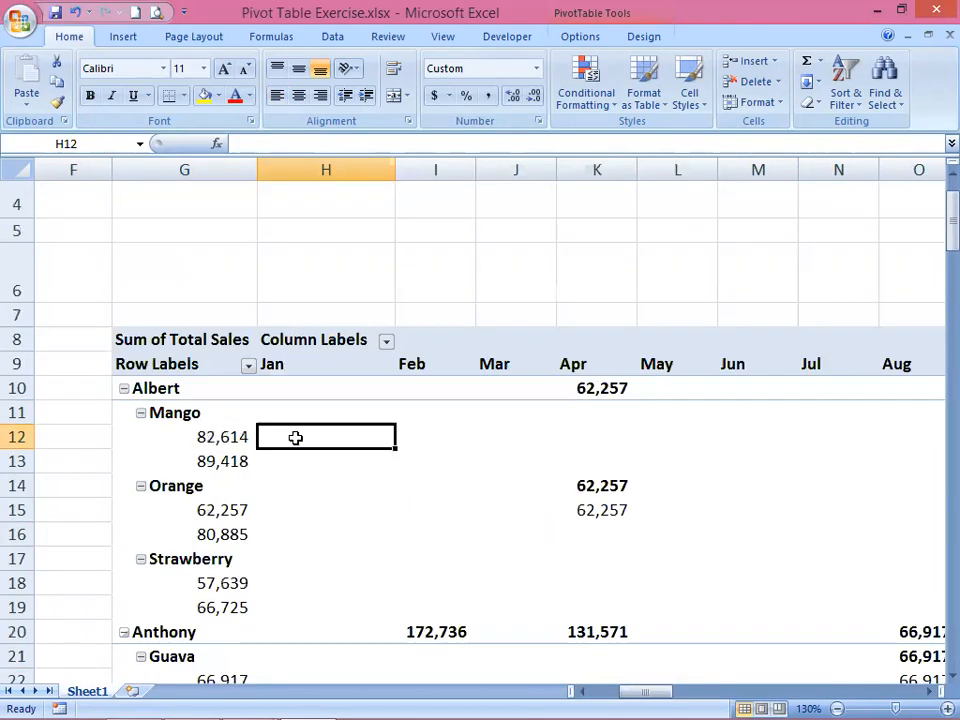
{"action": "left_click", "coordinate": [203, 440]}
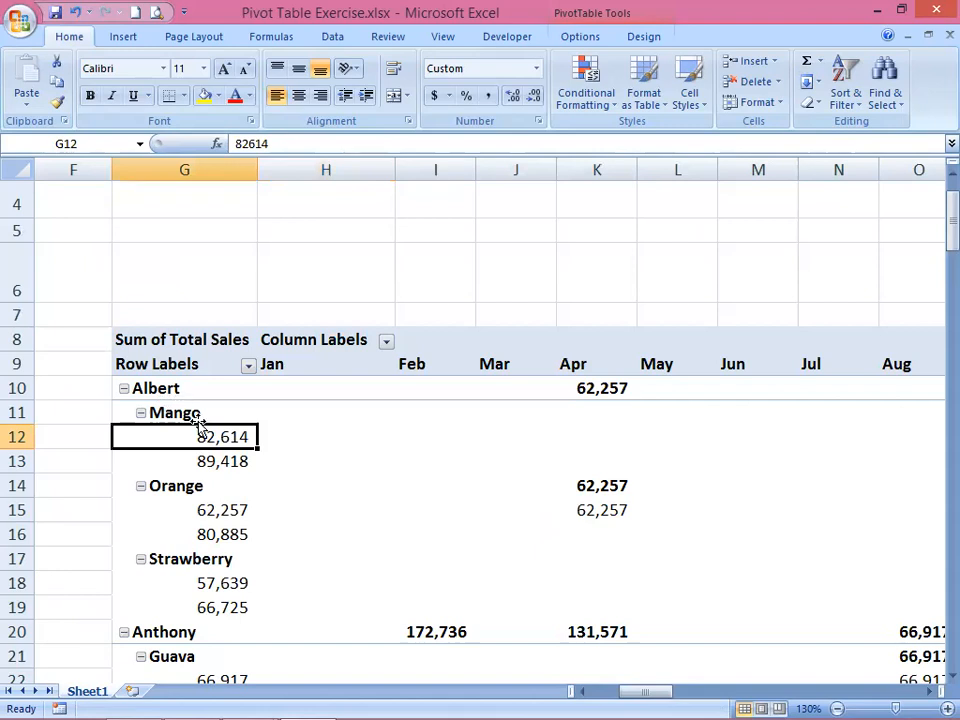
{"action": "left_click", "coordinate": [203, 418]}
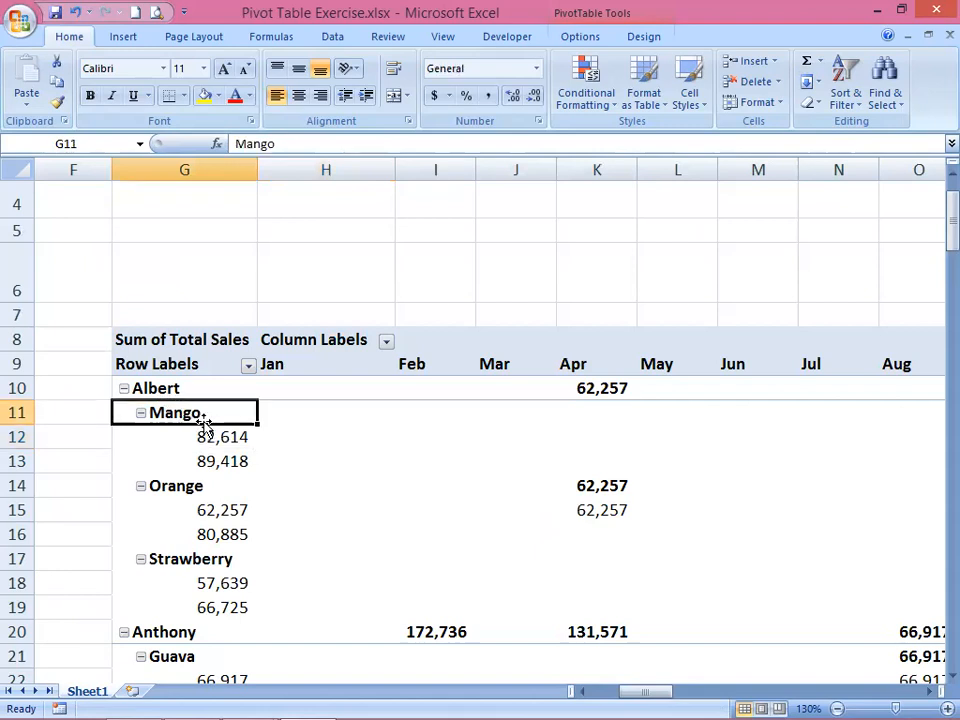
{"action": "left_click", "coordinate": [188, 490]}
{"action": "left_click", "coordinate": [170, 558]}
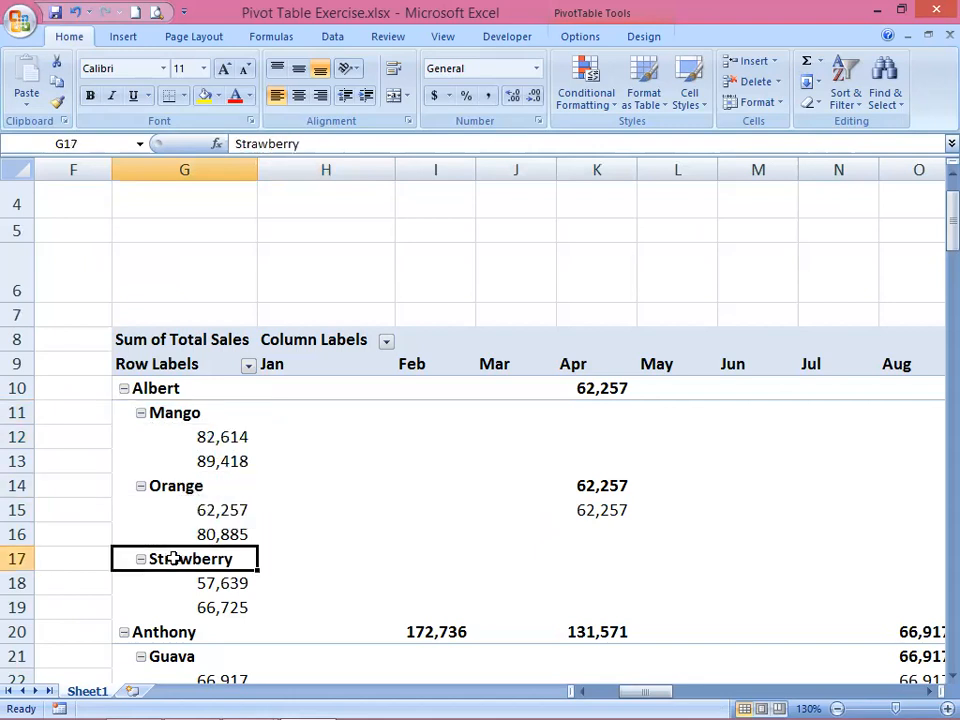
{"action": "left_click", "coordinate": [218, 442]}
{"action": "left_click_drag", "start_coordinate": [218, 448], "coordinate": [216, 462]}
{"action": "left_click_drag", "start_coordinate": [205, 514], "coordinate": [212, 600]}
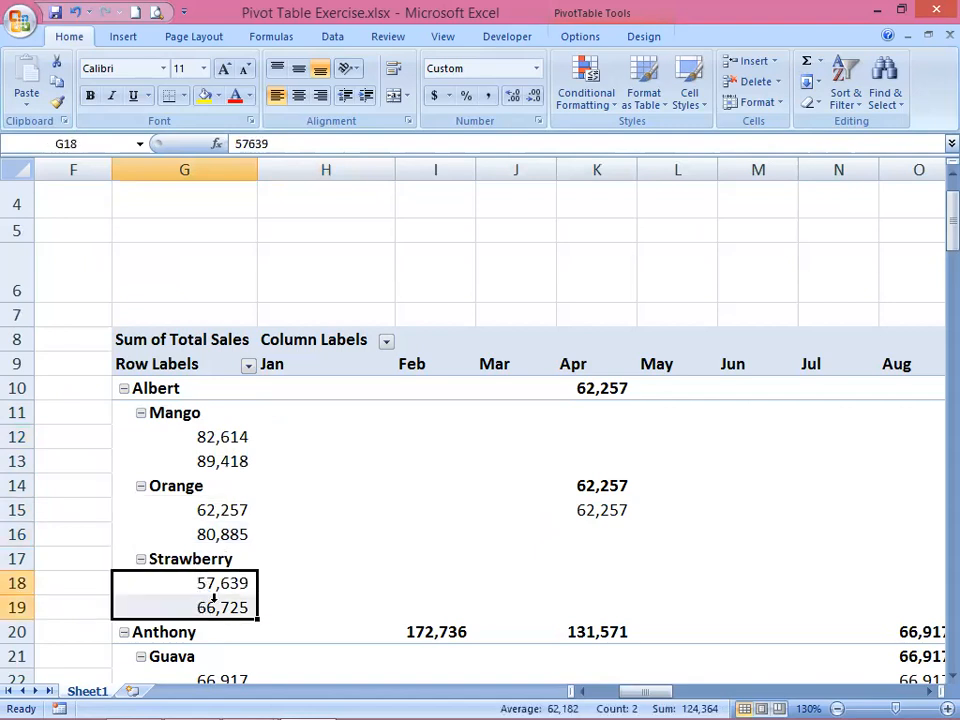
Examine the second salesperson's Guava, Mixed Fruit and Orange groups and the sales amounts listed under Mixed Fruit
{"action": "scroll", "coordinate": [342, 510], "scroll_direction": "down", "scroll_amount": 2}
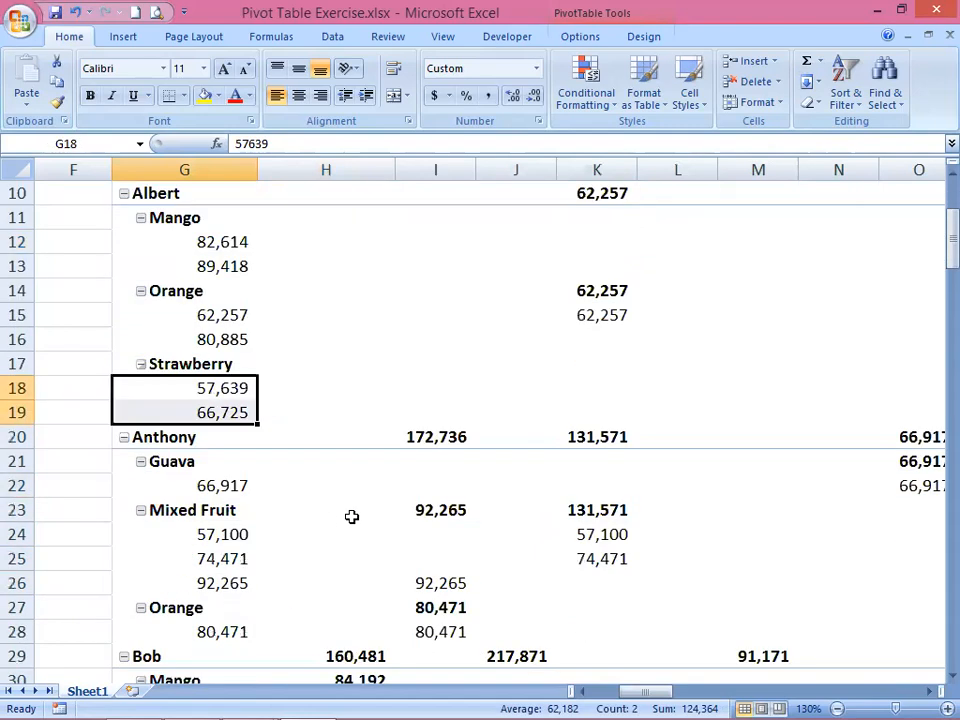
{"action": "left_click", "coordinate": [185, 462]}
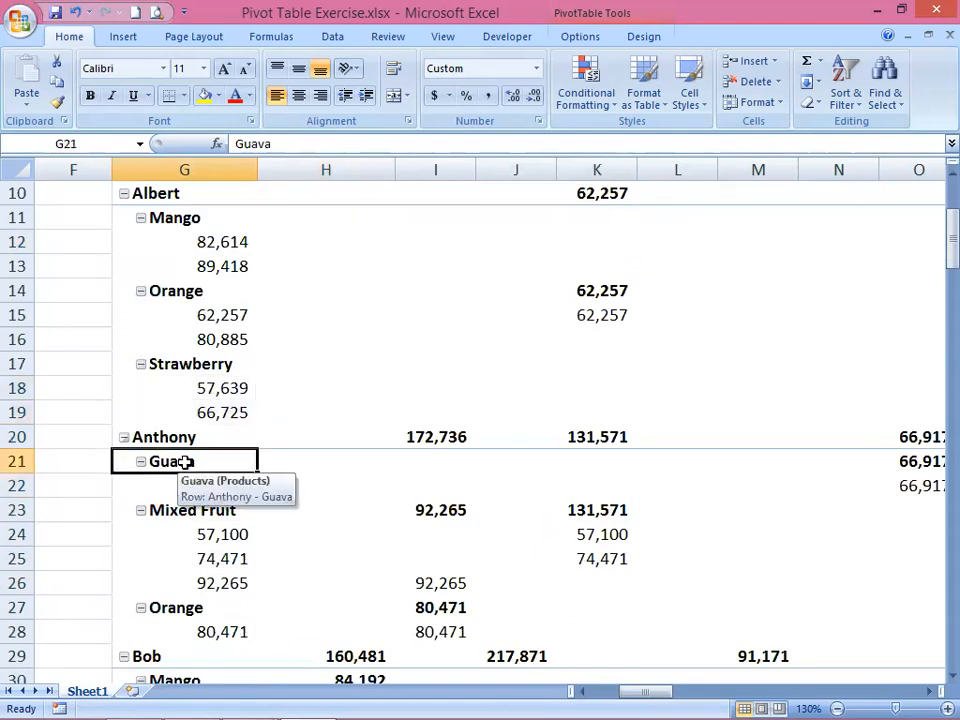
{"action": "left_click", "coordinate": [197, 514]}
{"action": "left_click", "coordinate": [172, 613]}
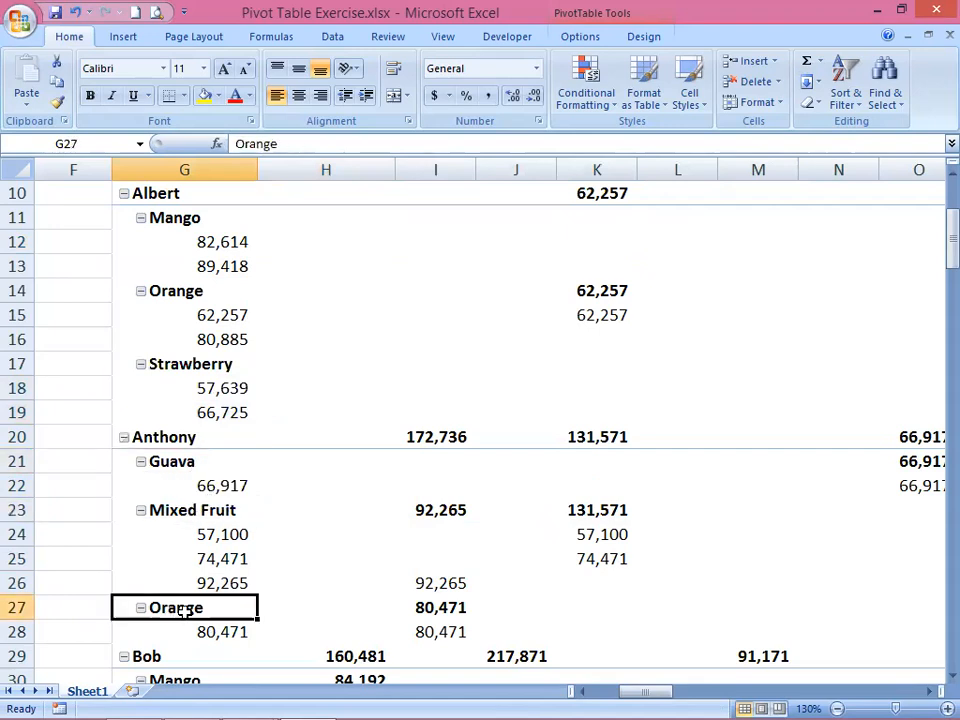
{"action": "left_click_drag", "start_coordinate": [240, 536], "coordinate": [231, 575]}
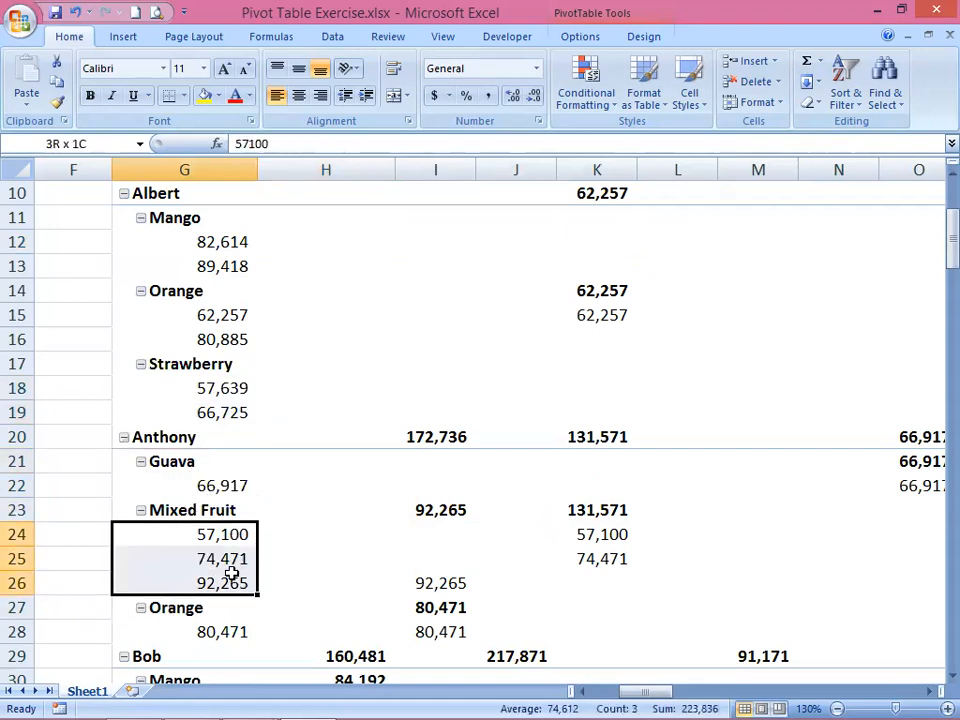
Move Products to the column labels and Month to the row labels between Sales Person and Total Sales, and close the field list
{"action": "scroll", "coordinate": [285, 540], "scroll_direction": "up", "scroll_amount": 3}
{"action": "scroll", "coordinate": [291, 540], "scroll_direction": "down", "scroll_amount": 1}
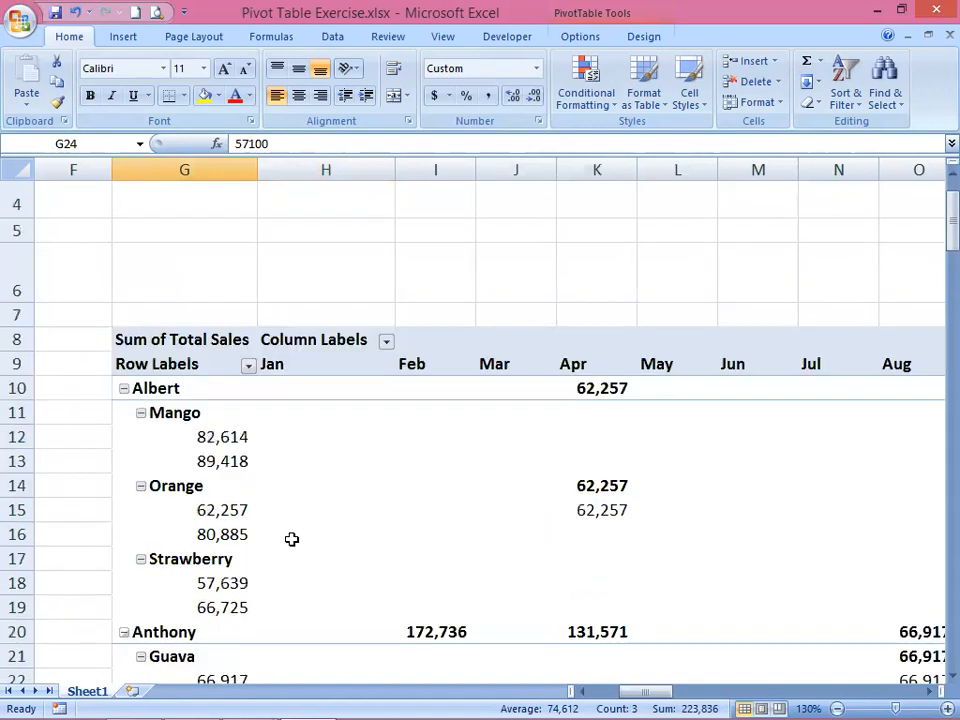
{"action": "right_click", "coordinate": [392, 512]}
{"action": "left_click", "coordinate": [420, 498]}
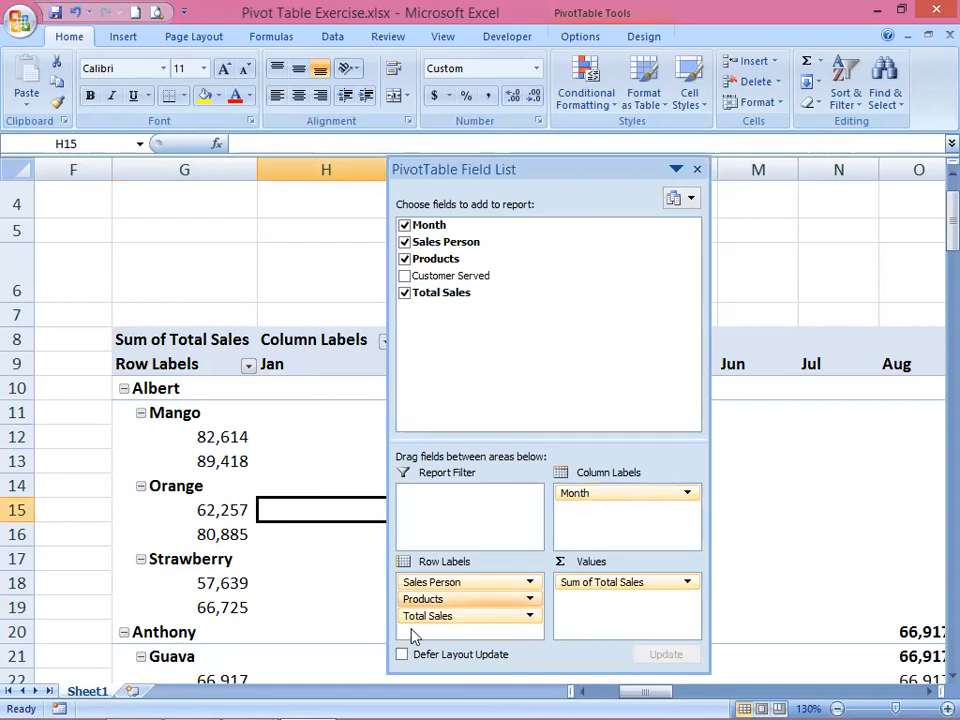
{"action": "left_click_drag", "start_coordinate": [428, 605], "coordinate": [407, 586]}
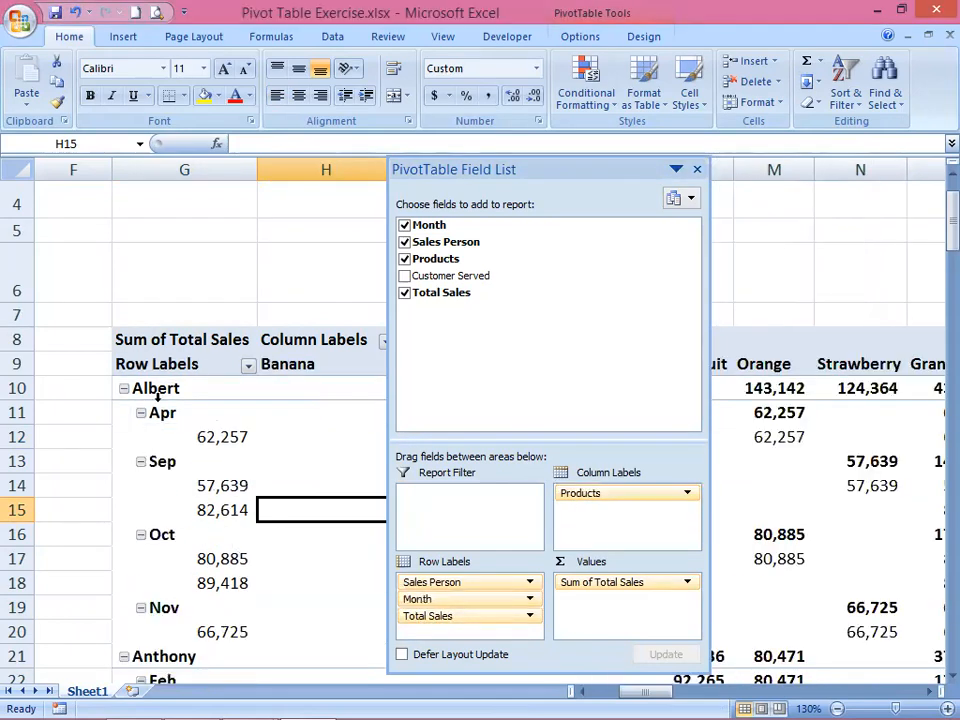
{"action": "left_click", "coordinate": [219, 485]}
{"action": "left_click", "coordinate": [328, 465]}
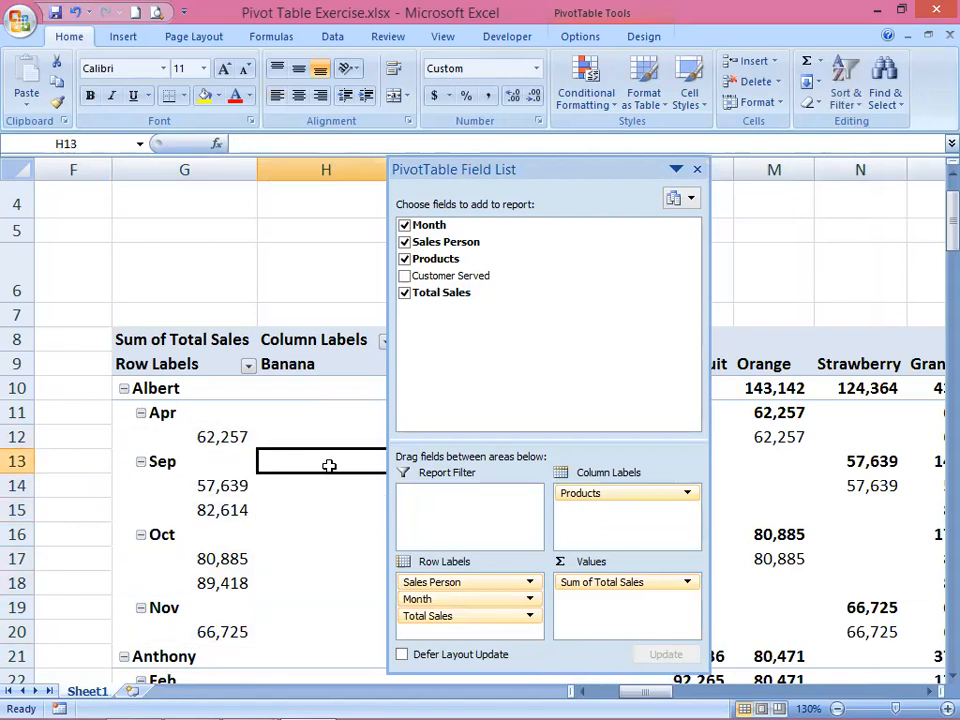
{"action": "left_click", "coordinate": [697, 171]}
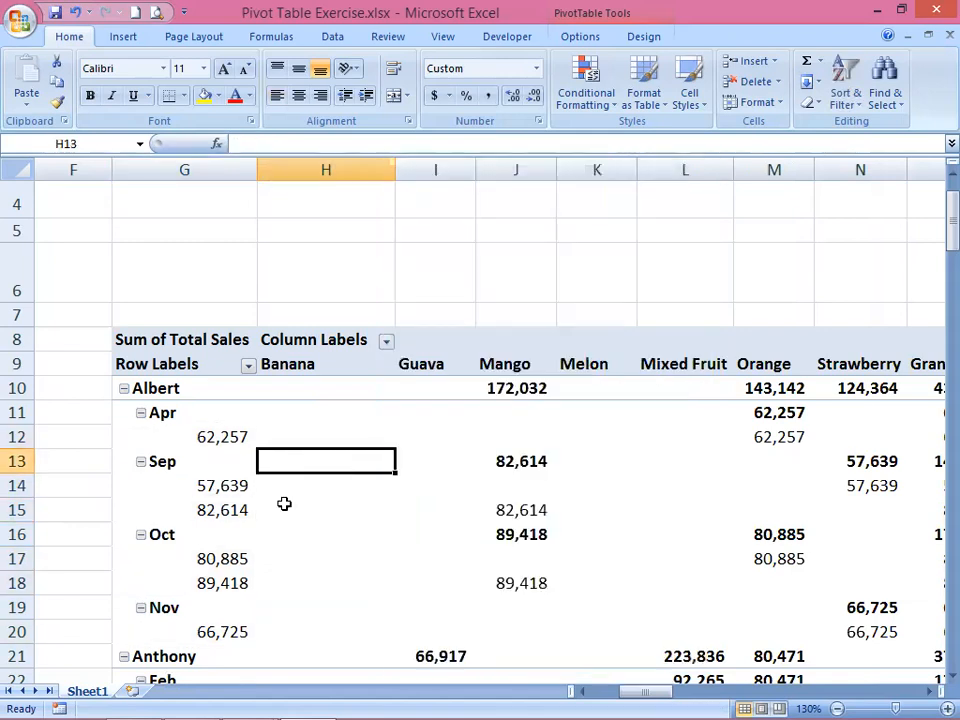
Examine the first salesperson's Apr, Sep, Oct and Nov groups and each individual sales amount listed under them
{"action": "left_click", "coordinate": [163, 413]}
{"action": "left_click", "coordinate": [163, 461]}
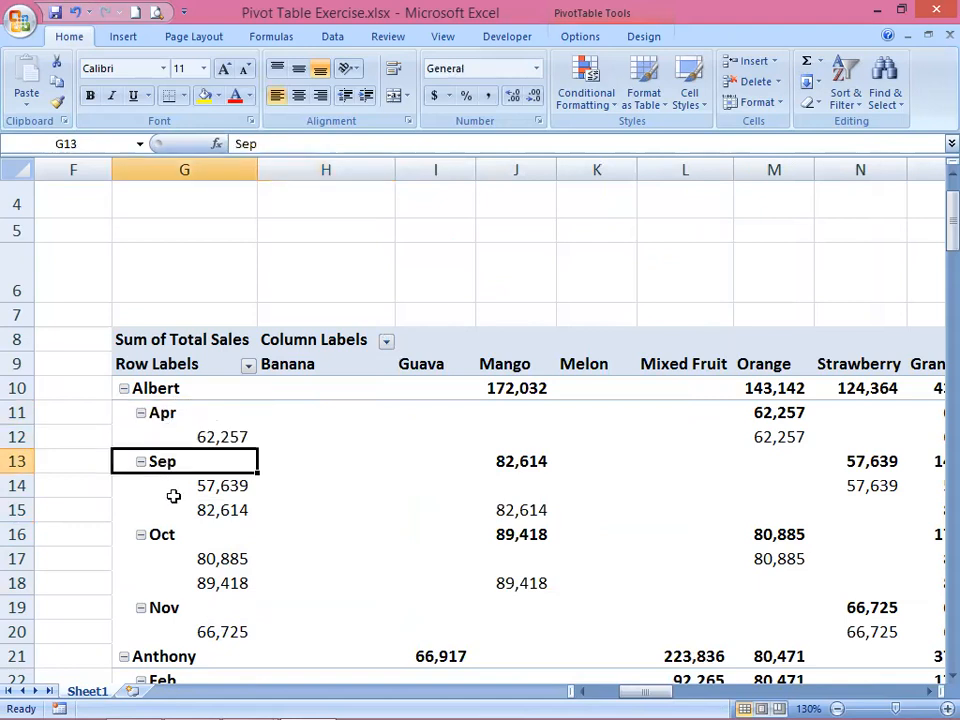
{"action": "left_click", "coordinate": [165, 536]}
{"action": "left_click", "coordinate": [155, 608]}
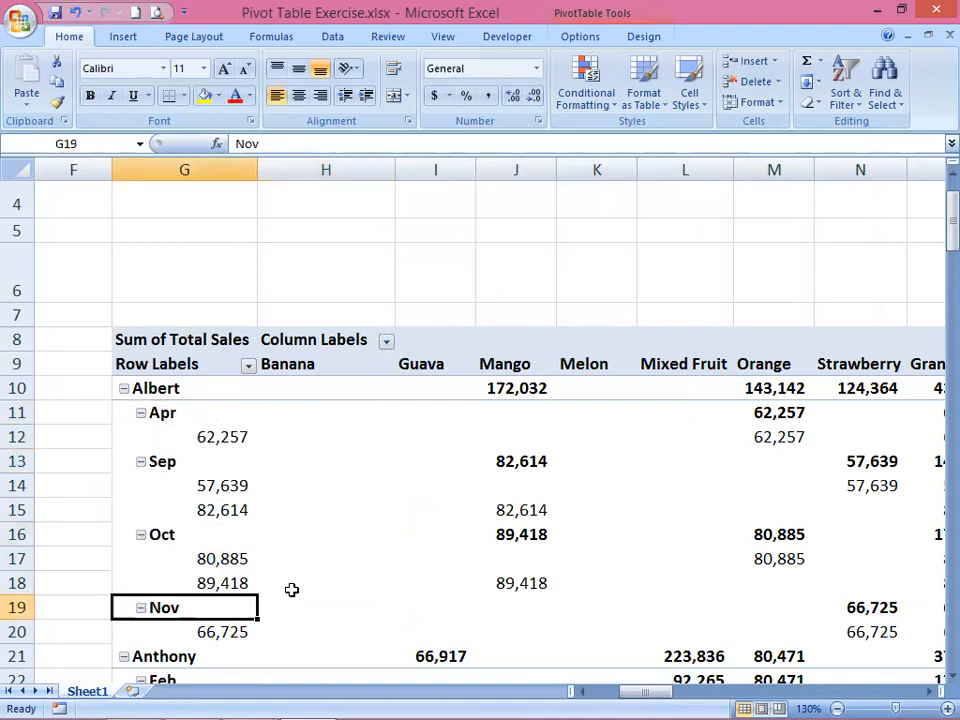
{"action": "left_click", "coordinate": [212, 437]}
{"action": "left_click", "coordinate": [208, 486]}
{"action": "left_click", "coordinate": [214, 511]}
{"action": "left_click", "coordinate": [216, 560]}
{"action": "left_click", "coordinate": [212, 584]}
{"action": "left_click", "coordinate": [205, 630]}
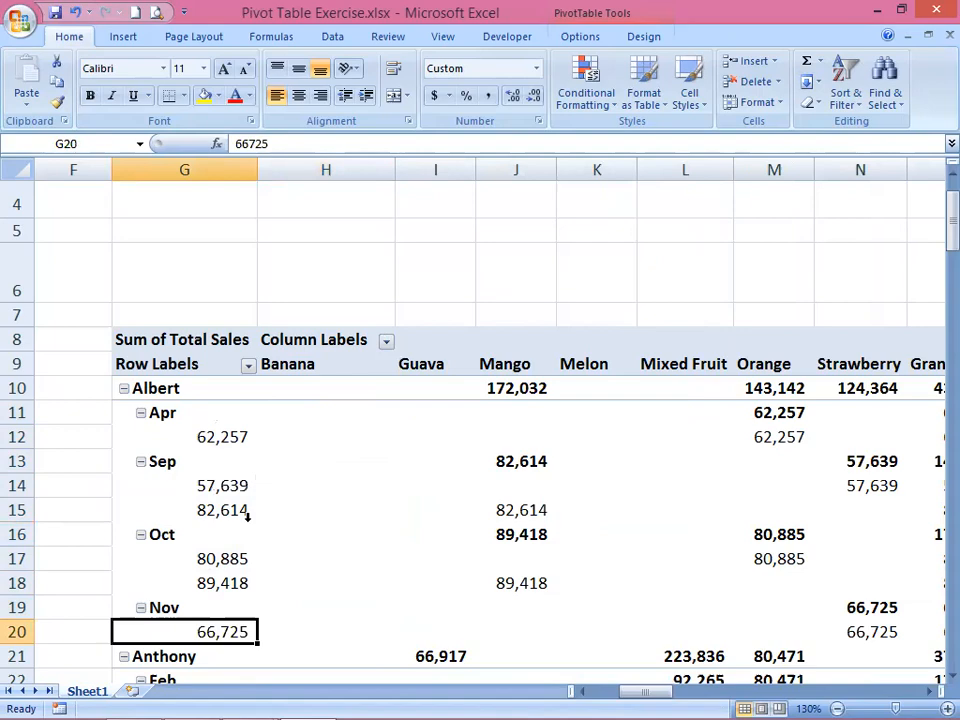
Look over the month groups of the other salespeople and return to the first salesperson's Apr row under Banana
{"action": "scroll", "coordinate": [247, 514], "scroll_direction": "down", "scroll_amount": 12}
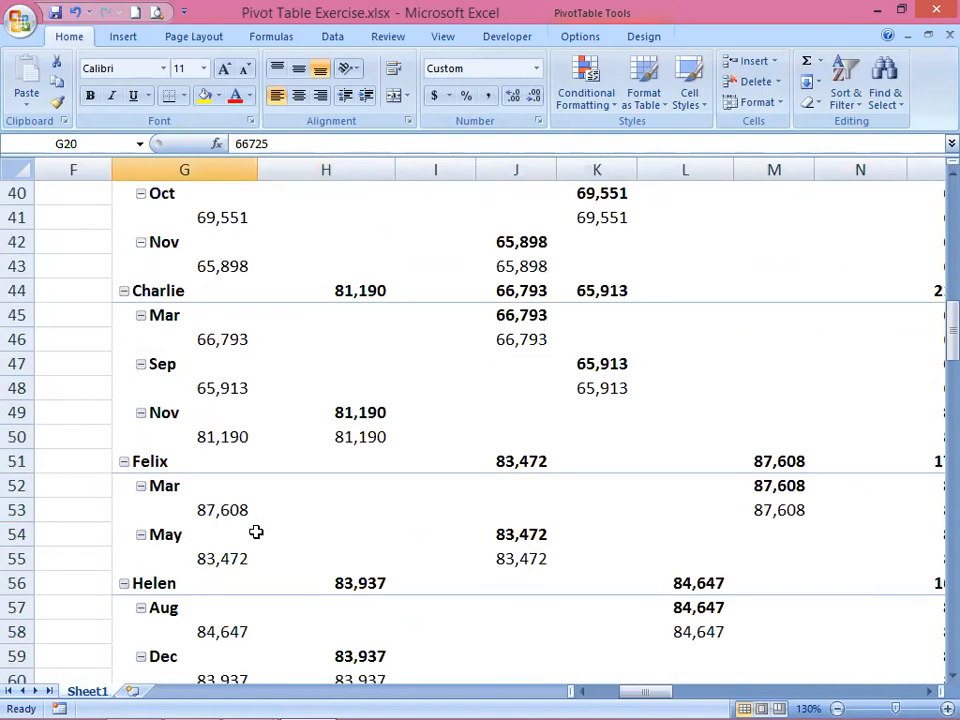
{"action": "scroll", "coordinate": [256, 532], "scroll_direction": "up", "scroll_amount": 11}
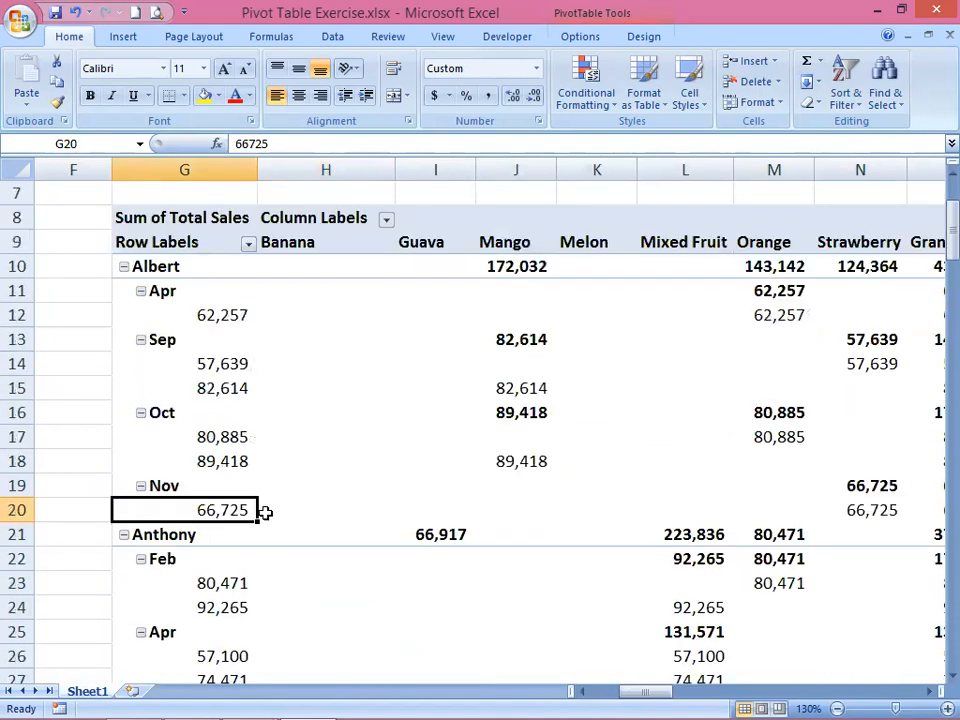
{"action": "scroll", "coordinate": [265, 512], "scroll_direction": "up", "scroll_amount": 3}
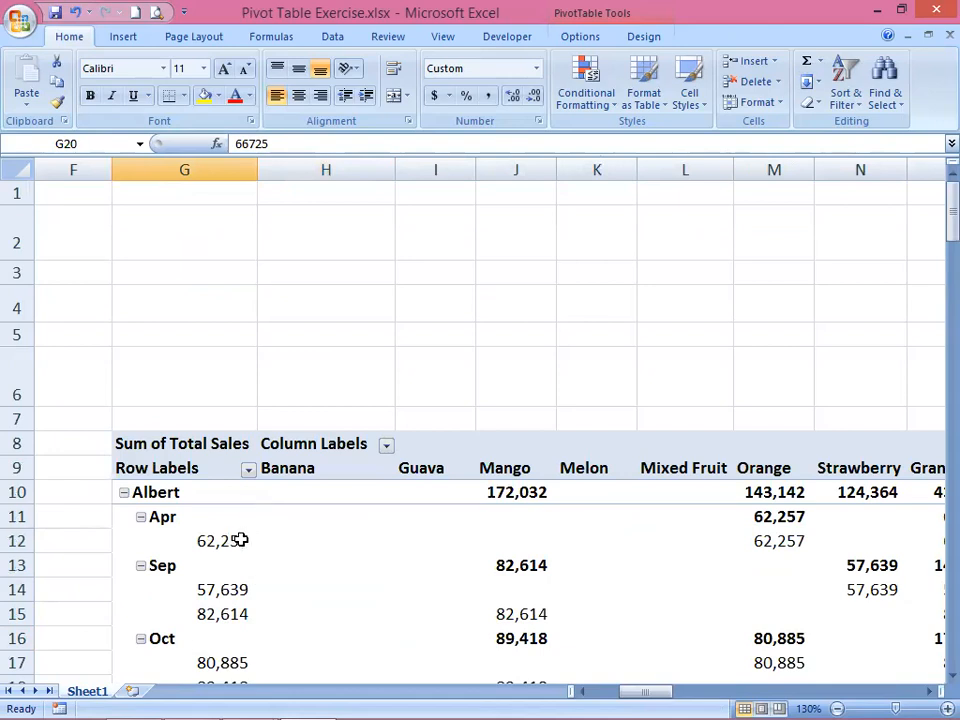
{"action": "mouse_move", "coordinate": [241, 540]}
{"action": "left_click", "coordinate": [313, 523]}
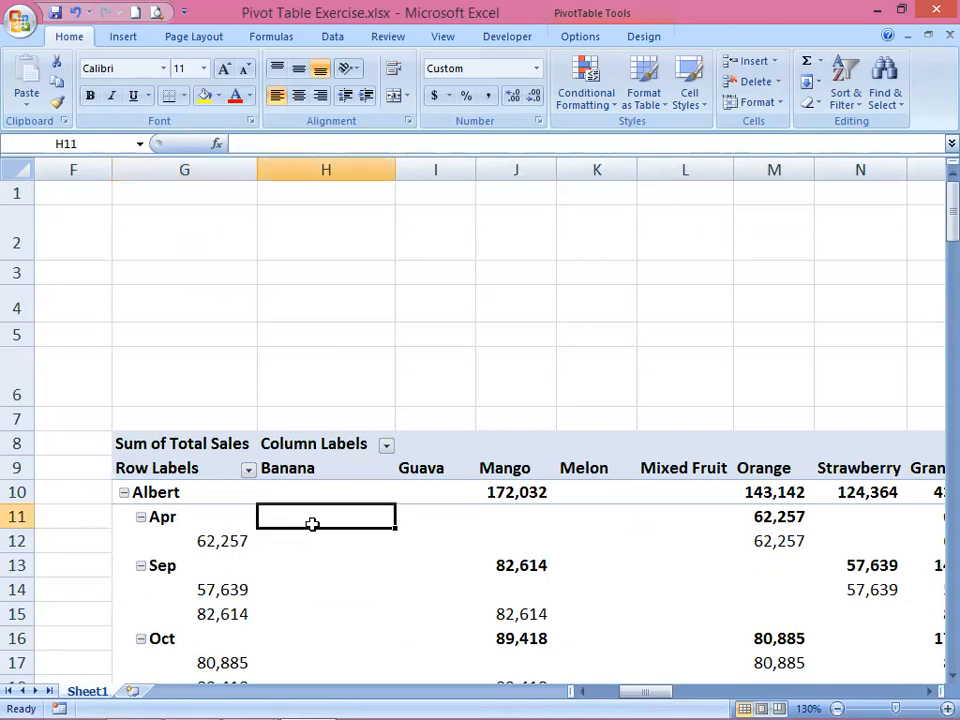
Move Products from the column labels to the row labels between Month and Total Sales, and close the field list
{"action": "right_click", "coordinate": [313, 523]}
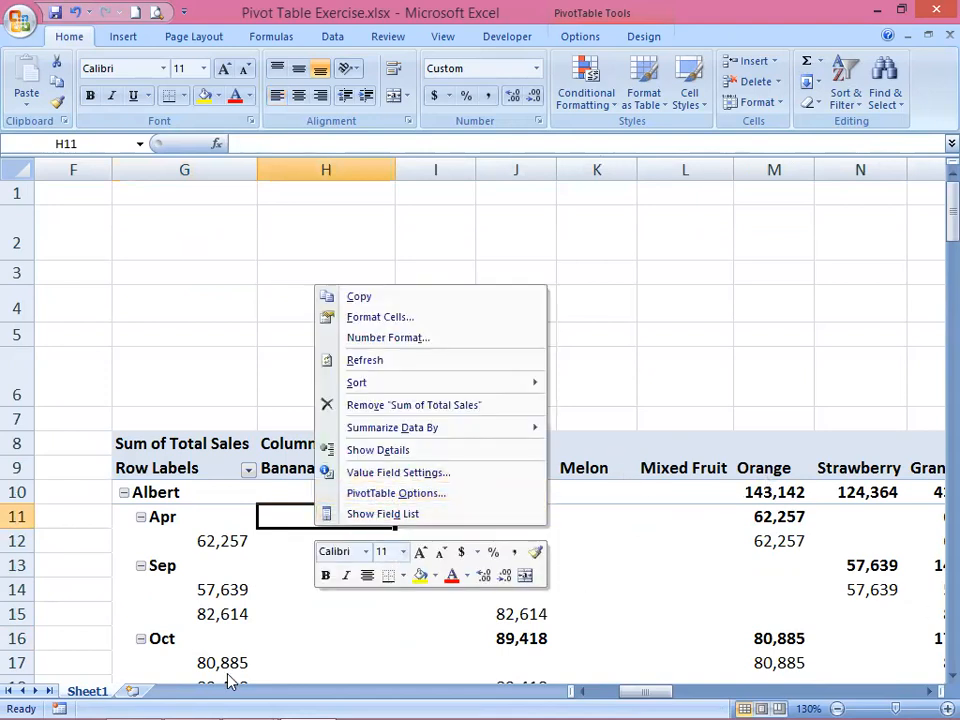
{"action": "left_click", "coordinate": [389, 517]}
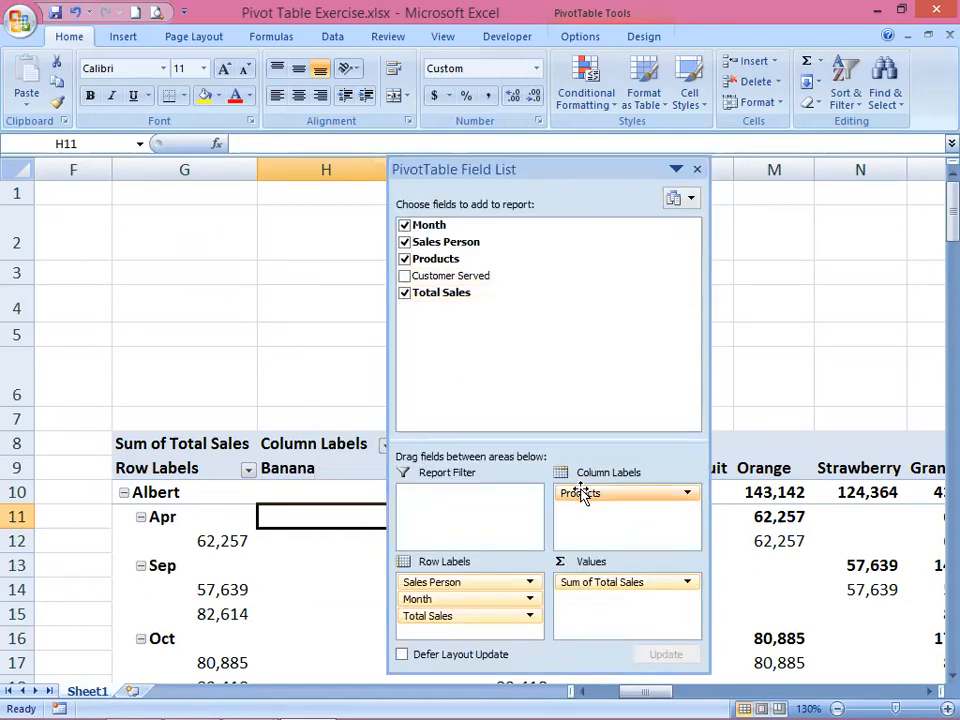
{"action": "left_click_drag", "start_coordinate": [587, 499], "coordinate": [457, 615]}
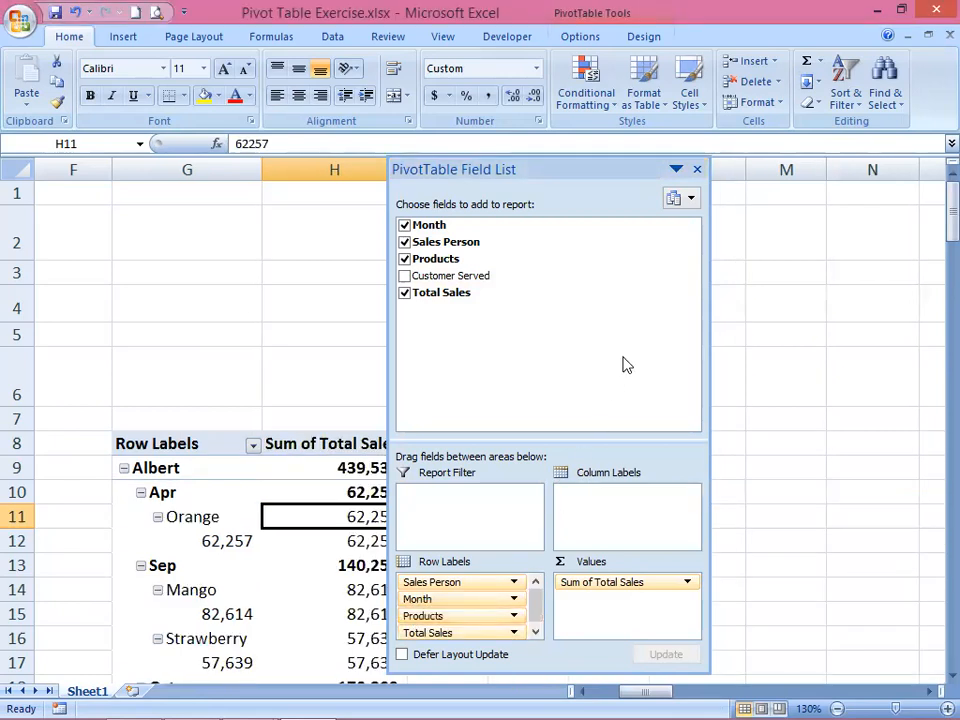
{"action": "left_click", "coordinate": [697, 170]}
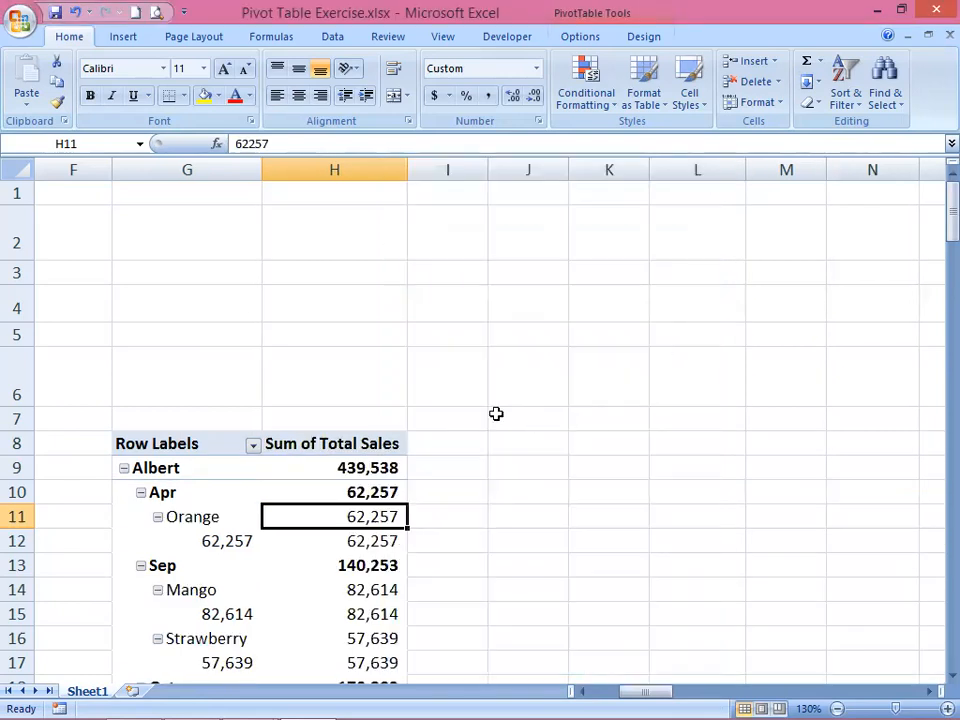
Examine the first salesperson's total, the Apr and Sep groups, and the sales amounts under Sep's Mango and Strawberry
{"action": "scroll", "coordinate": [498, 436], "scroll_direction": "down", "scroll_amount": 4}
{"action": "scroll", "coordinate": [503, 434], "scroll_direction": "up", "scroll_amount": 3}
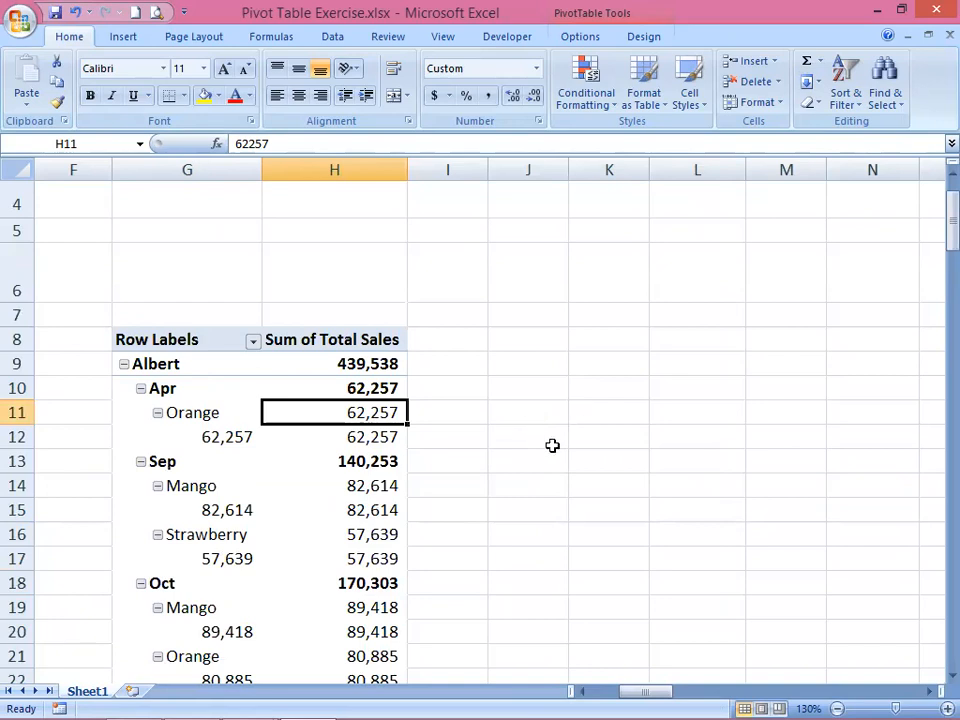
{"action": "left_click", "coordinate": [165, 366]}
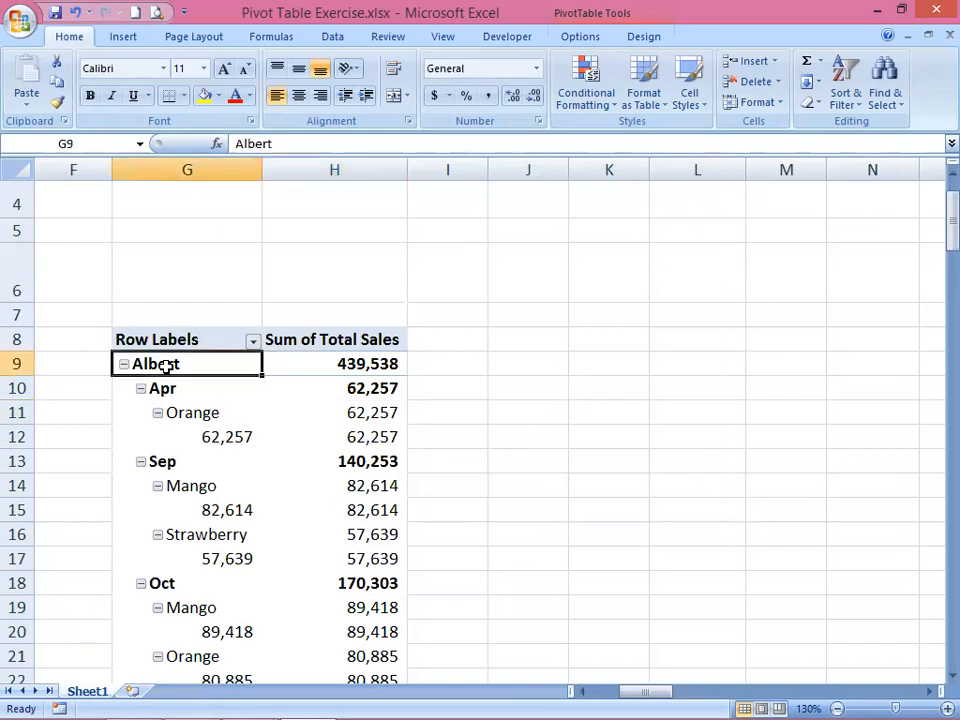
{"action": "left_click", "coordinate": [378, 368]}
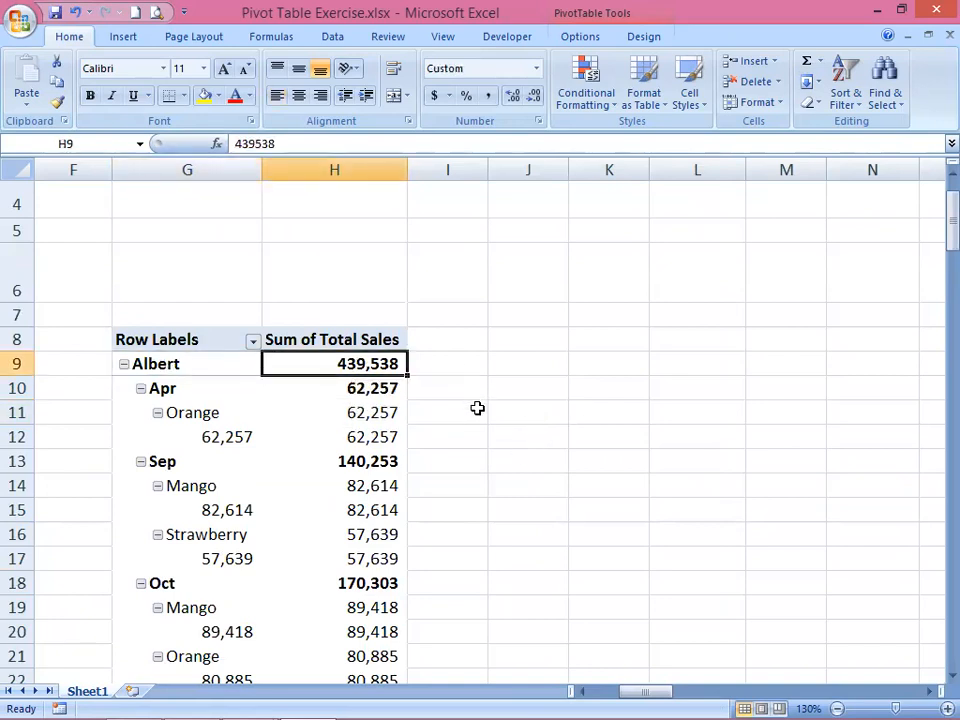
{"action": "left_click", "coordinate": [197, 392]}
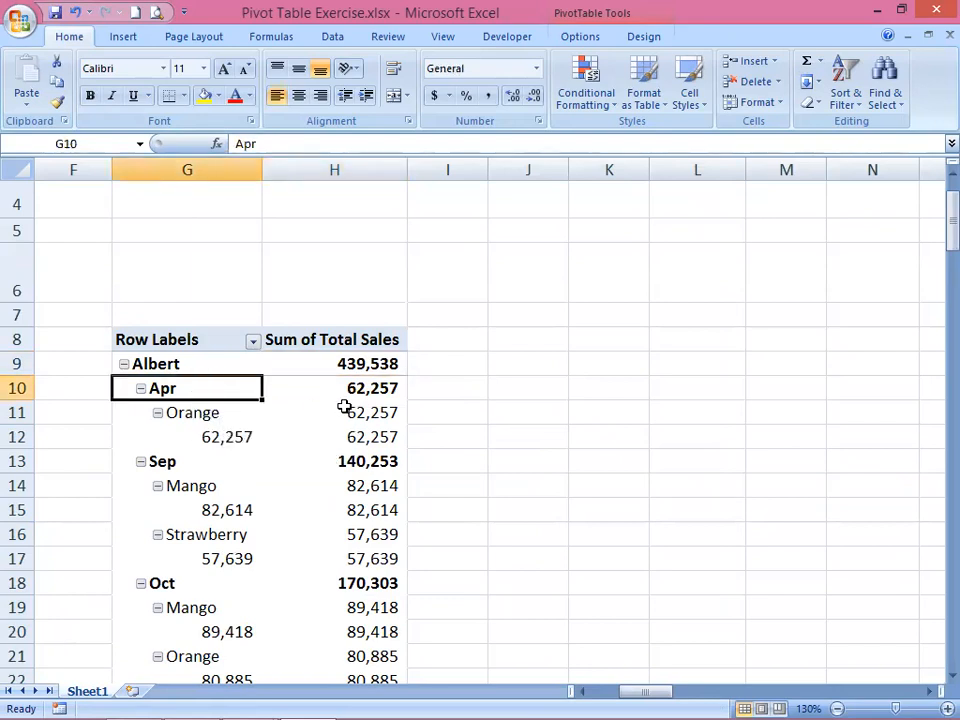
{"action": "left_click", "coordinate": [189, 461]}
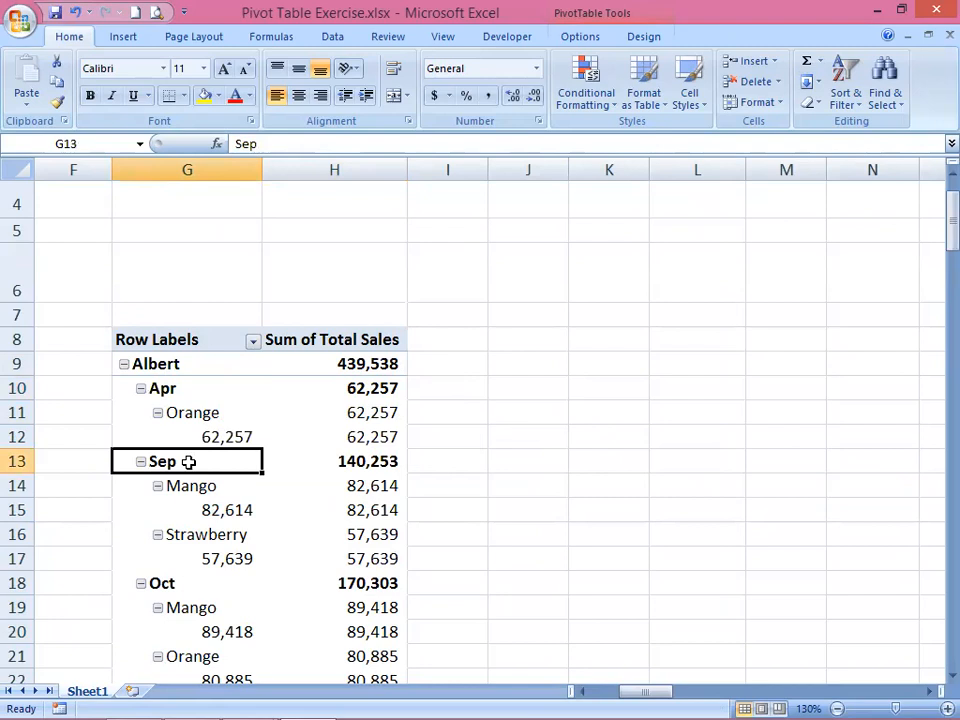
{"action": "left_click", "coordinate": [366, 458]}
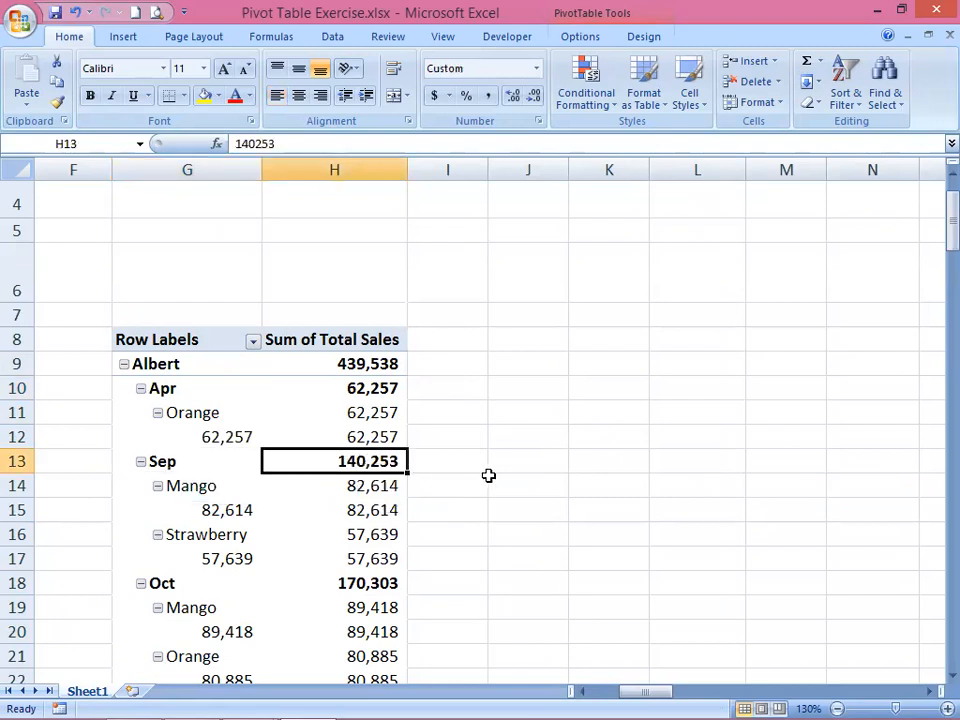
{"action": "left_click", "coordinate": [212, 490]}
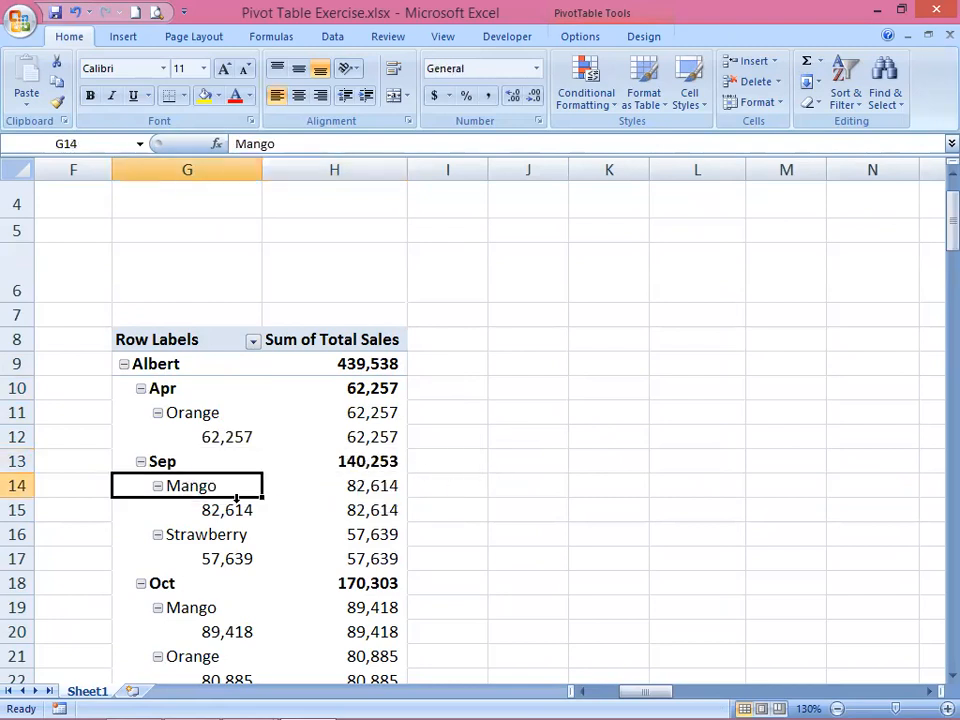
{"action": "left_click_drag", "start_coordinate": [229, 514], "coordinate": [317, 506]}
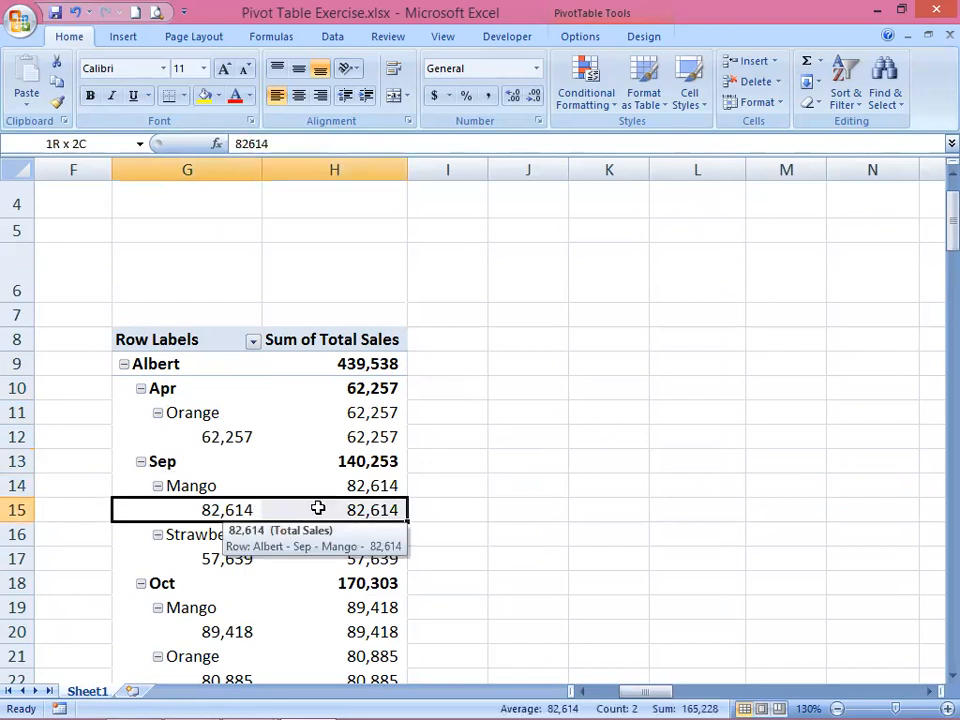
{"action": "left_click", "coordinate": [237, 562]}
{"action": "scroll", "coordinate": [439, 559], "scroll_direction": "down", "scroll_amount": 3}
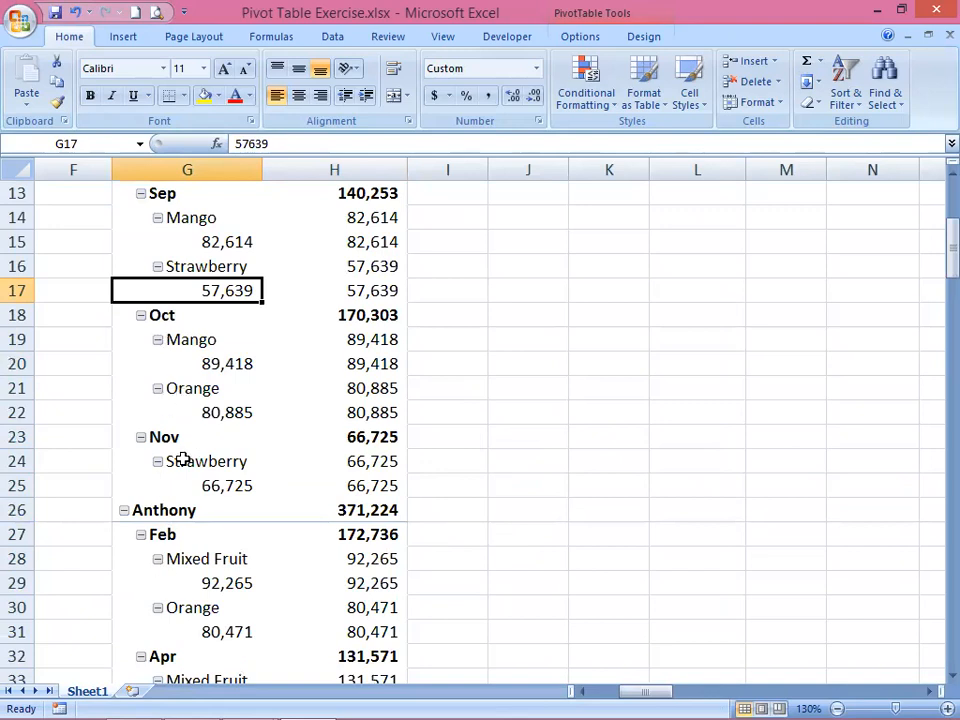
Move Month below Products in the row labels and close the field list
{"action": "left_click", "coordinate": [282, 385]}
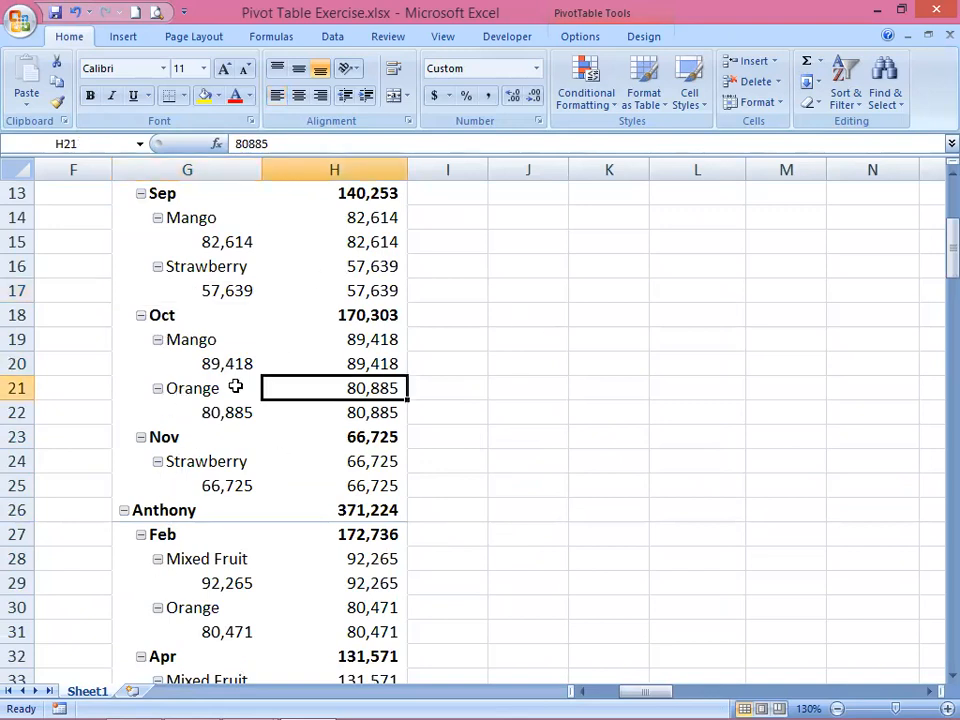
{"action": "right_click", "coordinate": [235, 386]}
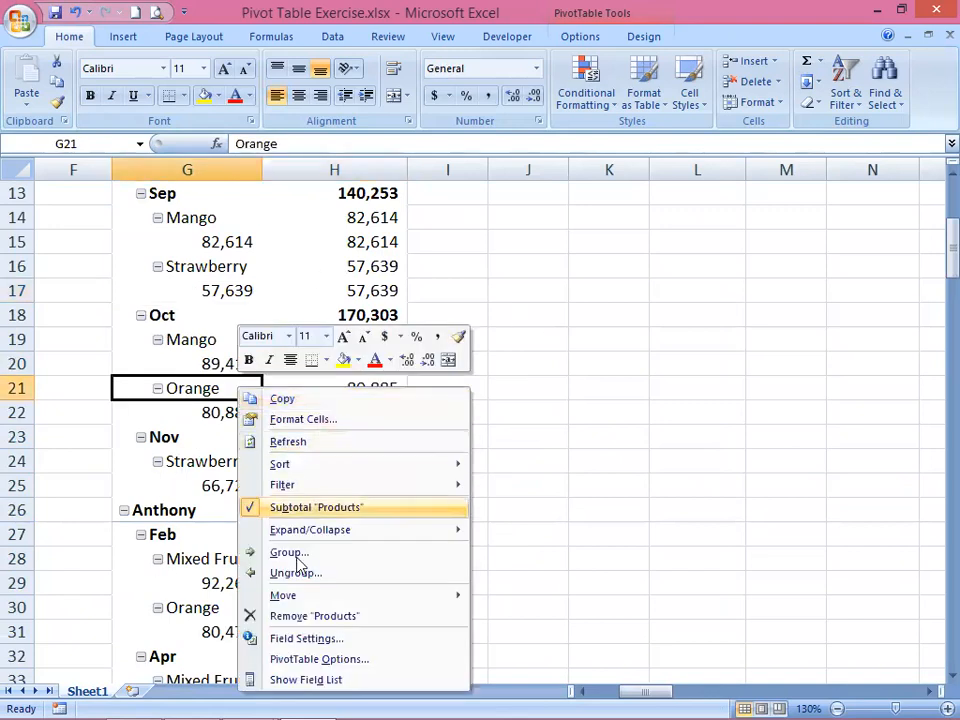
{"action": "left_click", "coordinate": [305, 680]}
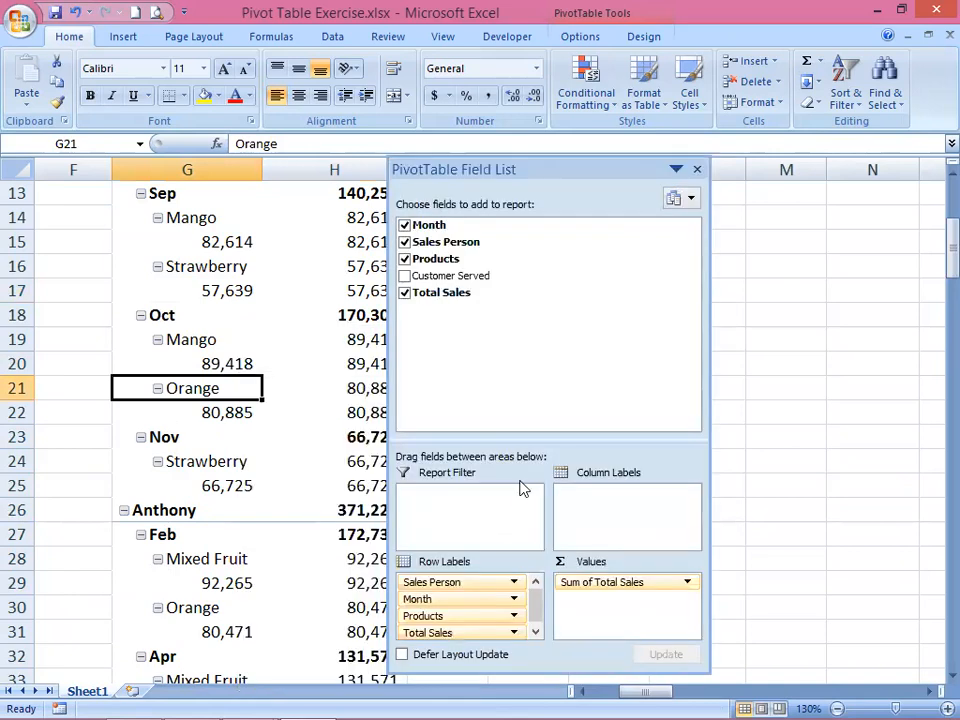
{"action": "left_click", "coordinate": [437, 602]}
{"action": "mouse_move", "coordinate": [437, 602]}
{"action": "left_mouse_down"}
{"action": "mouse_move", "coordinate": [443, 627]}
{"action": "mouse_move", "coordinate": [440, 619]}
{"action": "left_mouse_up"}
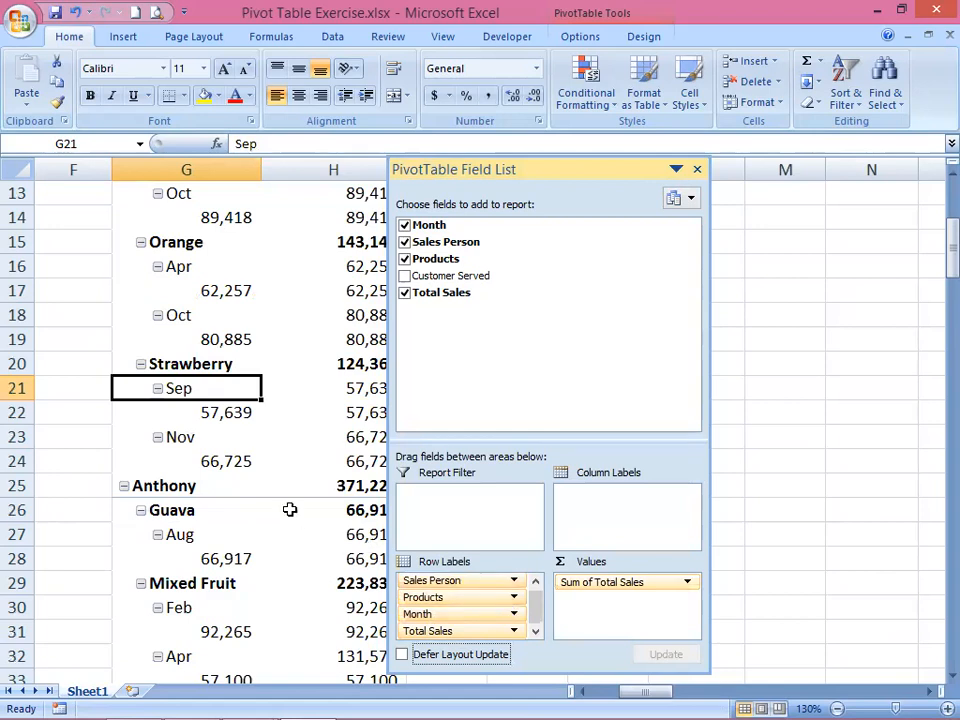
{"action": "left_click", "coordinate": [697, 170]}
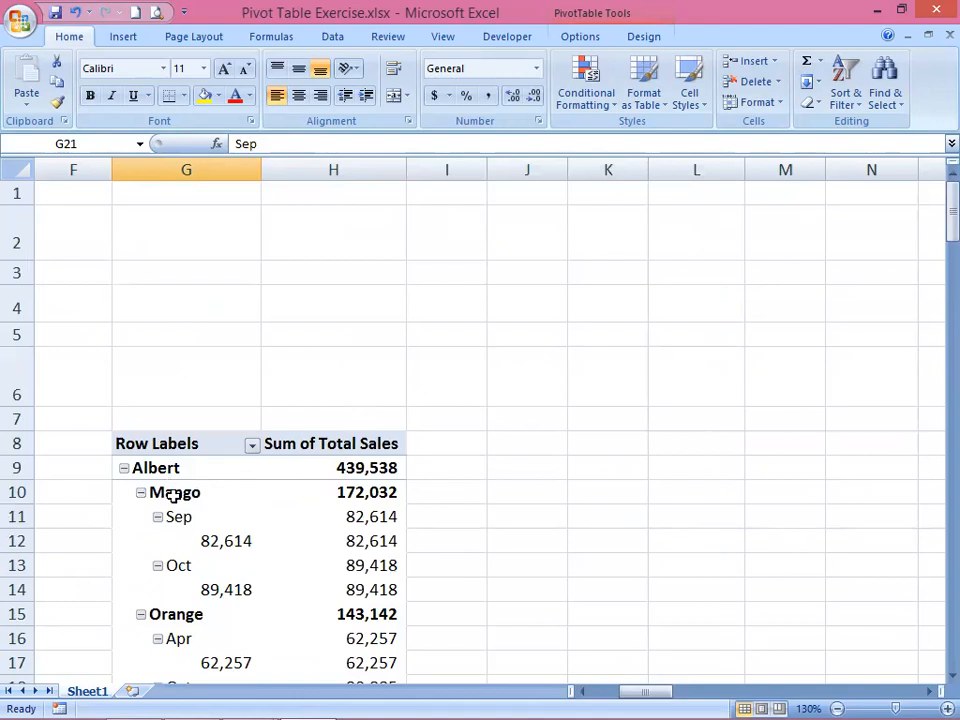
Examine the first salesperson's overall total, the Mango and Orange subtotals, and the Apr and Oct entries under Orange
{"action": "left_click", "coordinate": [172, 494]}
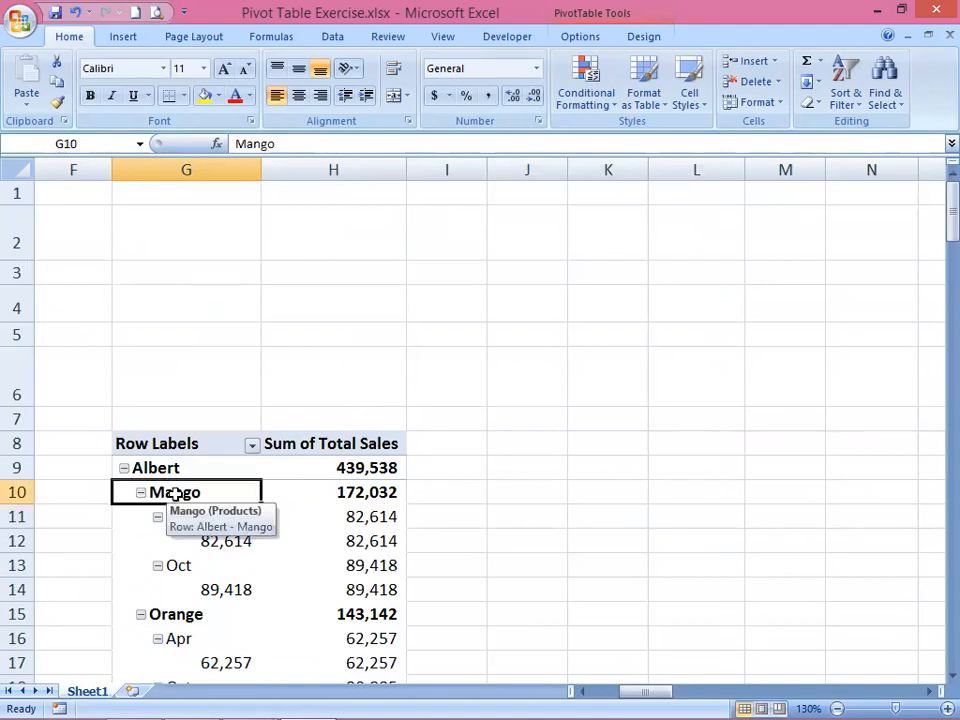
{"action": "left_click", "coordinate": [346, 491]}
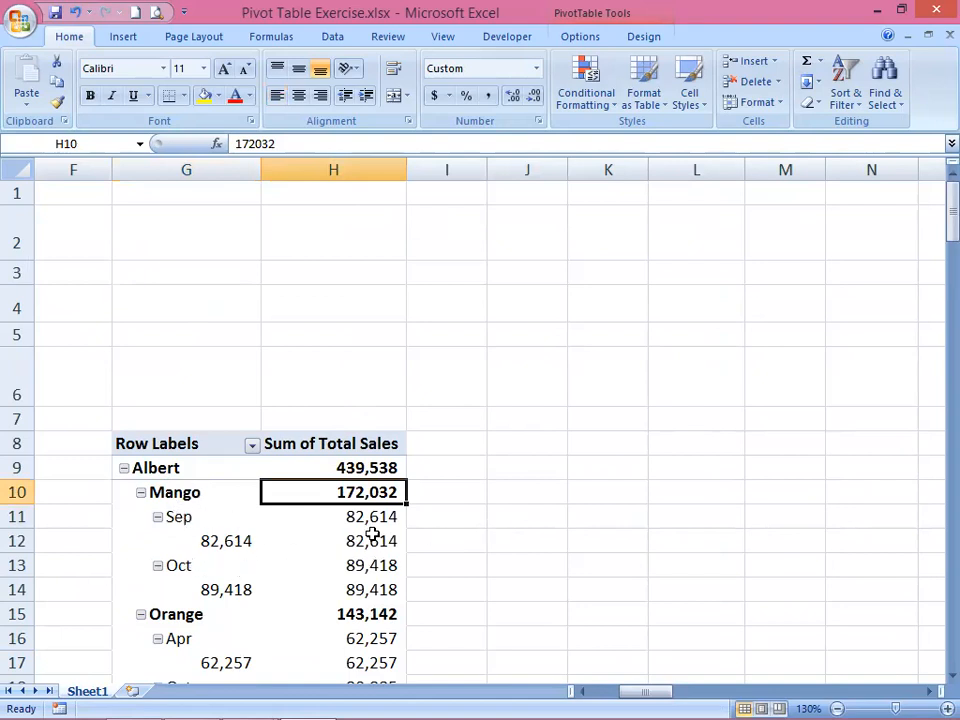
{"action": "left_click", "coordinate": [371, 468]}
{"action": "scroll", "coordinate": [500, 465], "scroll_direction": "down", "scroll_amount": 1}
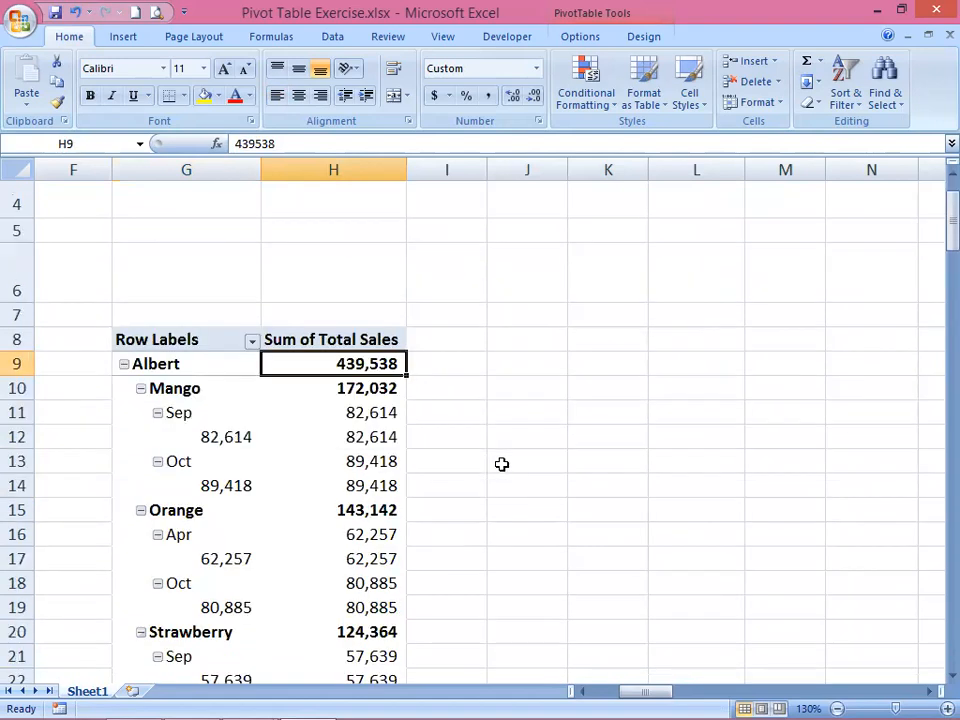
{"action": "left_click", "coordinate": [348, 507]}
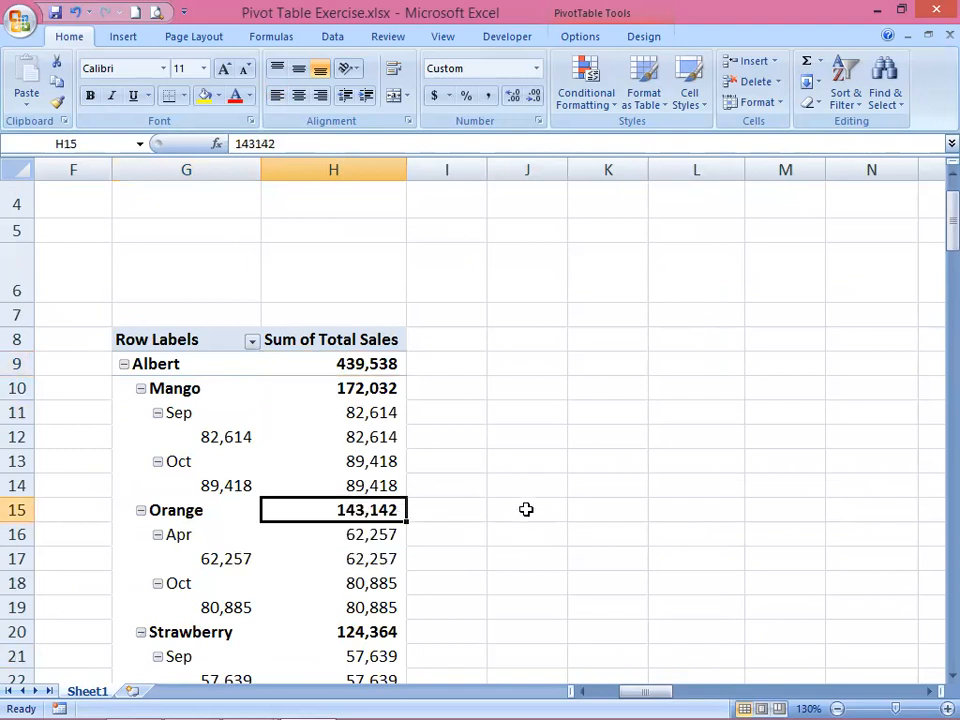
{"action": "left_click", "coordinate": [176, 538]}
{"action": "left_click", "coordinate": [176, 585]}
{"action": "scroll", "coordinate": [484, 534], "scroll_direction": "down", "scroll_amount": 1}
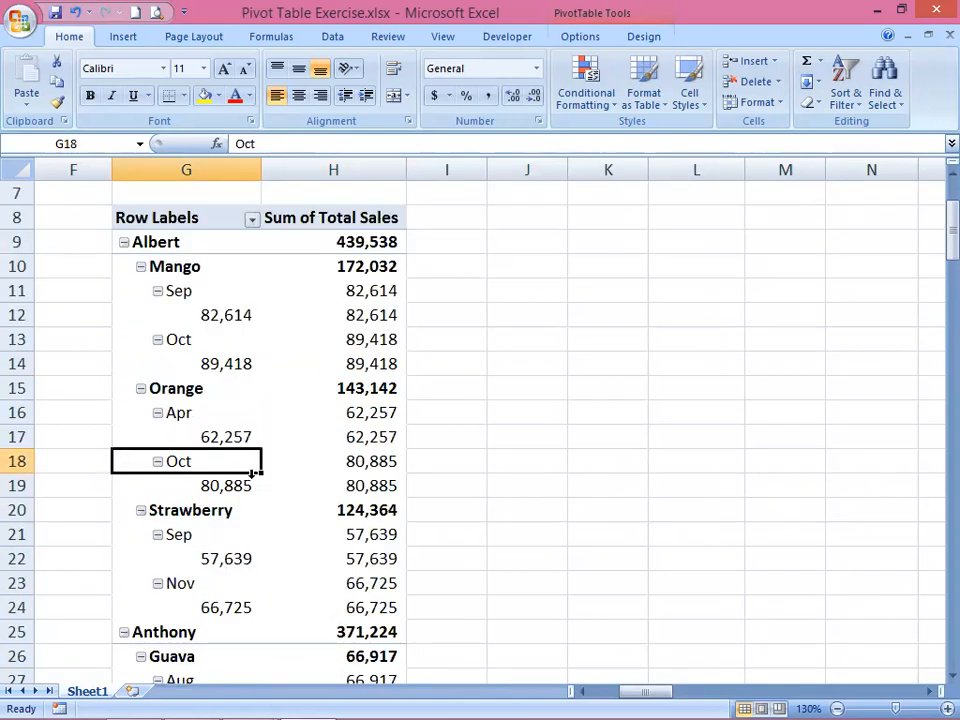
{"action": "scroll", "coordinate": [254, 472], "scroll_direction": "up", "scroll_amount": 1}
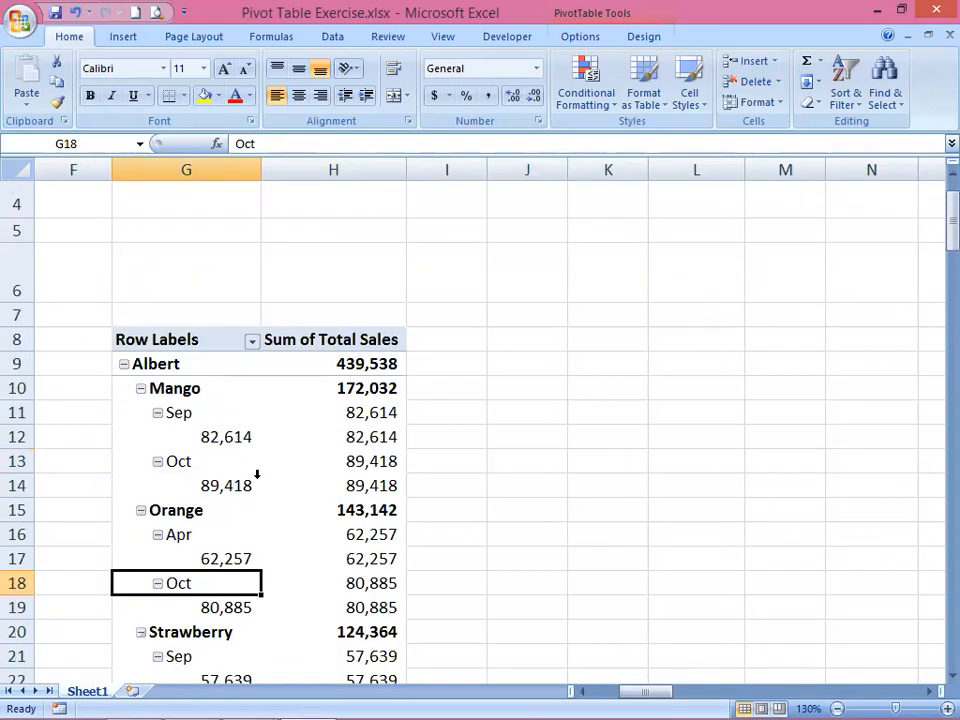
Move Products above Sales Person in the row labels and close the field list
{"action": "left_click", "coordinate": [293, 410]}
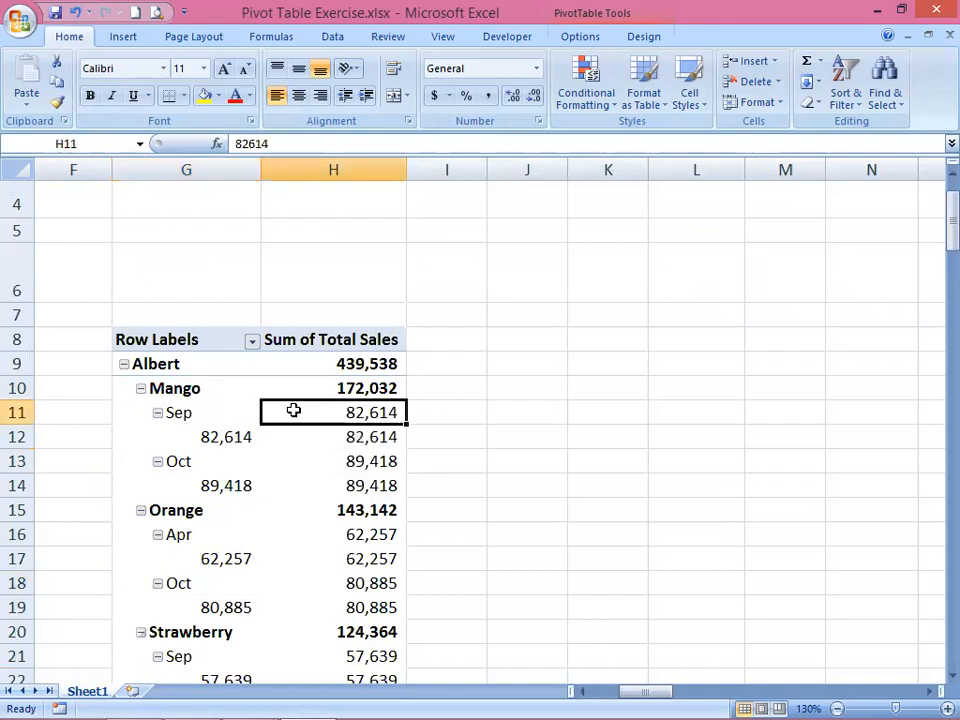
{"action": "right_click", "coordinate": [293, 410]}
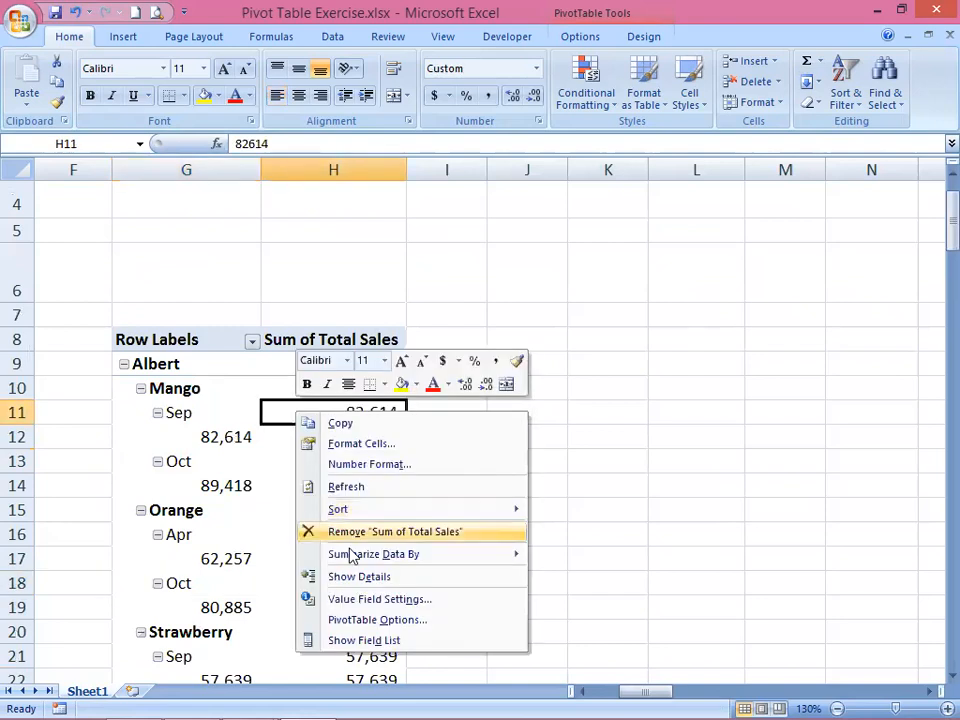
{"action": "left_click", "coordinate": [377, 640]}
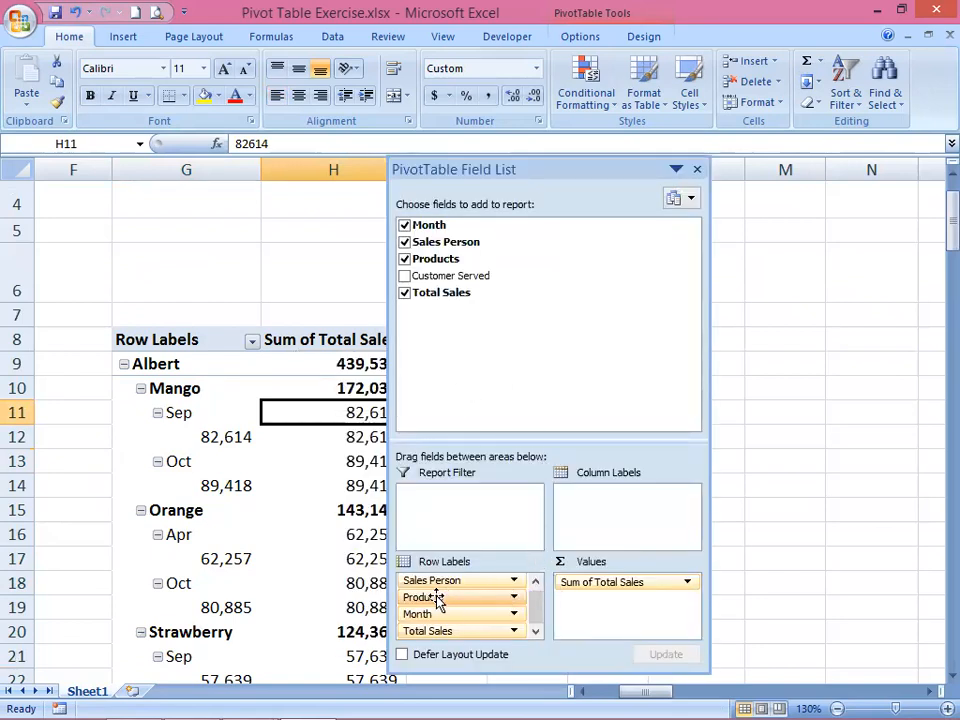
{"action": "left_click_drag", "start_coordinate": [436, 587], "coordinate": [436, 612]}
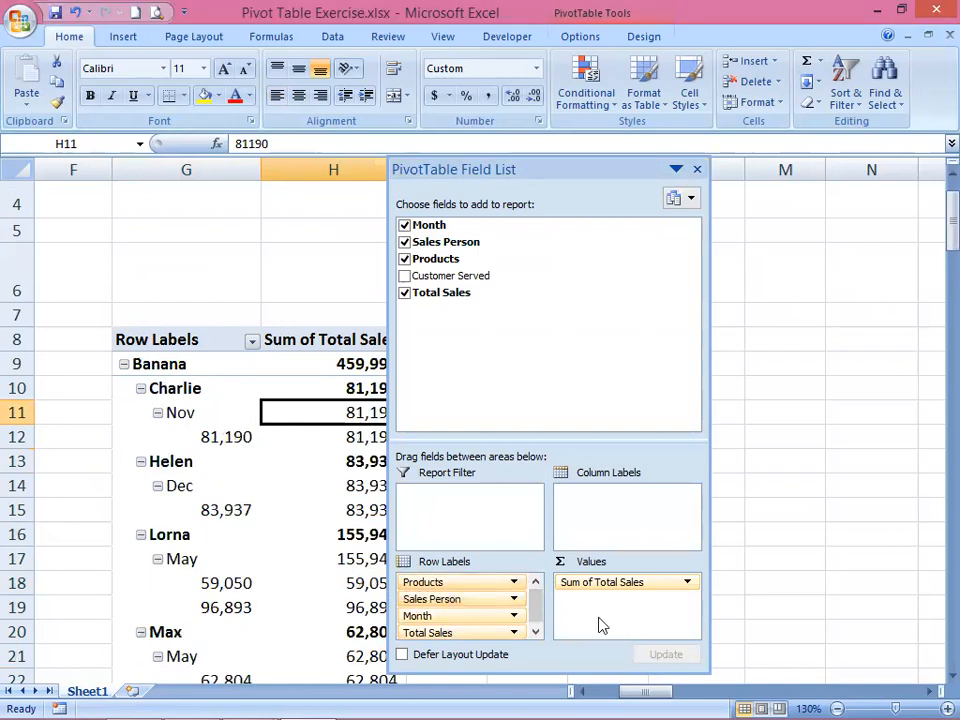
Examine the first three salespeople under Banana, with their Nov, Dec and May groups and individual sales amounts
{"action": "left_click", "coordinate": [200, 372]}
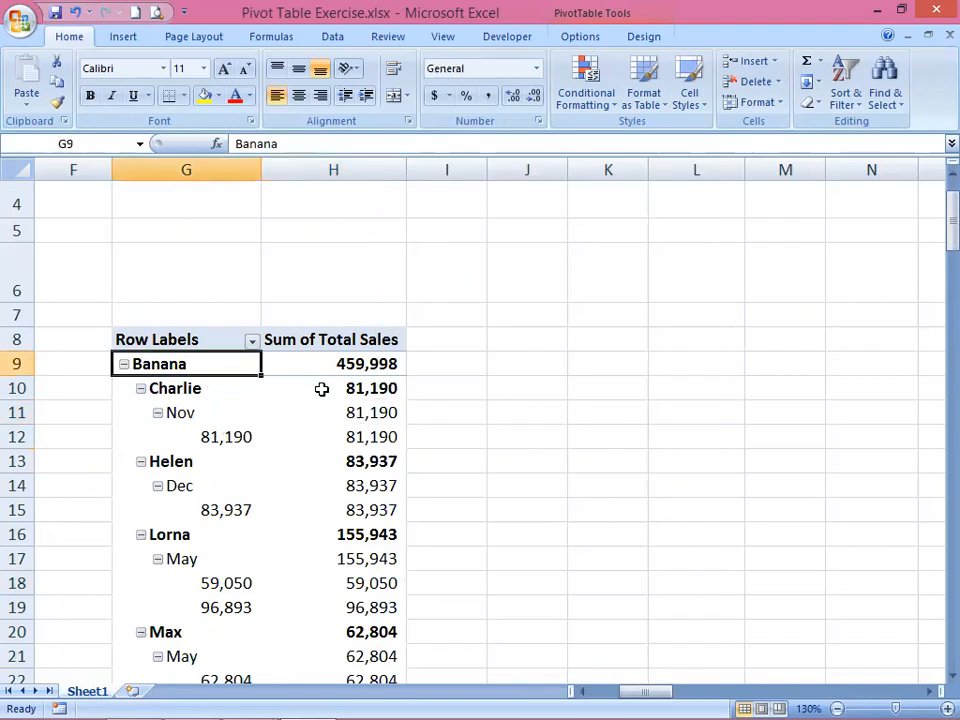
{"action": "left_click", "coordinate": [199, 413]}
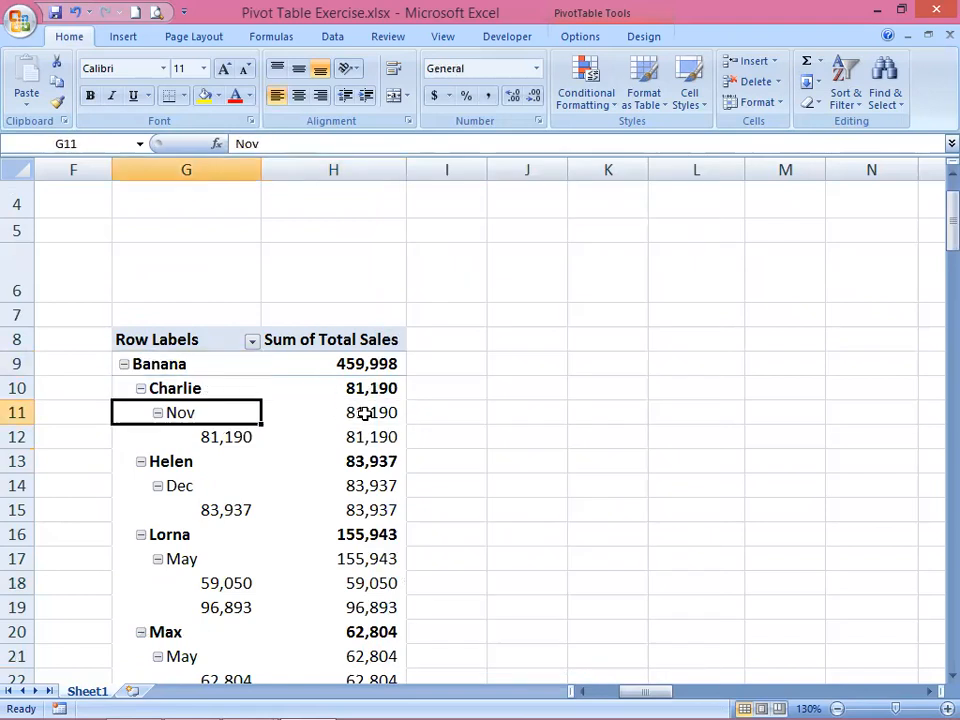
{"action": "left_click", "coordinate": [186, 465]}
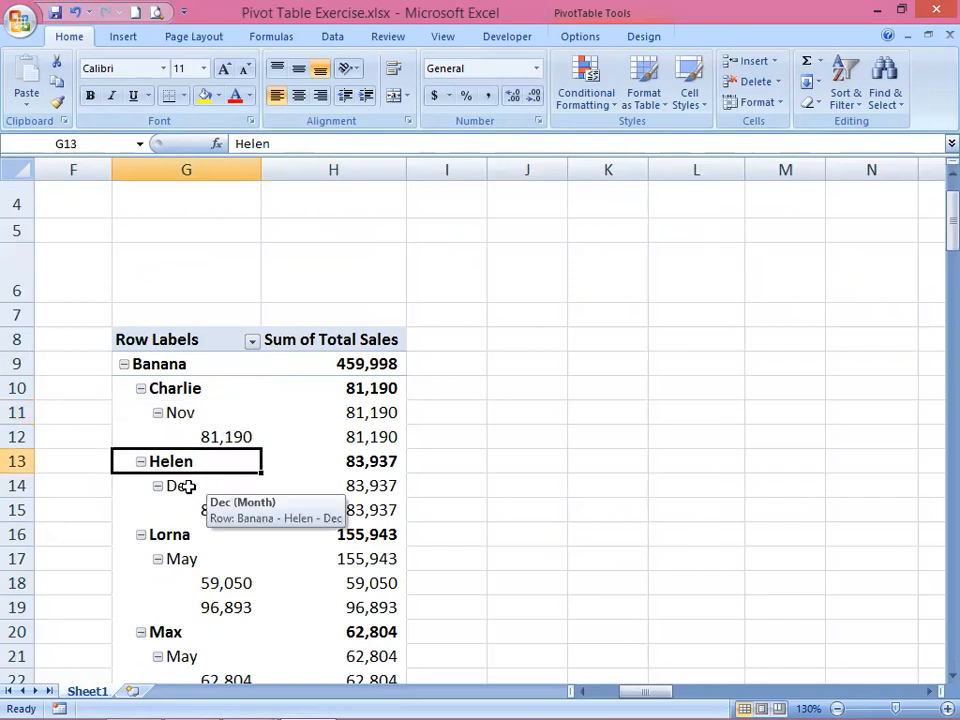
{"action": "left_click", "coordinate": [187, 487]}
{"action": "left_click", "coordinate": [249, 512]}
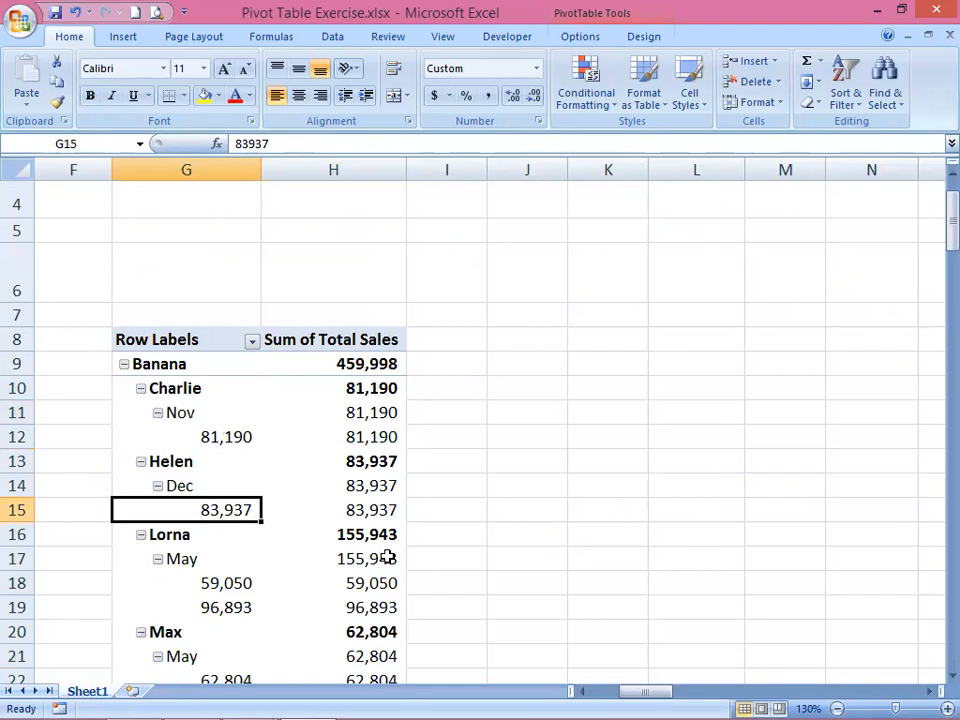
{"action": "left_click", "coordinate": [190, 560]}
{"action": "left_click", "coordinate": [240, 581]}
{"action": "left_click", "coordinate": [236, 608]}
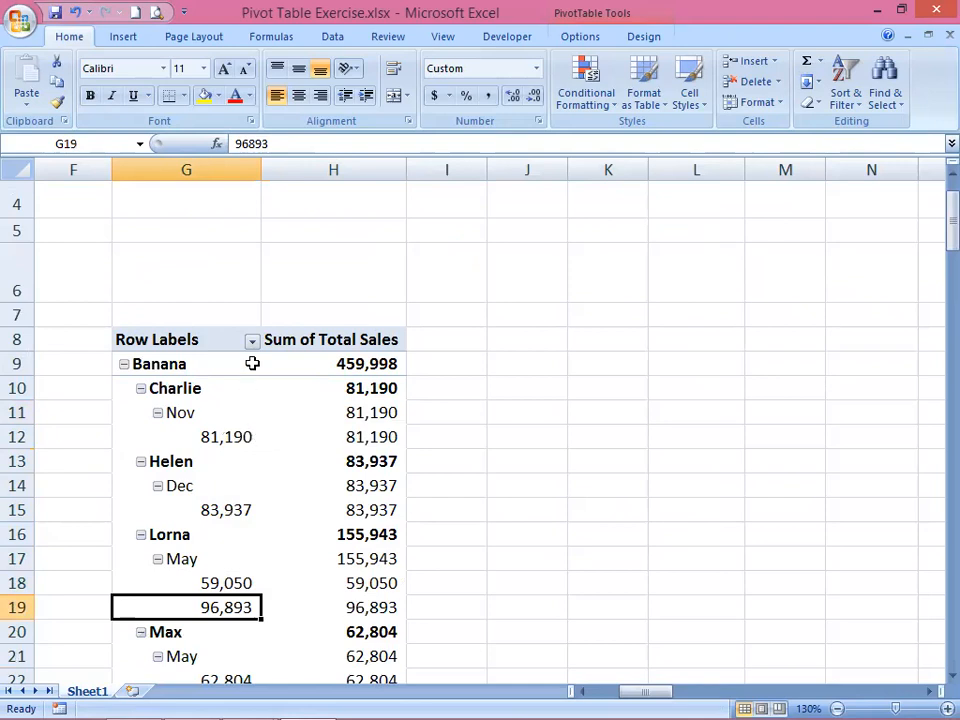
Move Products from the row labels to the report filter and close the field list
{"action": "left_click", "coordinate": [250, 418]}
{"action": "right_click", "coordinate": [251, 422]}
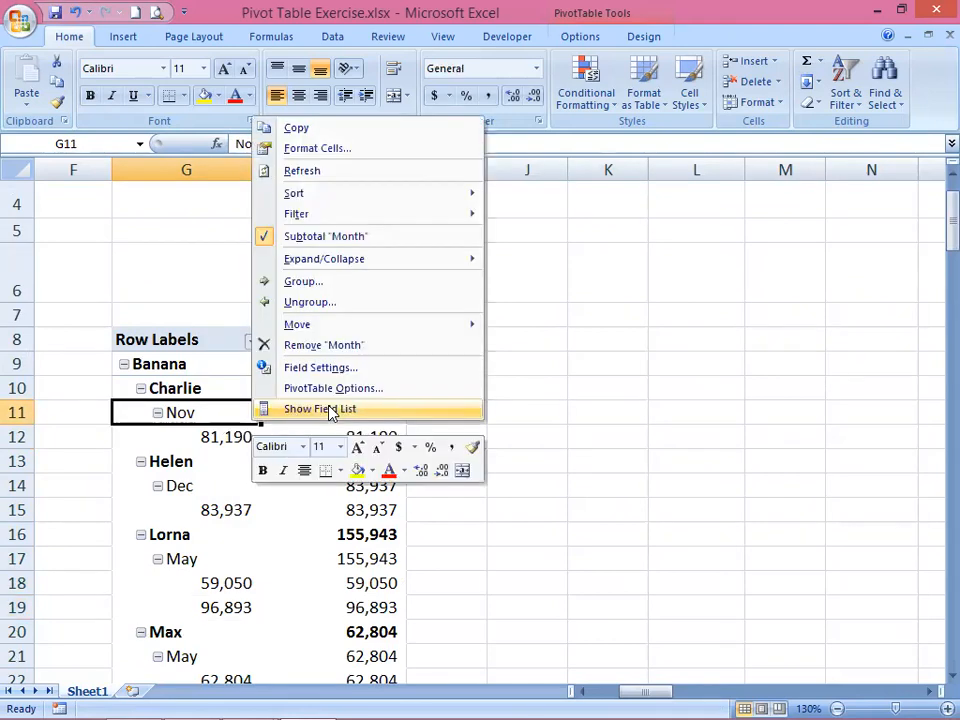
{"action": "left_click", "coordinate": [405, 408]}
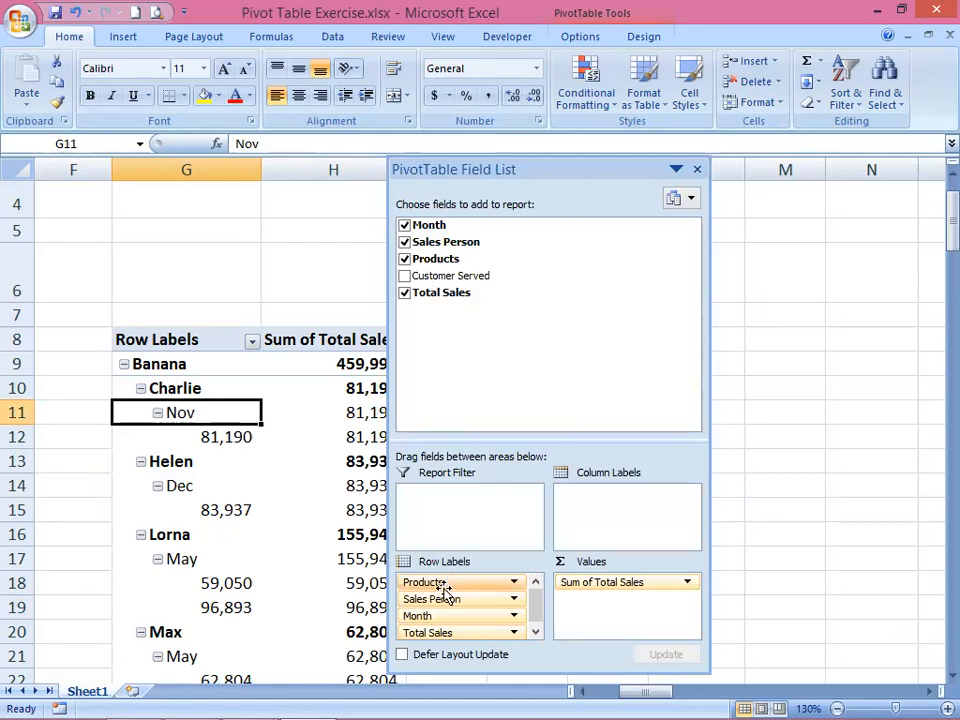
{"action": "left_click_drag", "start_coordinate": [454, 581], "coordinate": [478, 505]}
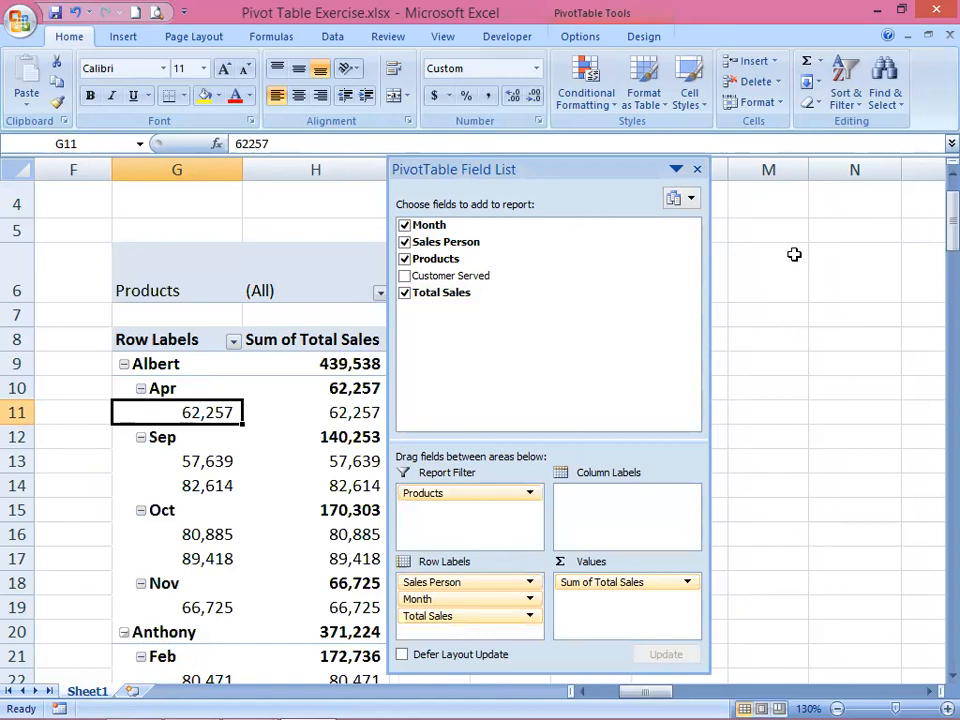
{"action": "left_click", "coordinate": [697, 169]}
Filter the pivot table by the product Banana
{"action": "mouse_move", "coordinate": [383, 413]}
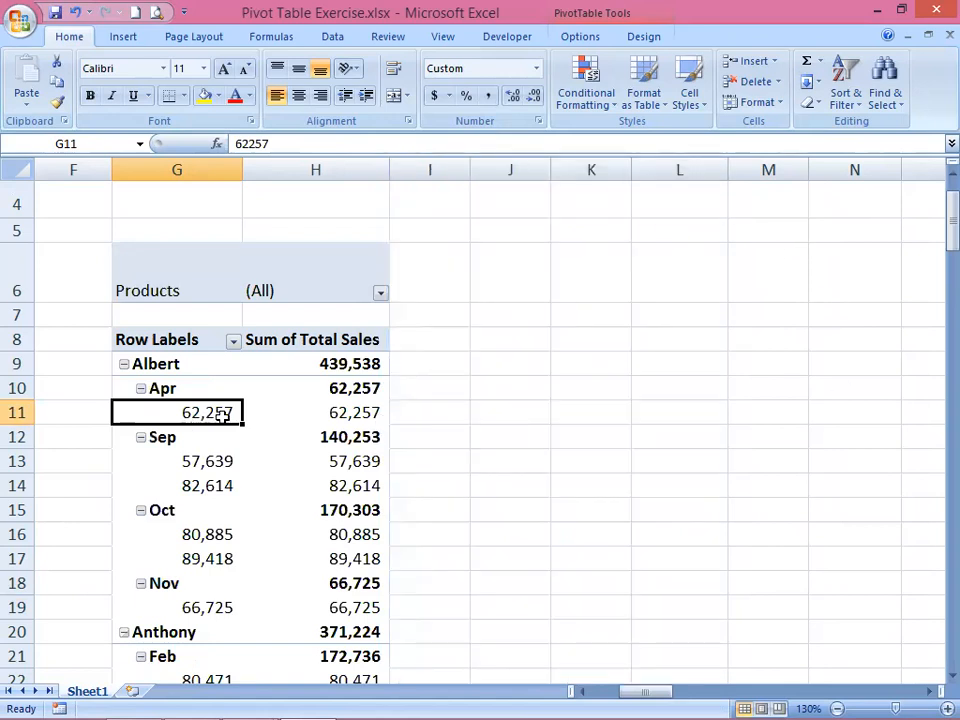
{"action": "left_click", "coordinate": [381, 294]}
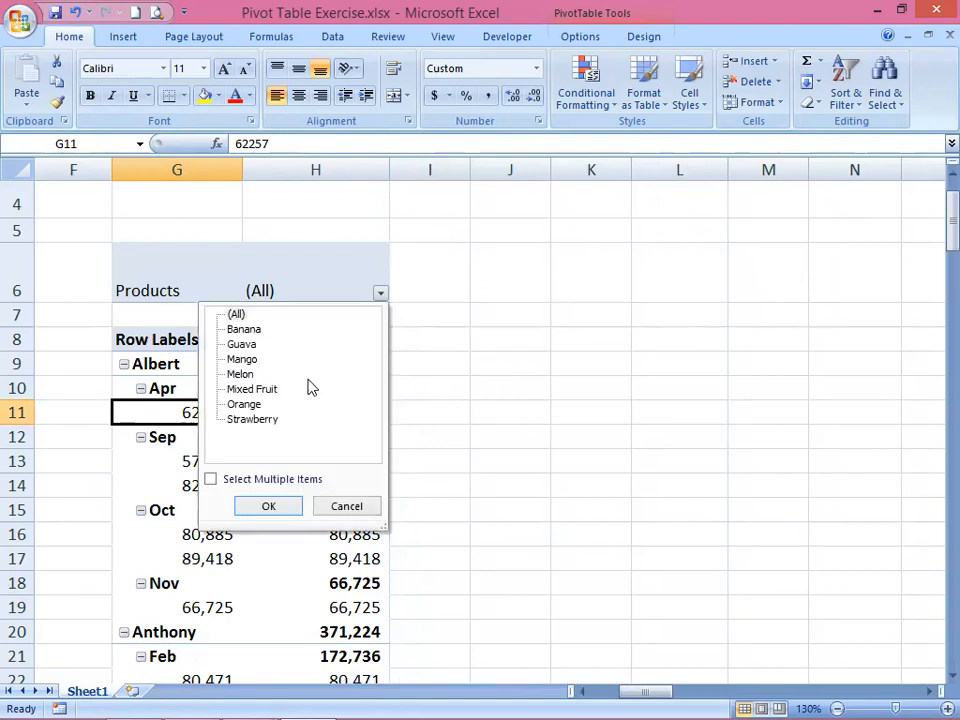
{"action": "left_click", "coordinate": [246, 330]}
{"action": "left_click", "coordinate": [258, 507]}
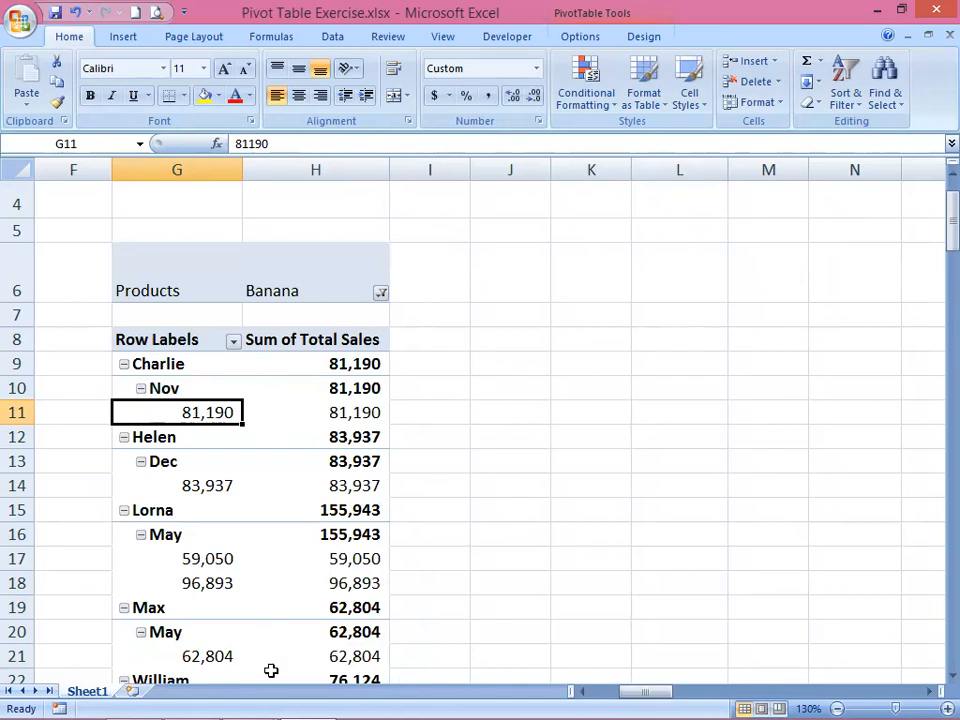
Examine the Banana sales by salesperson, including the first two salespeople's Nov and Dec entries and individual amounts
{"action": "scroll", "coordinate": [300, 585], "scroll_direction": "down", "scroll_amount": 3}
{"action": "scroll", "coordinate": [300, 584], "scroll_direction": "up", "scroll_amount": 2}
{"action": "scroll", "coordinate": [300, 584], "scroll_direction": "up", "scroll_amount": 2}
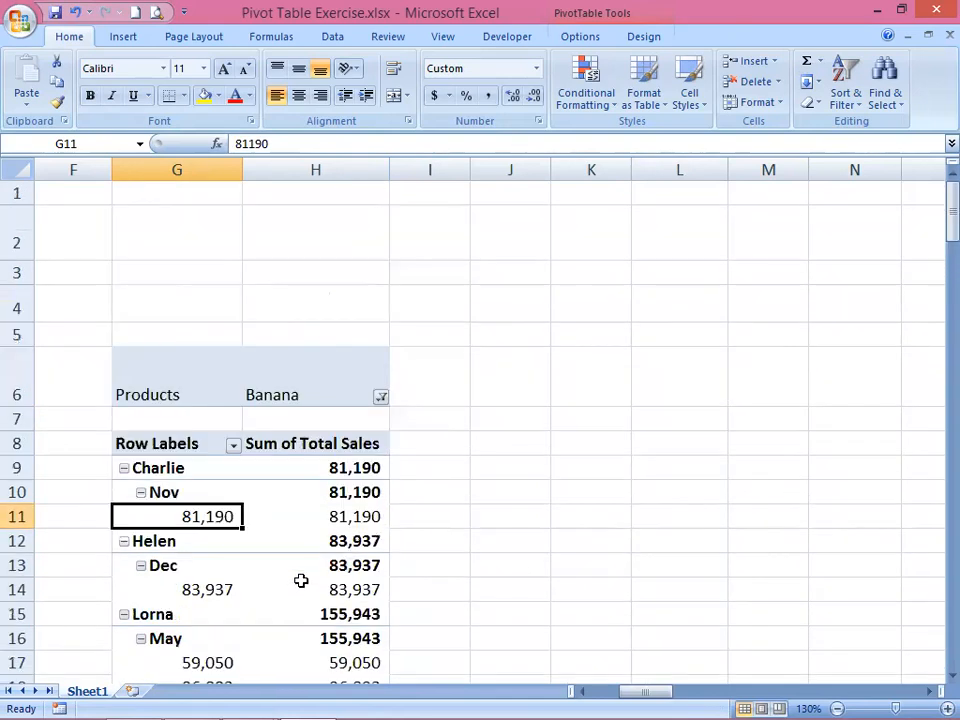
{"action": "left_click", "coordinate": [158, 470]}
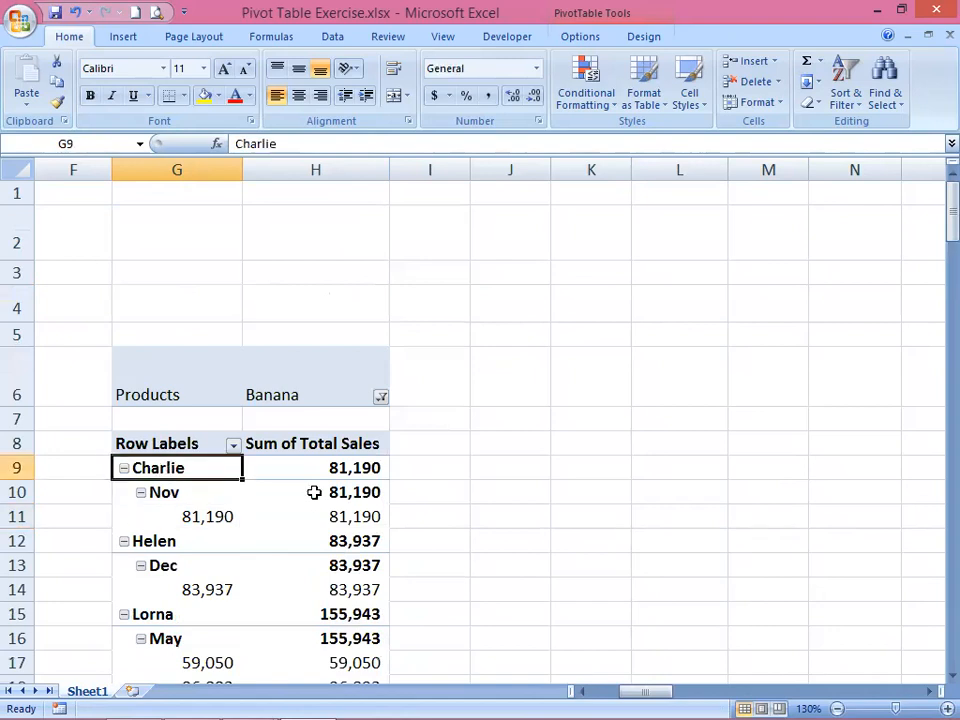
{"action": "left_click", "coordinate": [205, 516]}
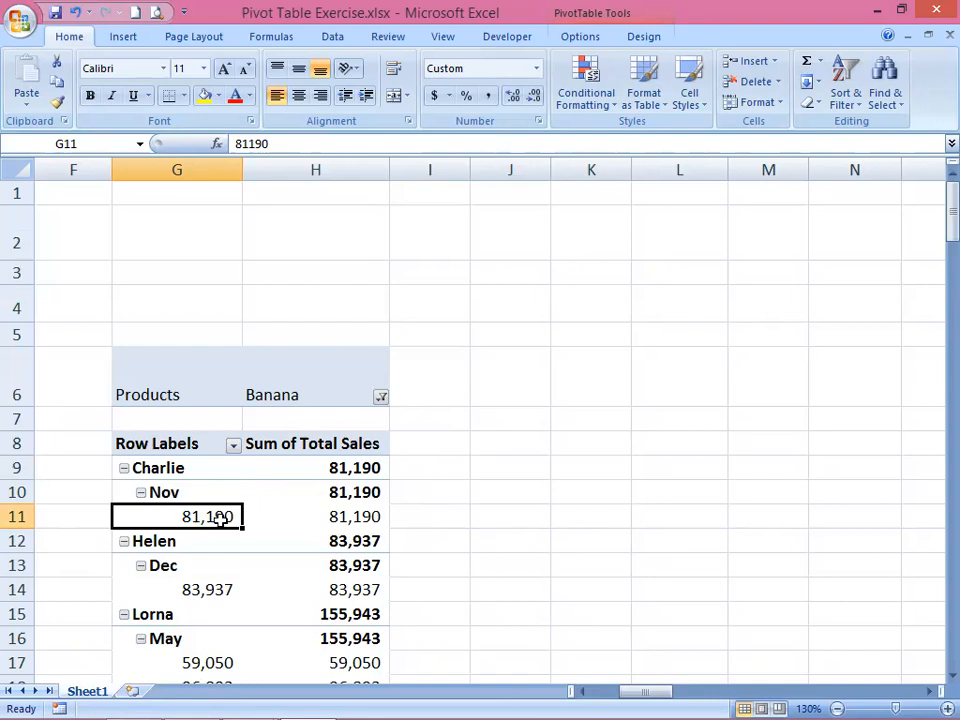
{"action": "left_click", "coordinate": [172, 566]}
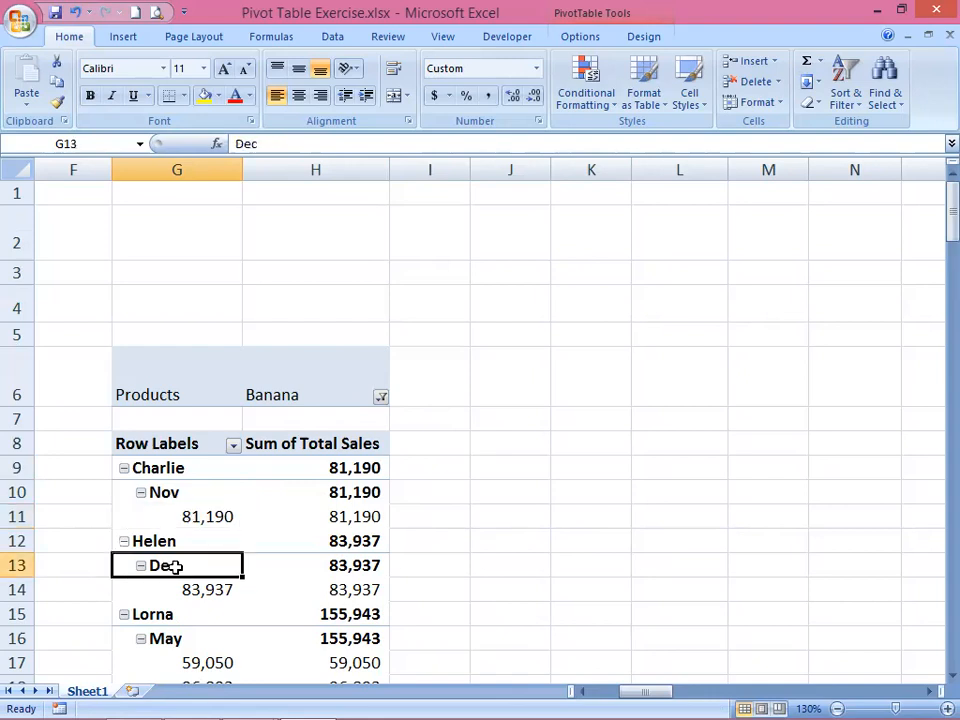
{"action": "left_click", "coordinate": [212, 590]}
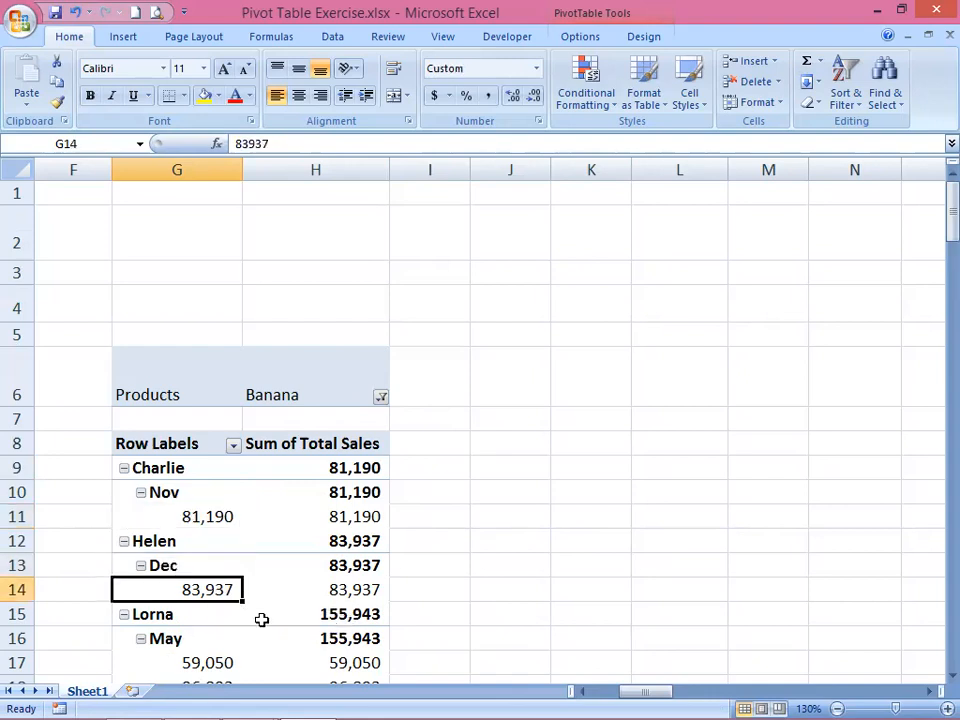
{"action": "scroll", "coordinate": [259, 615], "scroll_direction": "down", "scroll_amount": 2}
{"action": "scroll", "coordinate": [259, 615], "scroll_direction": "up", "scroll_amount": 2}
Switch the Products report filter to Mixed Fruit
{"action": "left_click", "coordinate": [382, 398]}
{"action": "left_click", "coordinate": [253, 494]}
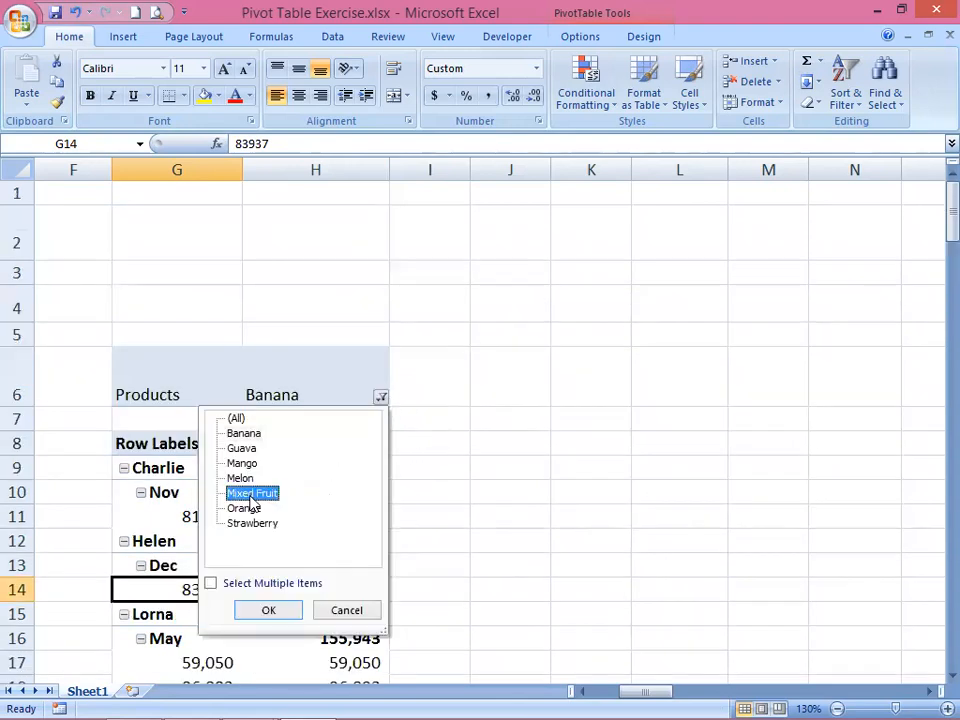
{"action": "left_click", "coordinate": [284, 617]}
{"action": "scroll", "coordinate": [349, 512], "scroll_direction": "down", "scroll_amount": 1}
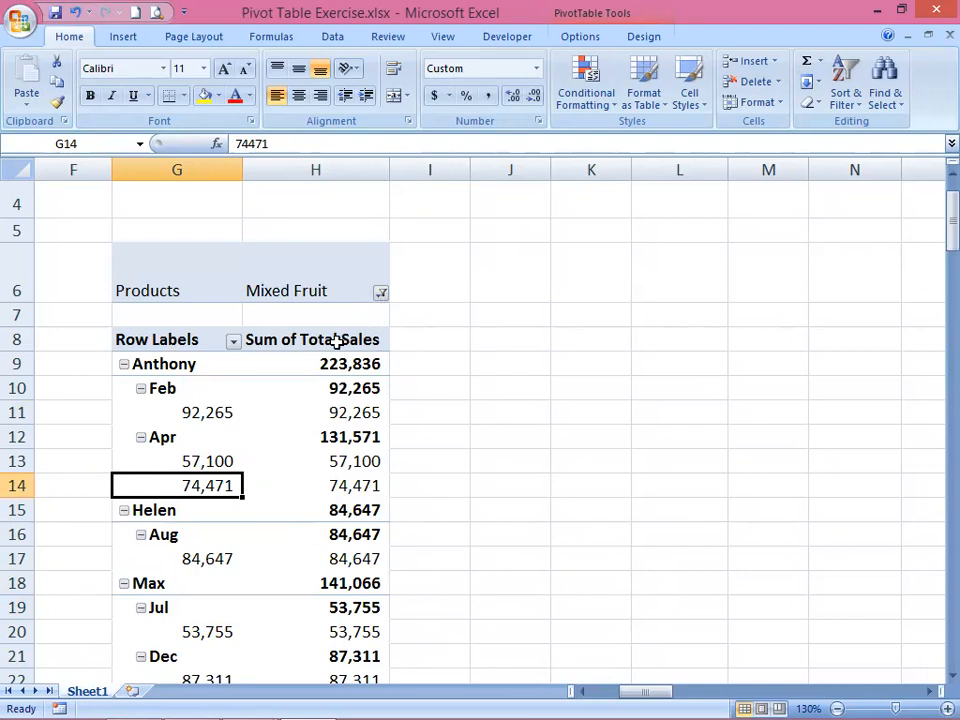
Move Sales Person below Month in the row labels, close the field list and review the months down to the grand total
{"action": "right_click", "coordinate": [277, 434]}
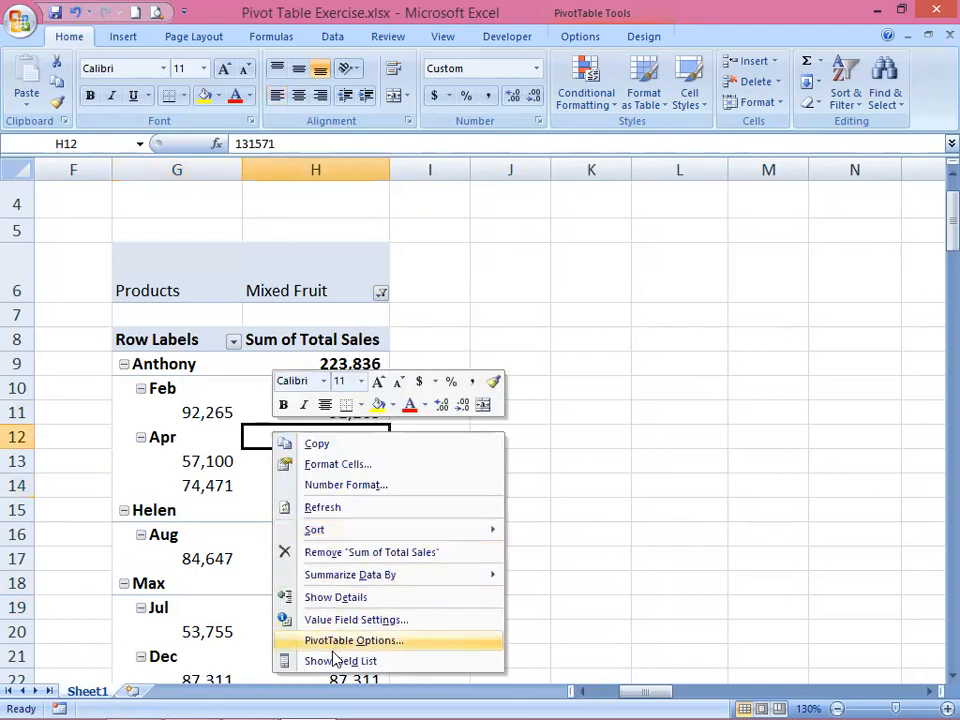
{"action": "left_click", "coordinate": [337, 660]}
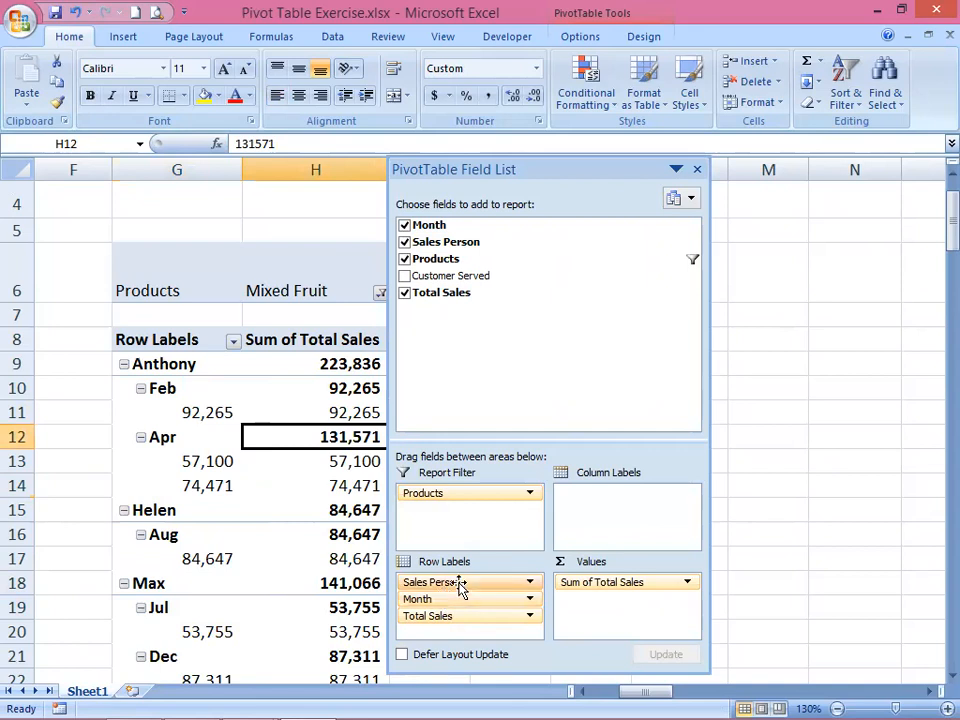
{"action": "mouse_move", "coordinate": [454, 590]}
{"action": "left_mouse_down"}
{"action": "mouse_move", "coordinate": [456, 615]}
{"action": "mouse_move", "coordinate": [443, 606]}
{"action": "left_mouse_up"}
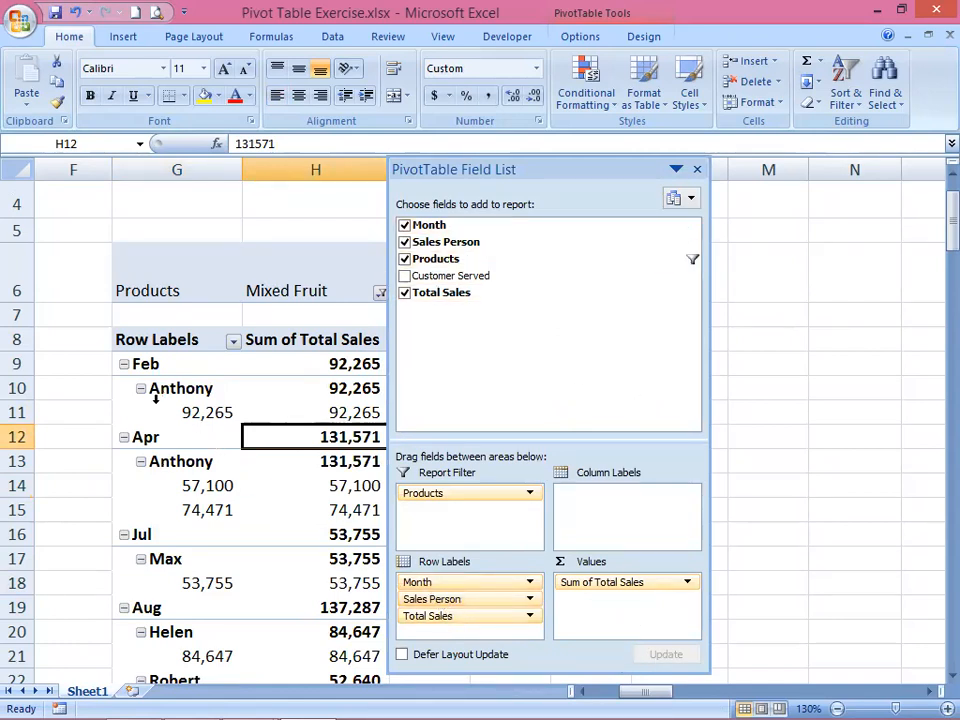
{"action": "left_click", "coordinate": [697, 168]}
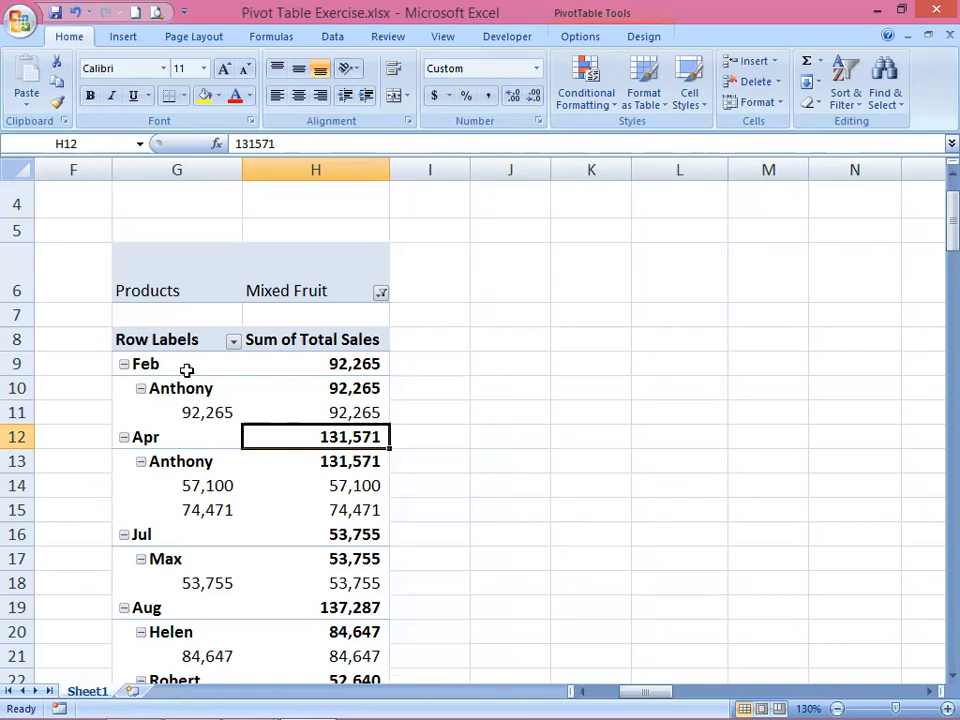
{"action": "scroll", "coordinate": [192, 430], "scroll_direction": "down", "scroll_amount": 1}
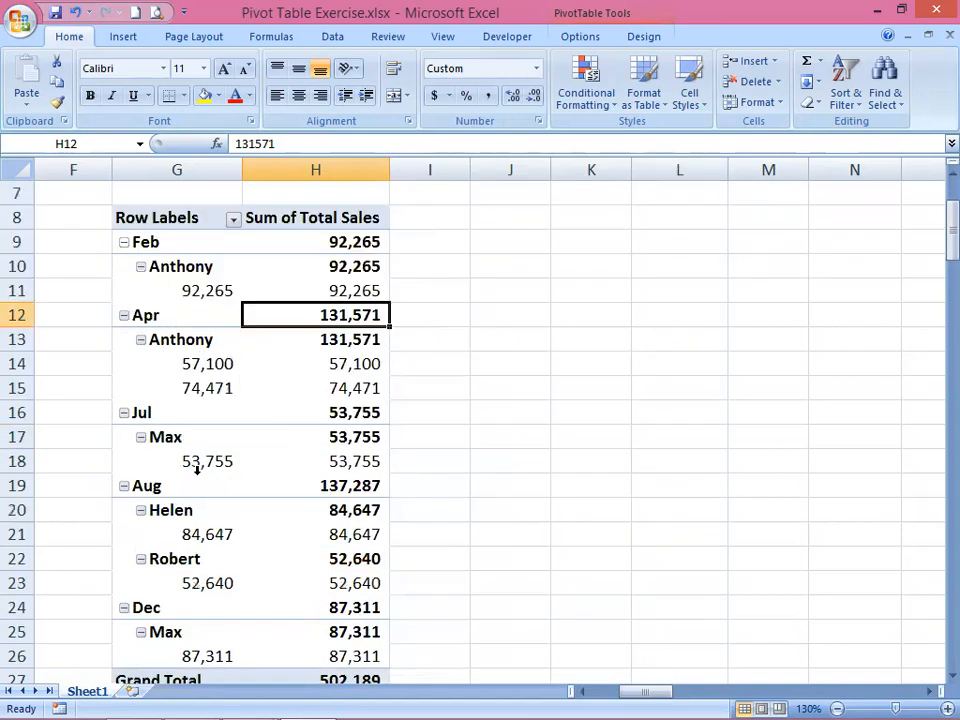
{"action": "scroll", "coordinate": [205, 440], "scroll_direction": "up", "scroll_amount": 2}
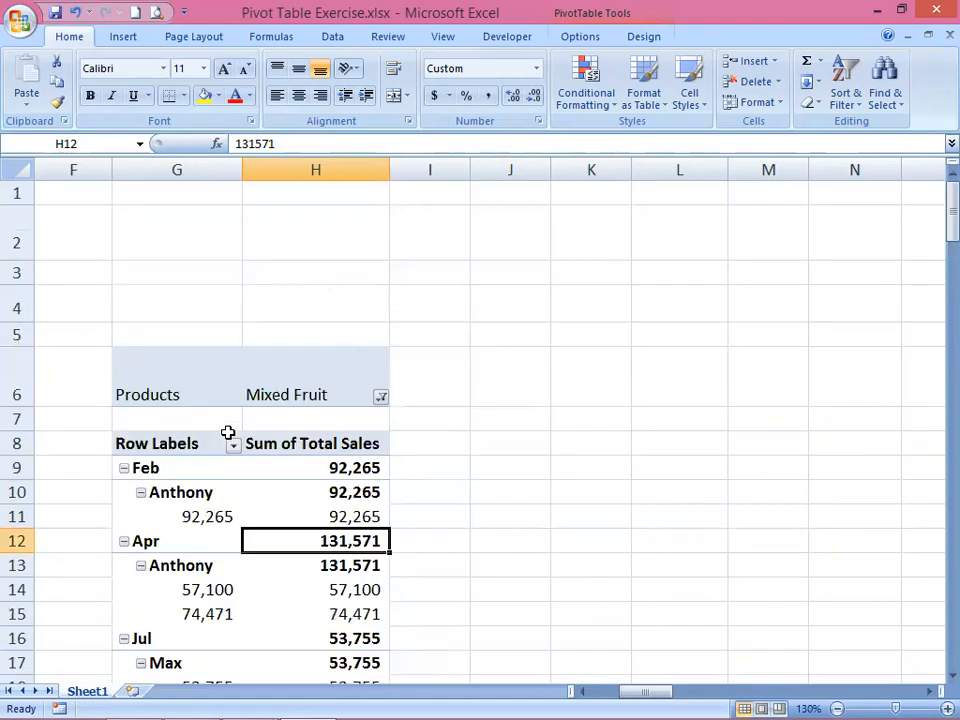
Reset the Products report filter to (All) and examine the three salespeople listed under Jan
{"action": "left_click", "coordinate": [381, 398]}
{"action": "left_click", "coordinate": [237, 418]}
{"action": "left_click", "coordinate": [269, 608]}
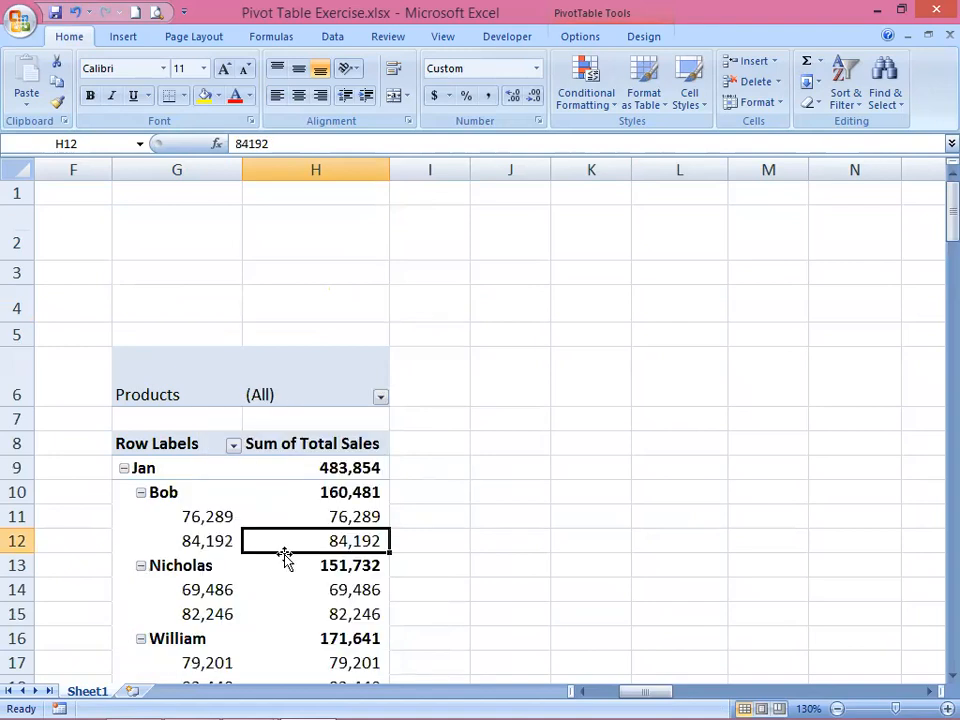
{"action": "scroll", "coordinate": [286, 555], "scroll_direction": "down", "scroll_amount": 2}
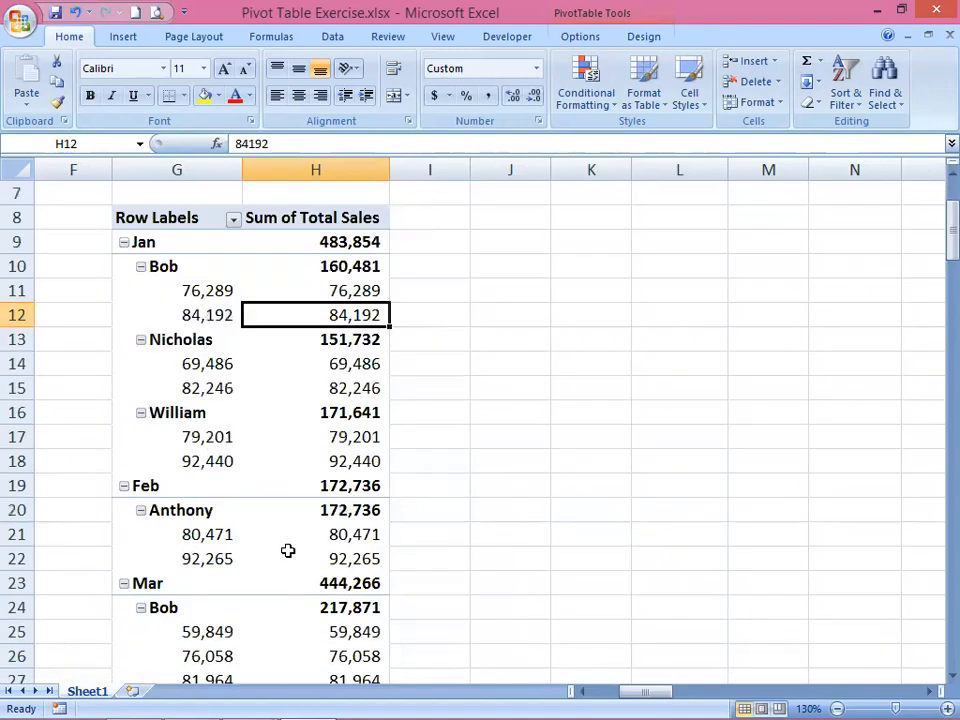
{"action": "left_click", "coordinate": [181, 244]}
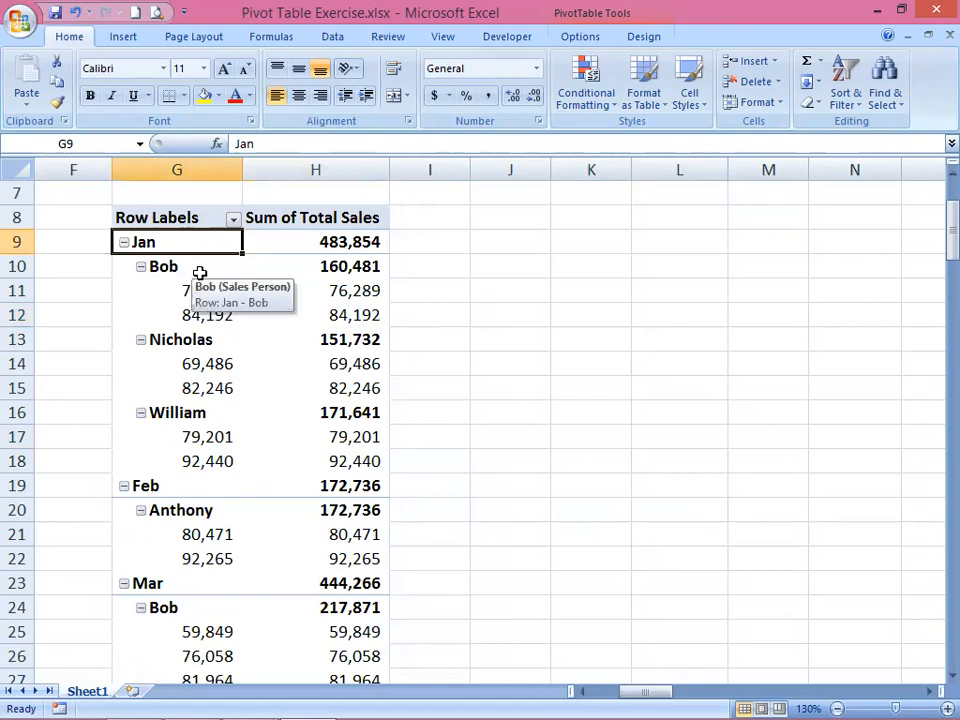
{"action": "left_click", "coordinate": [196, 271]}
{"action": "left_click", "coordinate": [193, 346]}
{"action": "left_click", "coordinate": [179, 419]}
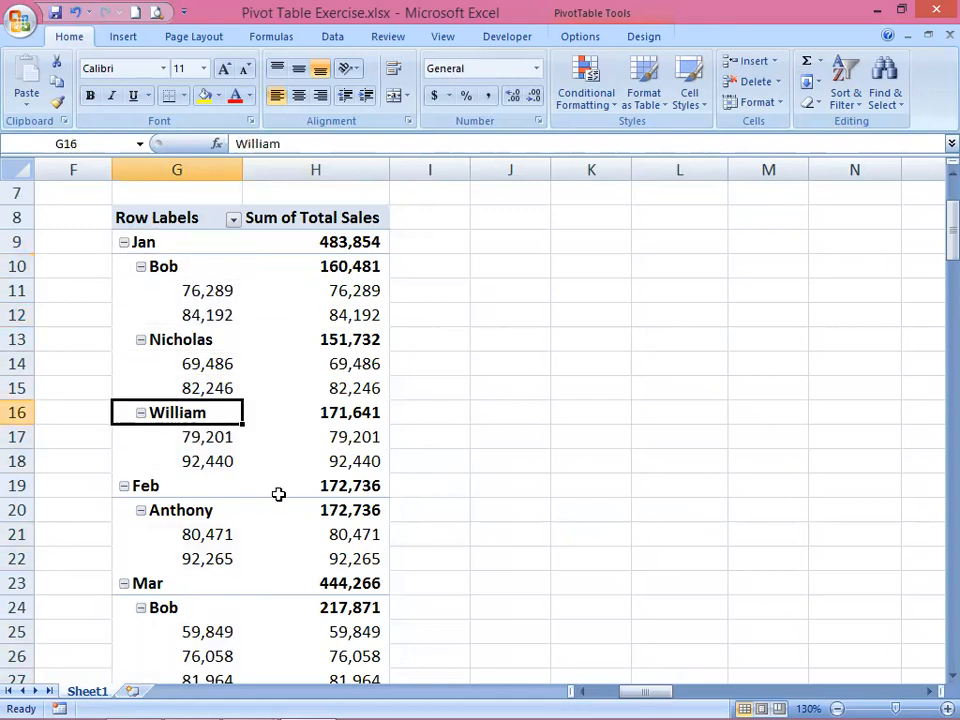
{"action": "scroll", "coordinate": [207, 437], "scroll_direction": "up", "scroll_amount": 1}
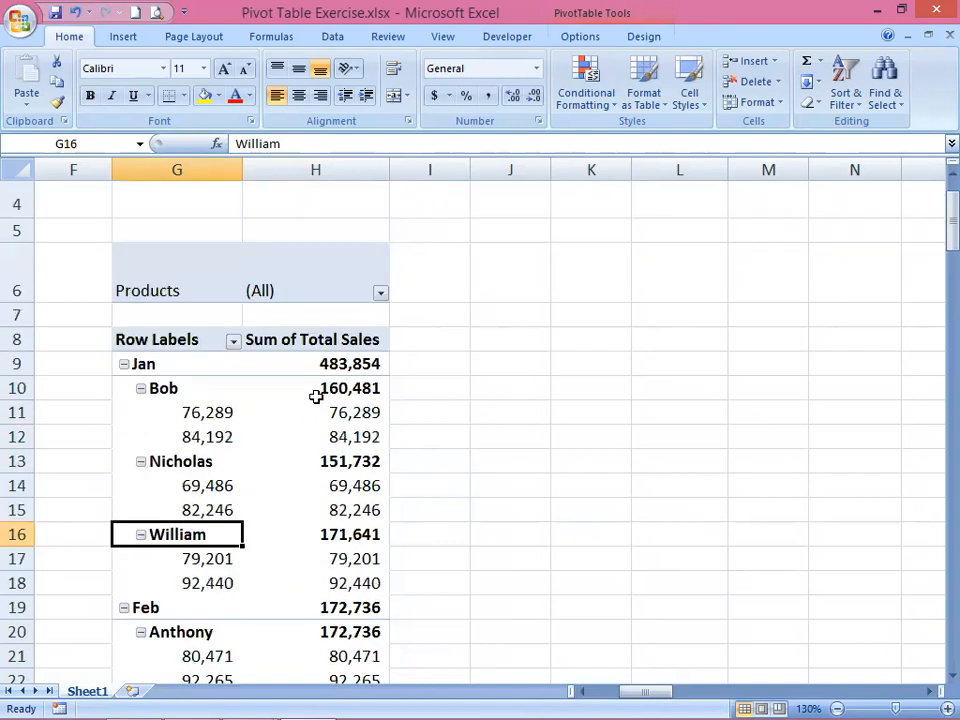
Filter the pivot table by the product Orange and examine the salesperson entries and amounts under Jan and Feb
{"action": "left_click", "coordinate": [381, 289]}
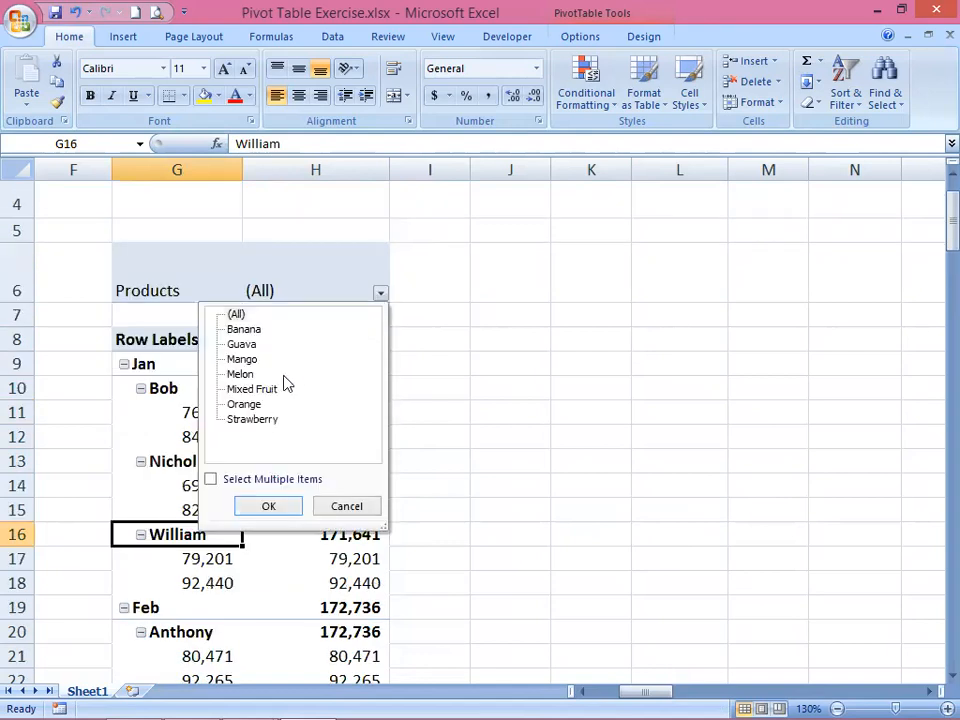
{"action": "left_click", "coordinate": [248, 404]}
{"action": "left_click", "coordinate": [268, 506]}
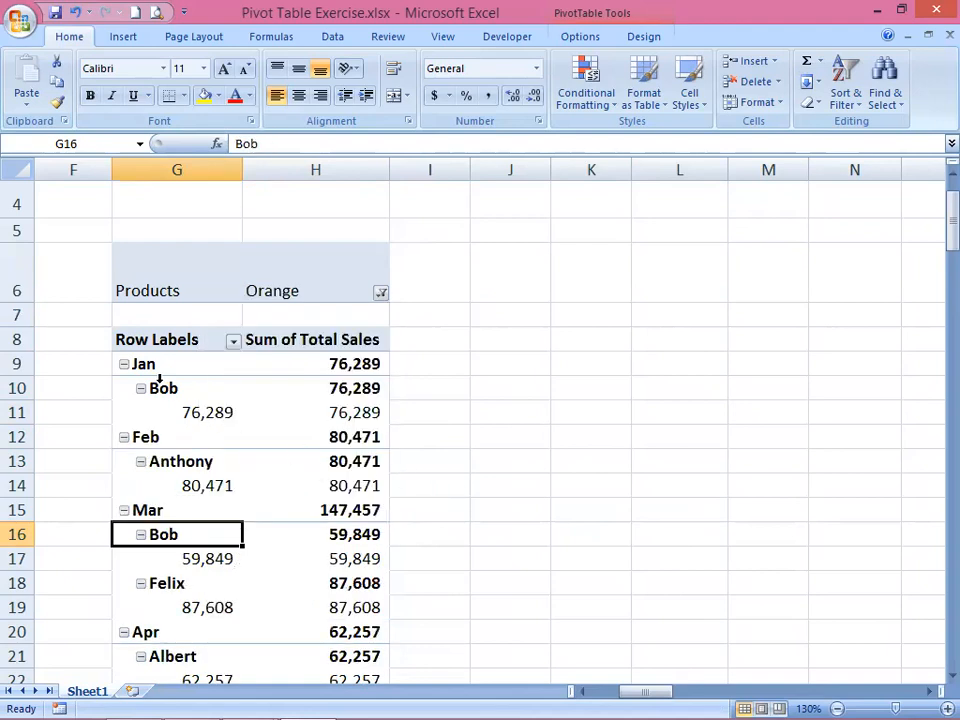
{"action": "left_click", "coordinate": [214, 411]}
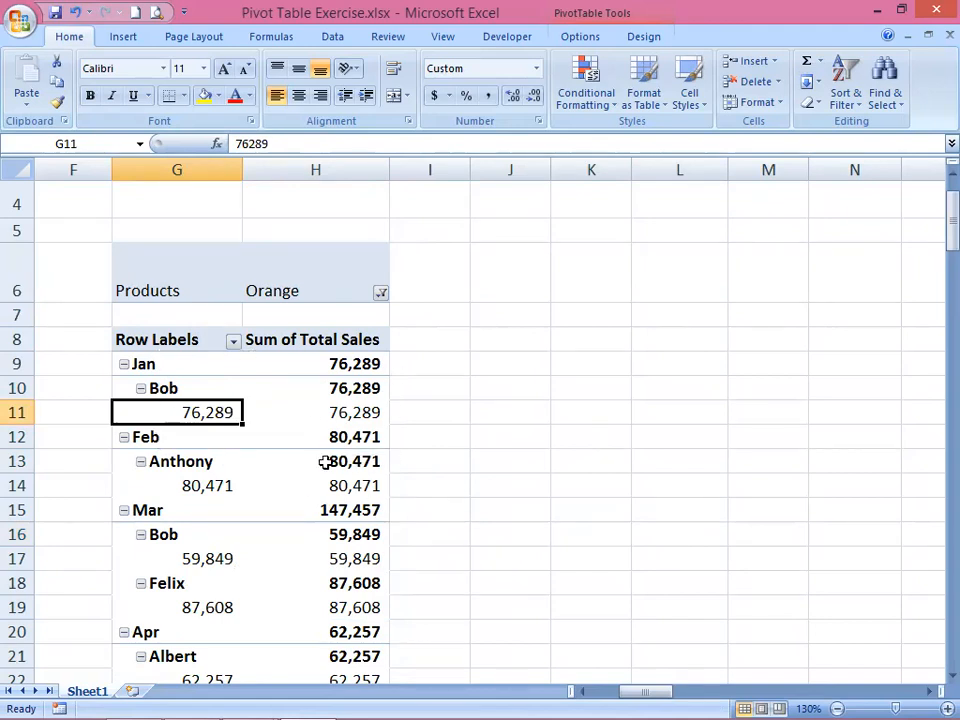
{"action": "left_click", "coordinate": [160, 436]}
{"action": "left_click", "coordinate": [193, 461]}
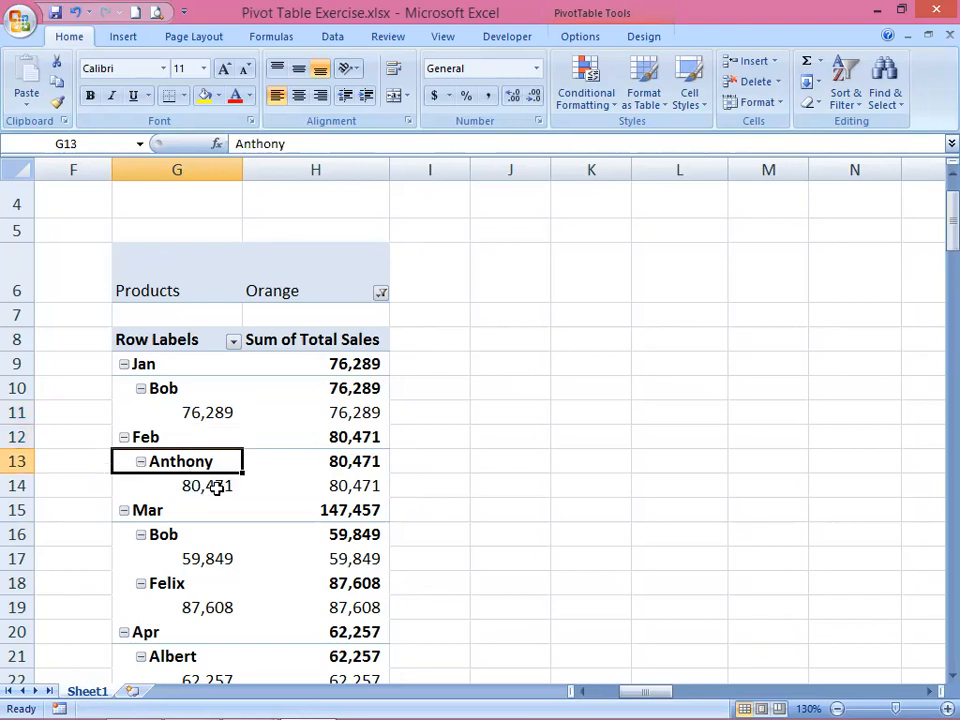
{"action": "left_click", "coordinate": [208, 487]}
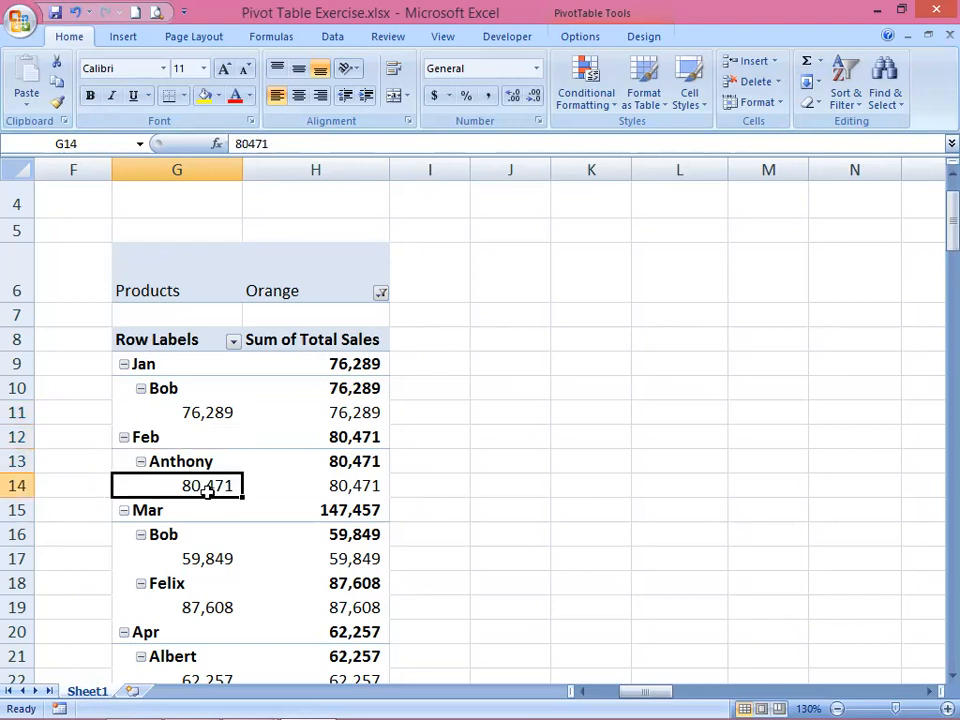
Clear the Orange filter by setting the Products report filter to (All)
{"action": "left_click", "coordinate": [384, 294]}
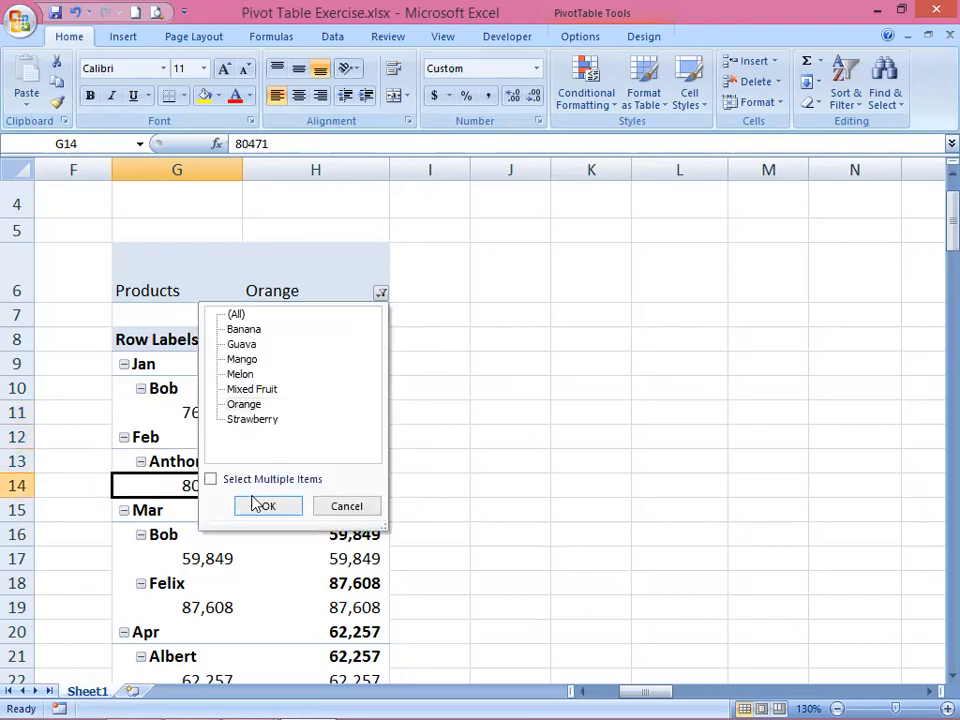
{"action": "left_click", "coordinate": [240, 315]}
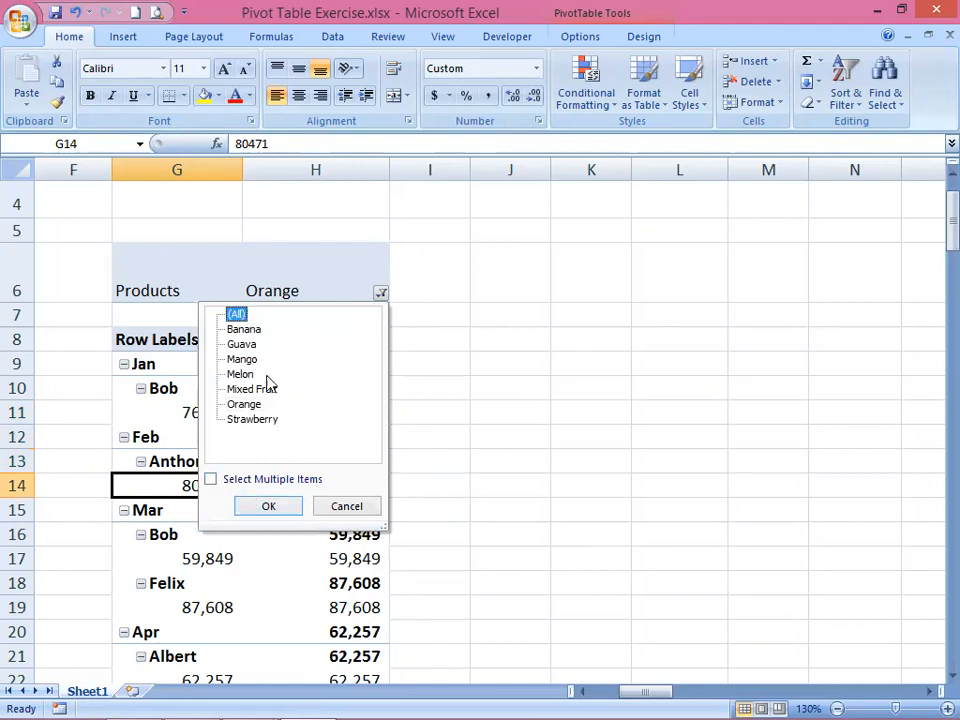
{"action": "left_click", "coordinate": [265, 507]}
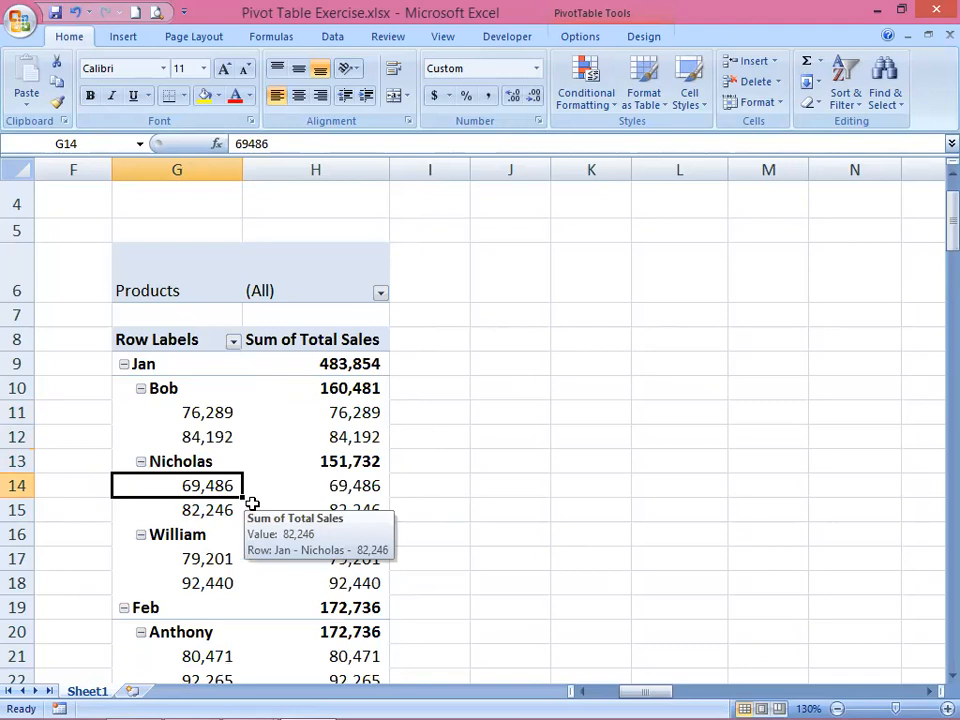
Swap Sales Person and Products so Sales Person is the report filter and Products sits below Month in the row labels, then close the field list
{"action": "key", "text": "Up"}
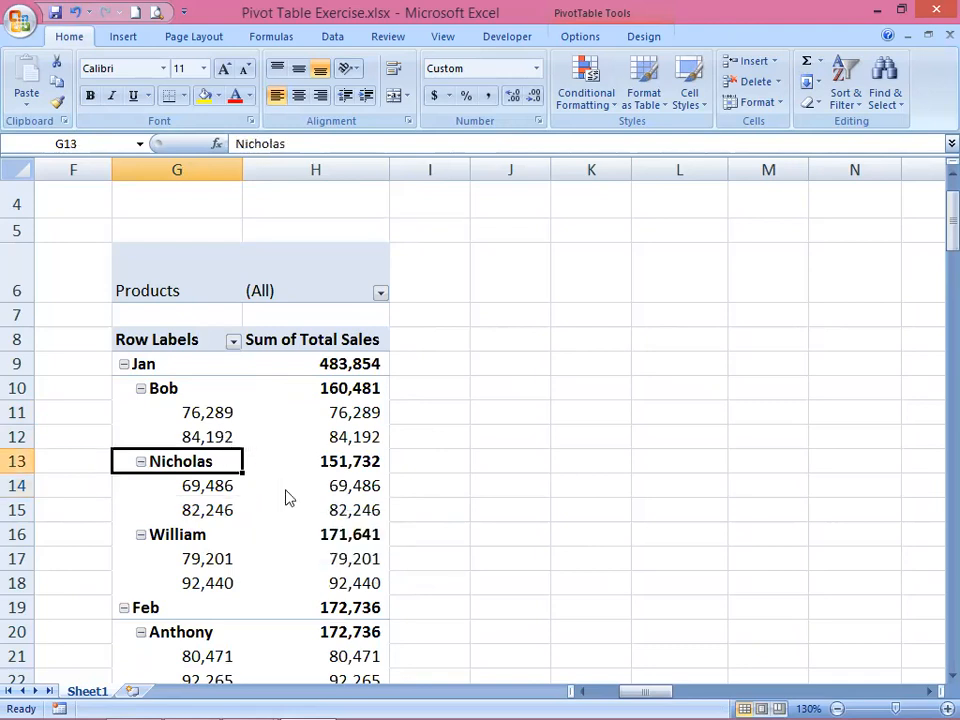
{"action": "right_click", "coordinate": [325, 452]}
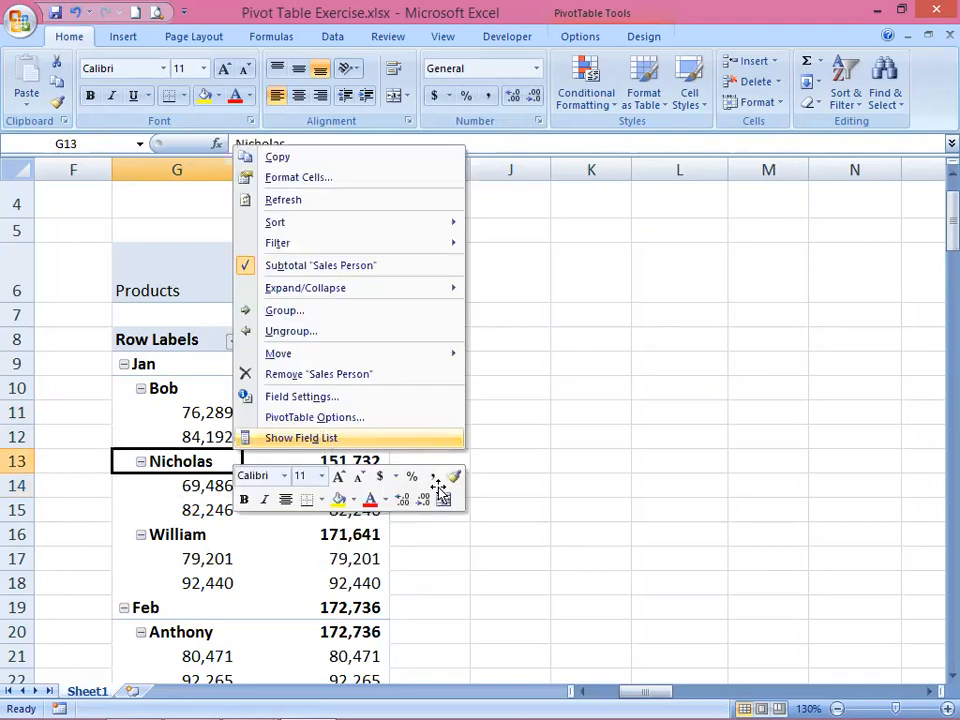
{"action": "key", "text": "Return"}
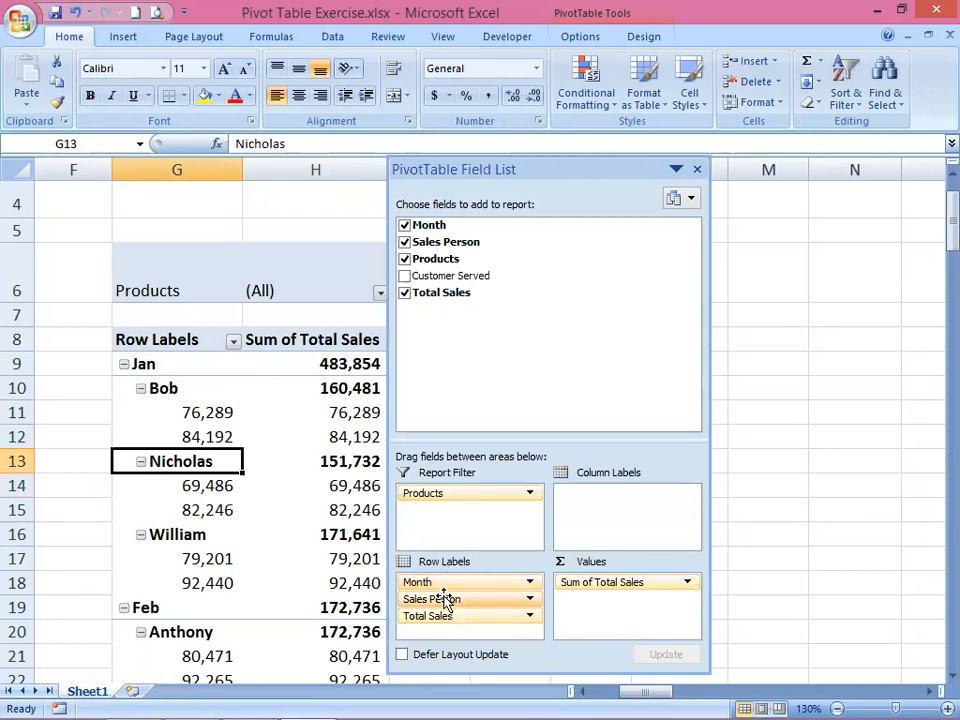
{"action": "mouse_move", "coordinate": [442, 607]}
{"action": "left_mouse_down"}
{"action": "mouse_move", "coordinate": [455, 515]}
{"action": "mouse_move", "coordinate": [440, 588]}
{"action": "left_mouse_up"}
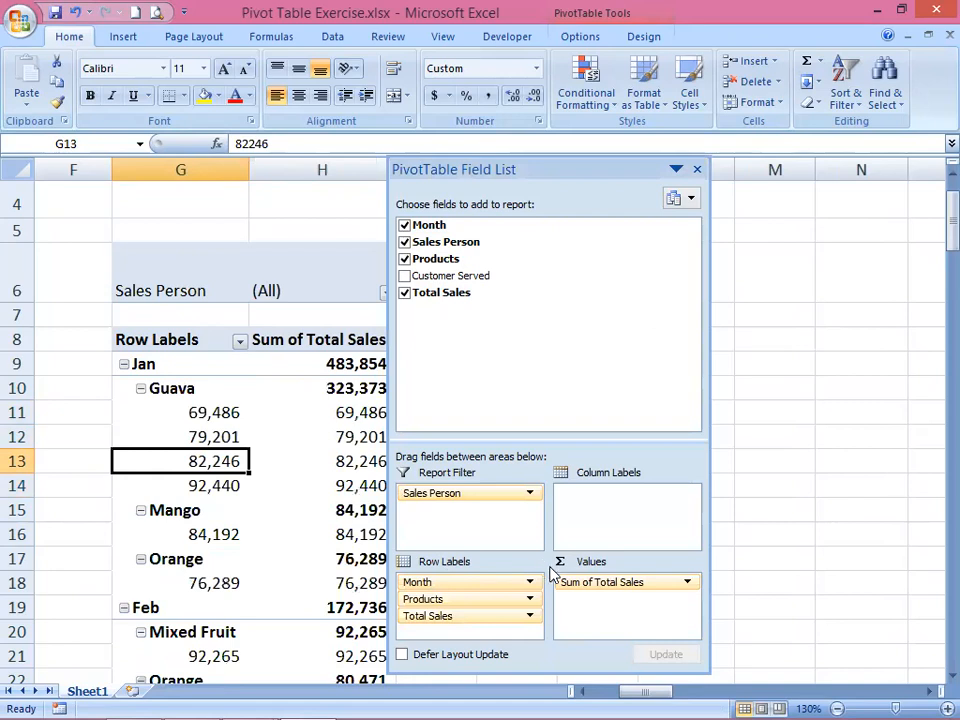
{"action": "left_click", "coordinate": [696, 171]}
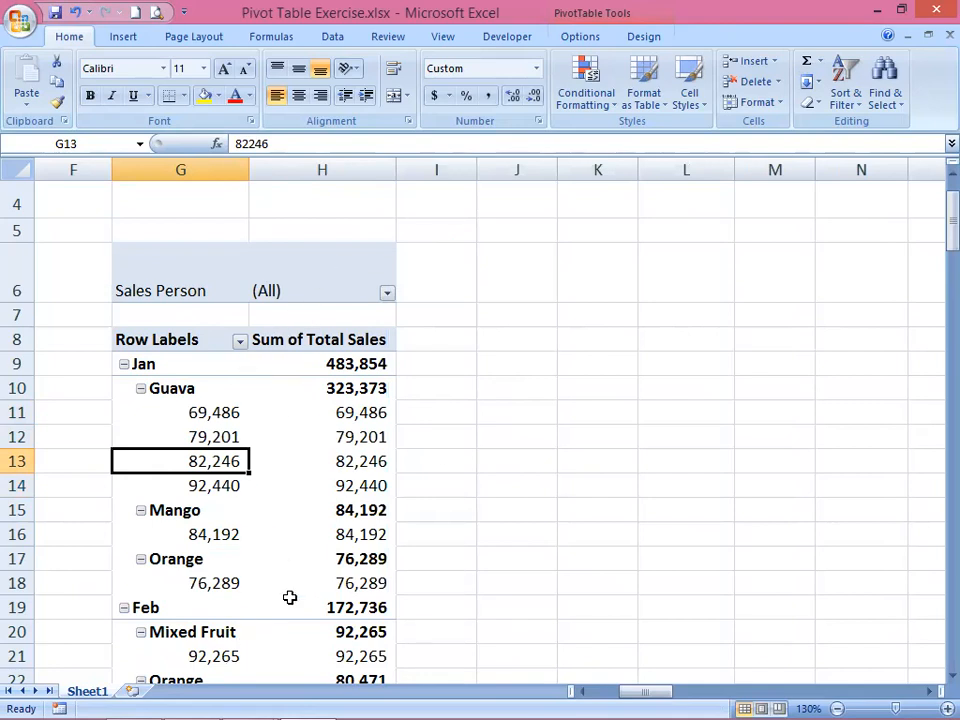
Filter the pivot table by the first salesperson in the Sales Person report filter
{"action": "left_click", "coordinate": [388, 294]}
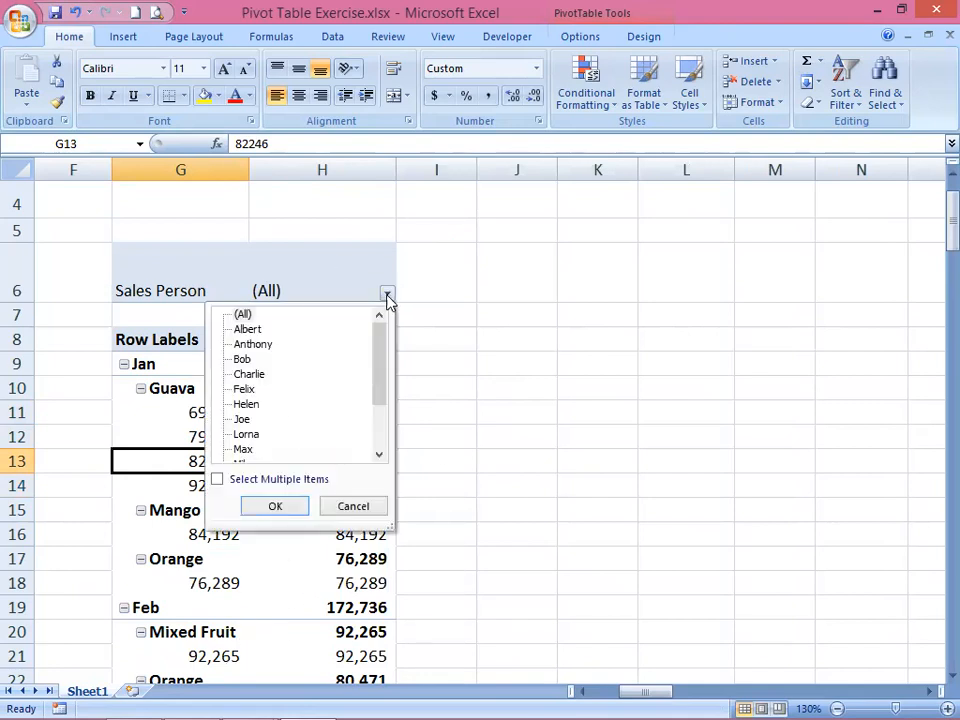
{"action": "left_click", "coordinate": [248, 329]}
{"action": "left_click", "coordinate": [274, 506]}
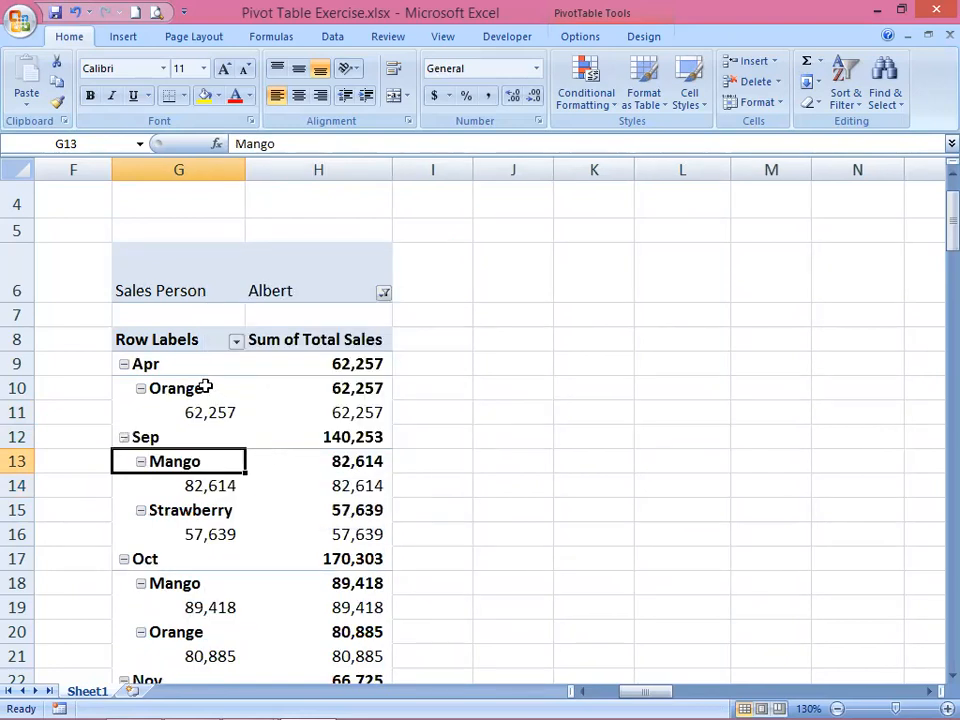
Examine the filtered salesperson's months, the products under Apr and Sep, and the amounts down to the grand total
{"action": "left_click", "coordinate": [183, 371]}
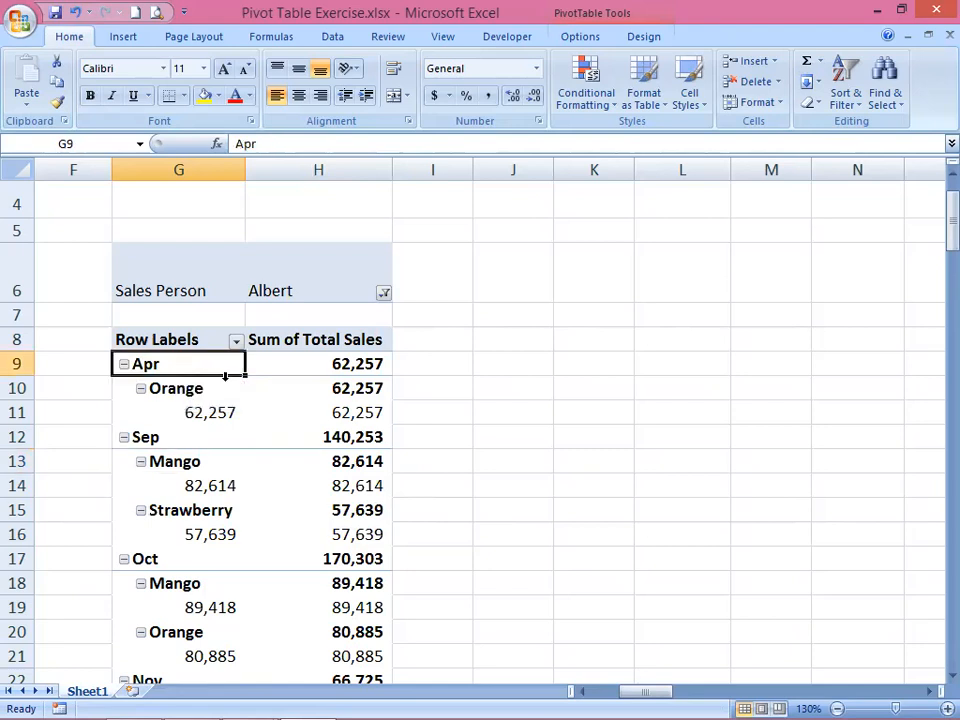
{"action": "left_click", "coordinate": [207, 412]}
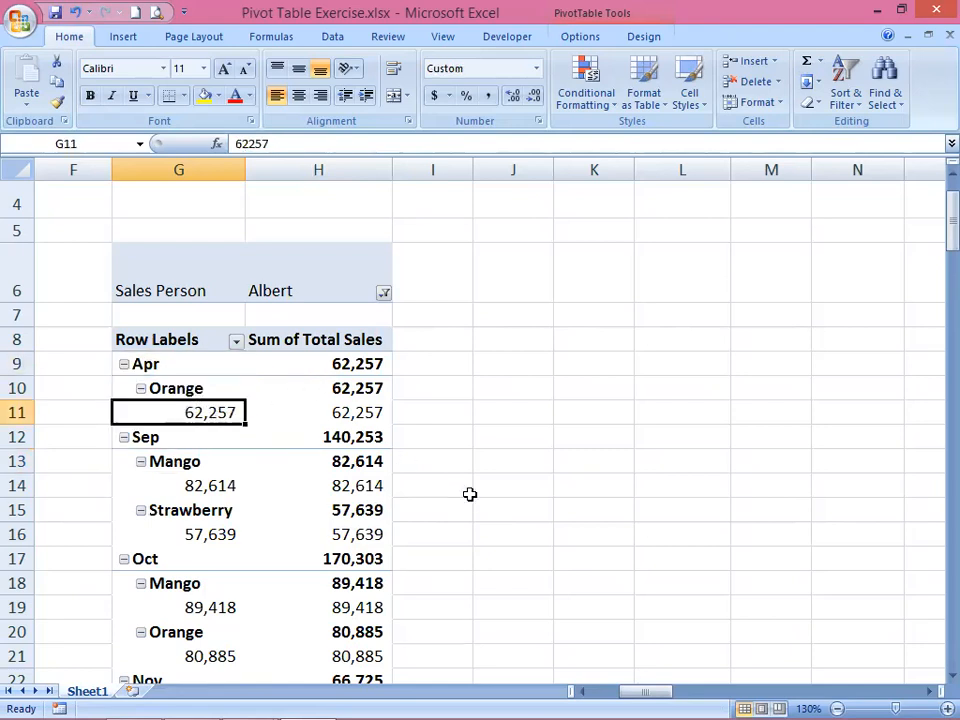
{"action": "left_click", "coordinate": [155, 437]}
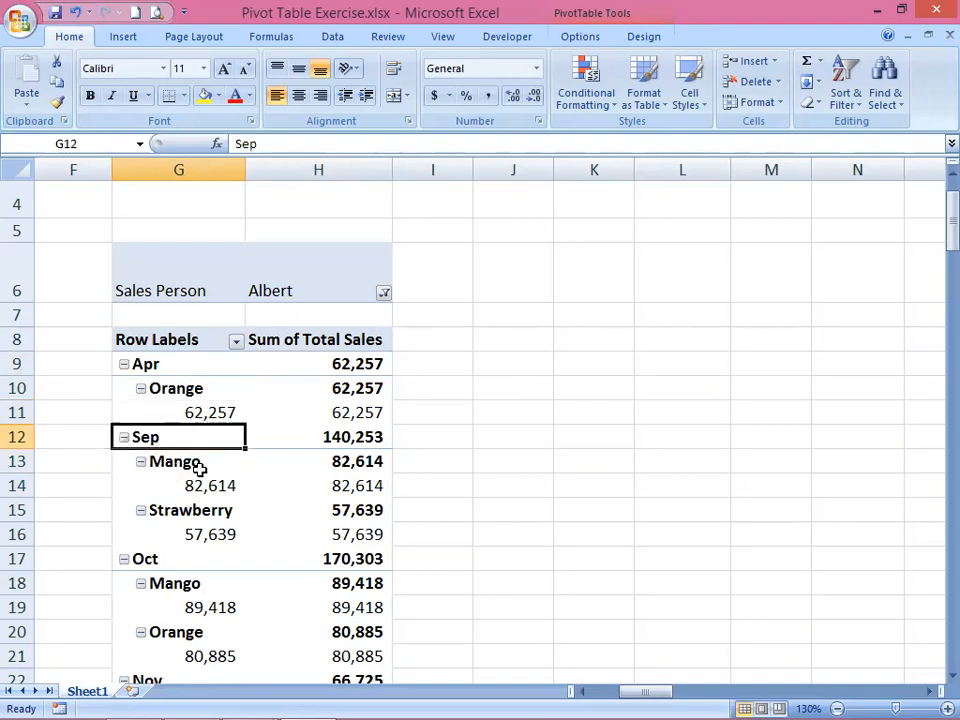
{"action": "left_click", "coordinate": [200, 463]}
{"action": "left_click", "coordinate": [198, 510]}
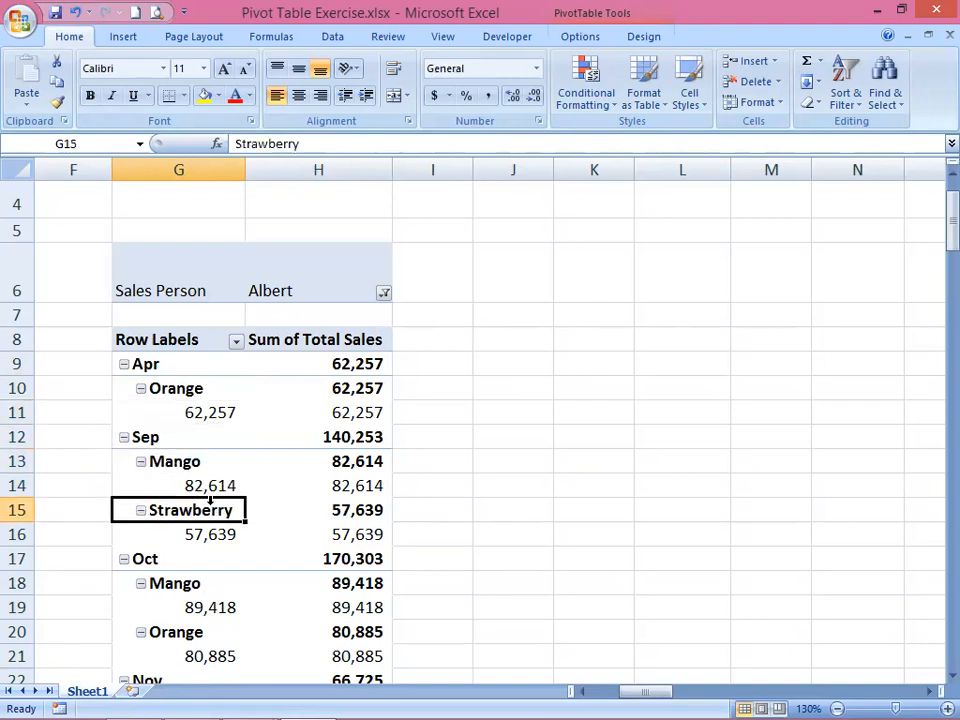
{"action": "scroll", "coordinate": [259, 520], "scroll_direction": "down", "scroll_amount": 2}
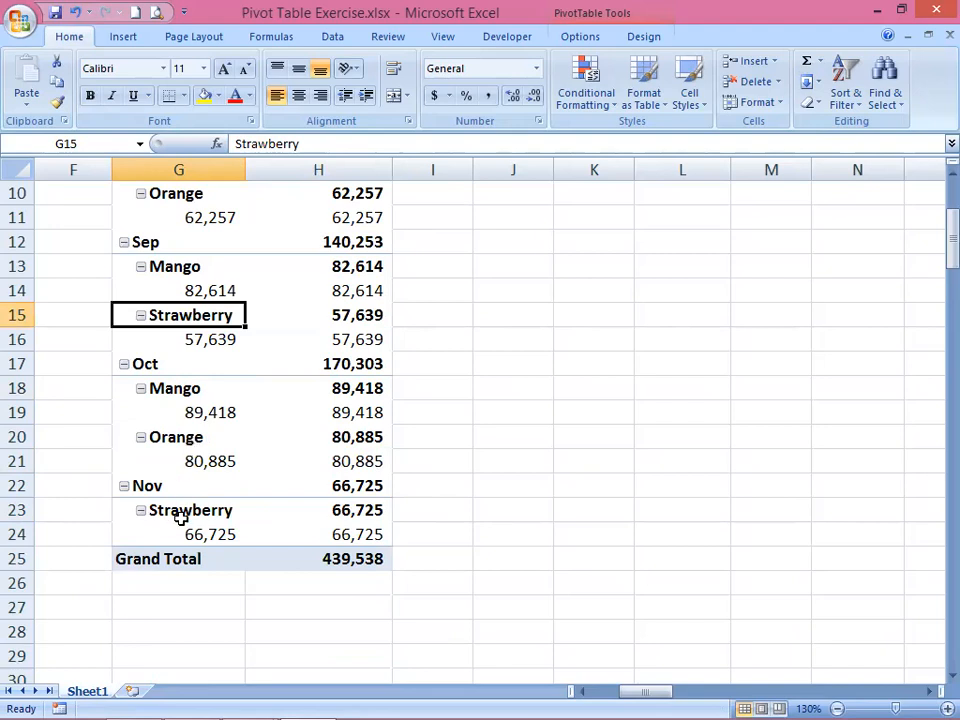
{"action": "left_click", "coordinate": [357, 559]}
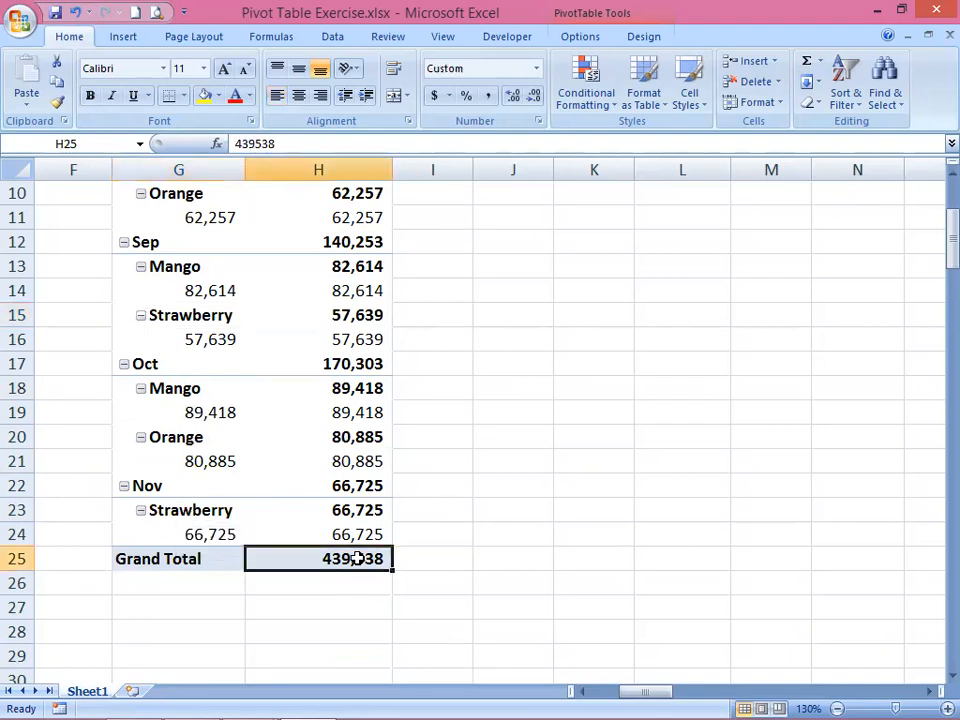
{"action": "scroll", "coordinate": [544, 490], "scroll_direction": "up", "scroll_amount": 3}
{"action": "scroll", "coordinate": [542, 487], "scroll_direction": "down", "scroll_amount": 3}
{"action": "scroll", "coordinate": [543, 490], "scroll_direction": "up", "scroll_amount": 3}
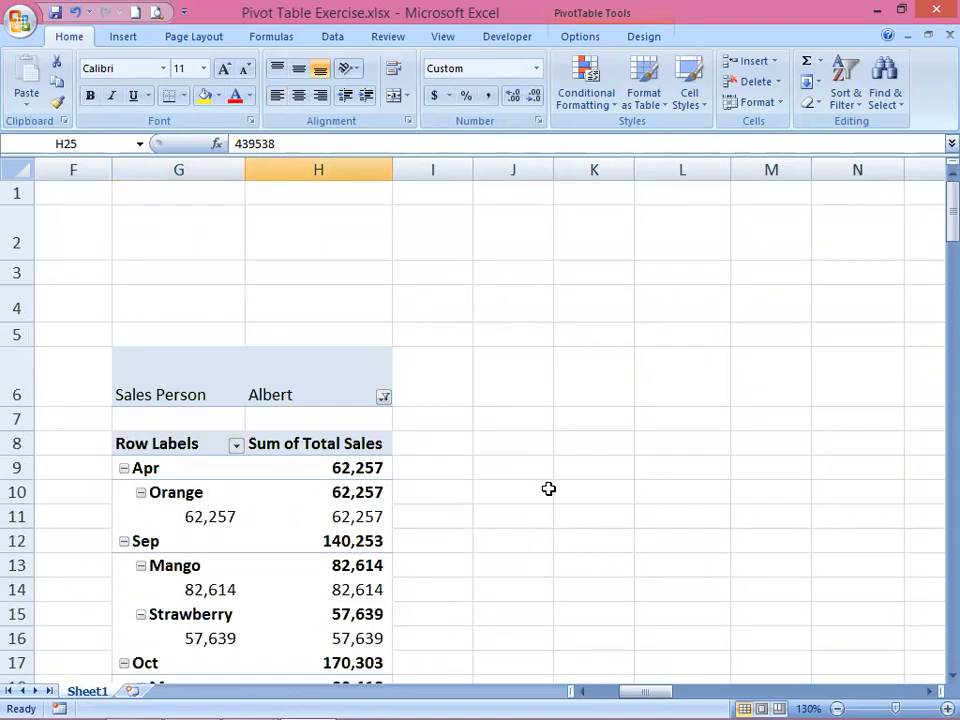
Change the Sales Person report filter to the seventh salesperson in the list
{"action": "left_click", "coordinate": [384, 399]}
{"action": "left_click", "coordinate": [248, 523]}
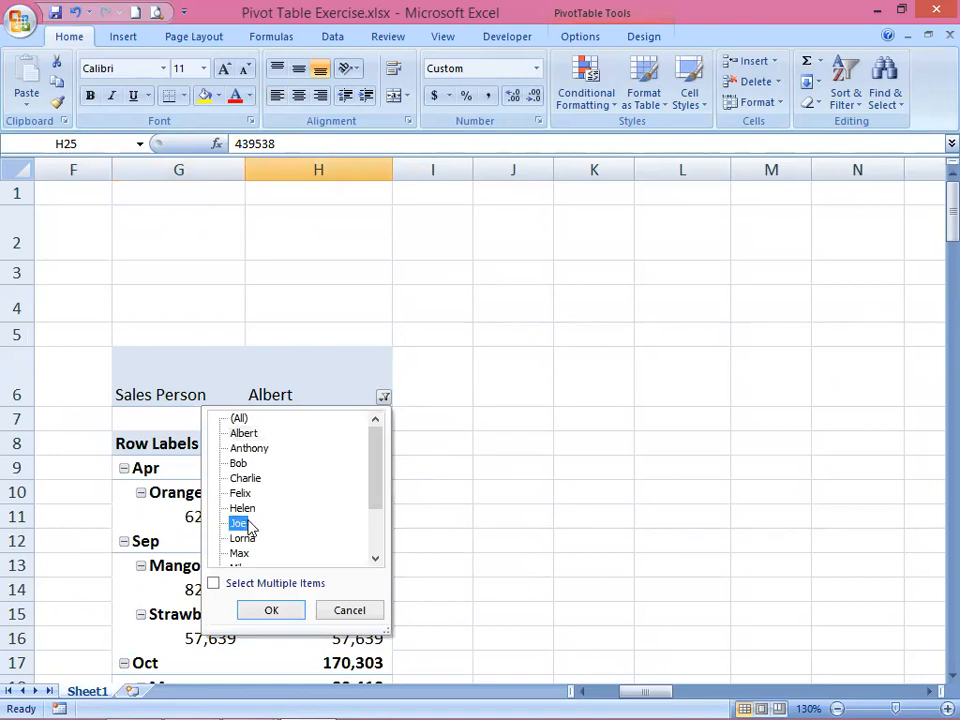
{"action": "left_click", "coordinate": [273, 608]}
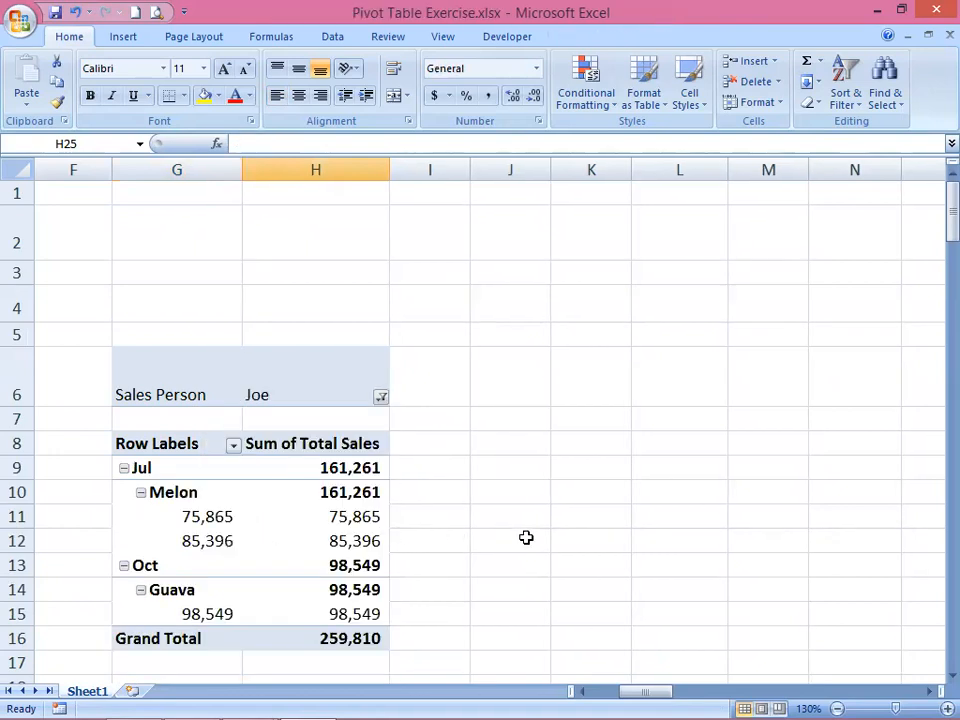
Examine the selected salesperson's grand total and the Melon and Guava entries under Jul and Oct
{"action": "scroll", "coordinate": [528, 541], "scroll_direction": "down", "scroll_amount": 2}
{"action": "scroll", "coordinate": [528, 538], "scroll_direction": "up", "scroll_amount": 1}
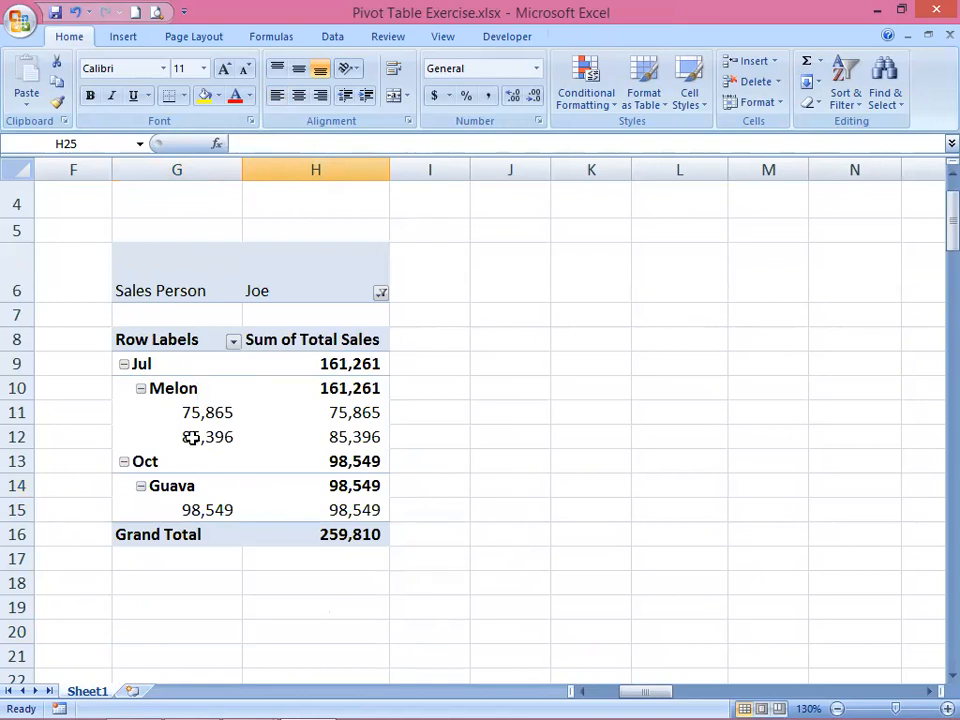
{"action": "left_click", "coordinate": [336, 536]}
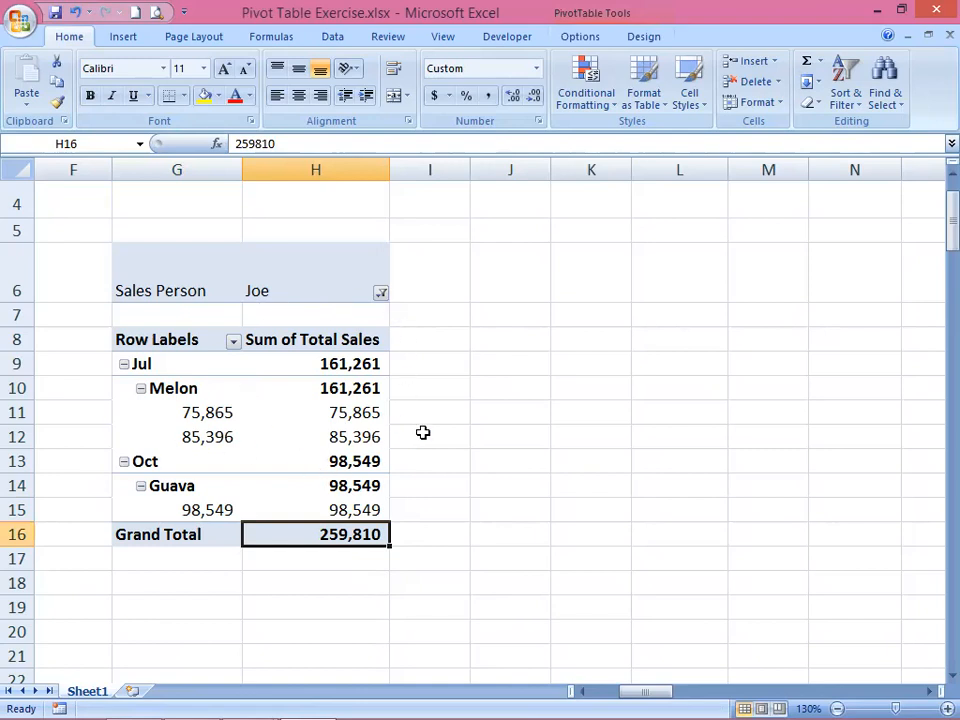
{"action": "left_click", "coordinate": [178, 390]}
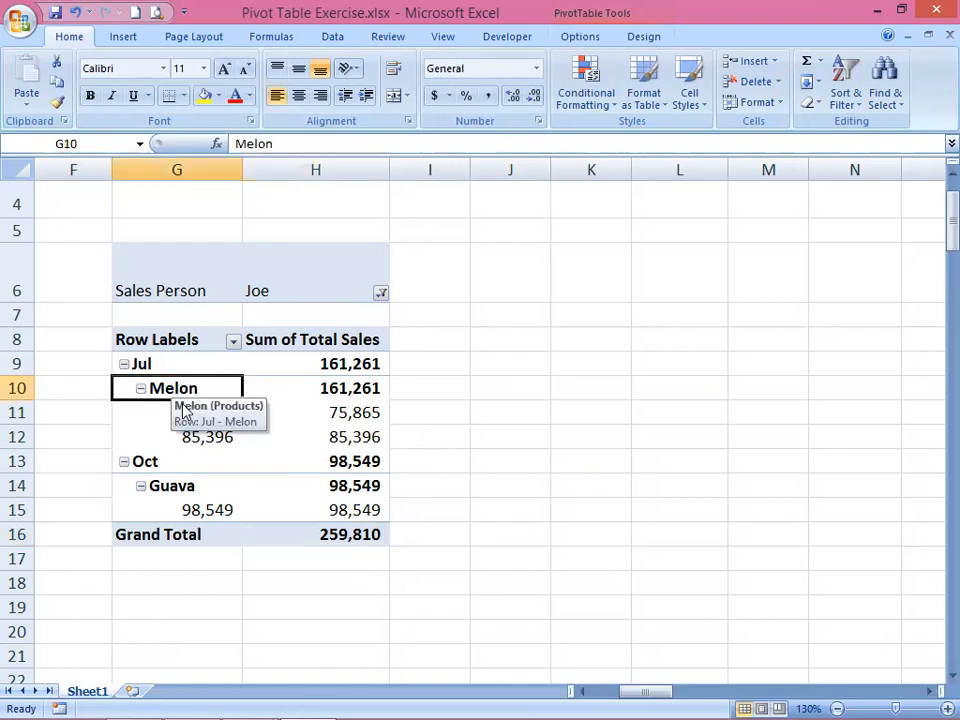
{"action": "left_click", "coordinate": [178, 487]}
{"action": "left_click", "coordinate": [158, 388], "text": "ctrl"}
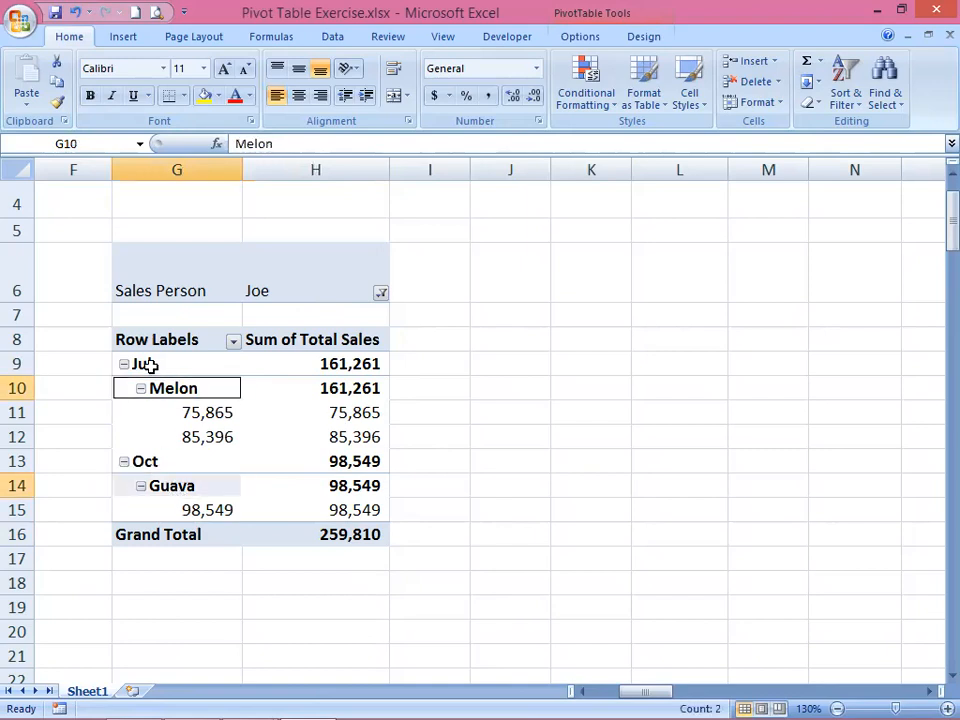
{"action": "left_click", "coordinate": [148, 365]}
{"action": "left_click", "coordinate": [161, 485]}
{"action": "left_click", "coordinate": [158, 462]}
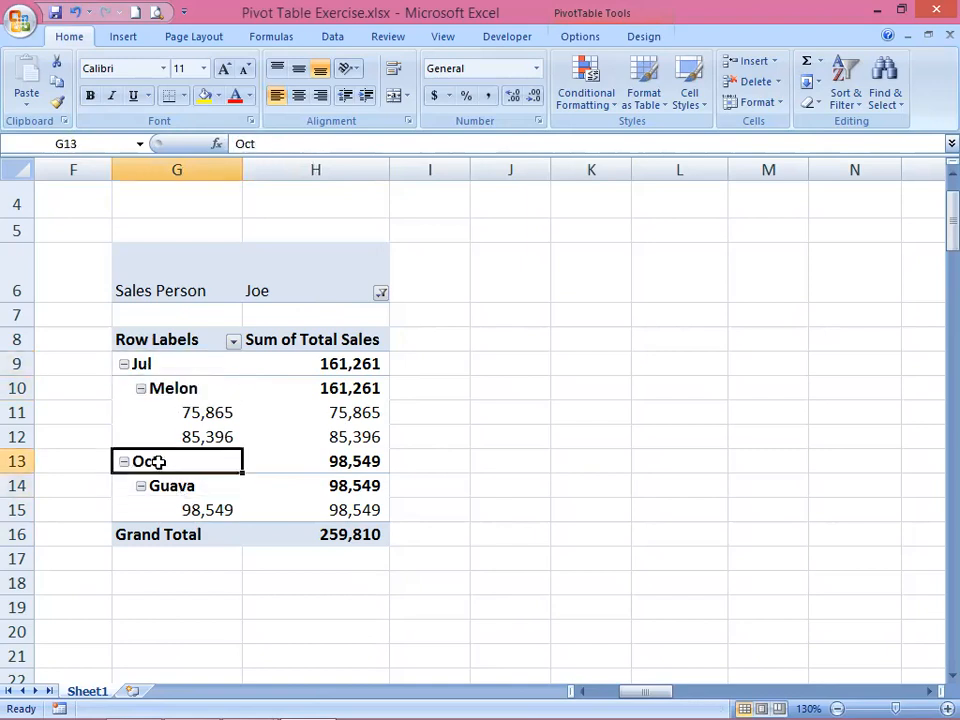
Reset the Sales Person report filter to (All)
{"action": "left_click", "coordinate": [381, 293]}
{"action": "left_click", "coordinate": [270, 507]}
{"action": "left_click", "coordinate": [380, 290]}
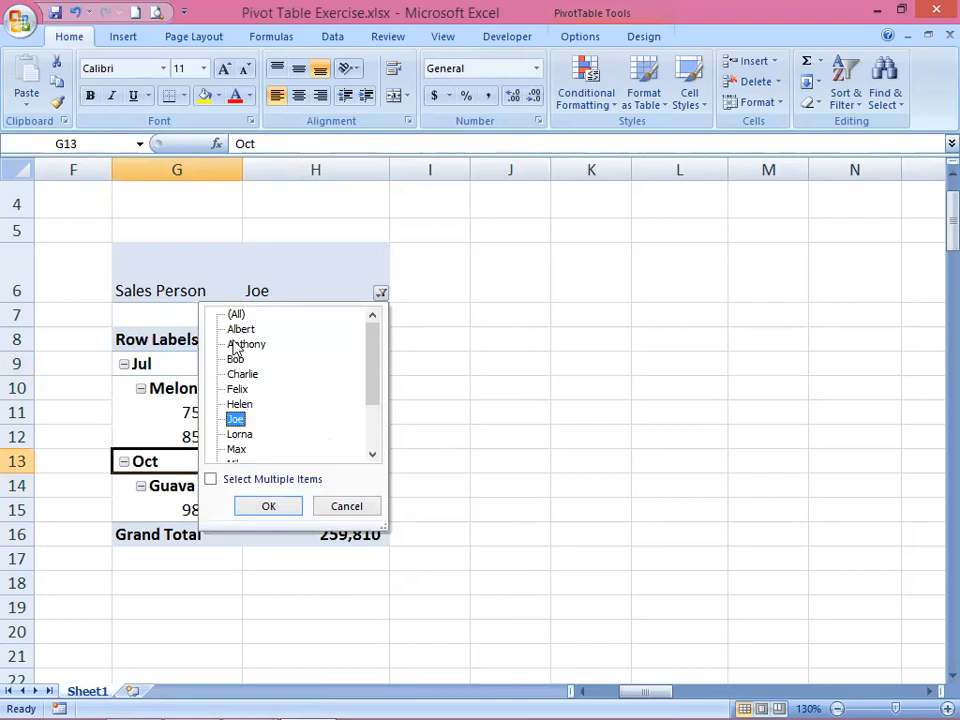
{"action": "left_click", "coordinate": [236, 314]}
{"action": "left_click", "coordinate": [268, 505]}
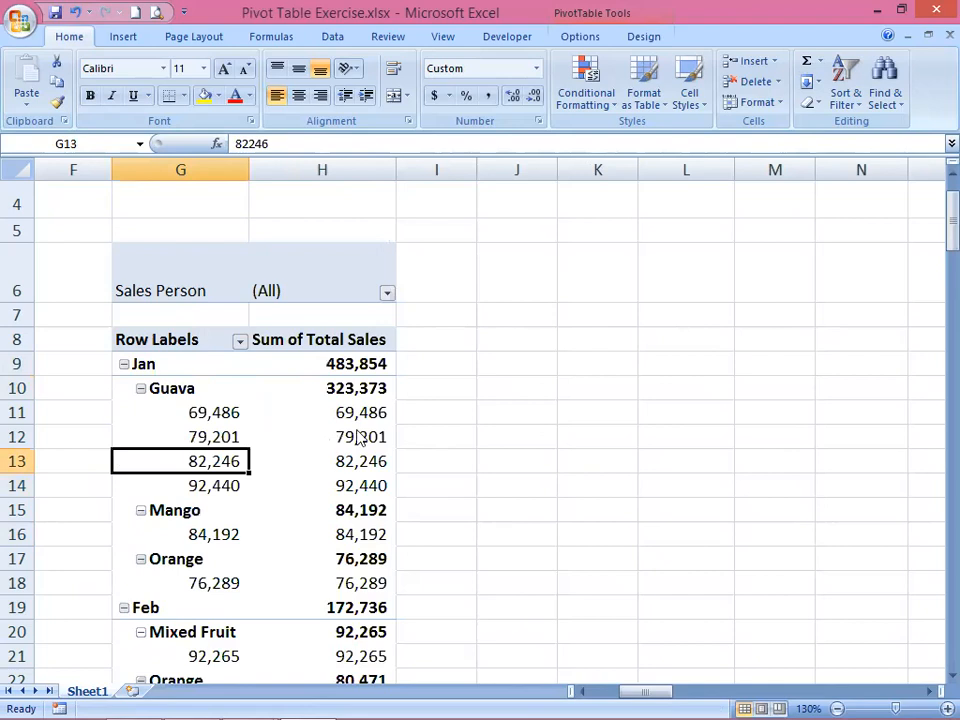
Move Products from the row labels to the column labels, close the field list and review the Jan rows
{"action": "right_click", "coordinate": [290, 411]}
{"action": "left_click", "coordinate": [345, 639]}
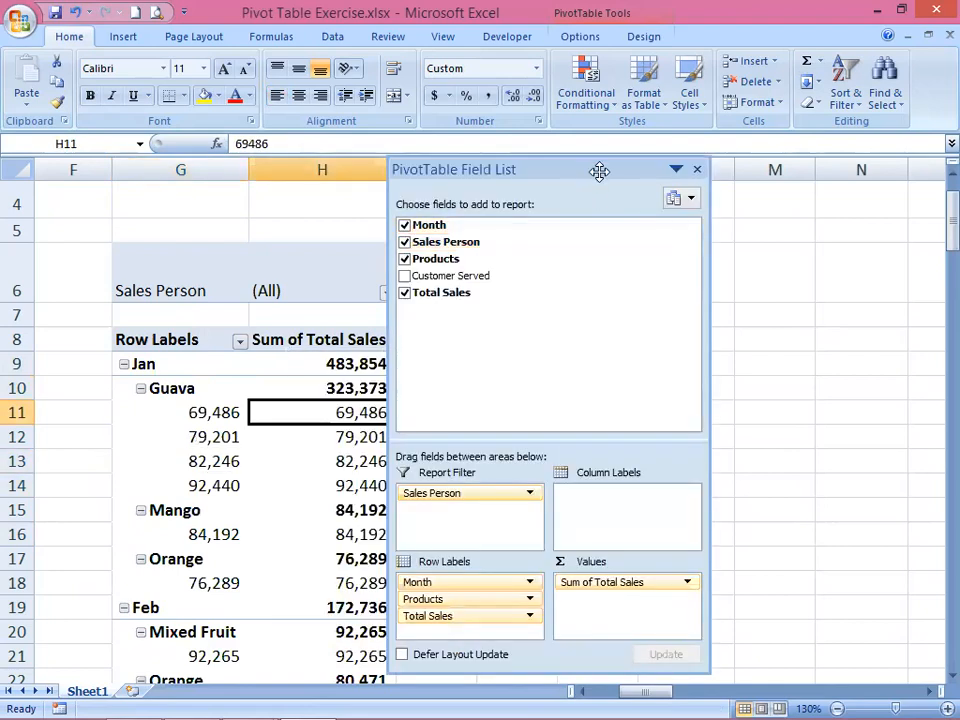
{"action": "left_click_drag", "start_coordinate": [581, 174], "coordinate": [612, 210]}
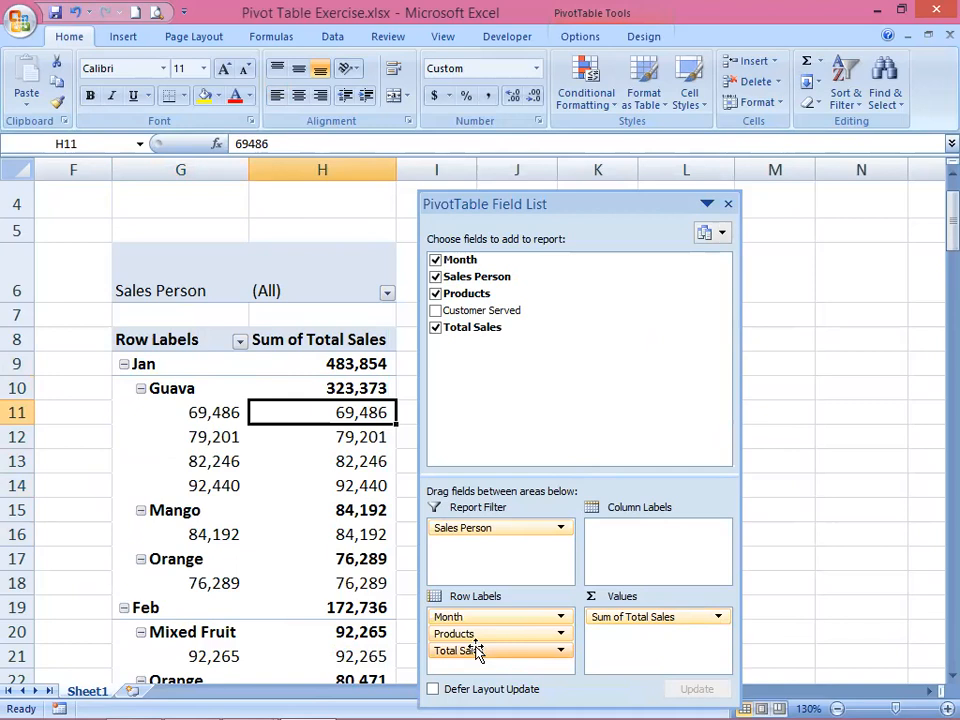
{"action": "left_click_drag", "start_coordinate": [478, 643], "coordinate": [614, 535]}
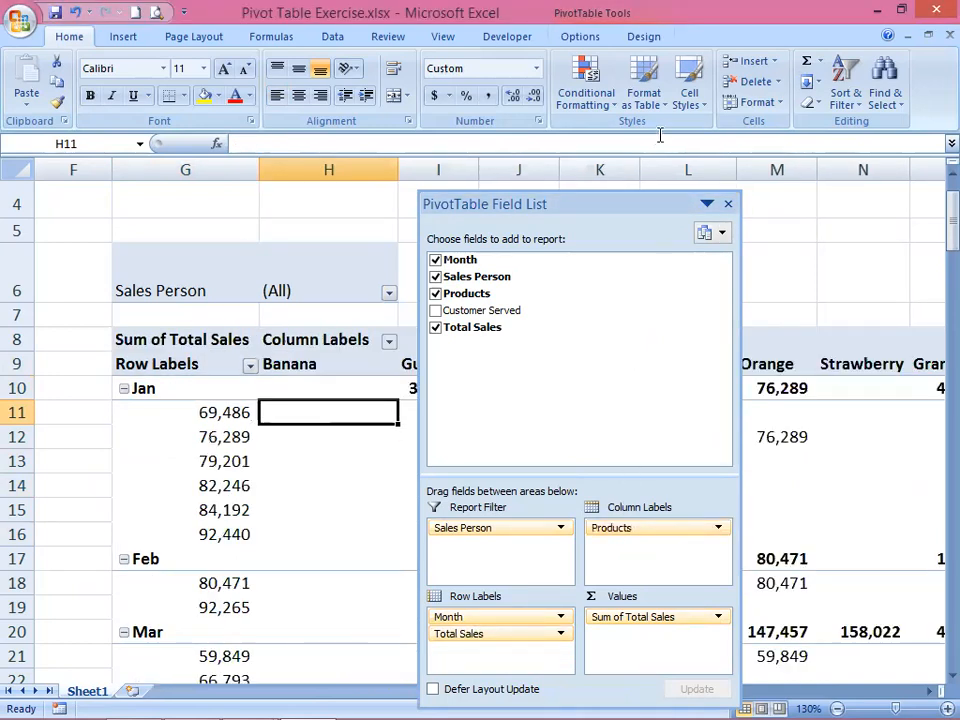
{"action": "left_click", "coordinate": [728, 206]}
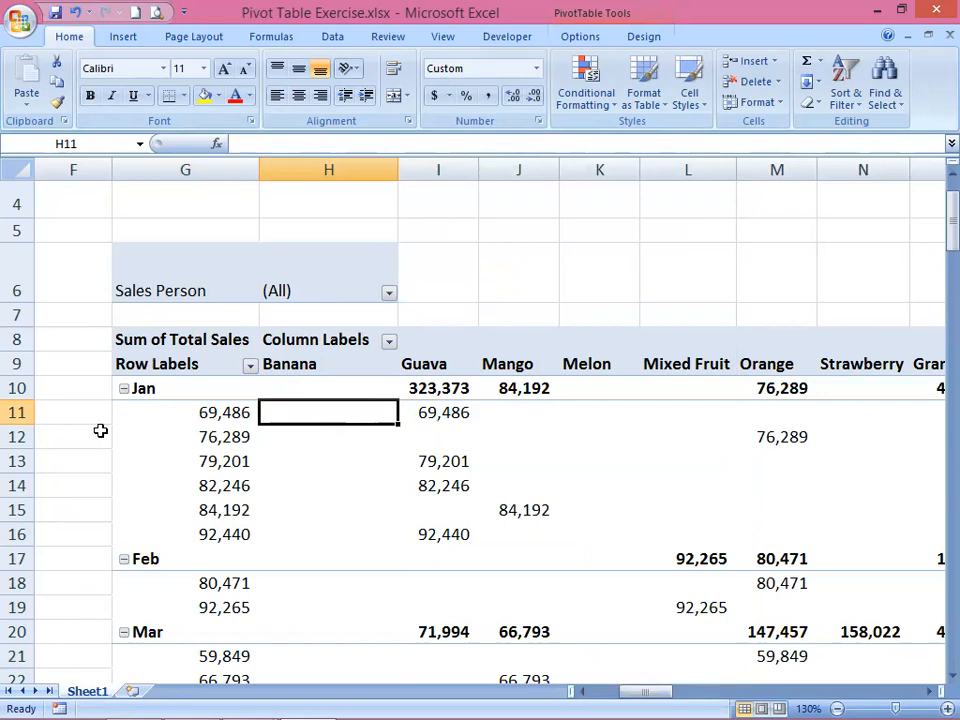
{"action": "key", "text": "Down"}
{"action": "key", "text": "Down"}
{"action": "key", "text": "Down"}
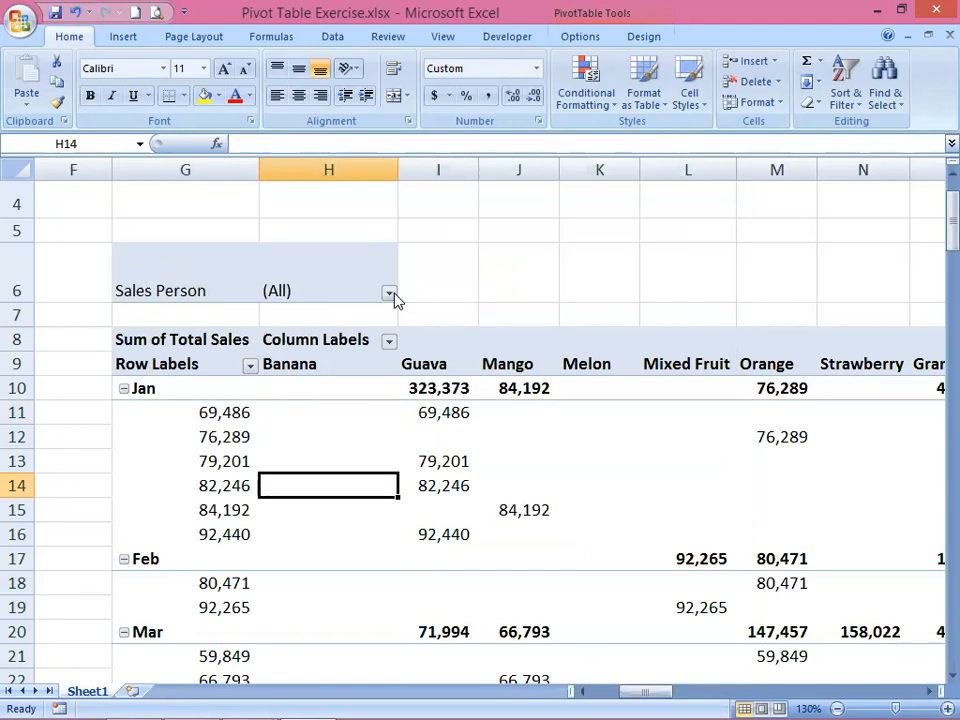
Swap Month and Sales Person so Month is the report filter and Sales Person heads the row labels, then close the field list
{"action": "right_click", "coordinate": [316, 451]}
{"action": "left_click", "coordinate": [368, 686]}
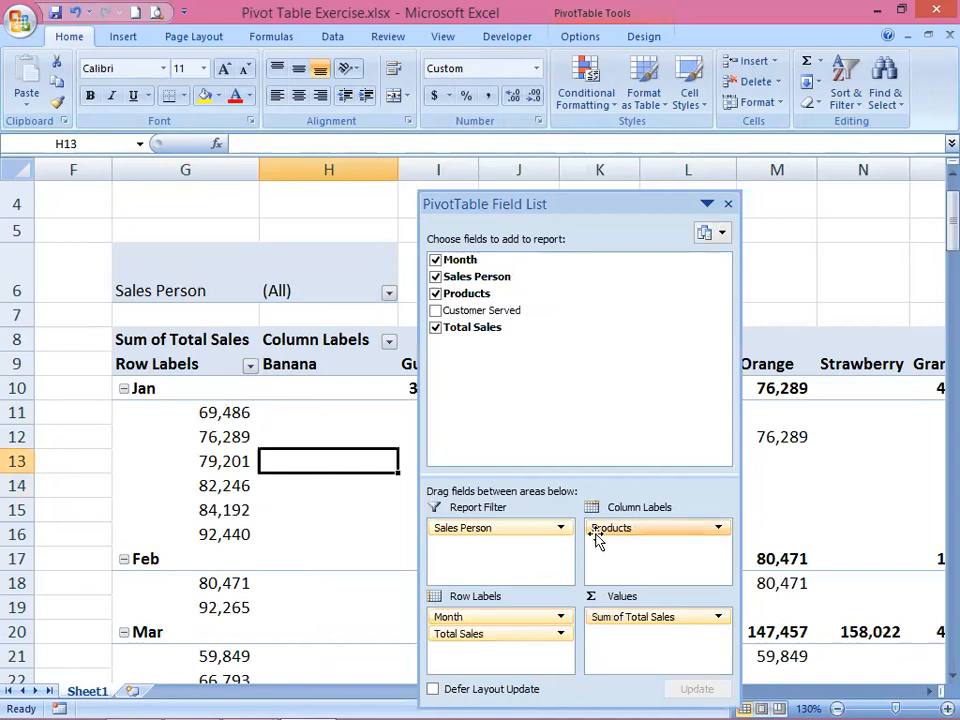
{"action": "left_click_drag", "start_coordinate": [480, 529], "coordinate": [531, 556]}
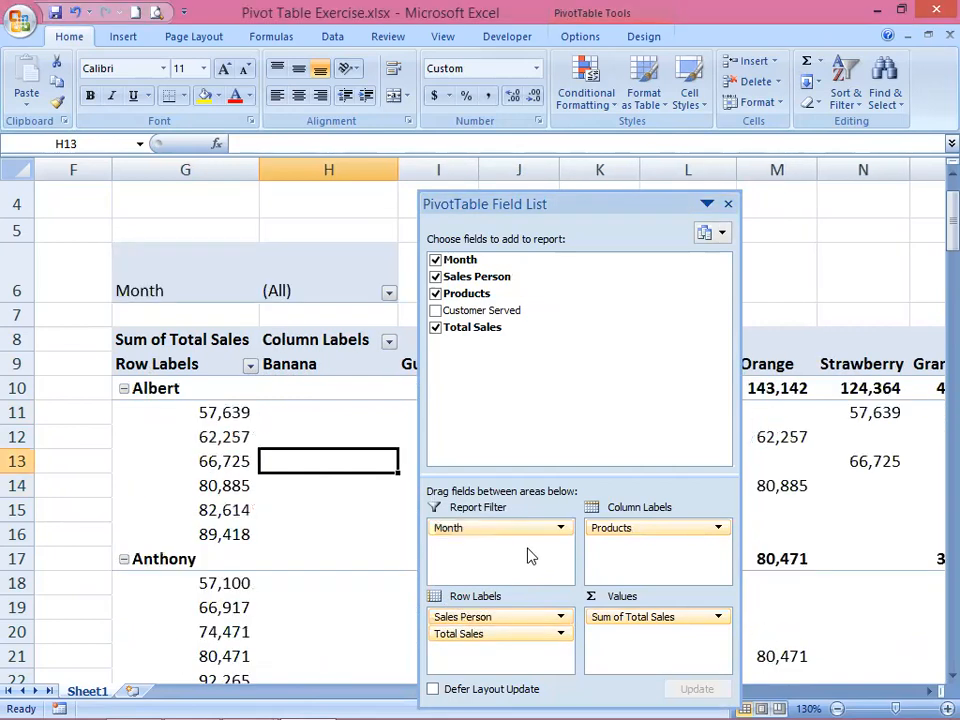
{"action": "left_click", "coordinate": [731, 204]}
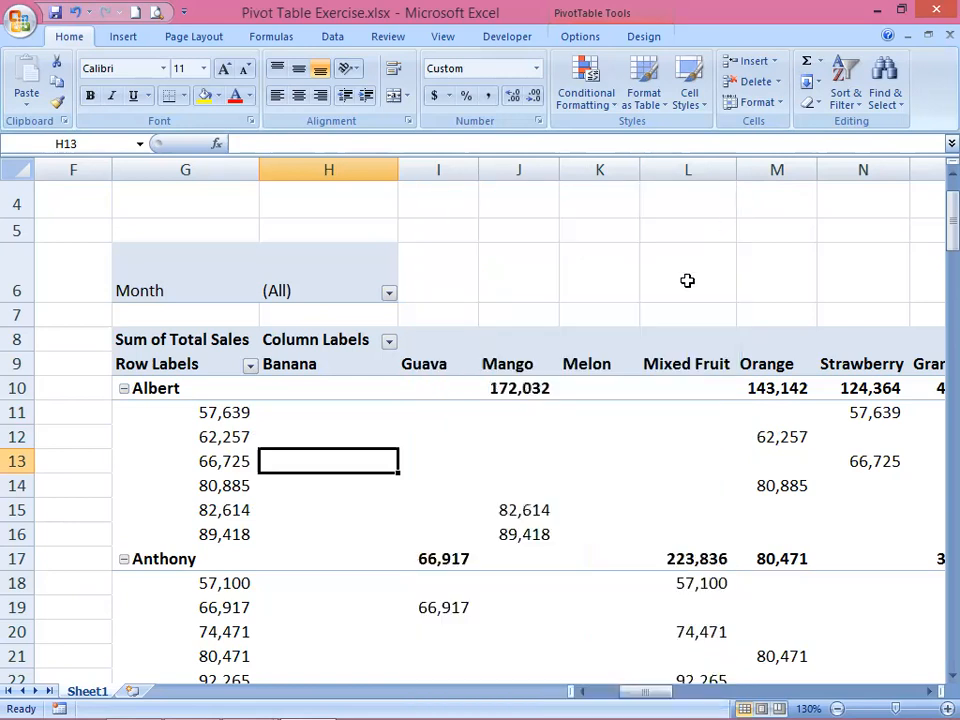
Examine the first salesperson's individual sales amounts and the Orange amount in the product columns
{"action": "left_click", "coordinate": [229, 412]}
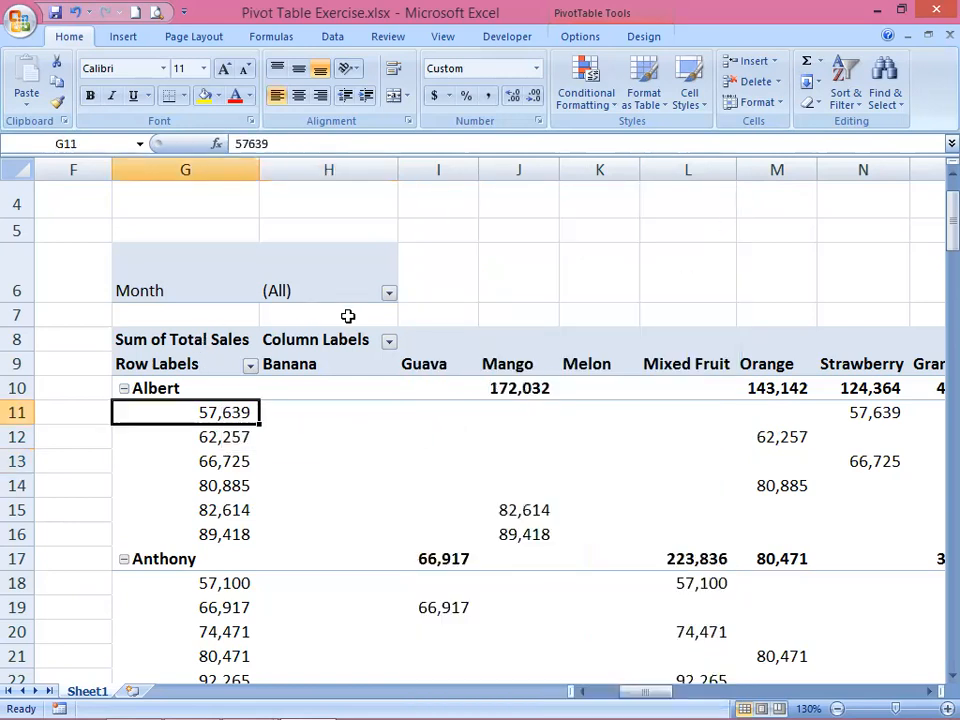
{"action": "left_click", "coordinate": [171, 388]}
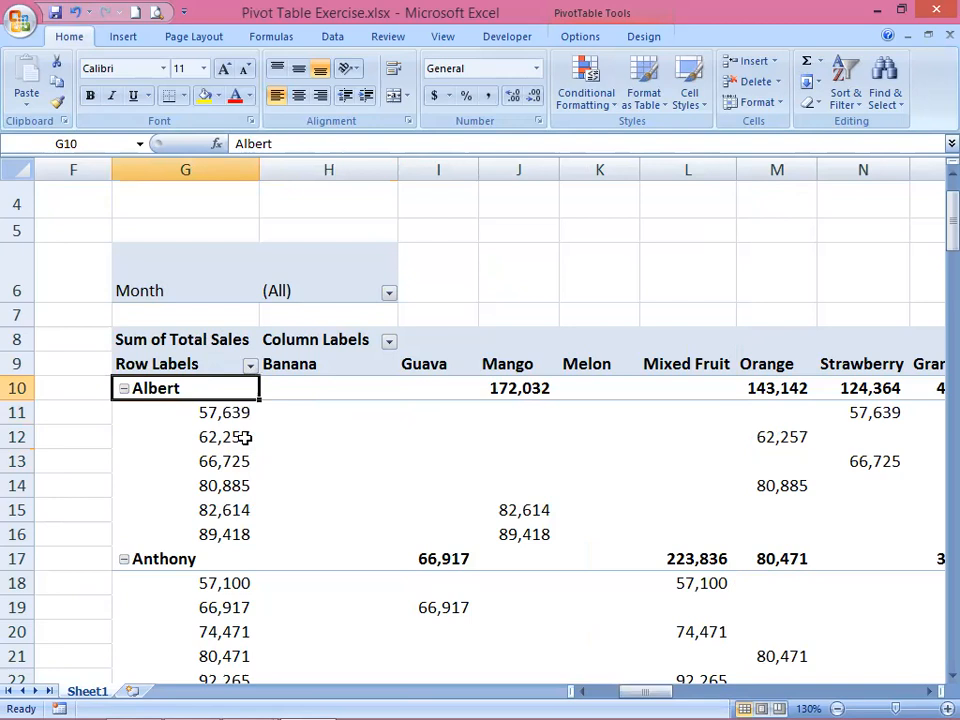
{"action": "left_click_drag", "start_coordinate": [204, 420], "coordinate": [202, 540]}
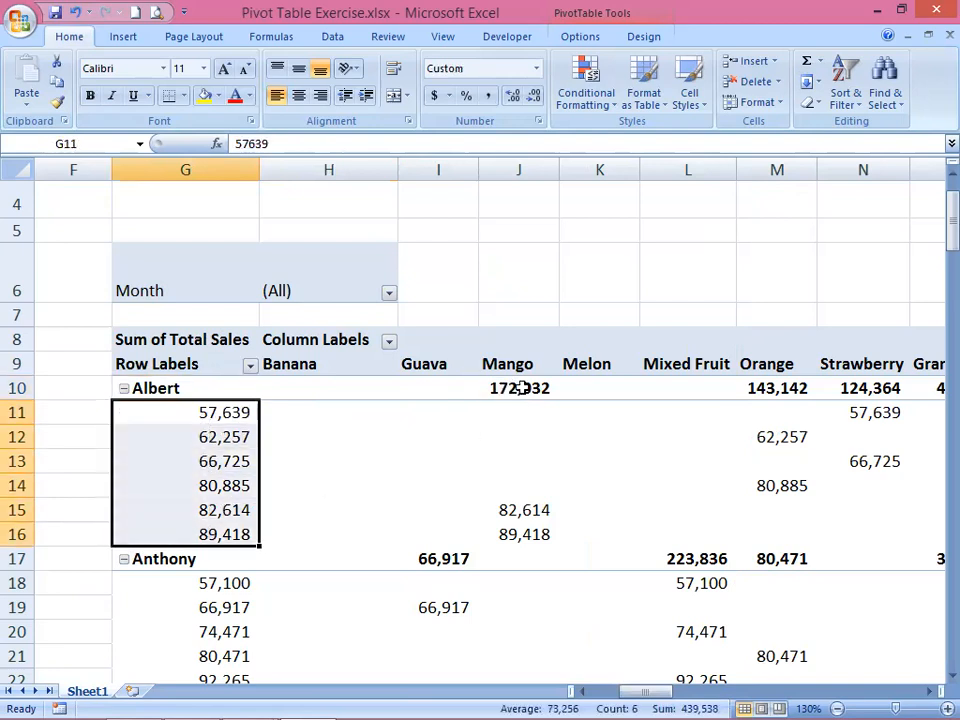
{"action": "left_click", "coordinate": [785, 436]}
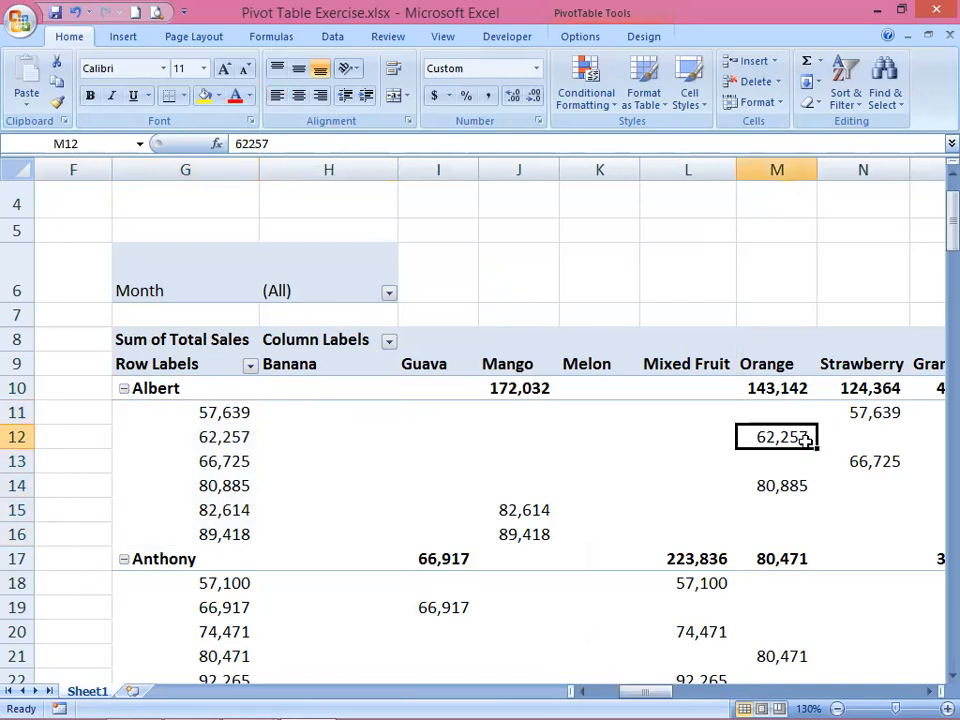
Examine the Guava, Melon and Mango headings in the pivot table's product columns
{"action": "left_click", "coordinate": [418, 364]}
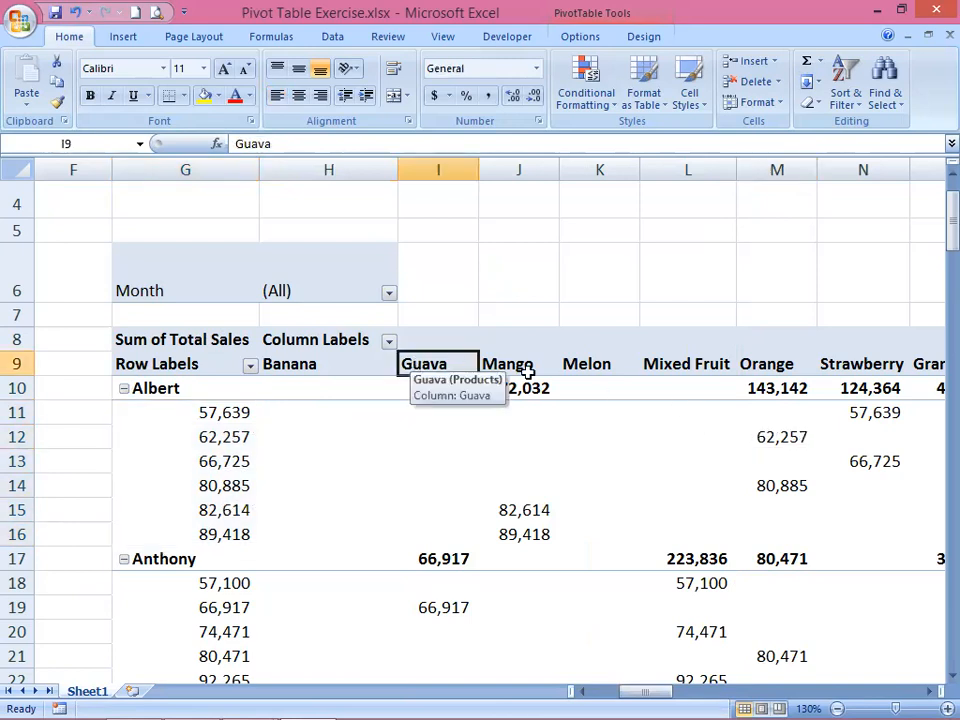
{"action": "left_click", "coordinate": [620, 364]}
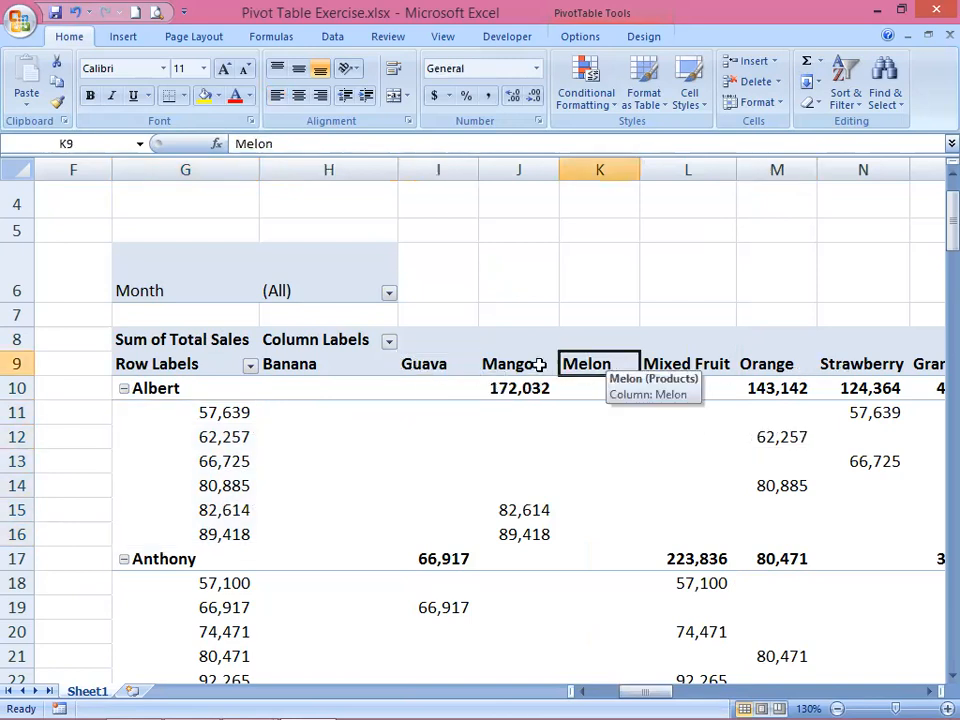
{"action": "left_click", "coordinate": [524, 364]}
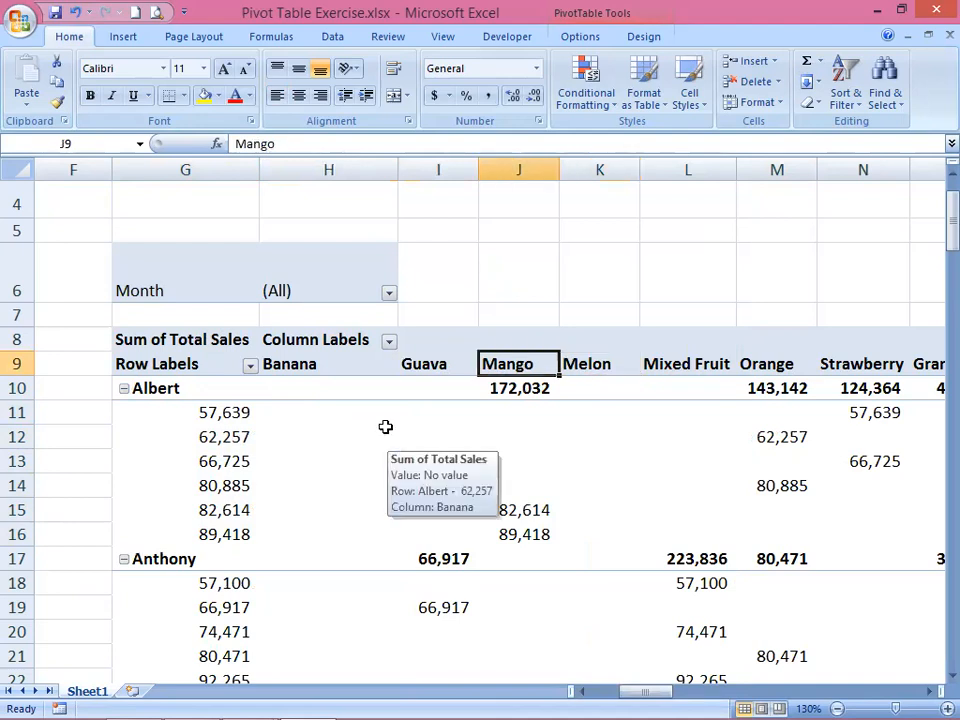
Filter the Month report filter to Jan and review the first salesperson's amounts and the Guava, Mango and Orange headings
{"action": "left_click", "coordinate": [389, 293]}
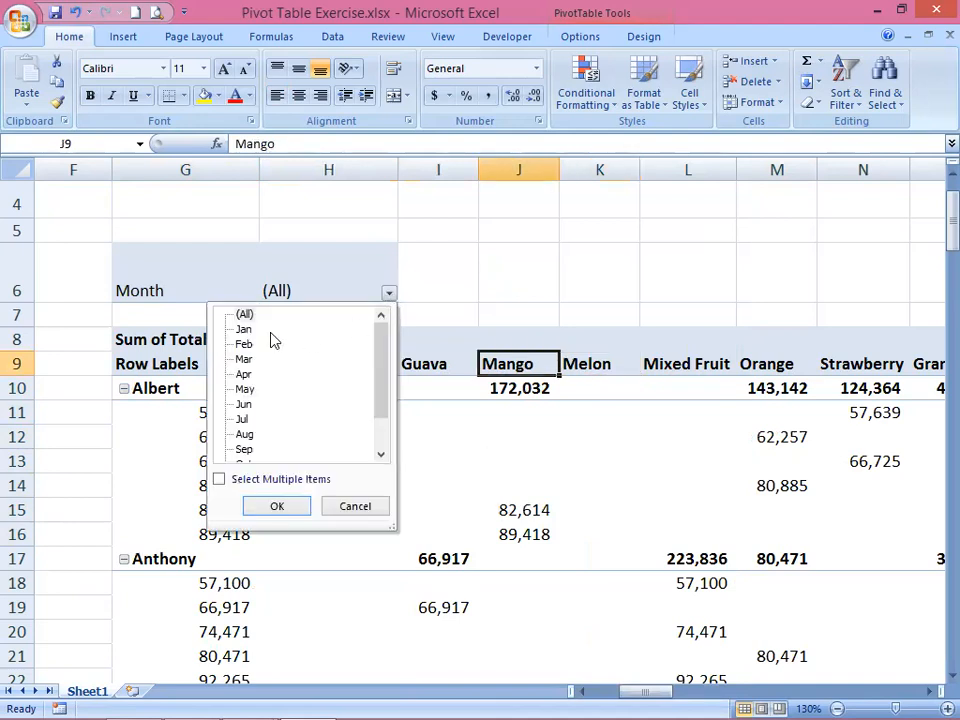
{"action": "left_click", "coordinate": [262, 330]}
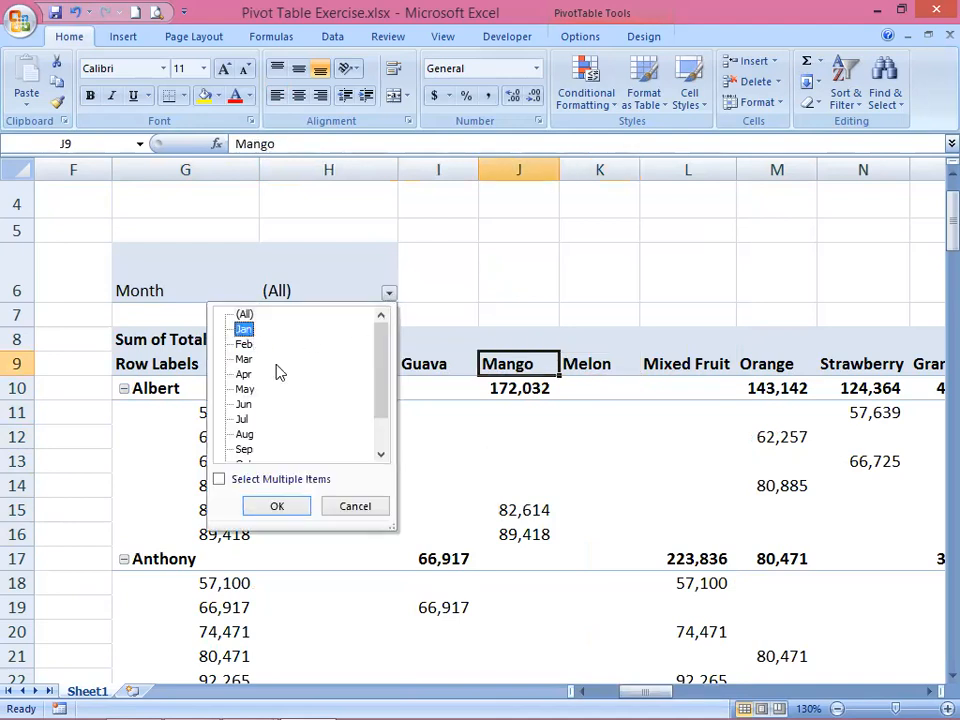
{"action": "left_click", "coordinate": [274, 505]}
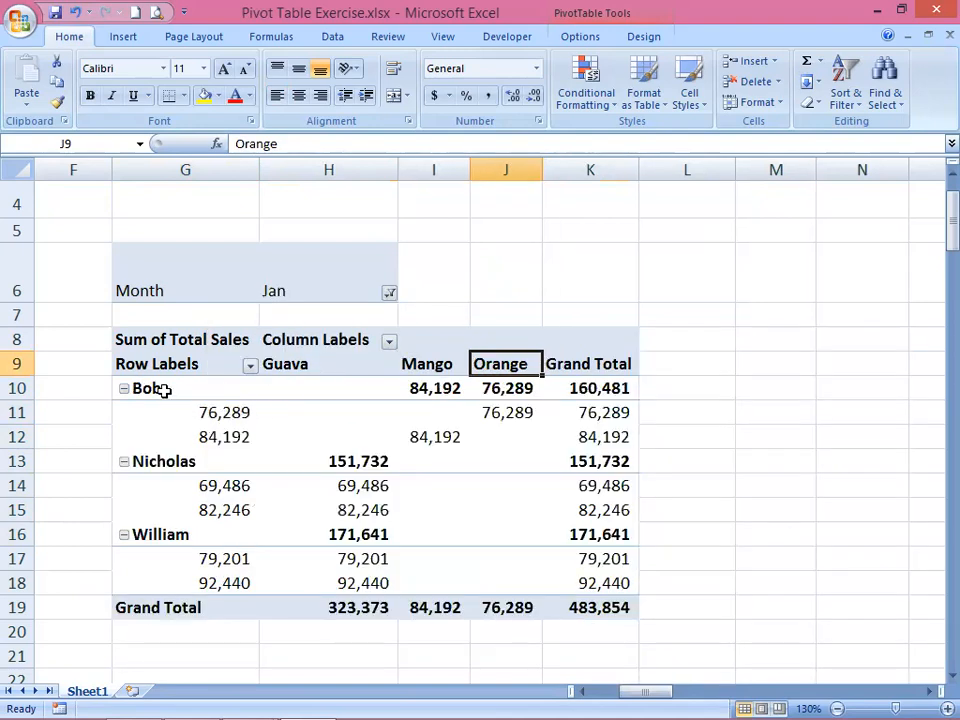
{"action": "left_click", "coordinate": [158, 388]}
{"action": "left_click_drag", "start_coordinate": [212, 414], "coordinate": [212, 437]}
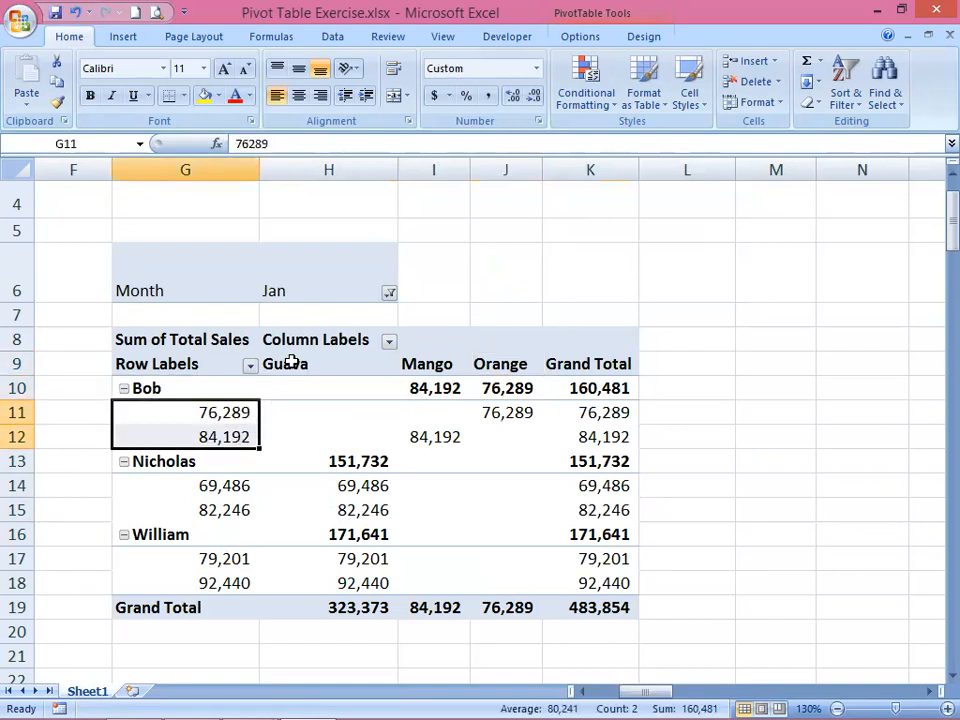
{"action": "left_click", "coordinate": [325, 368]}
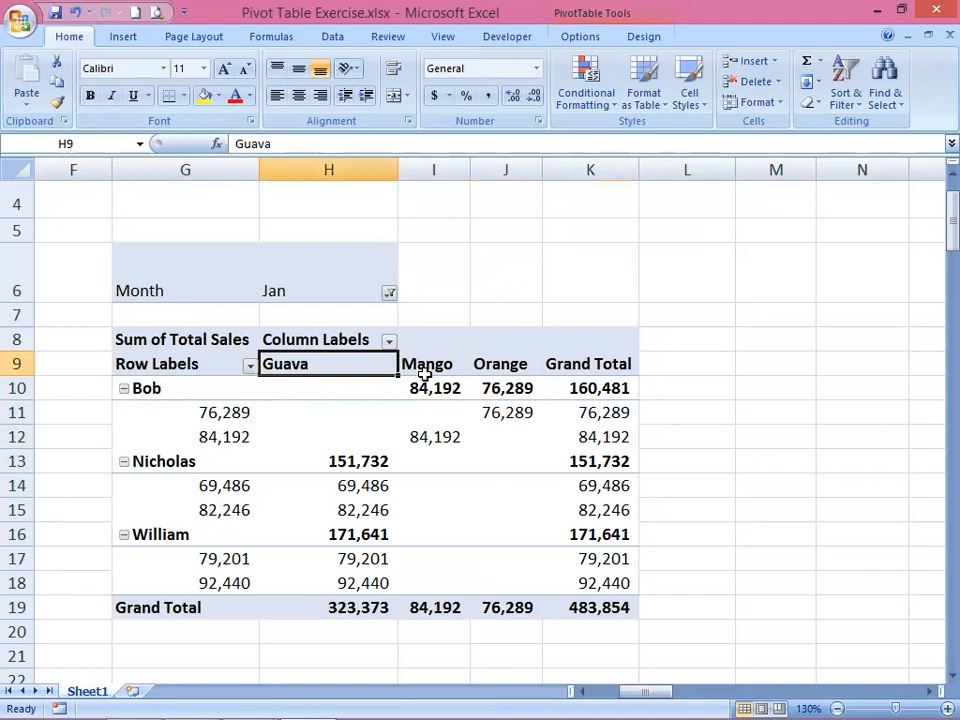
{"action": "left_click", "coordinate": [430, 367]}
{"action": "left_click", "coordinate": [508, 368]}
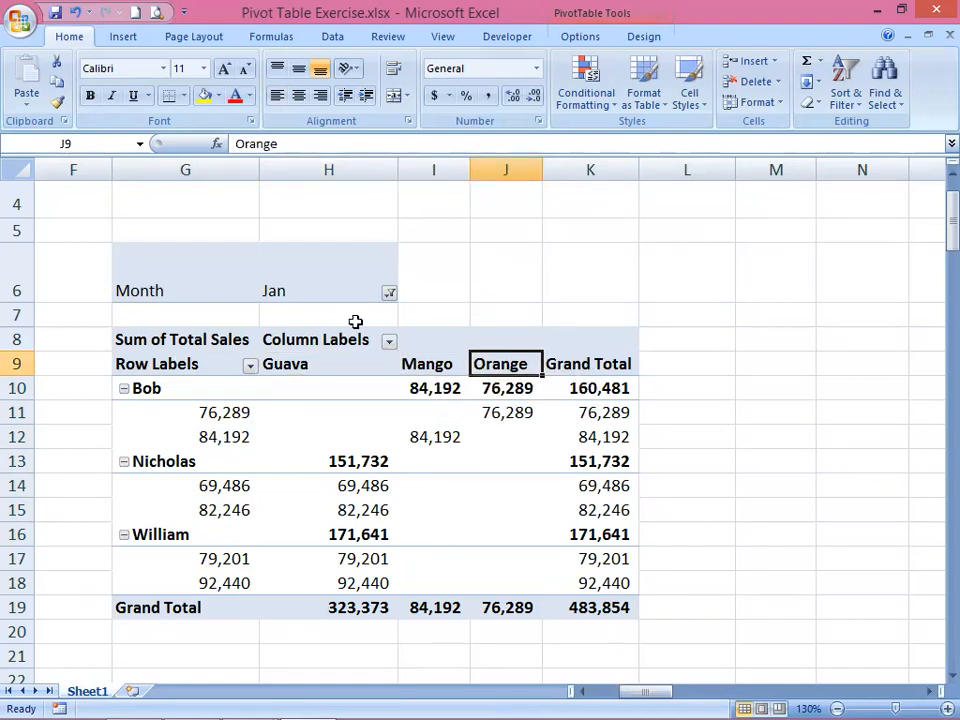
Switch the Month report filter to Feb and review the salesperson's Mixed Fruit and Orange totals
{"action": "left_click", "coordinate": [389, 293]}
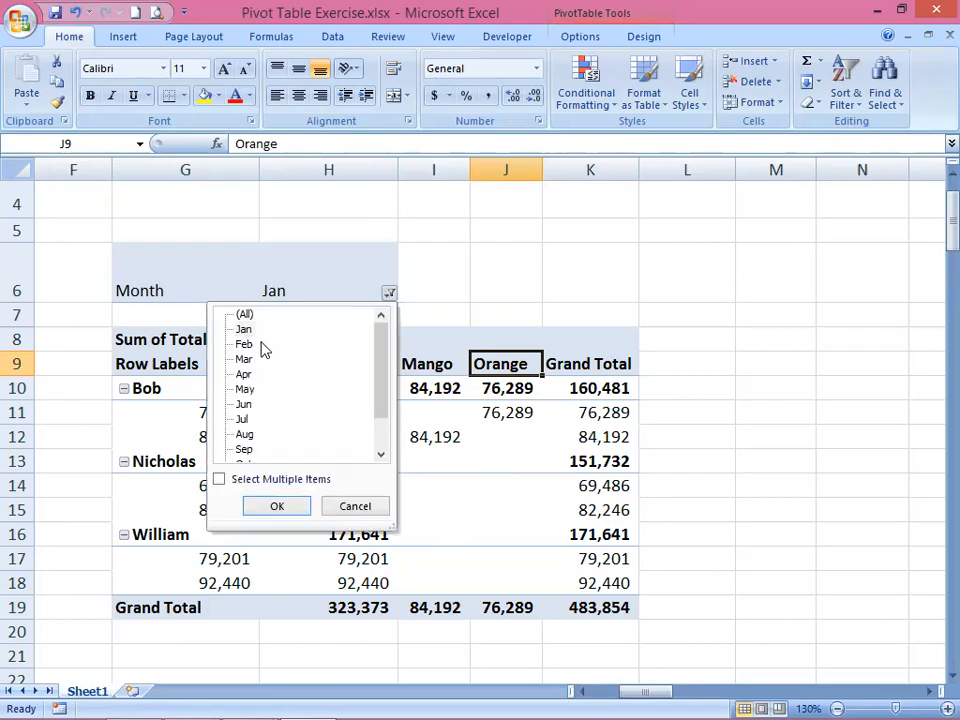
{"action": "left_click", "coordinate": [244, 344]}
{"action": "left_click", "coordinate": [270, 505]}
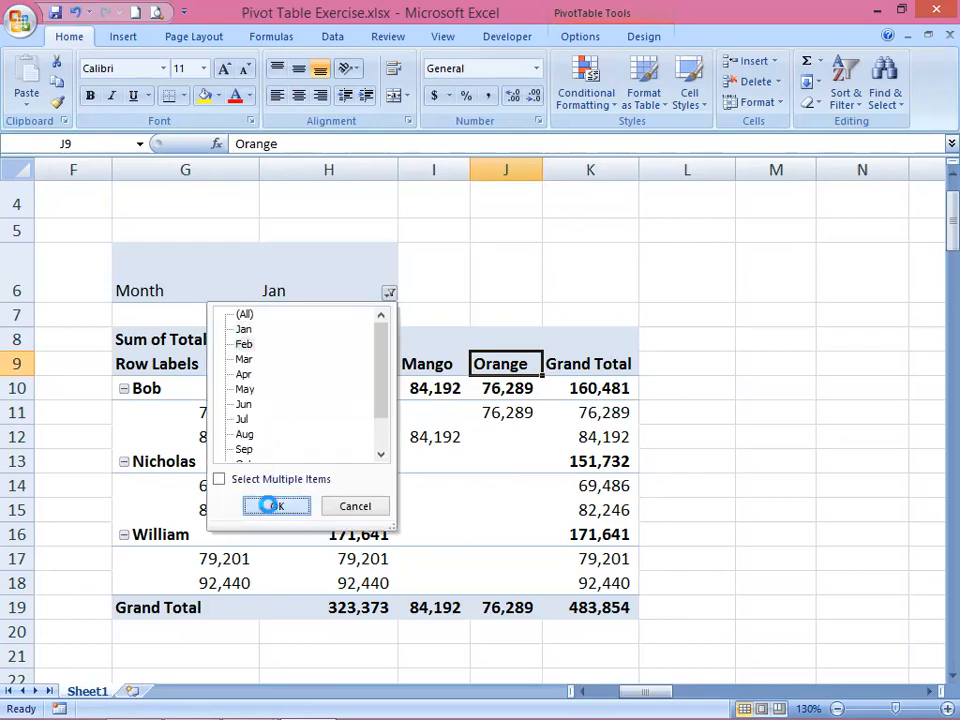
{"action": "mouse_move", "coordinate": [205, 411]}
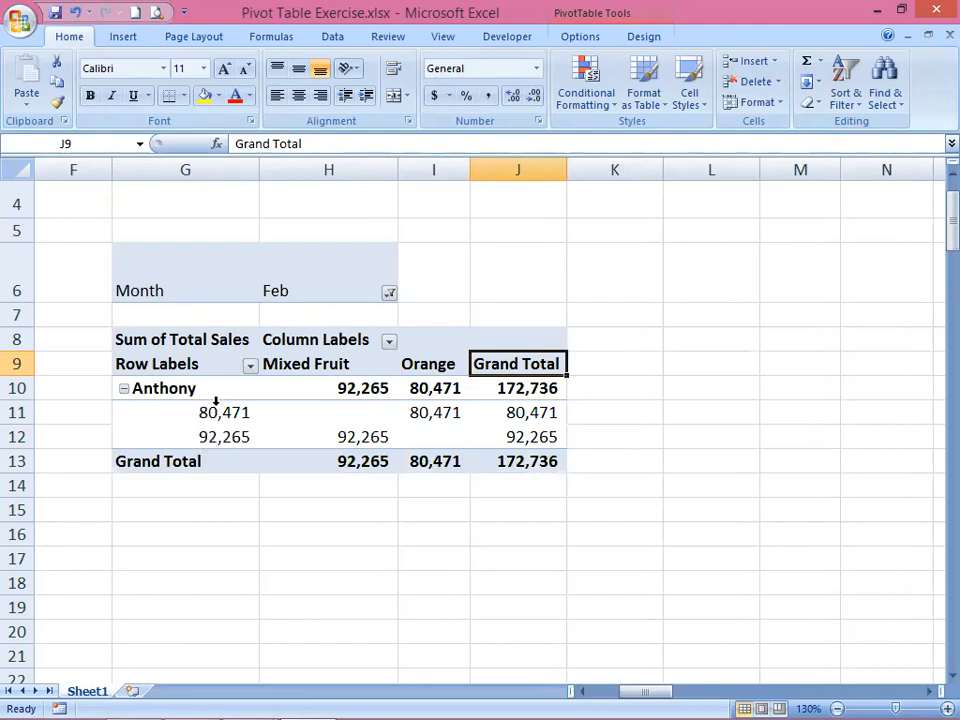
{"action": "left_click", "coordinate": [340, 364]}
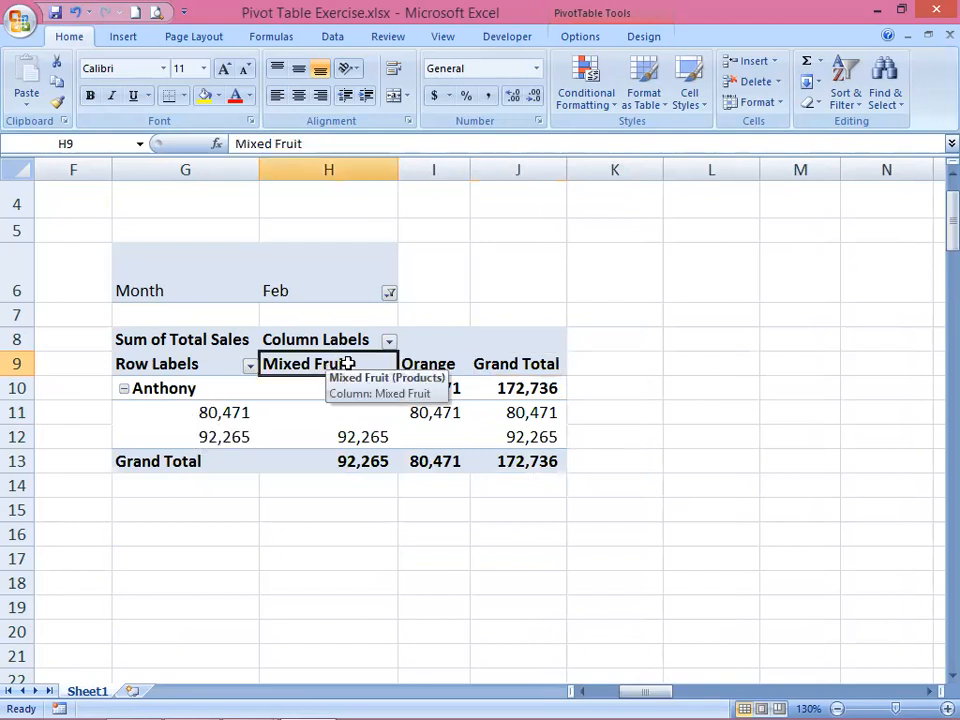
{"action": "left_click", "coordinate": [445, 372]}
{"action": "left_click_drag", "start_coordinate": [349, 383], "coordinate": [424, 380]}
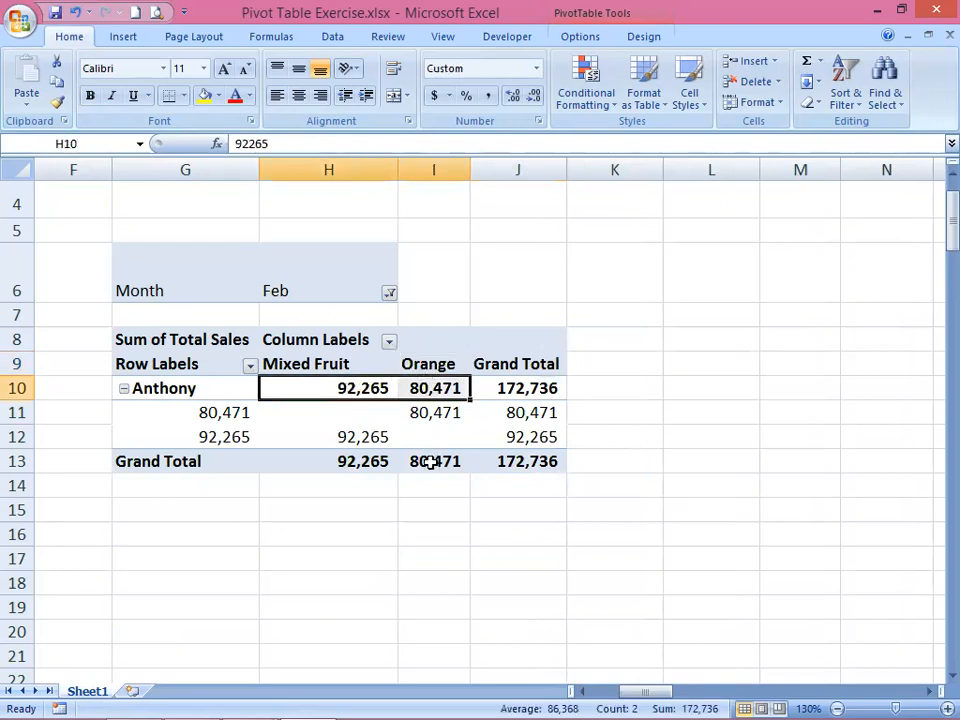
Set the Month report filter to Mar
{"action": "left_click", "coordinate": [389, 293]}
{"action": "left_click", "coordinate": [244, 359]}
{"action": "left_click", "coordinate": [274, 507]}
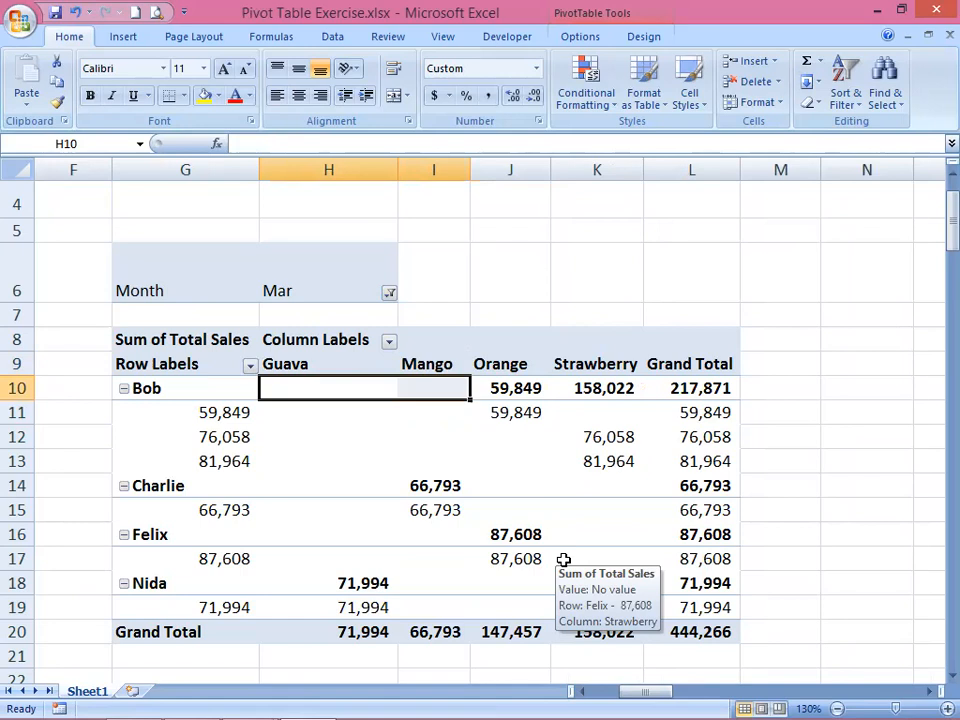
Compare the source sales table with the Mar pivot table's salesperson rows and product columns
{"action": "left_click", "coordinate": [582, 692]}
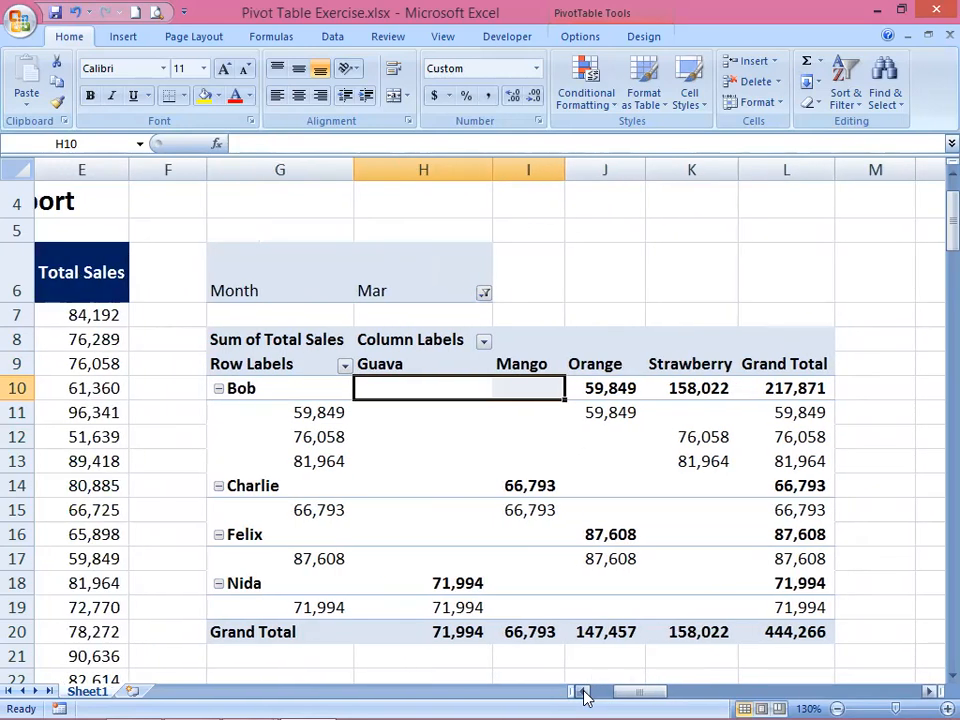
{"action": "left_click", "coordinate": [585, 692]}
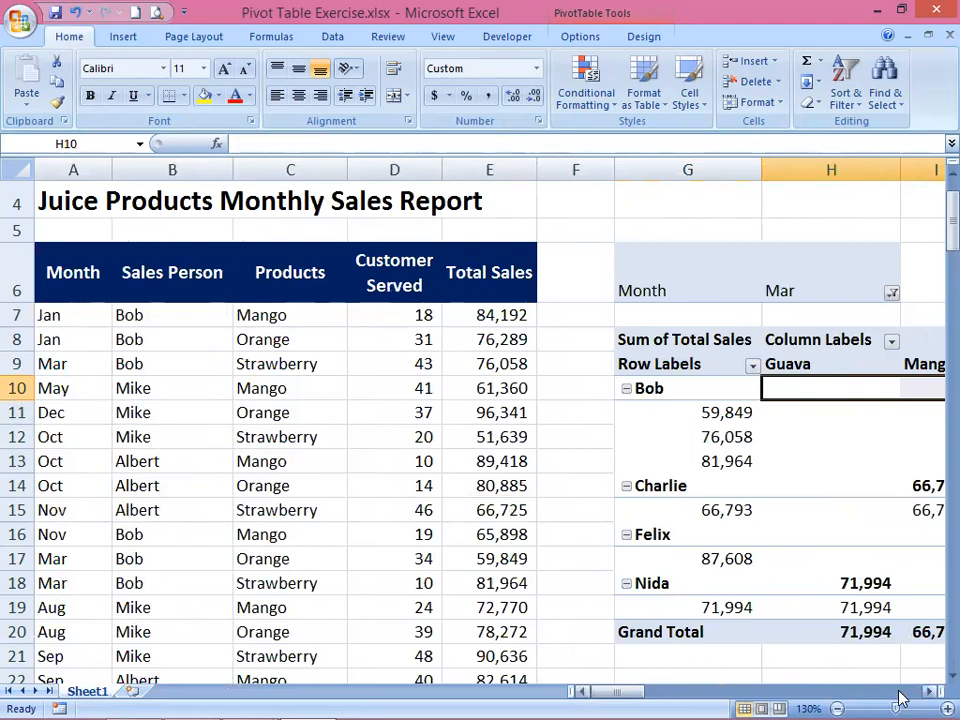
{"action": "left_click", "coordinate": [930, 692]}
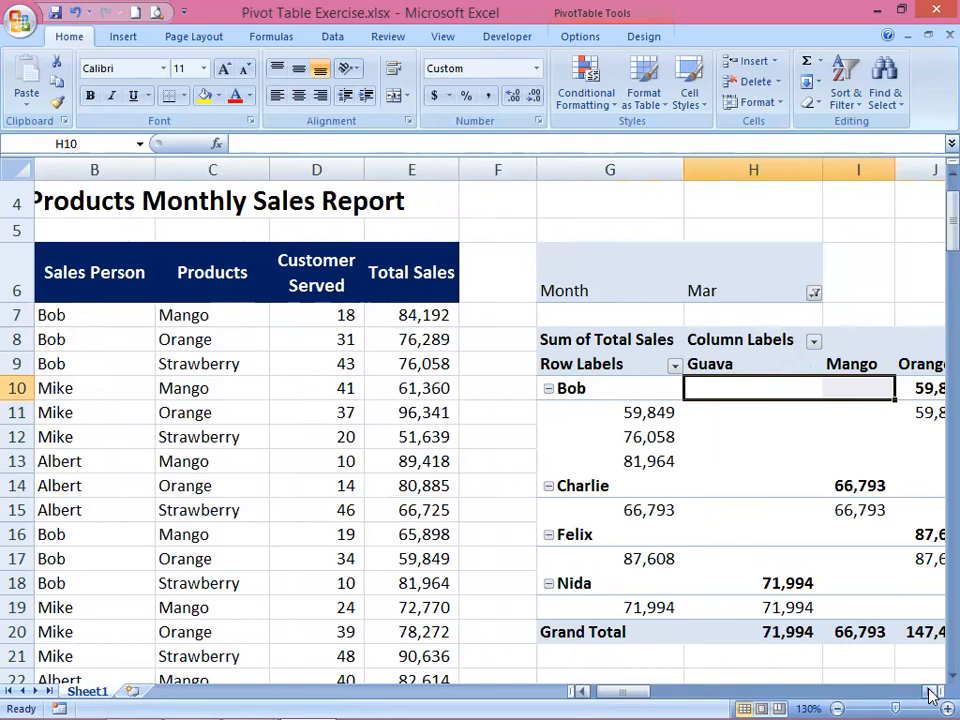
{"action": "left_click", "coordinate": [930, 692]}
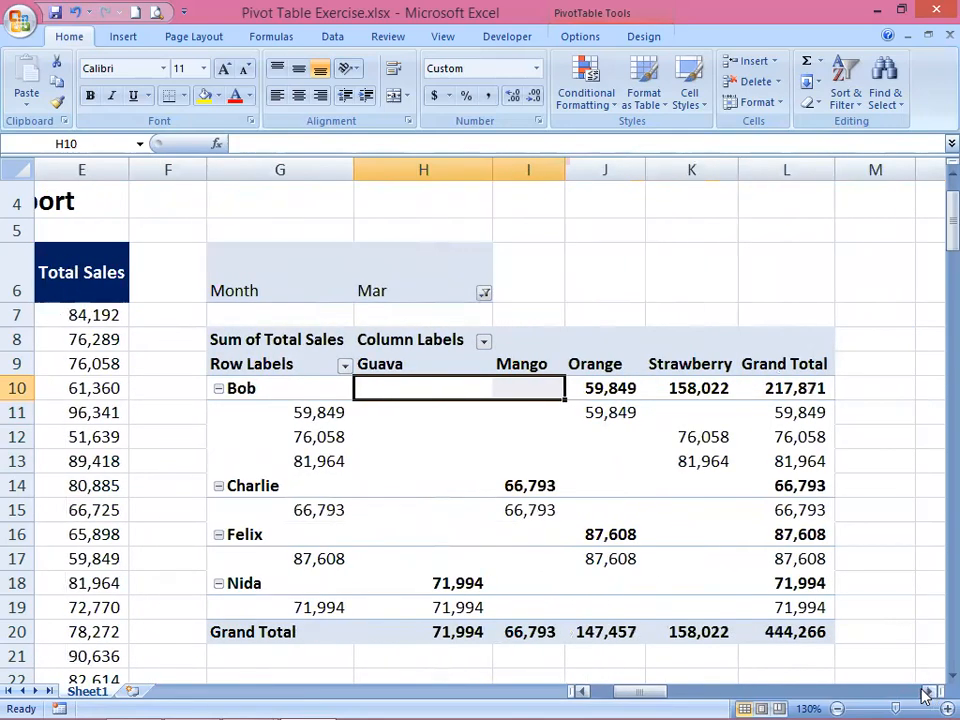
{"action": "left_click", "coordinate": [584, 692]}
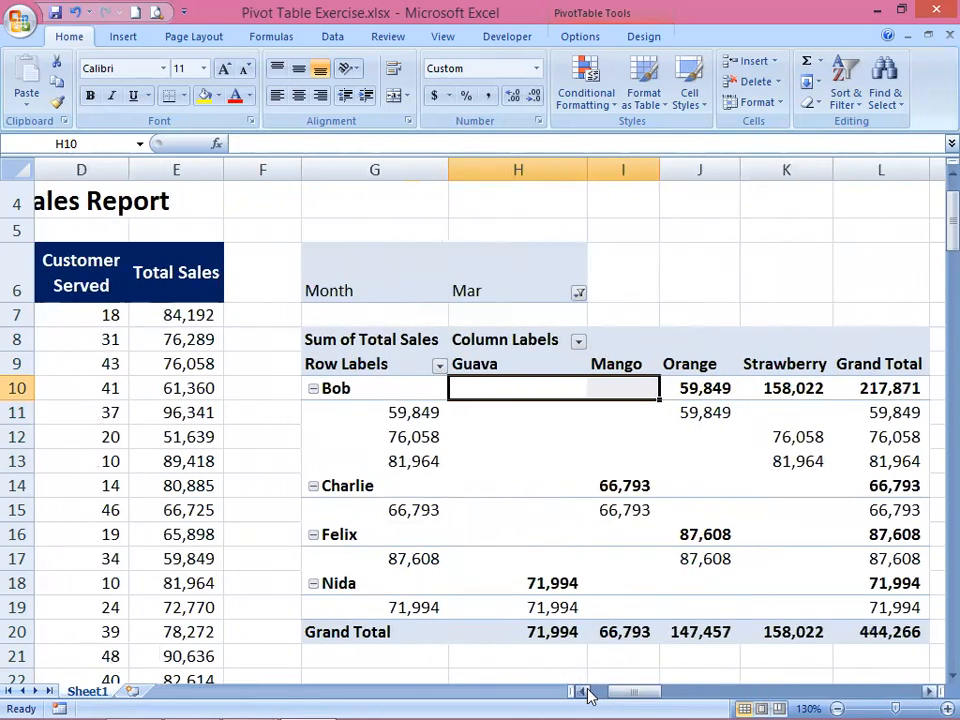
{"action": "left_click", "coordinate": [586, 693]}
{"action": "left_click", "coordinate": [164, 440]}
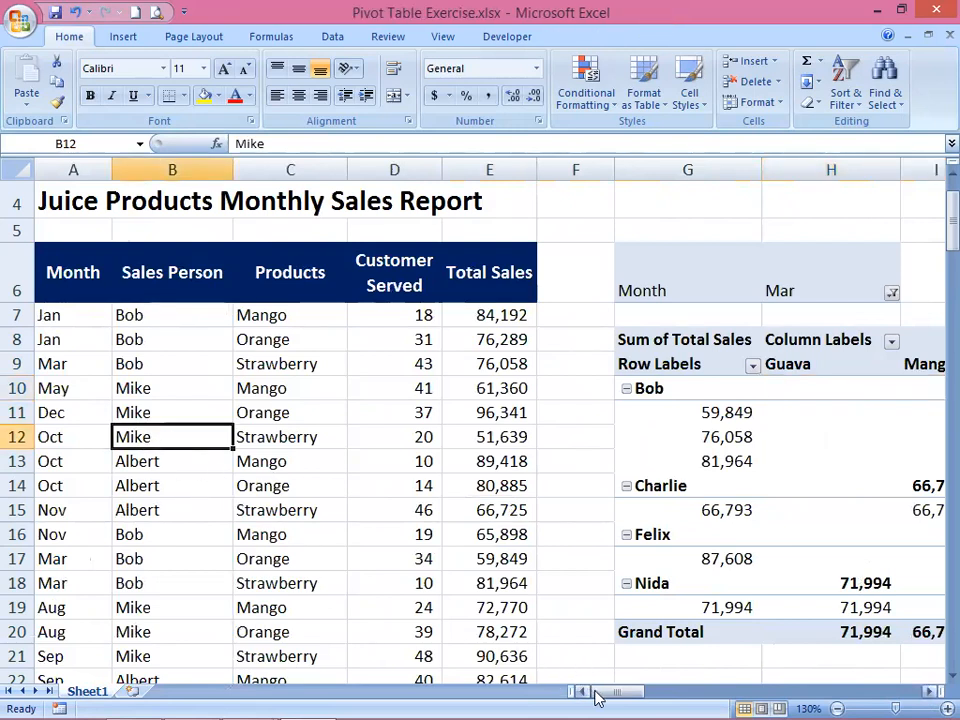
{"action": "left_click", "coordinate": [929, 691]}
{"action": "left_click", "coordinate": [929, 691]}
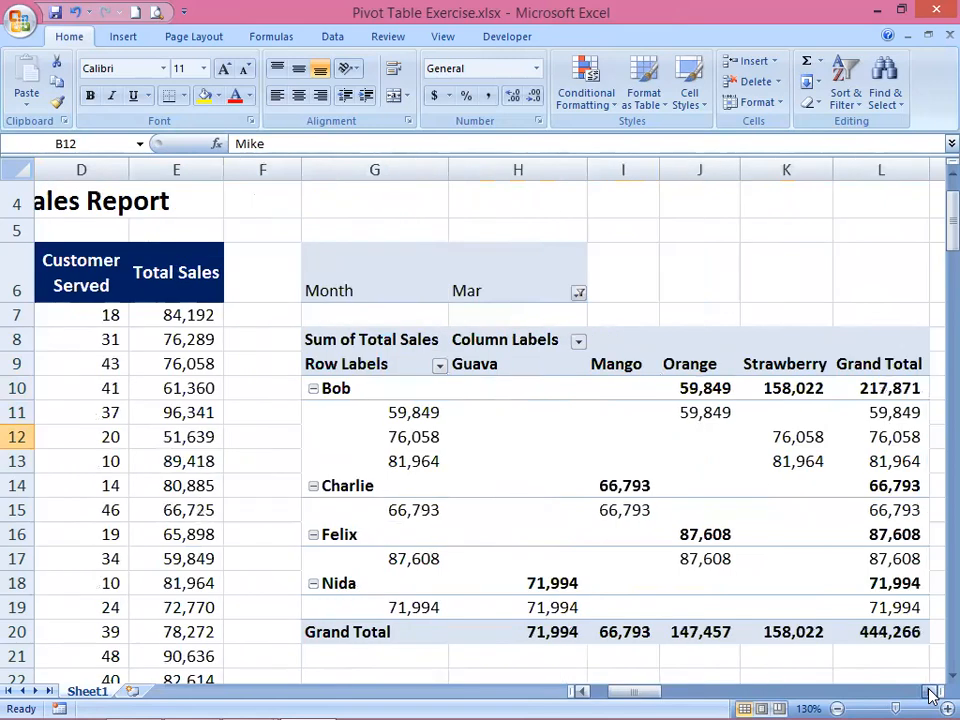
{"action": "left_click", "coordinate": [929, 691]}
{"action": "left_click", "coordinate": [583, 692]}
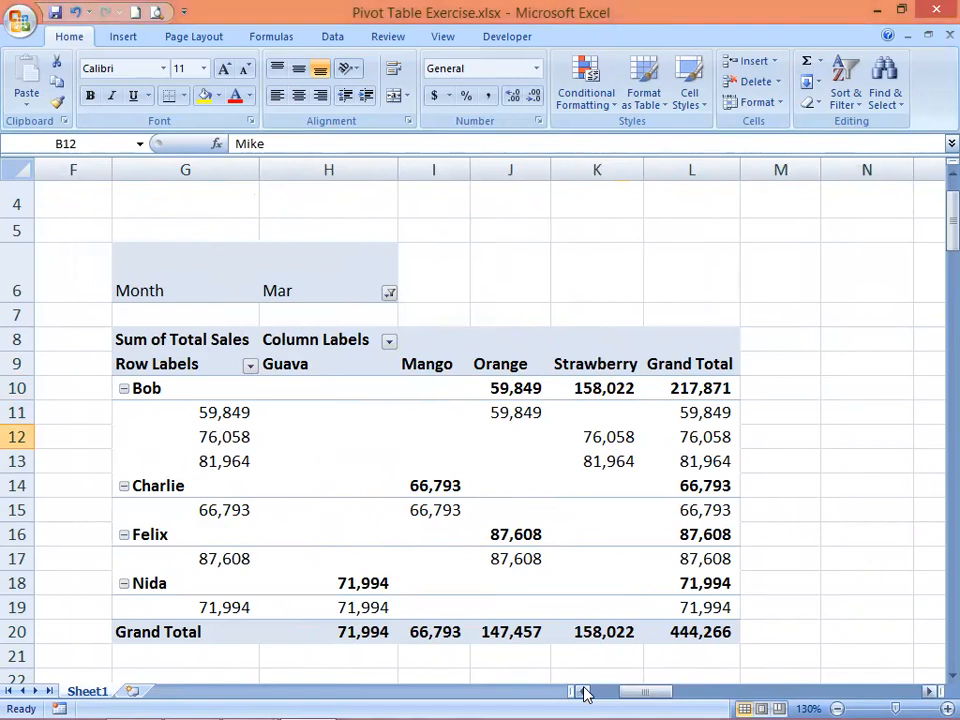
{"action": "left_click", "coordinate": [188, 655]}
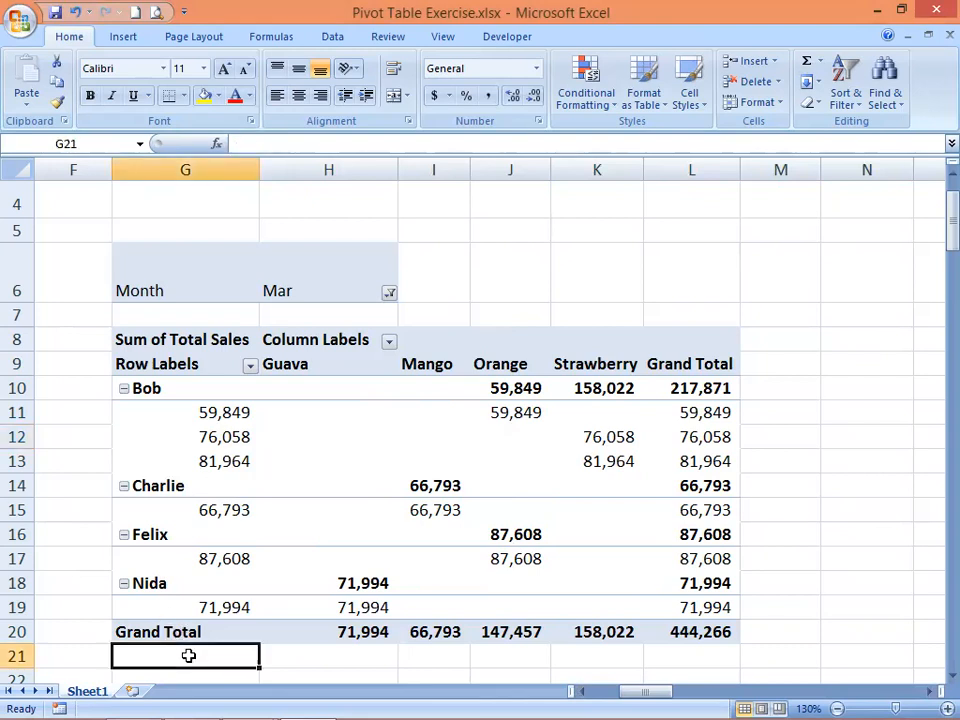